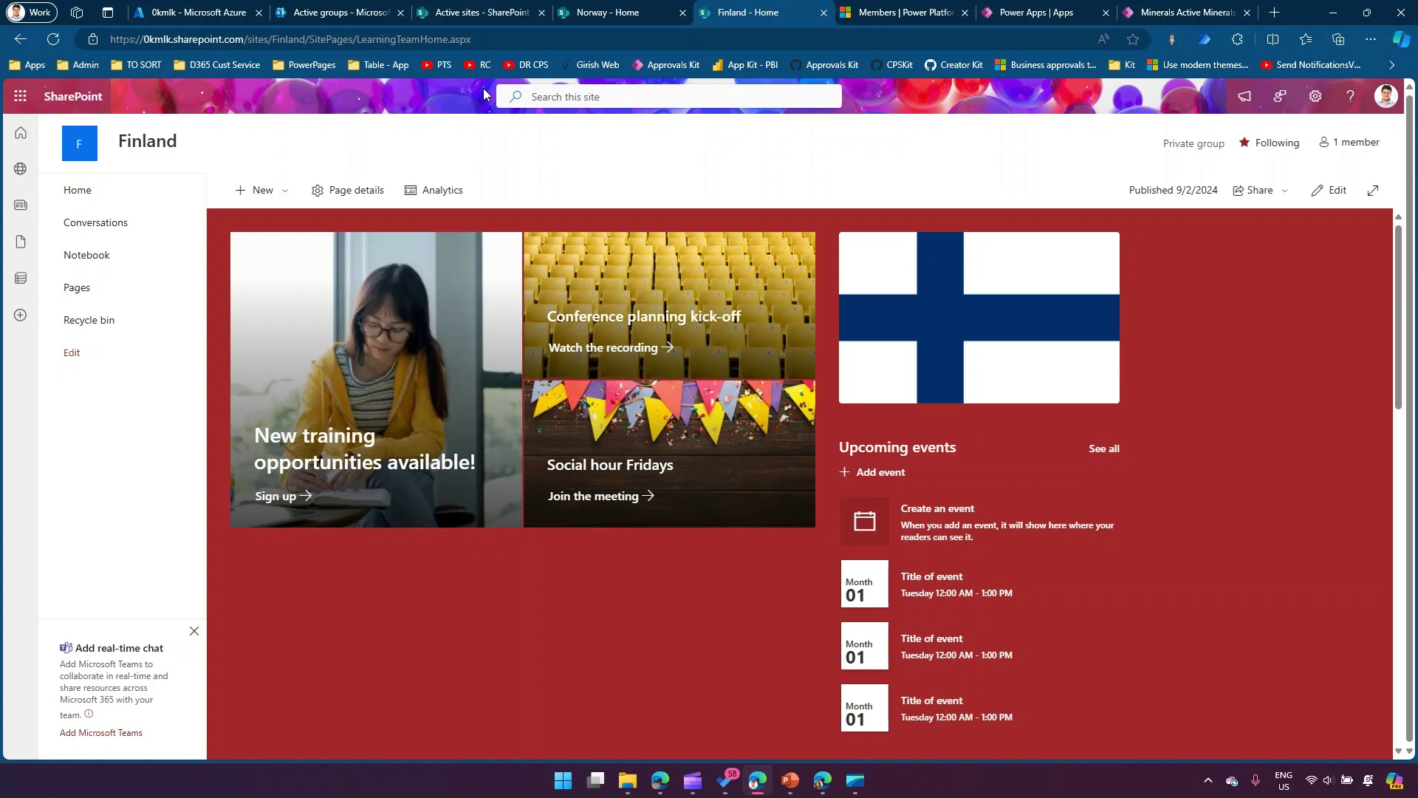
Show the Active Minerals list in the Aussie Resources app and bring up the second account's Outlook browser window maximized.
click(1029, 14)
click(1173, 13)
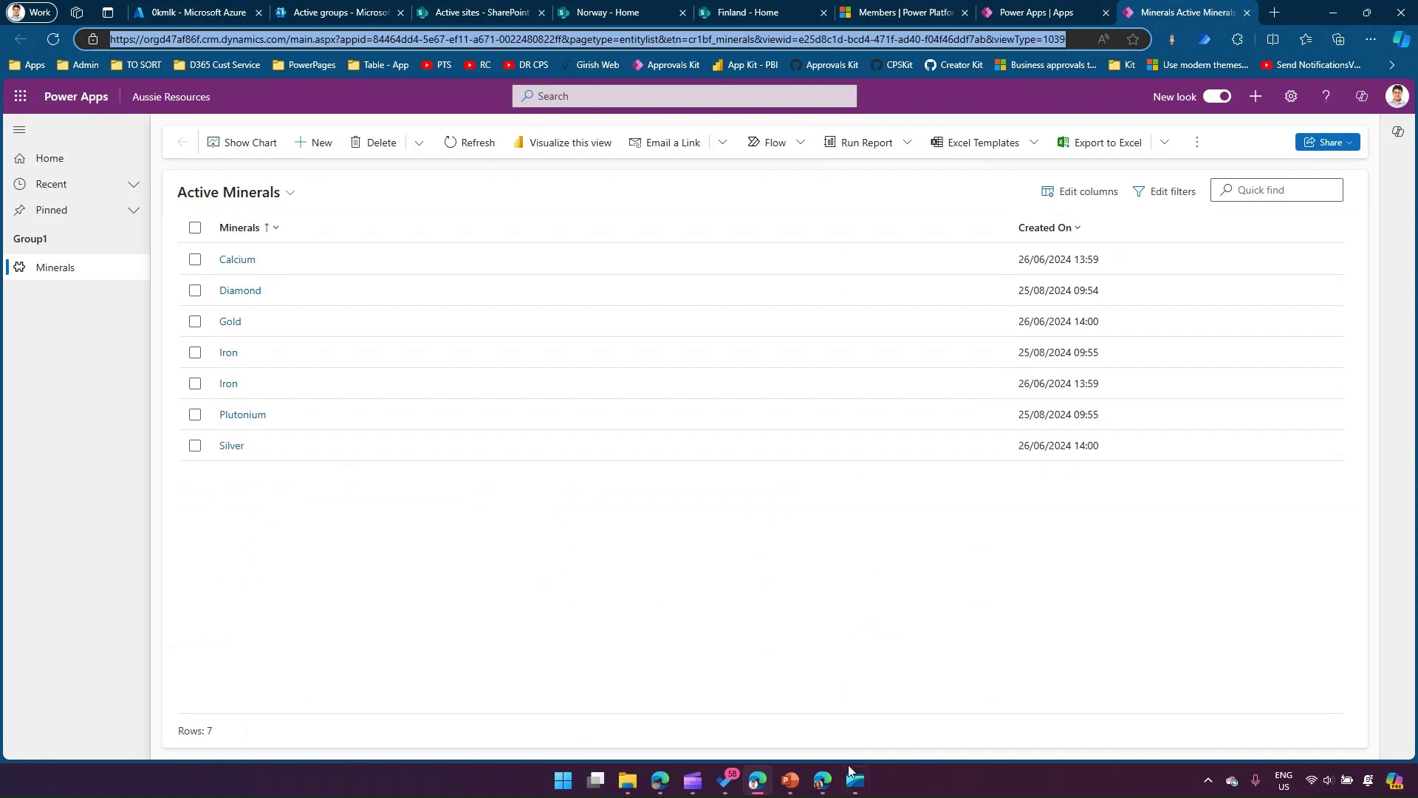
click(819, 786)
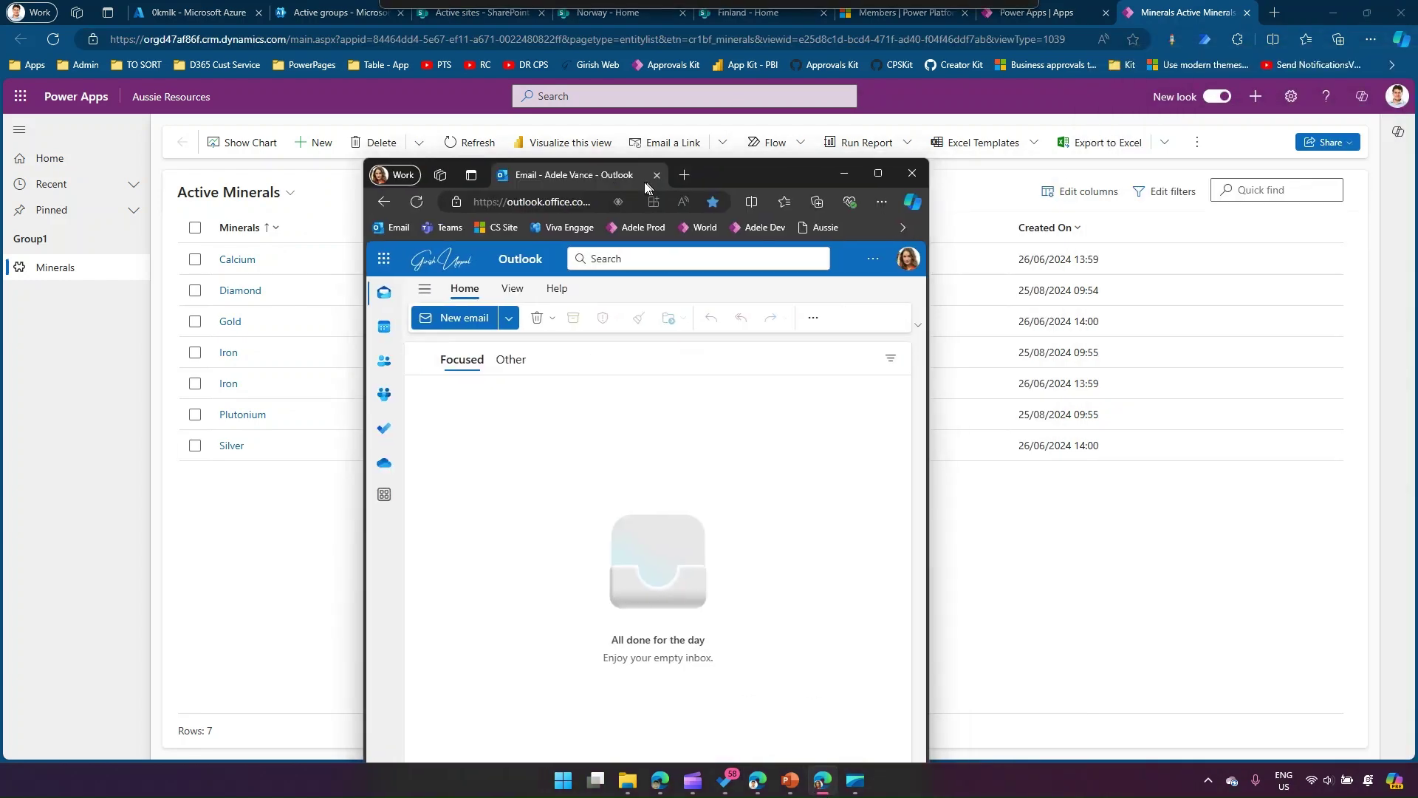
drag(640, 180, 539, 180)
click(773, 170)
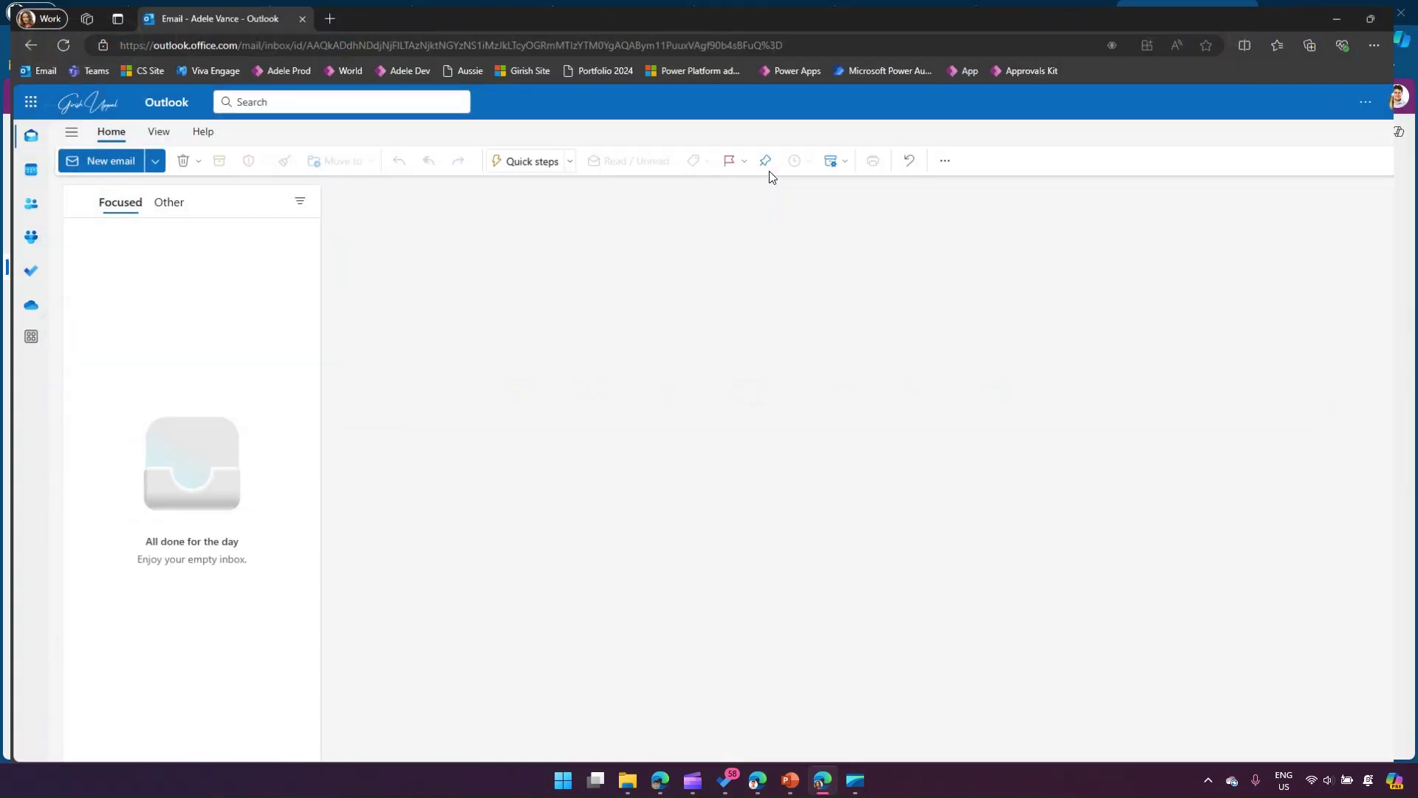
Copy the Norway SharePoint site's address and open it in a new tab of the second account's browser to test access.
click(757, 780)
click(646, 13)
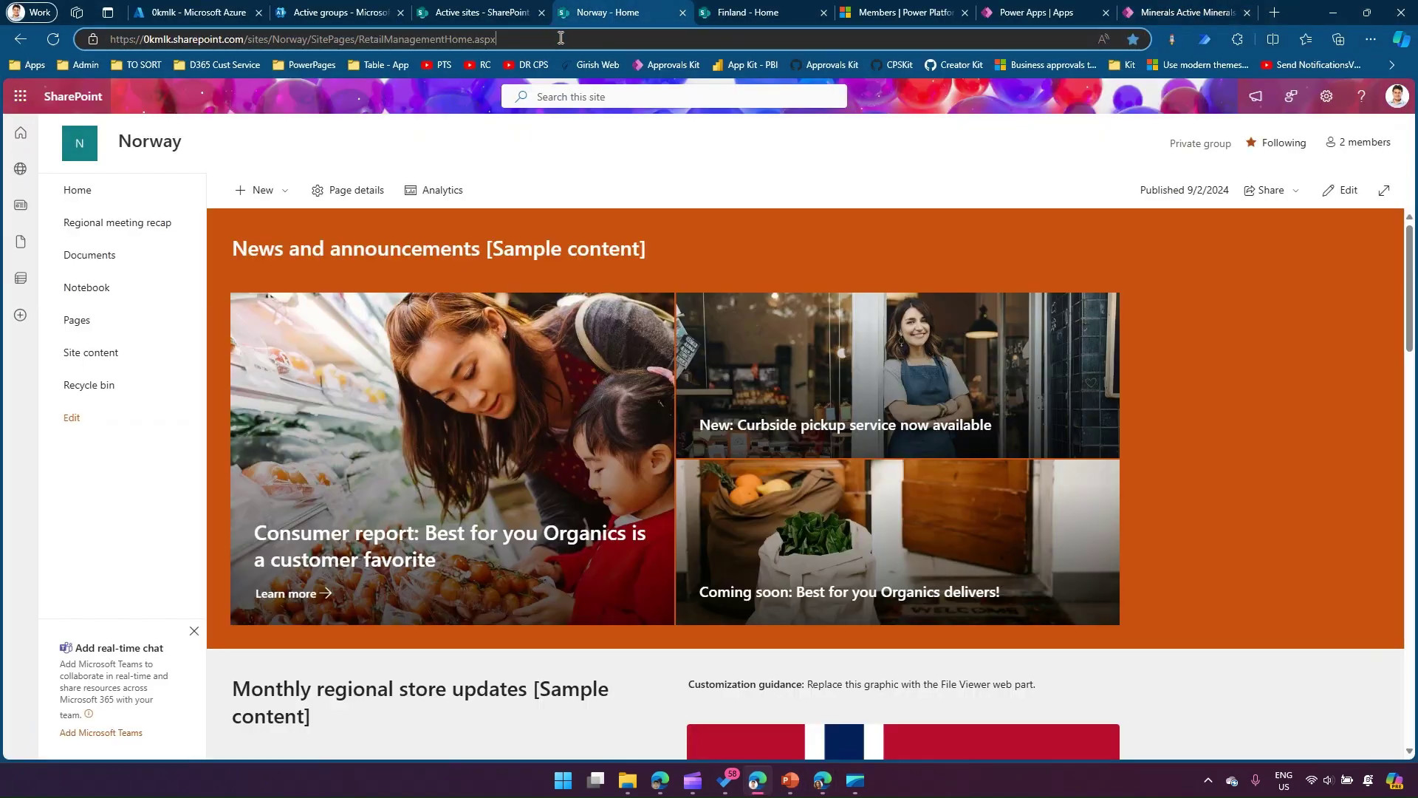
click(822, 780)
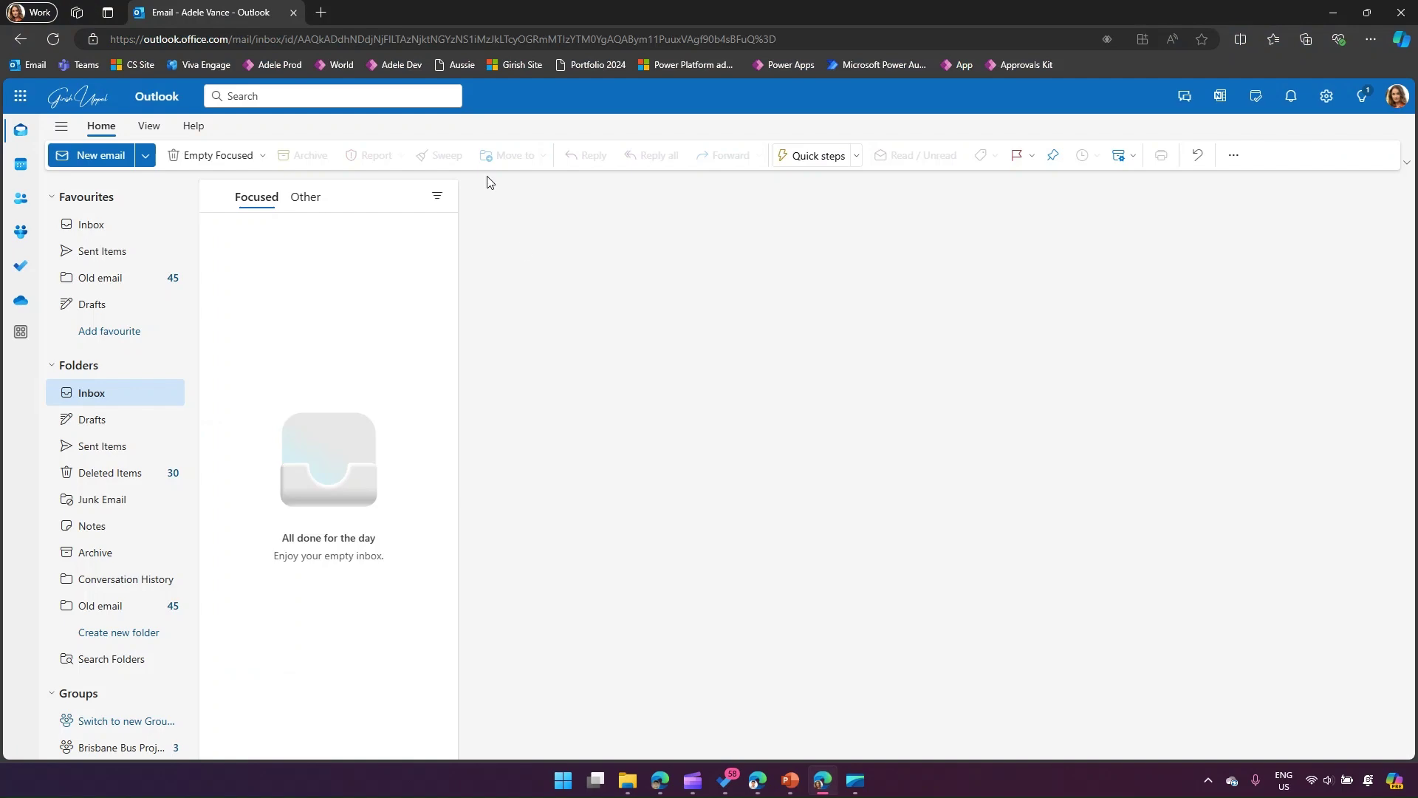
click(325, 12)
text(https://0kmlk.sharepoint.com/sites/Norway/SitePages/RetailManagementHome.aspx)
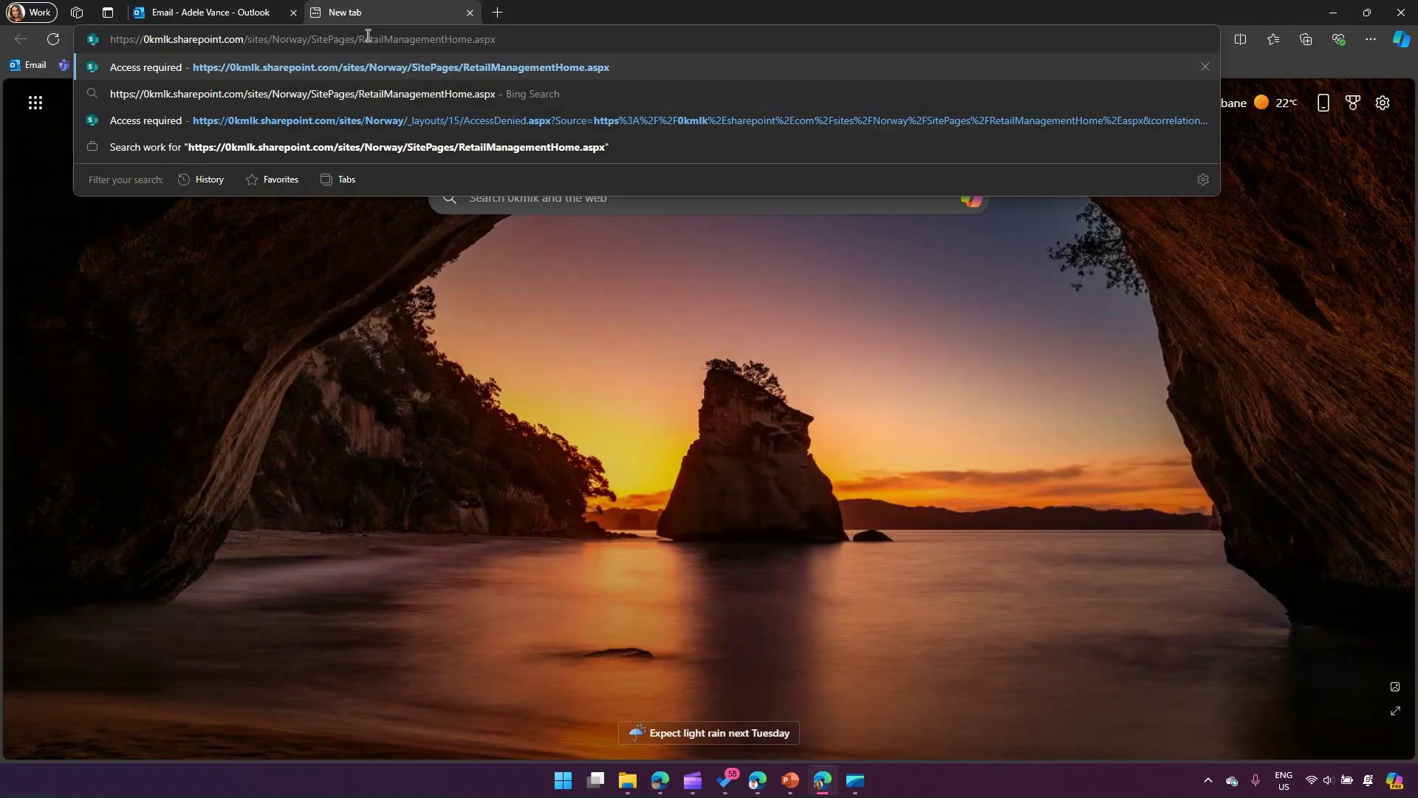
key(Return)
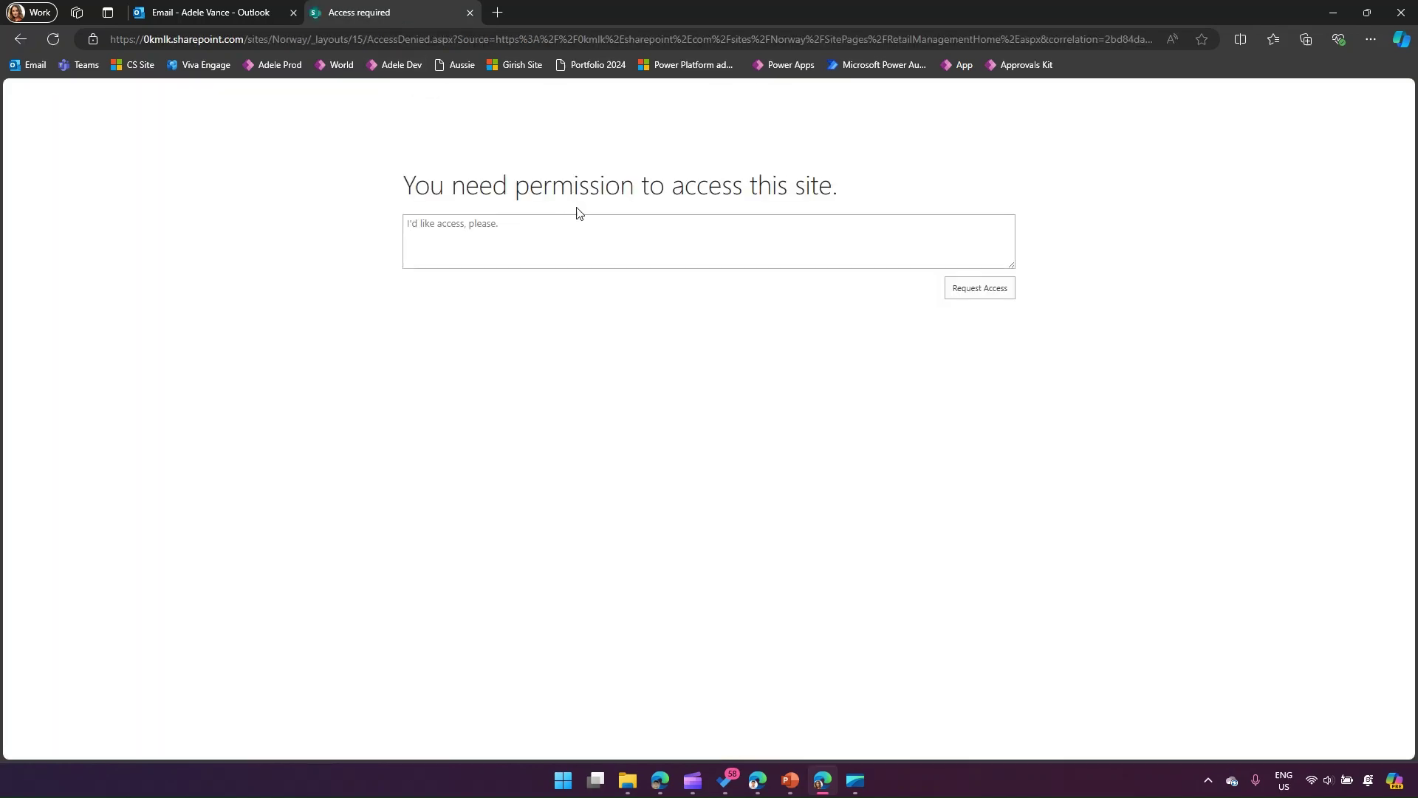
Test the second account's access to the Finland SharePoint site by opening its copied address in a new tab there.
click(757, 781)
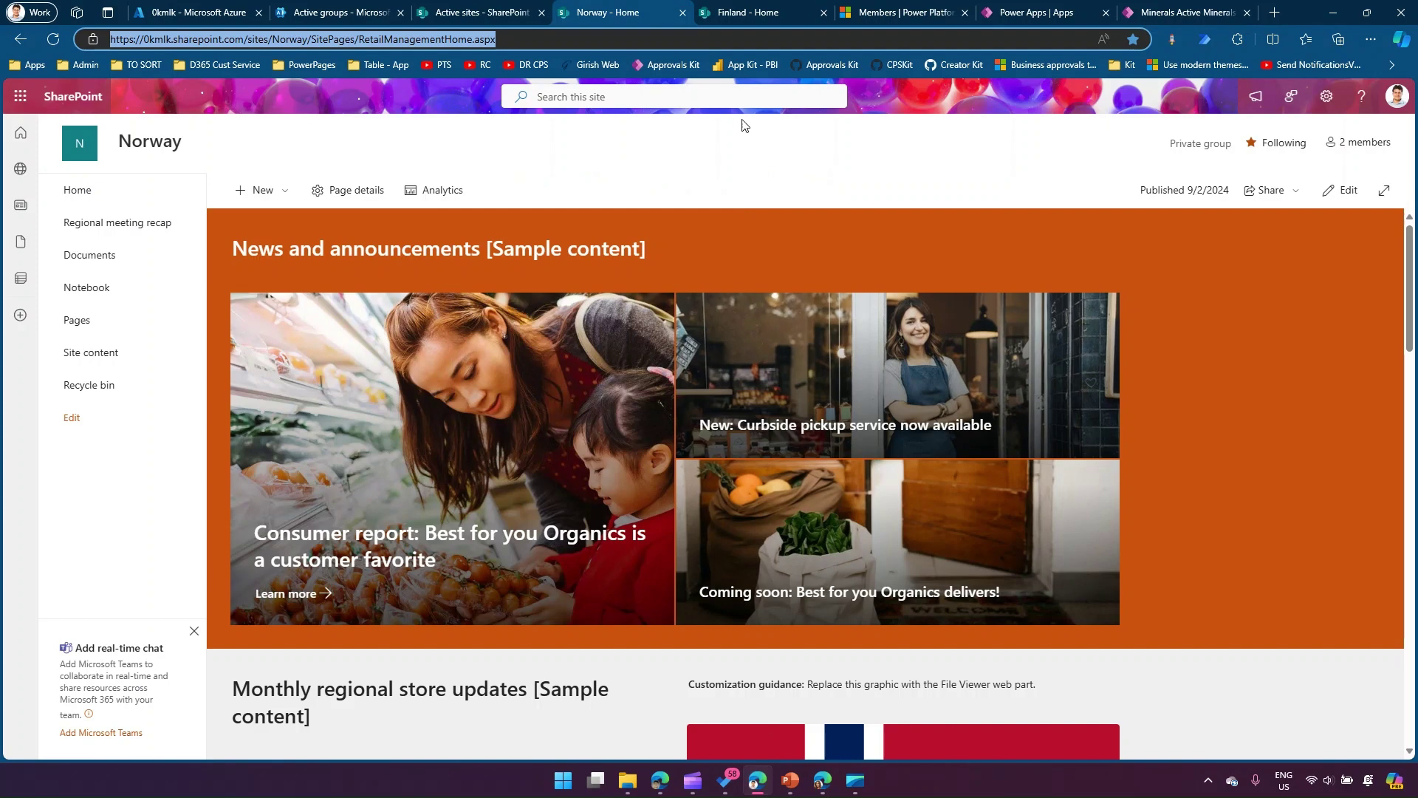
click(752, 16)
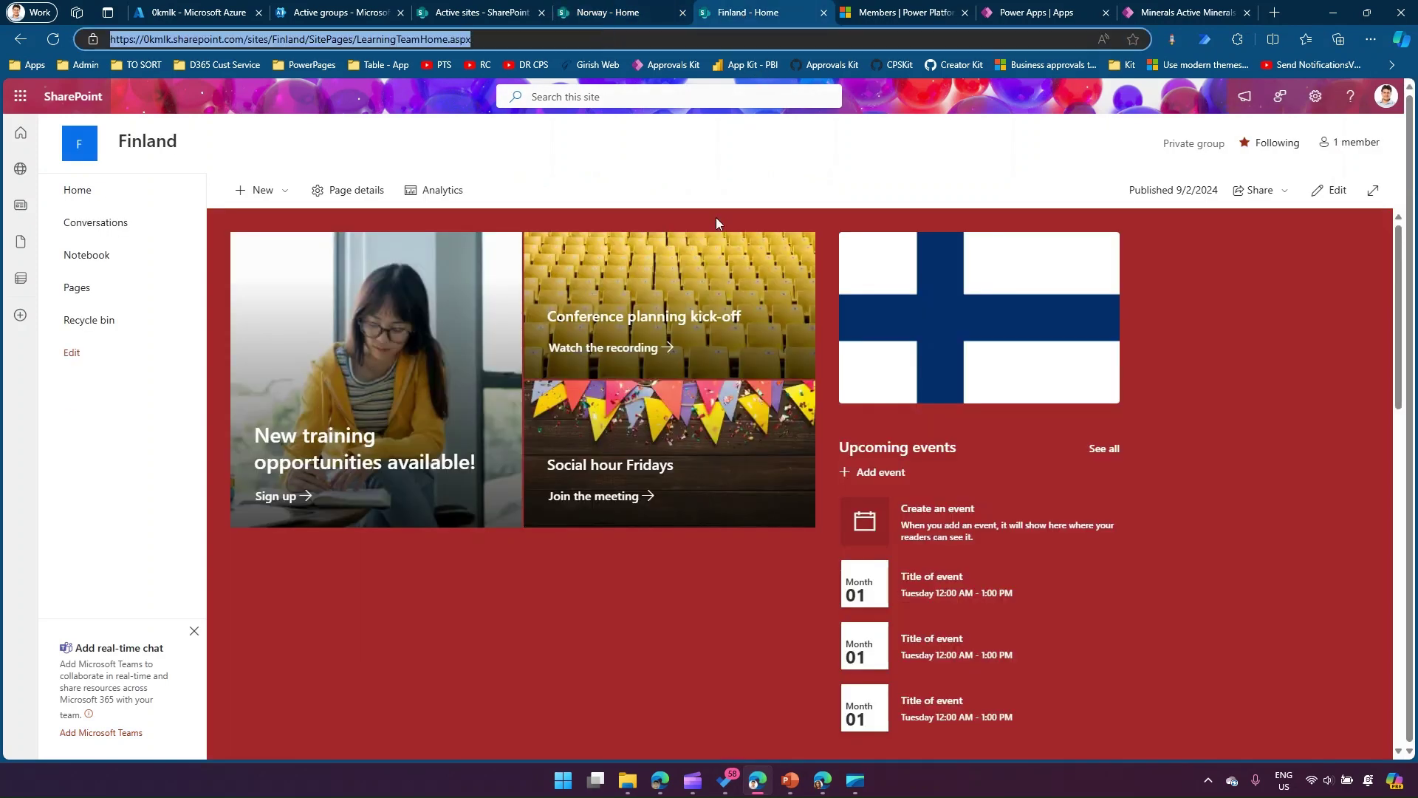
click(823, 780)
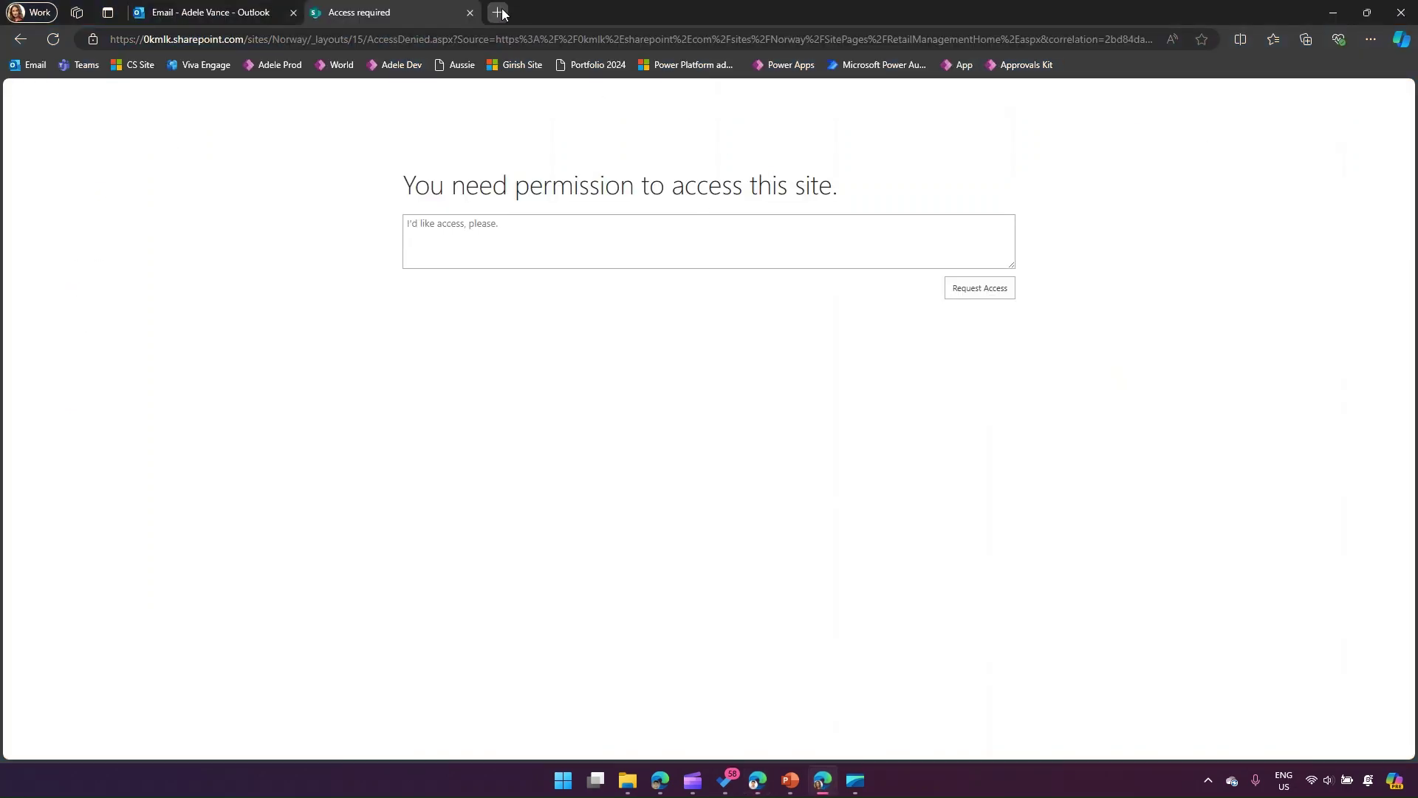
click(497, 13)
text(https://0kmlk.sharepoint.com/sites/Finland/SitePages/LearningTeamHome.aspx)
key(Return)
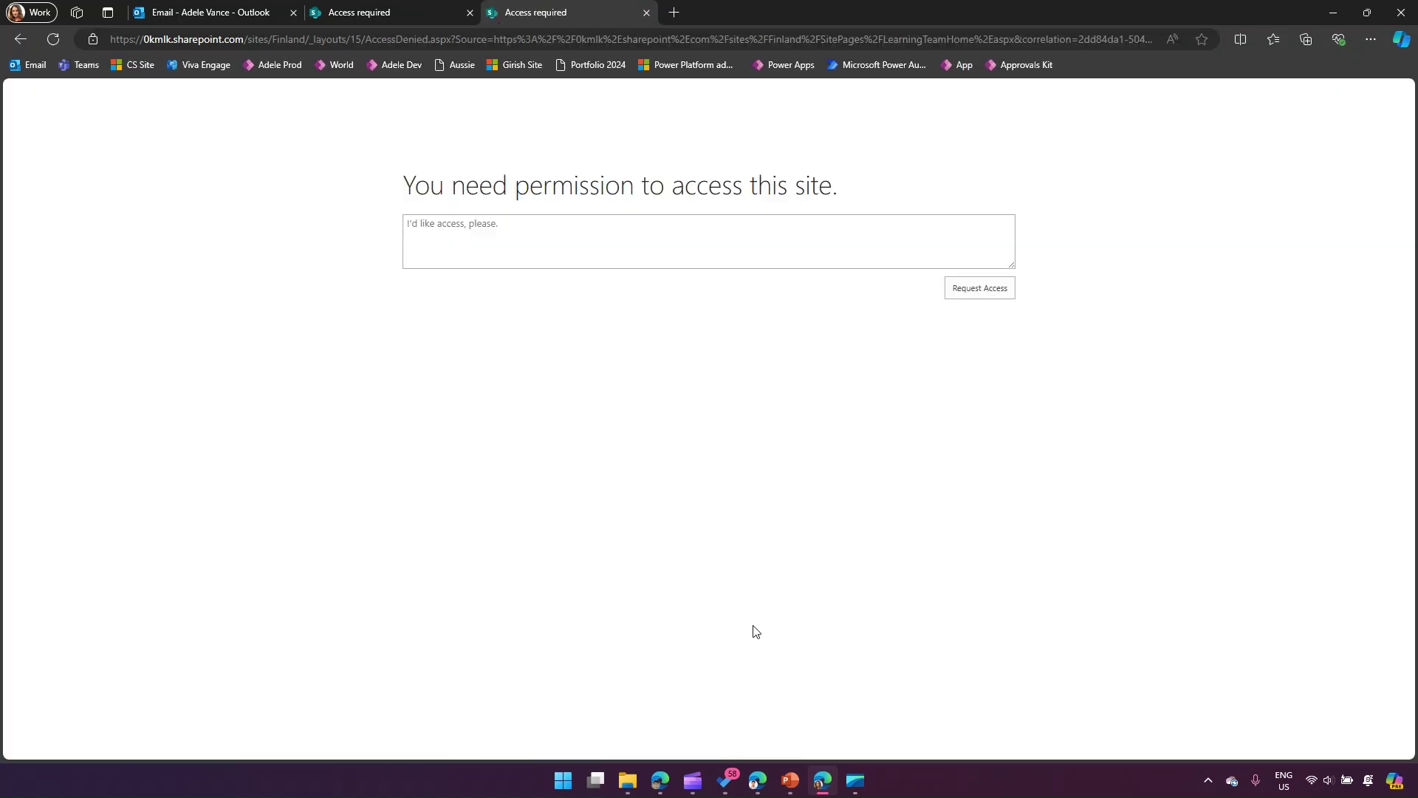
Open the Active Minerals app address in a new tab of the second account's browser to test record access.
click(768, 784)
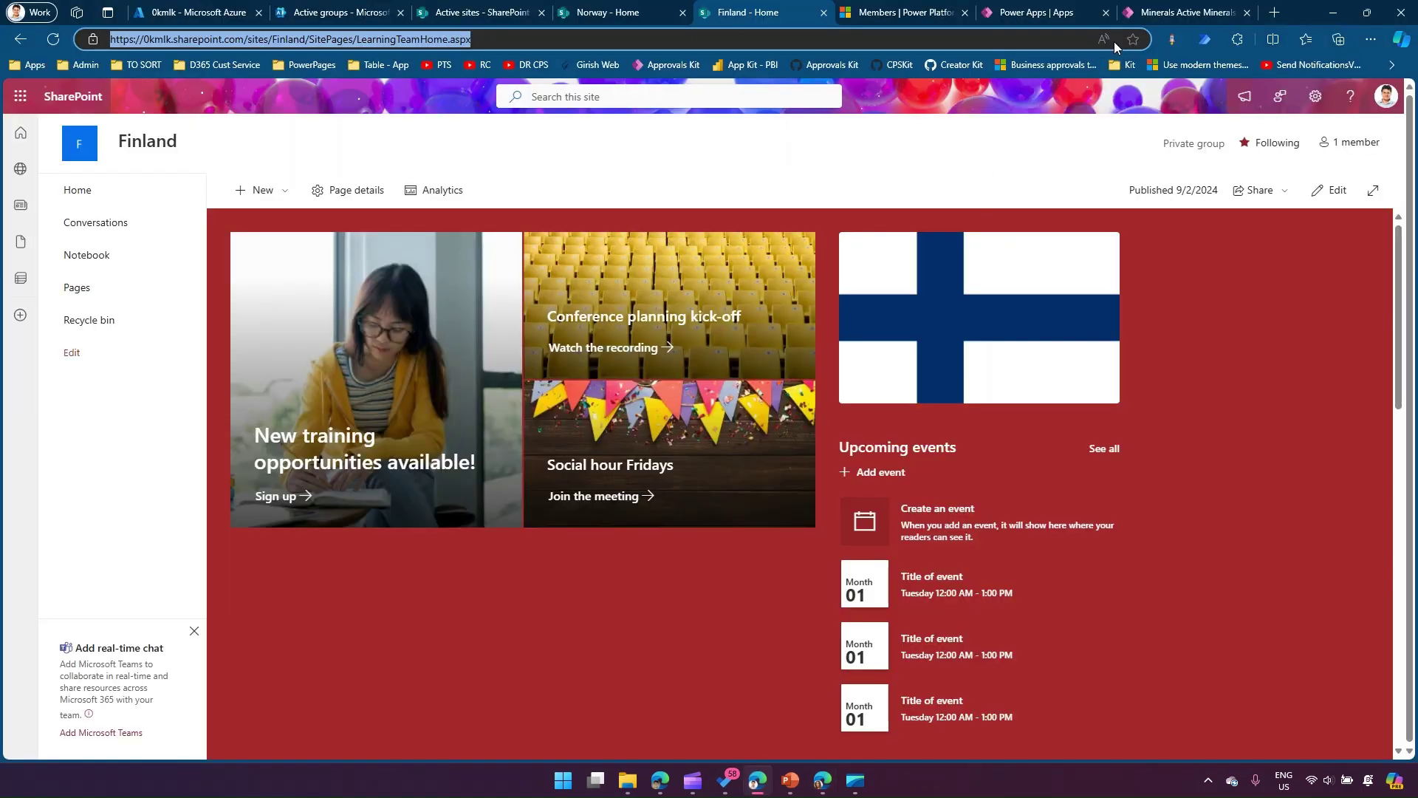
click(1171, 7)
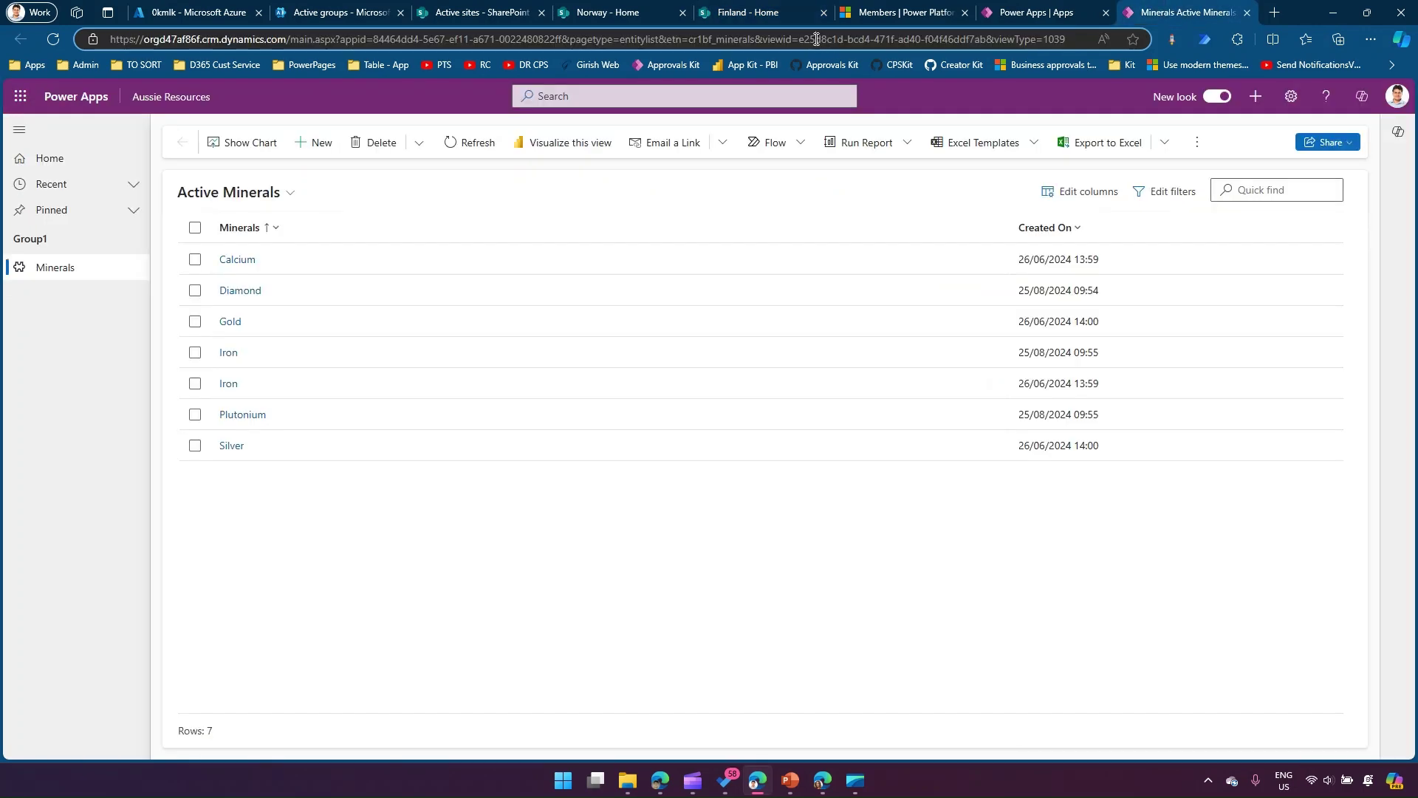
click(822, 789)
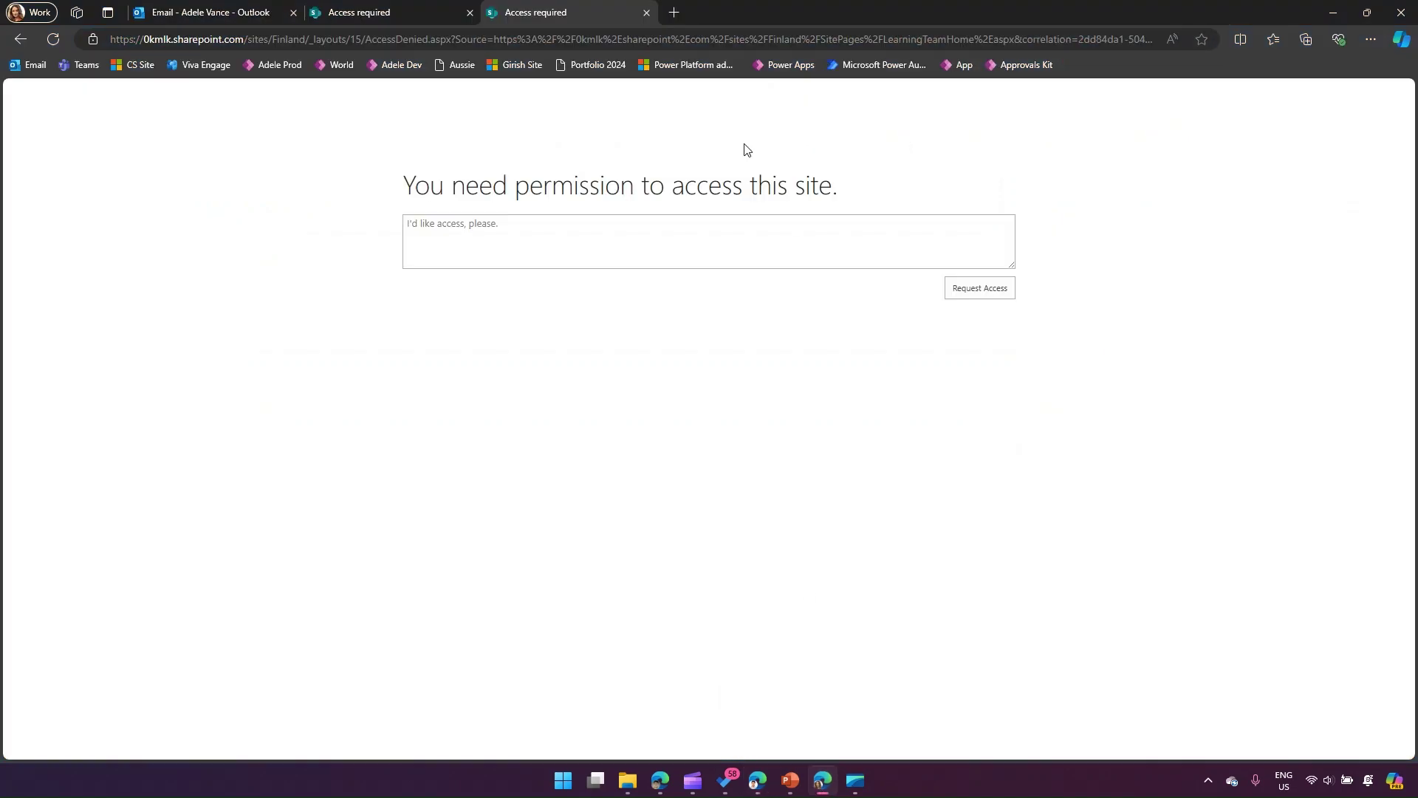
click(675, 13)
key(ctrl+v)
key(Return)
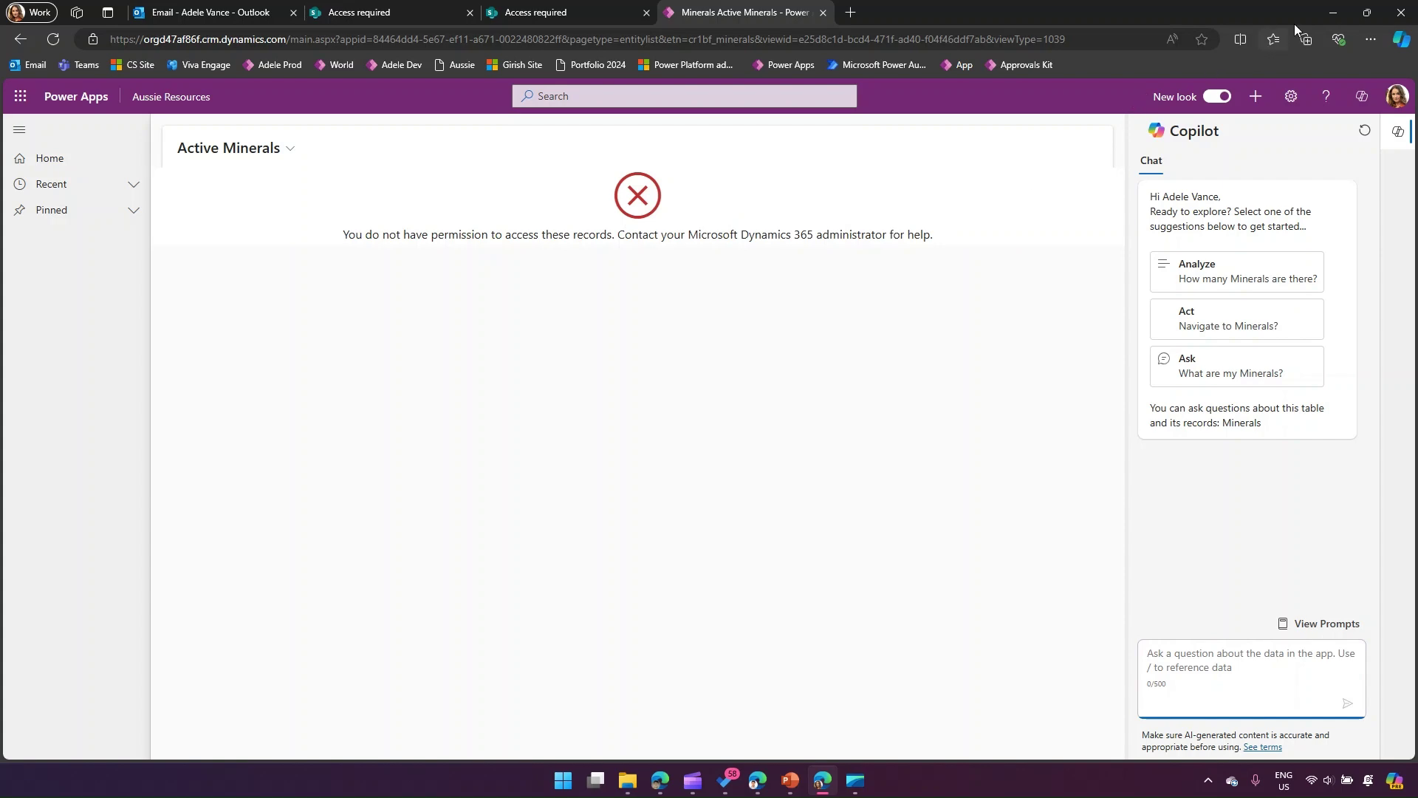
Switch back to the administrator's browser and open the list of all groups in the Azure portal's 0kmlk tenant.
click(759, 781)
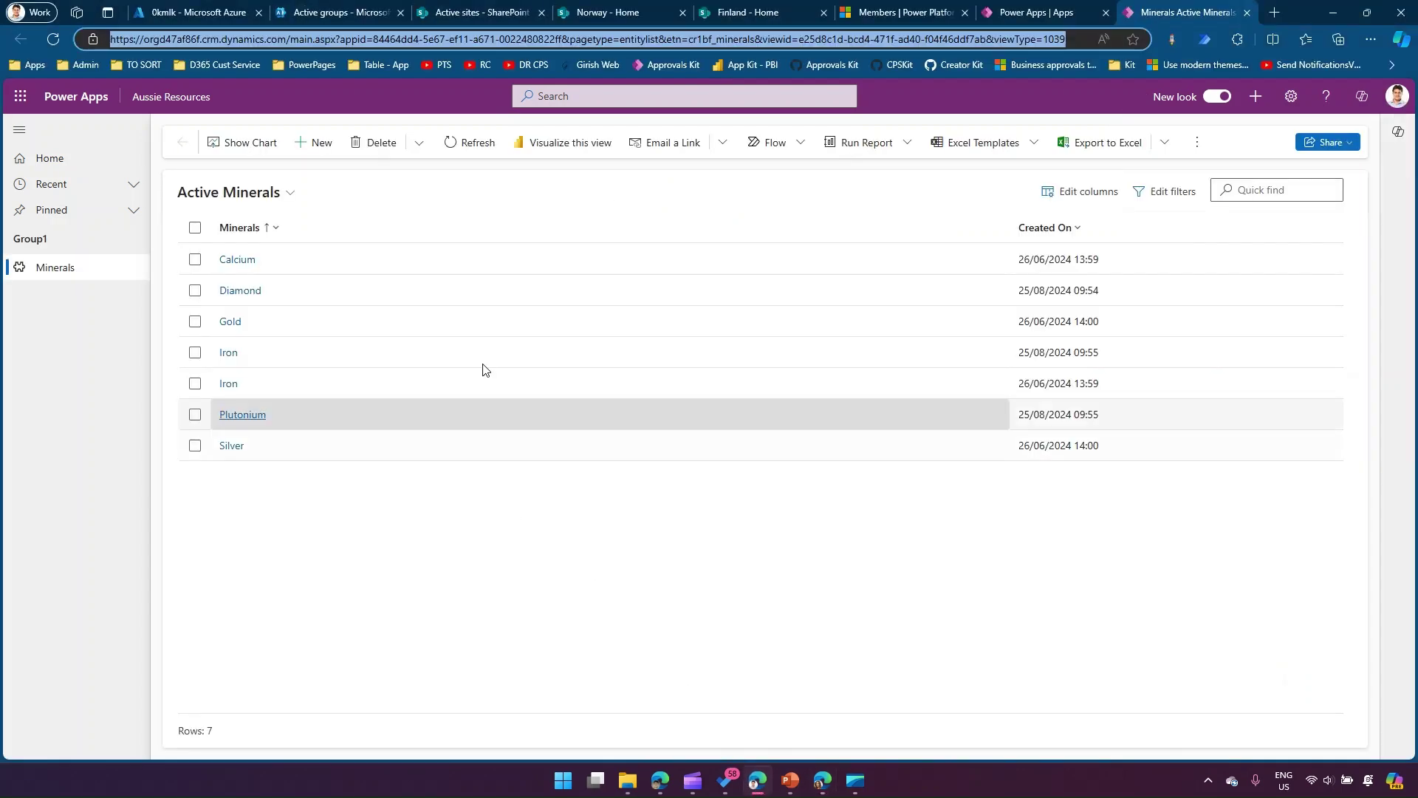
click(190, 9)
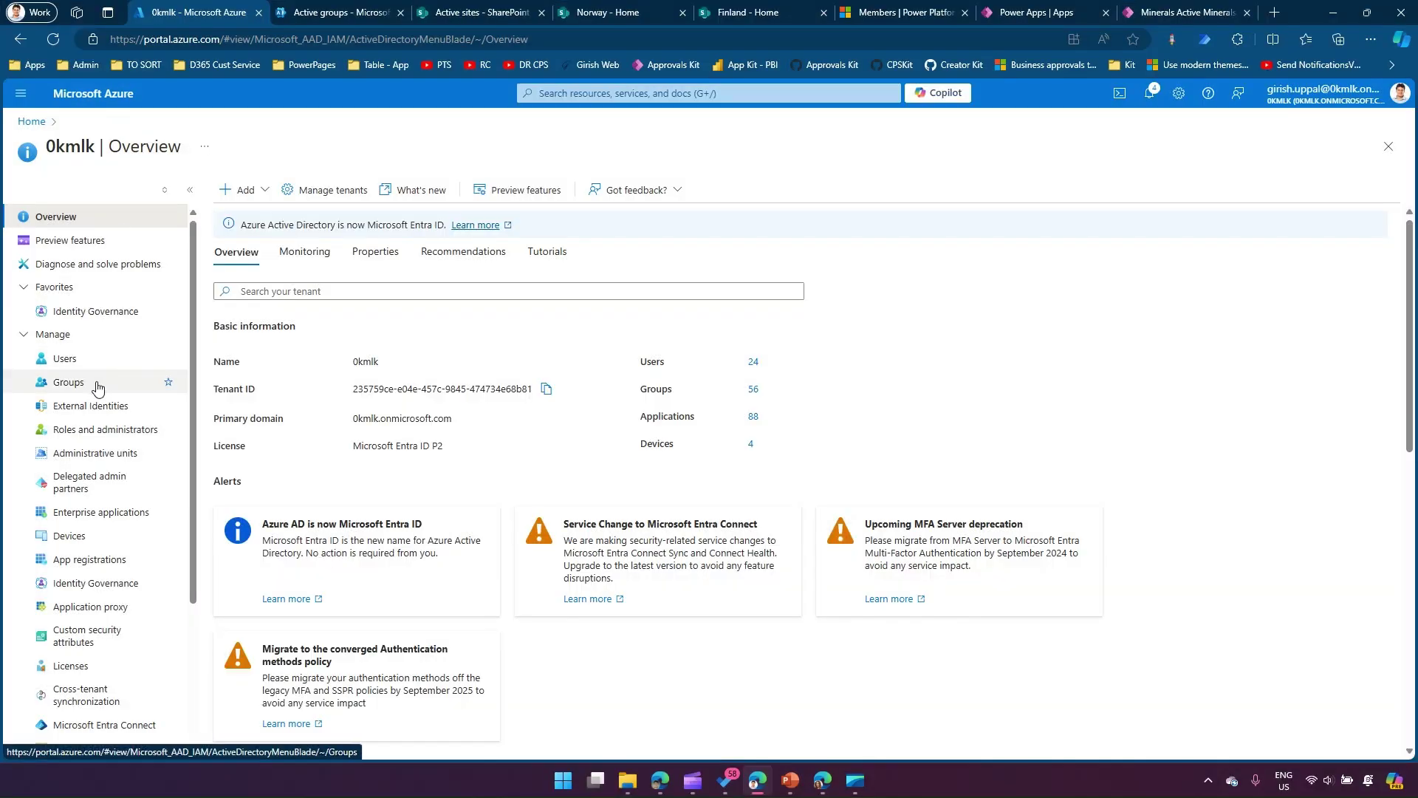
click(154, 382)
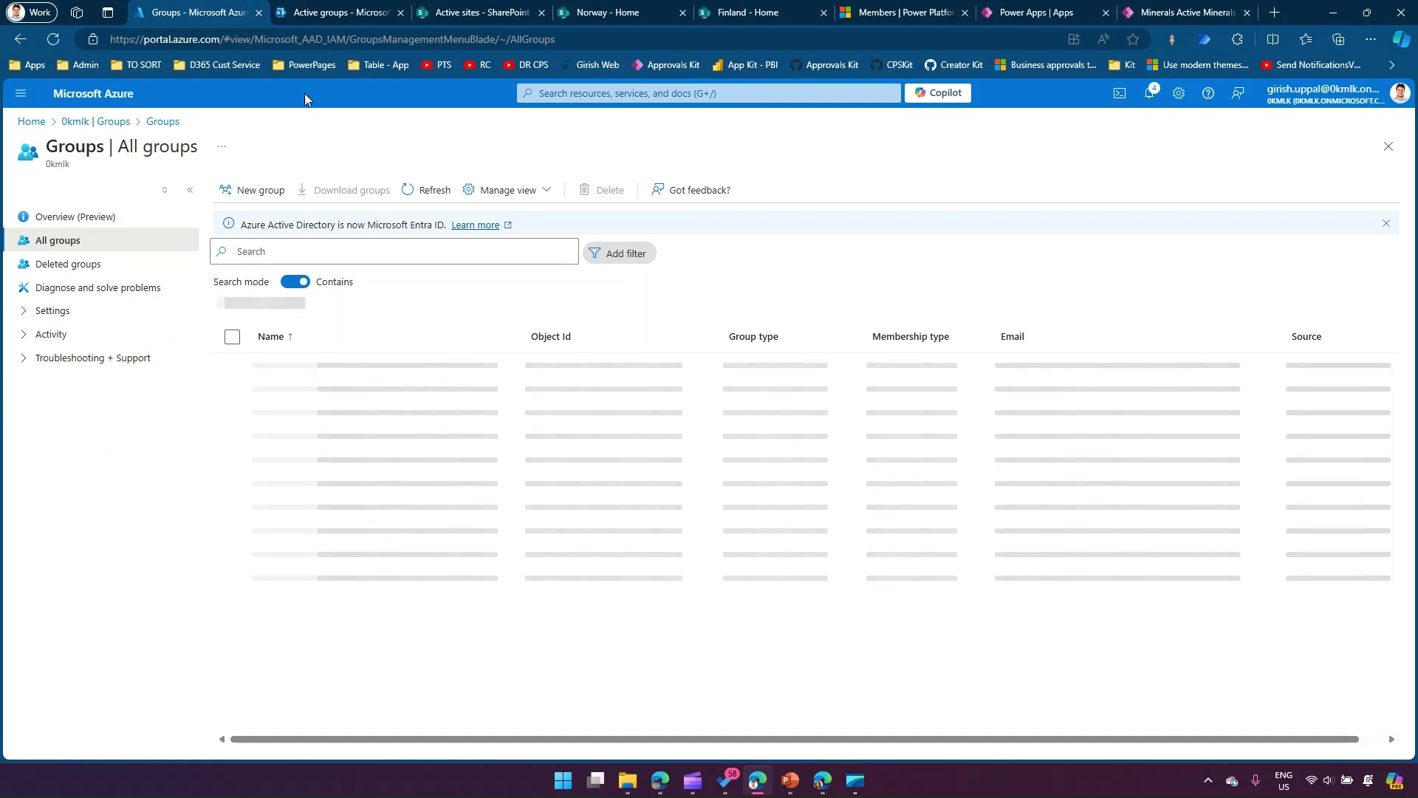
Start a new Microsoft 365 group named Mineral Group and allow Microsoft Entra roles to be assigned to it.
click(260, 194)
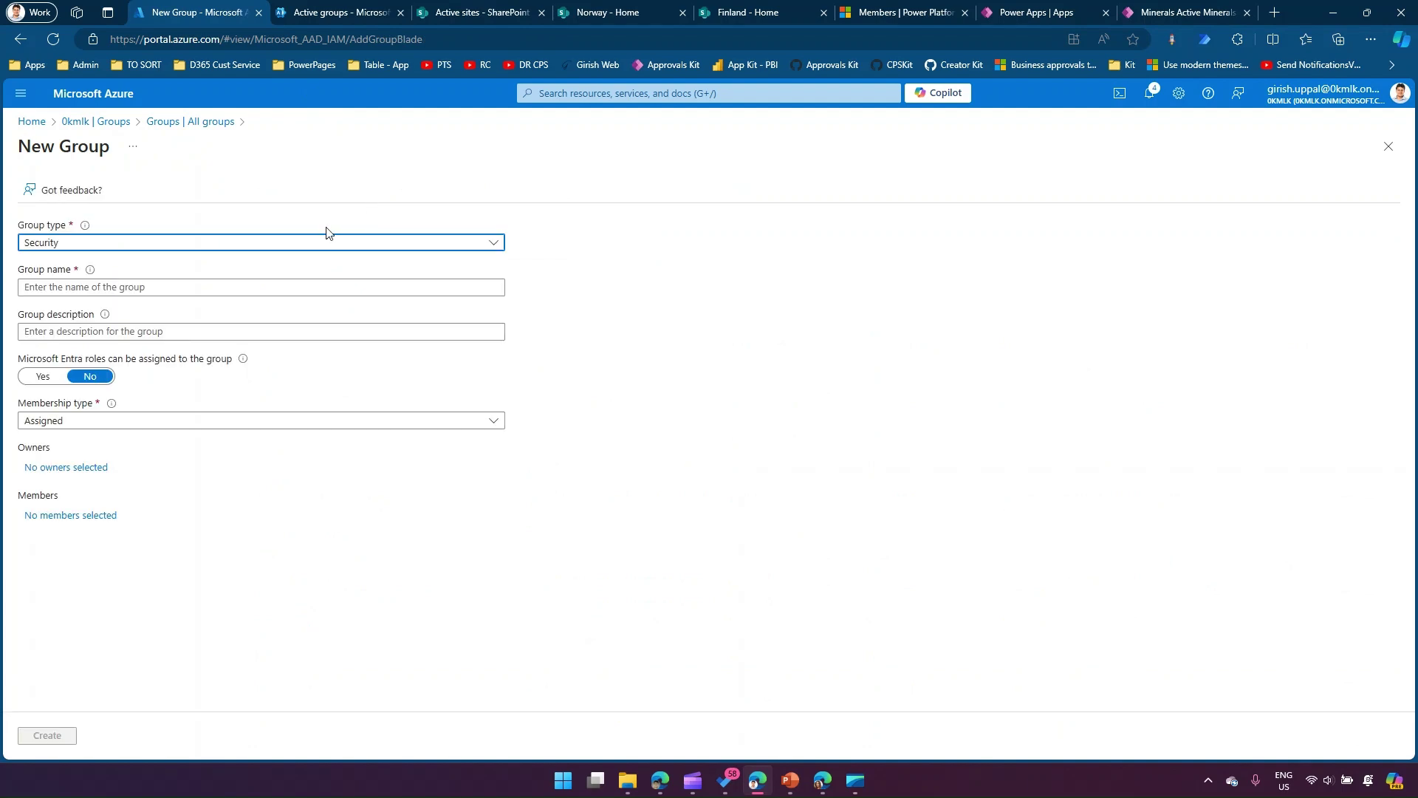
click(325, 240)
click(232, 285)
click(200, 288)
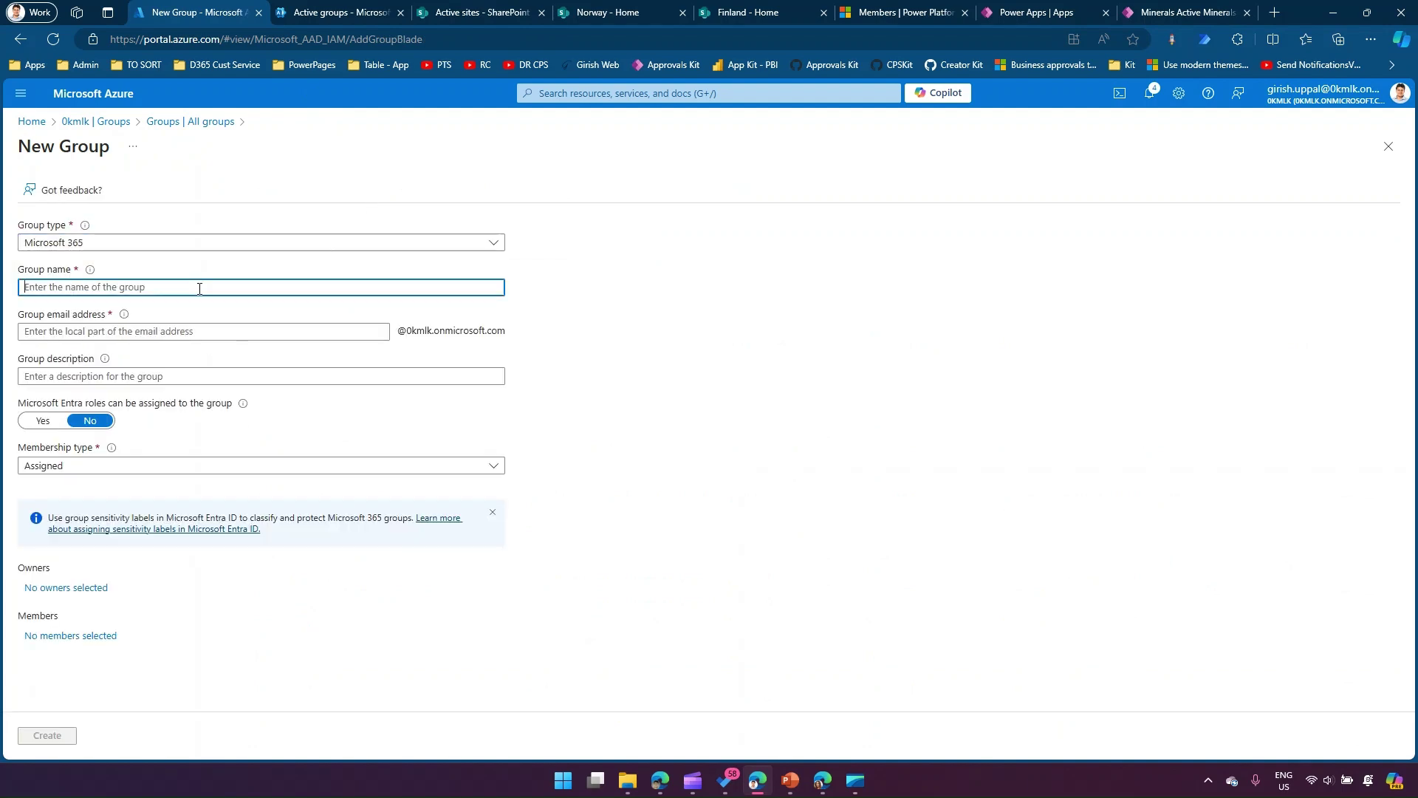
text(Minera)
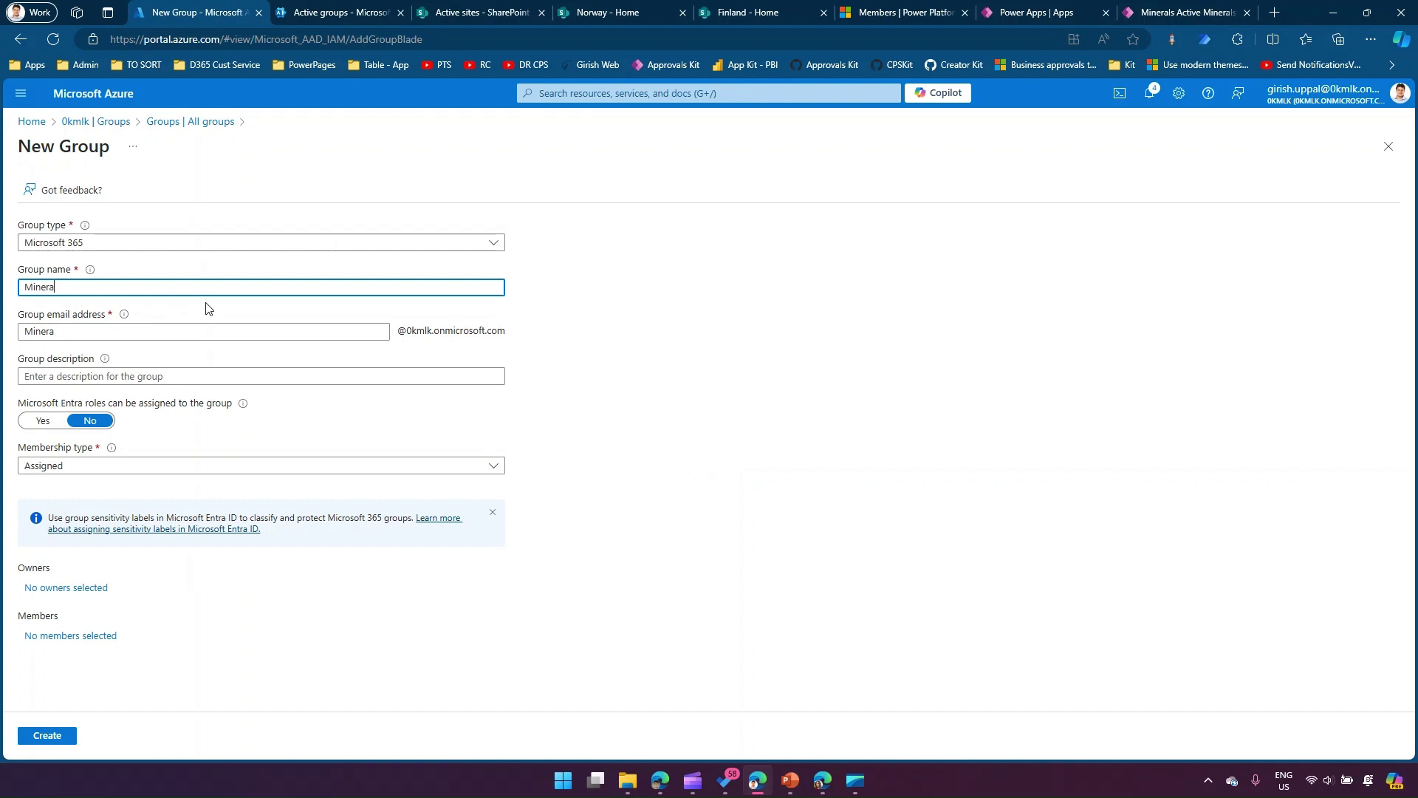
text(l Group)
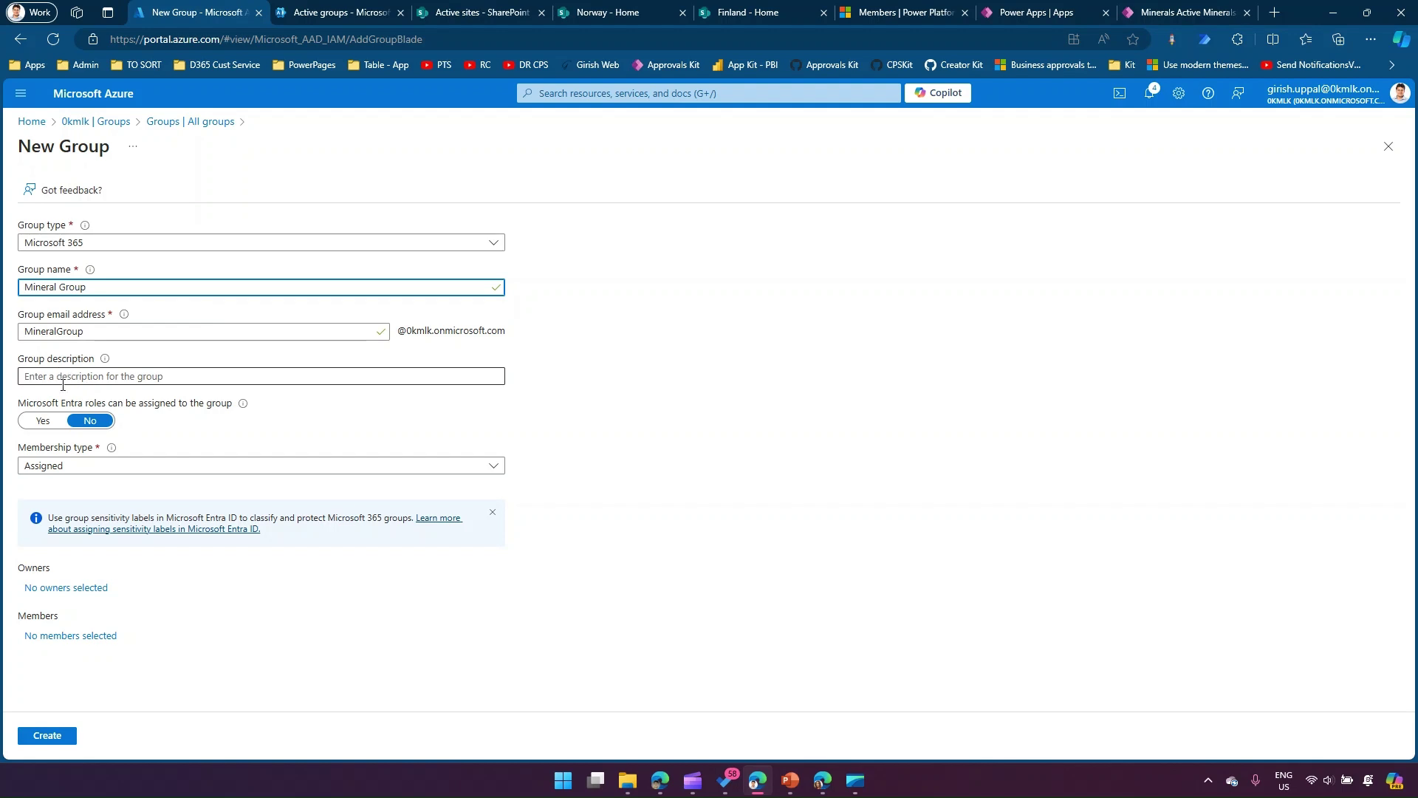
click(52, 422)
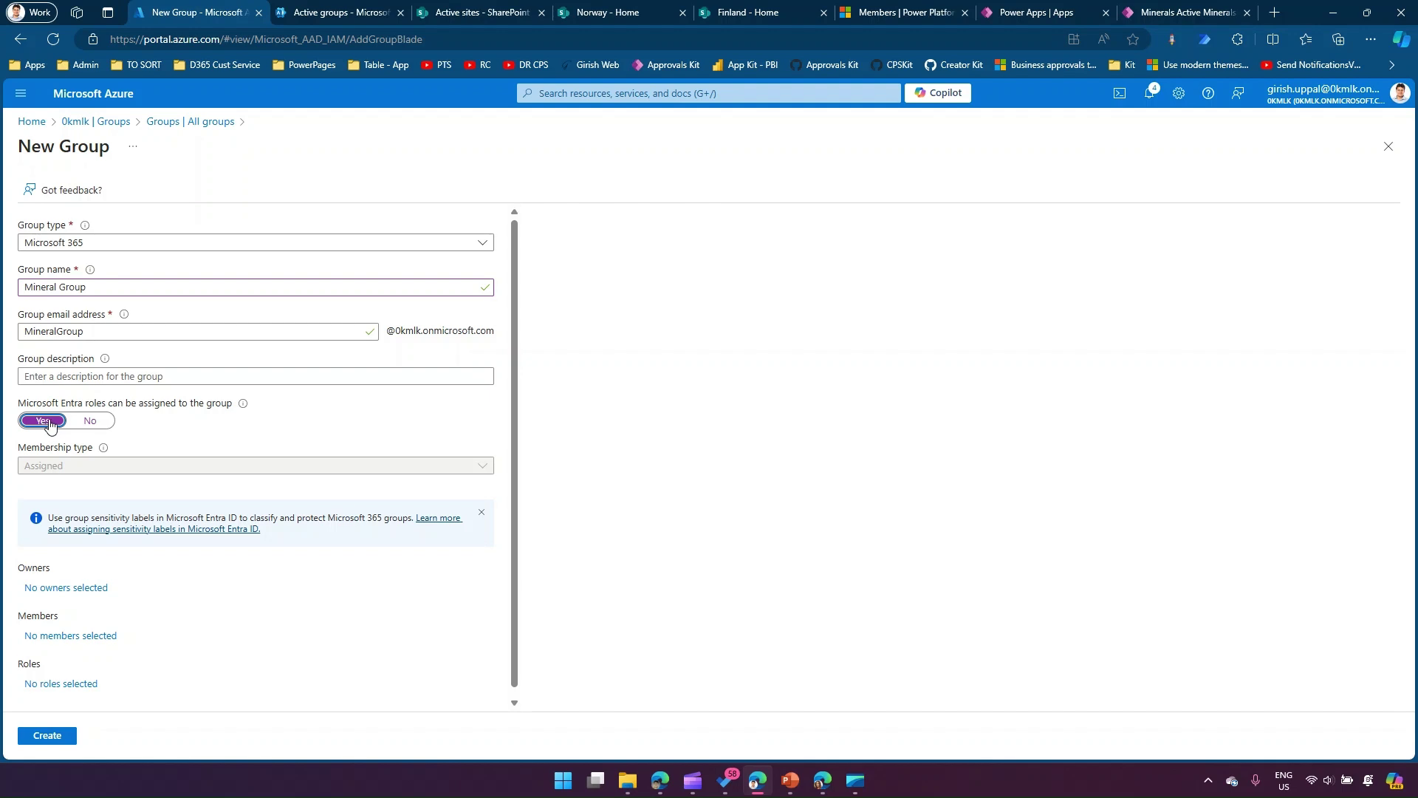
Add the administrator's own account as the group's owner and create the group, accepting the permanent role-assignable setting.
scroll(83, 561, down, 1)
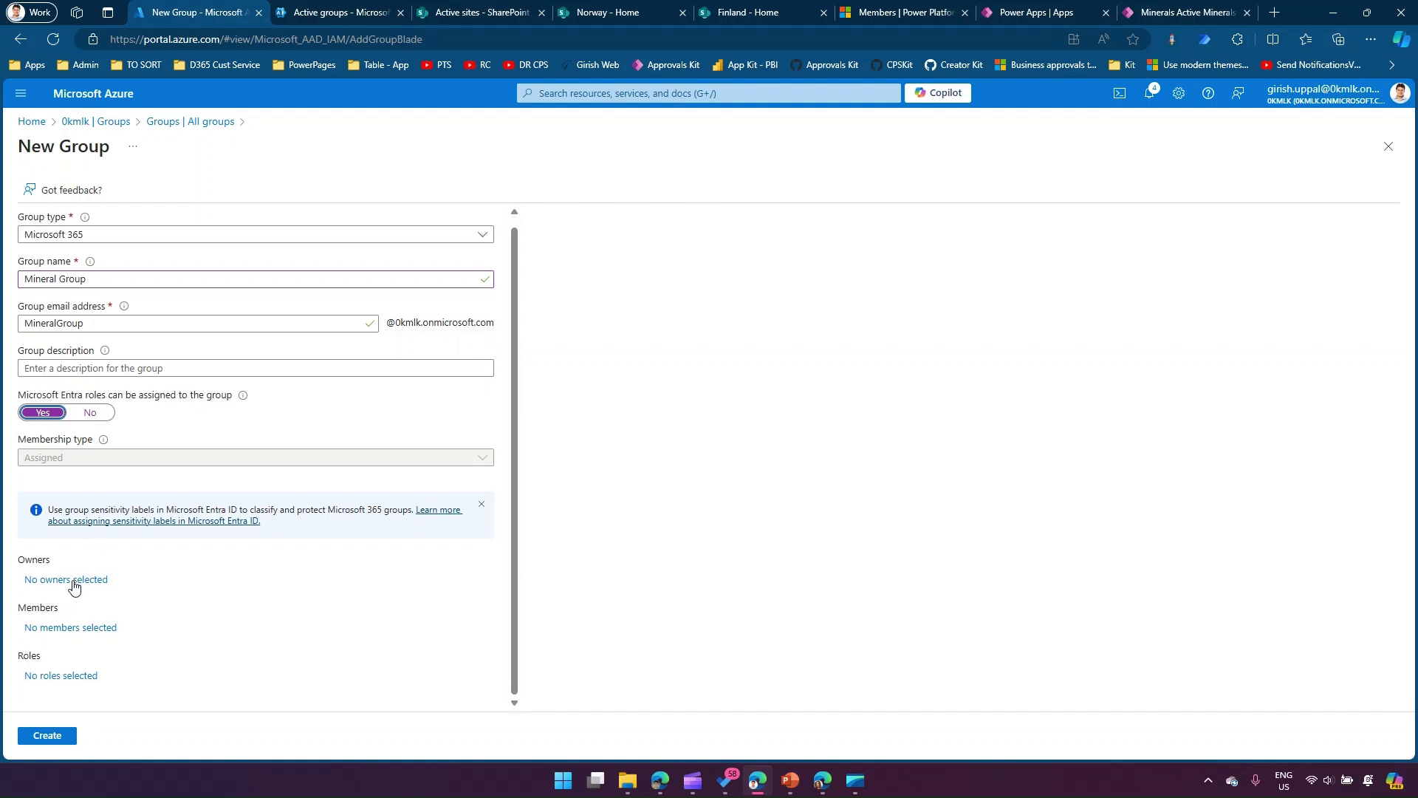
click(73, 580)
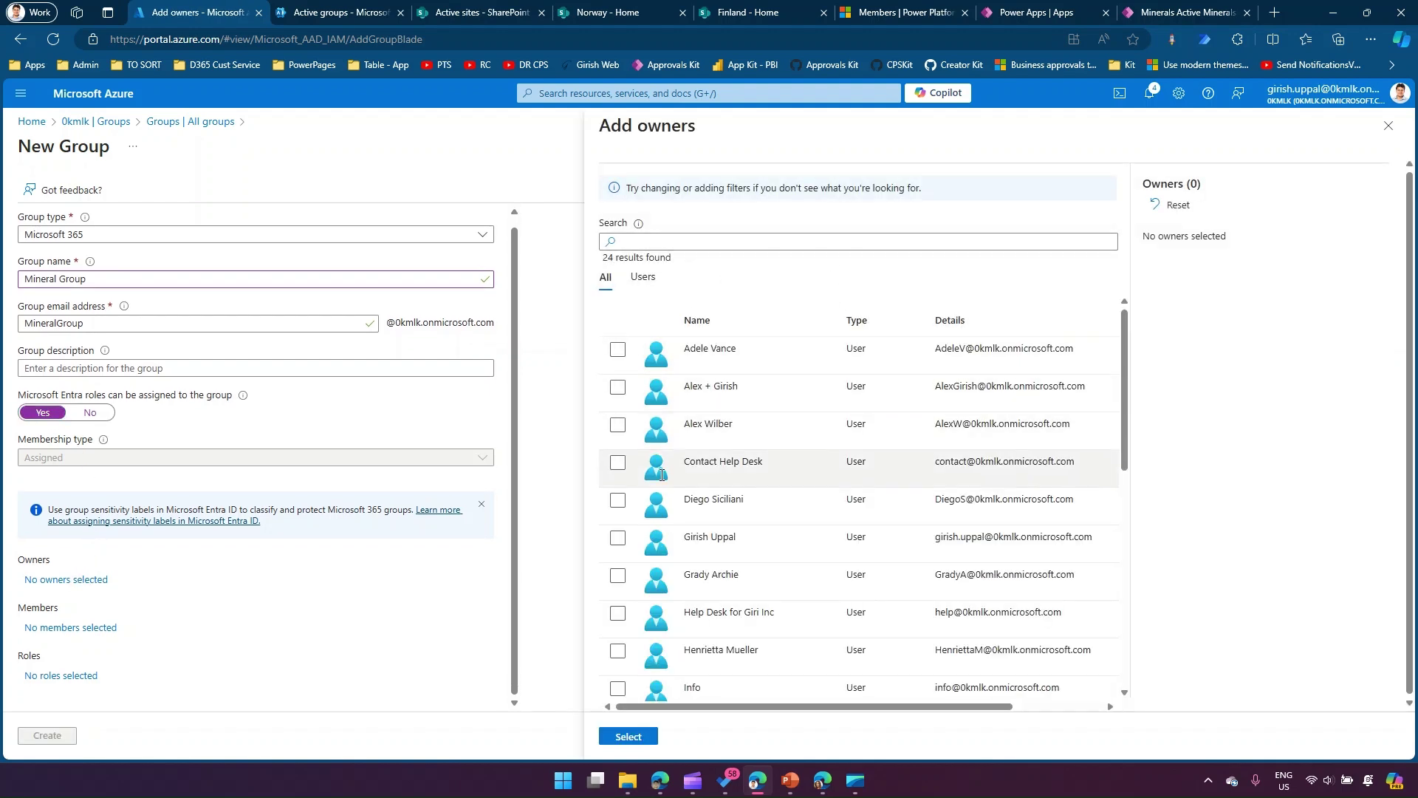
click(620, 545)
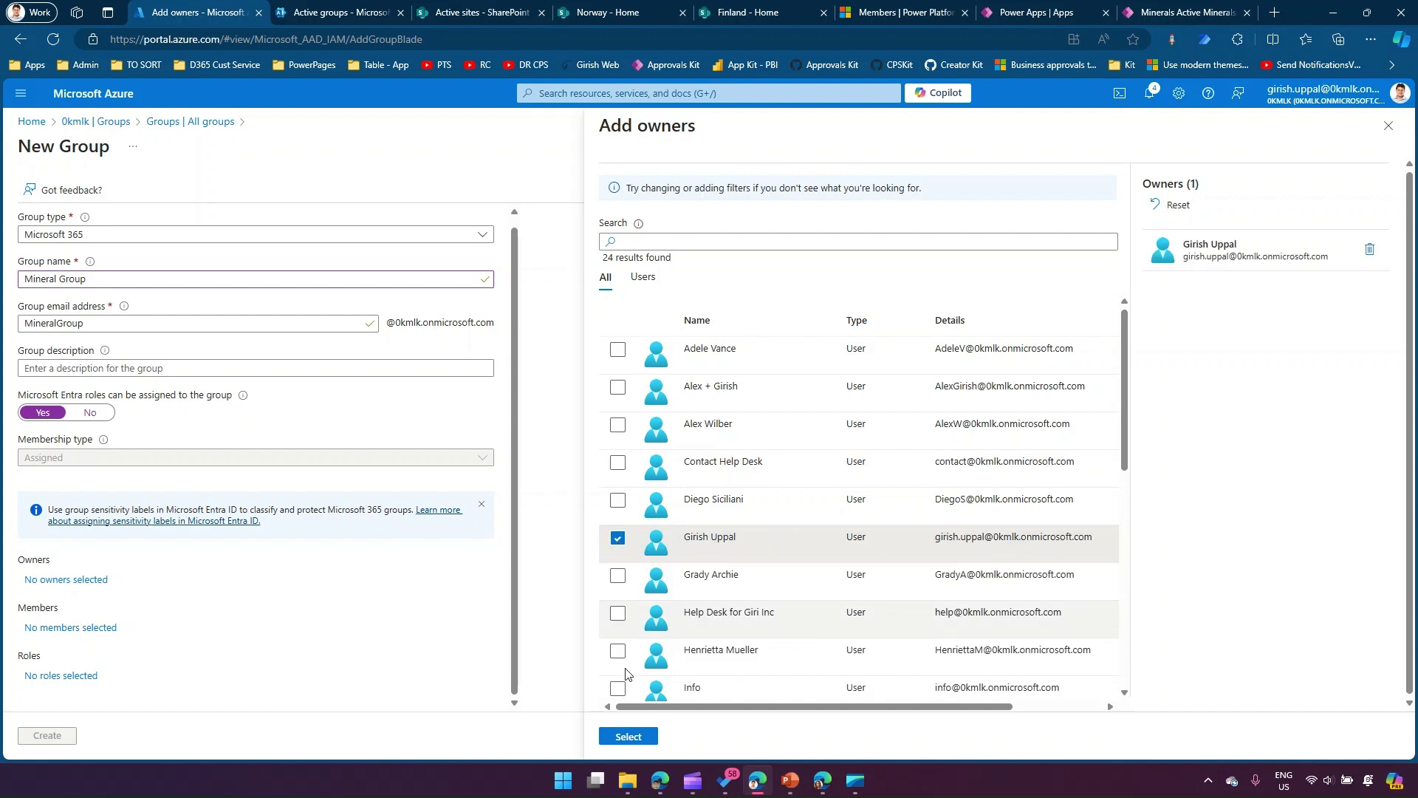
click(639, 736)
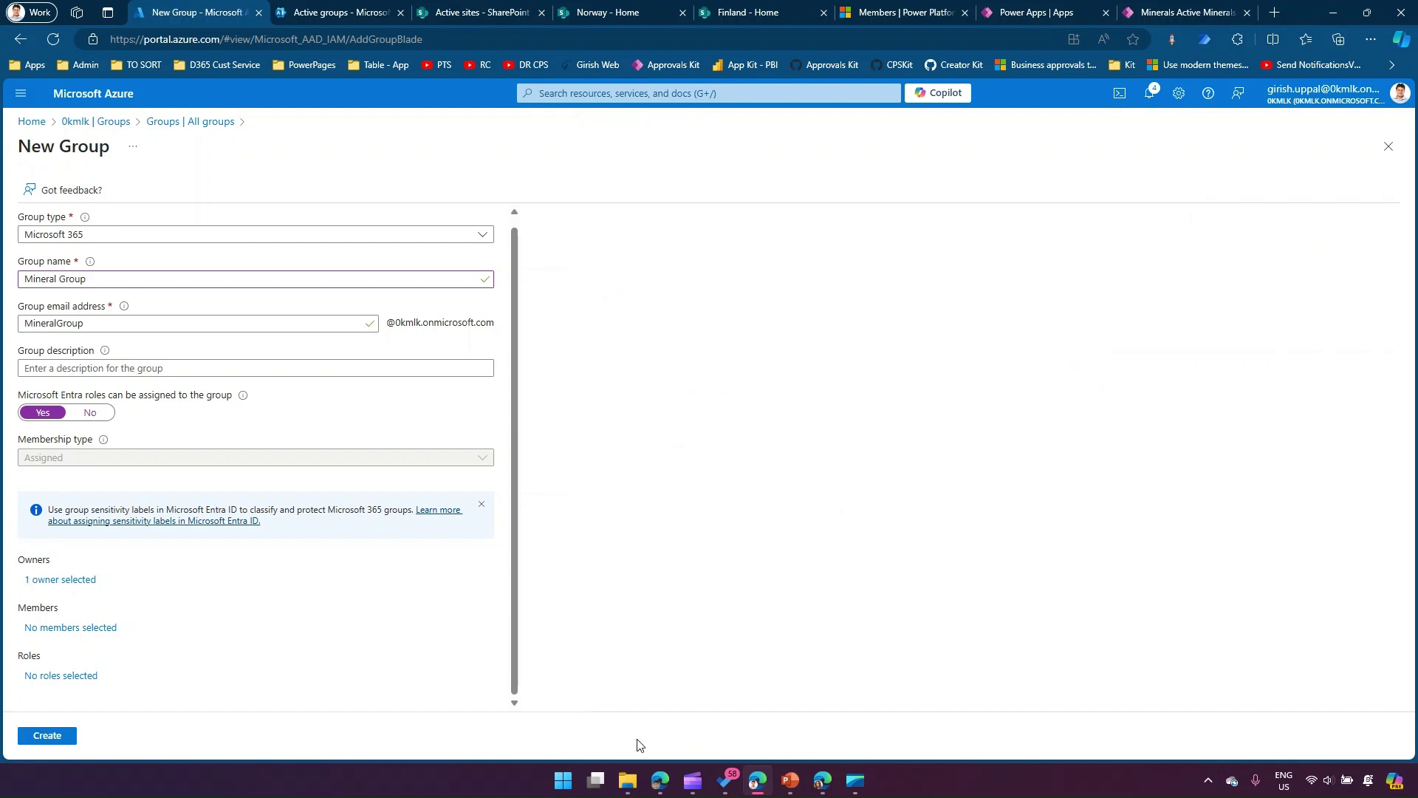
click(49, 736)
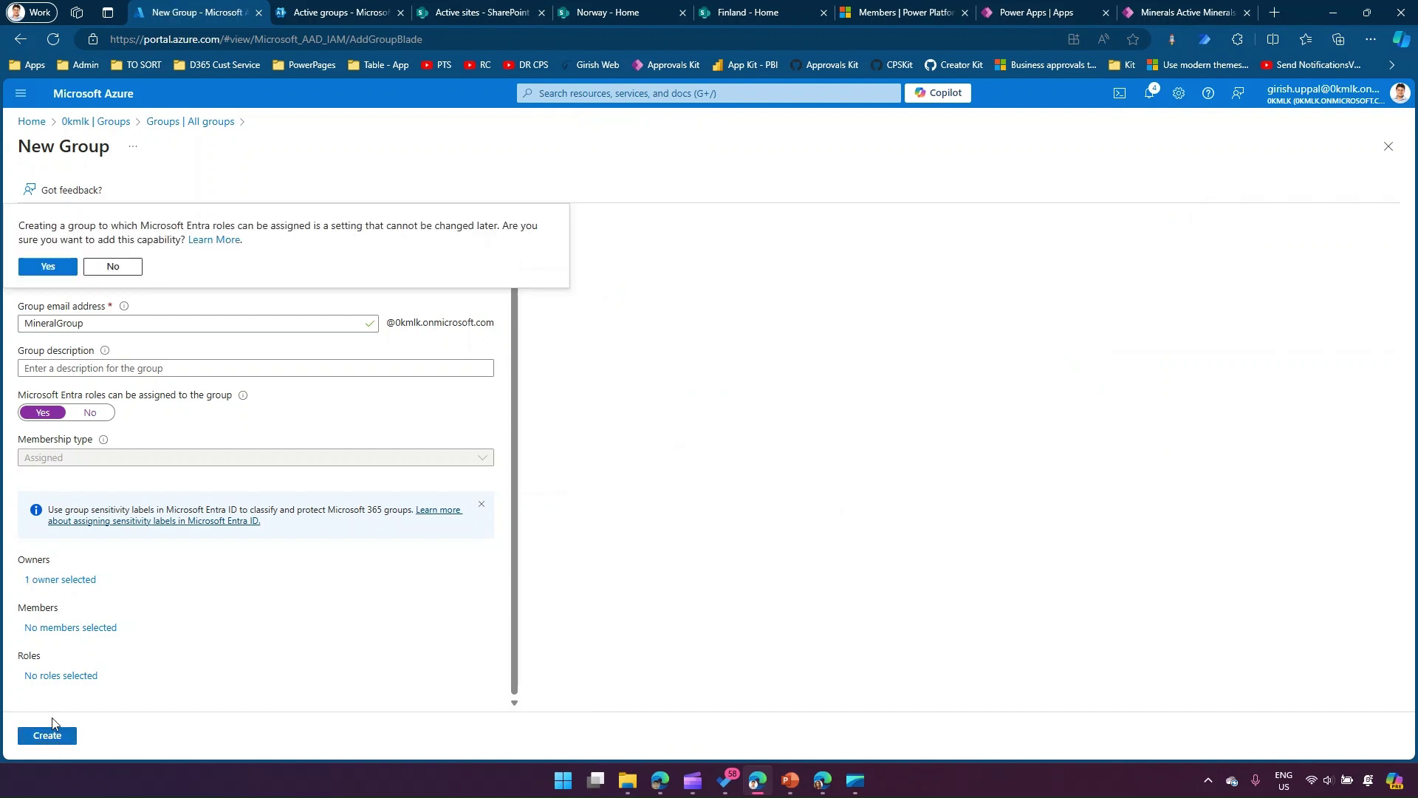
click(53, 267)
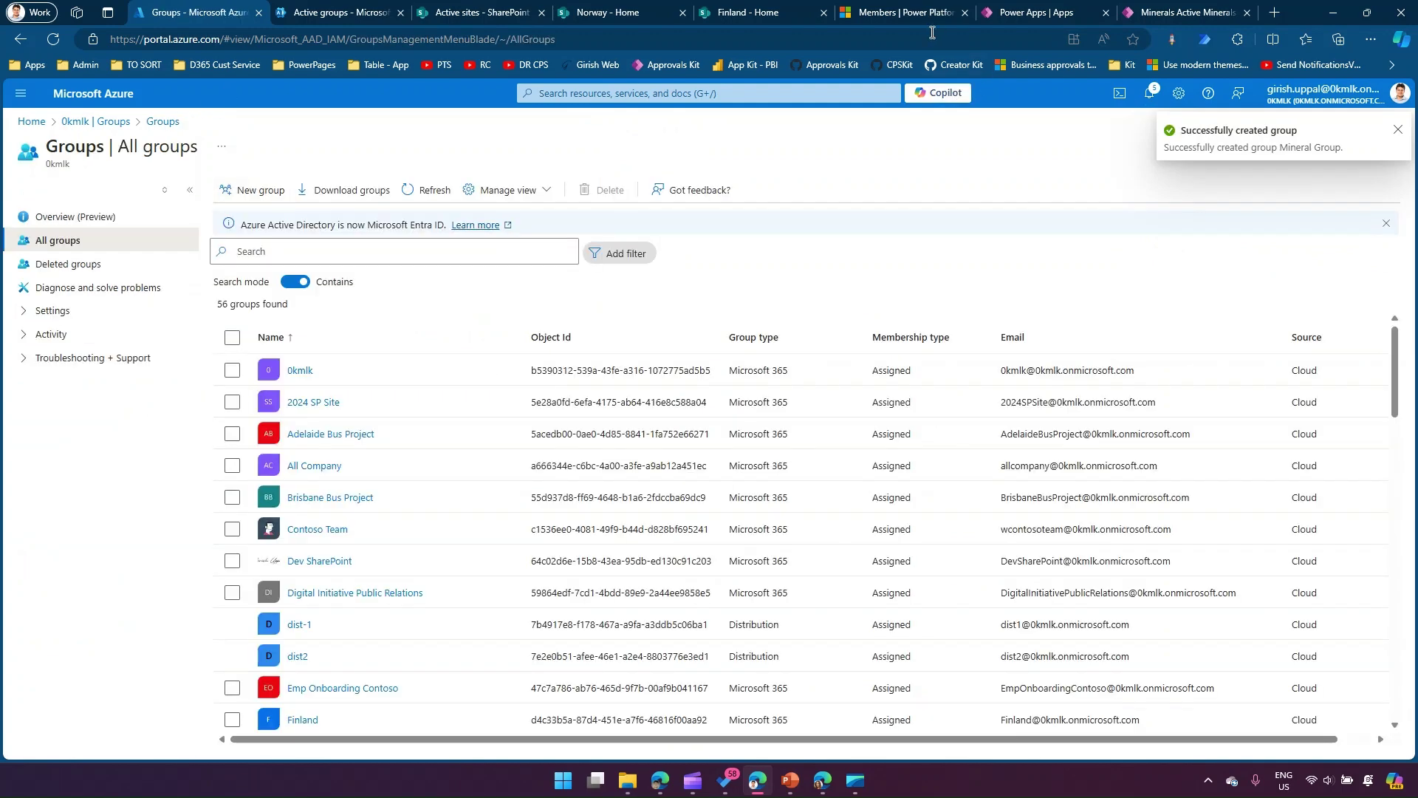
Open the Teams settings of the Preview US environment in the Power Platform admin center.
click(901, 14)
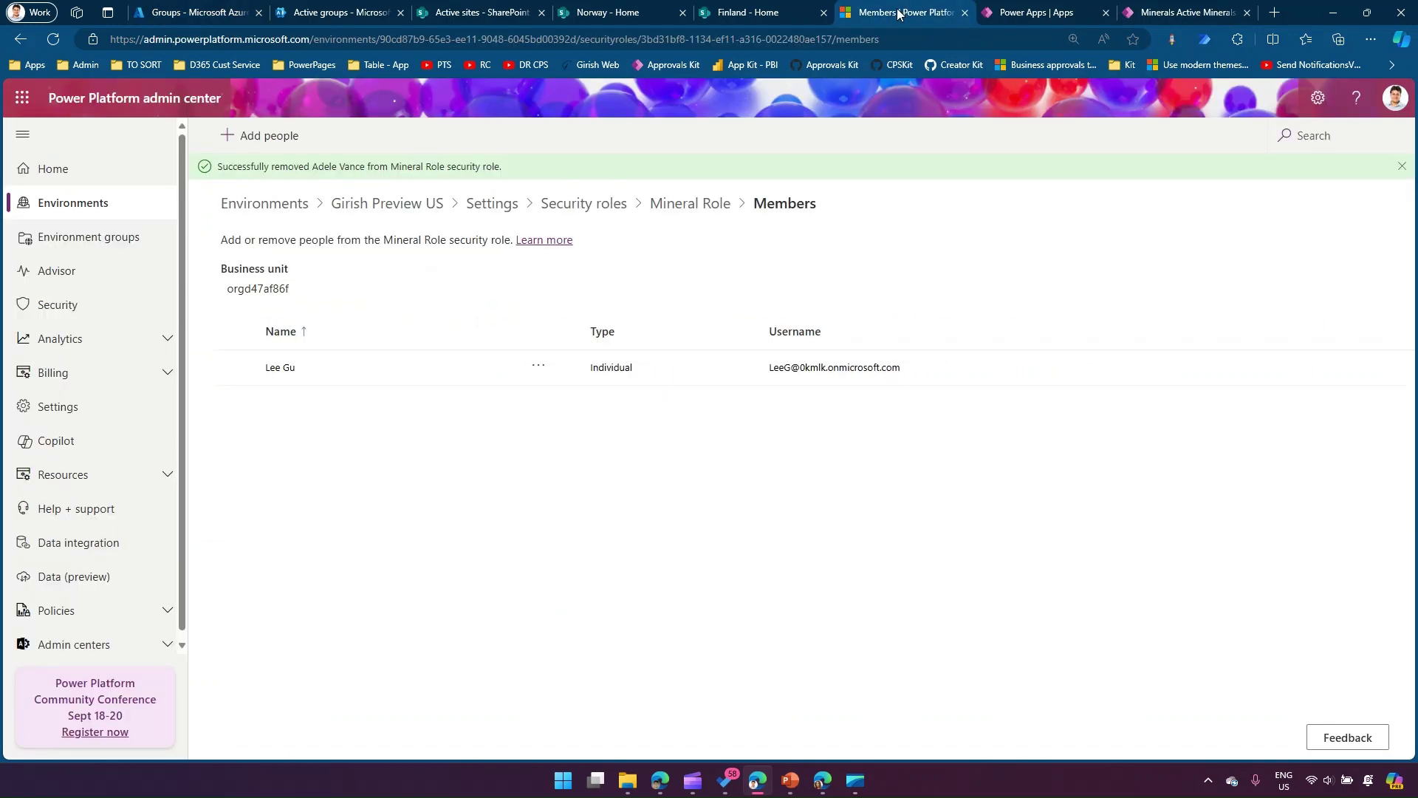
click(435, 209)
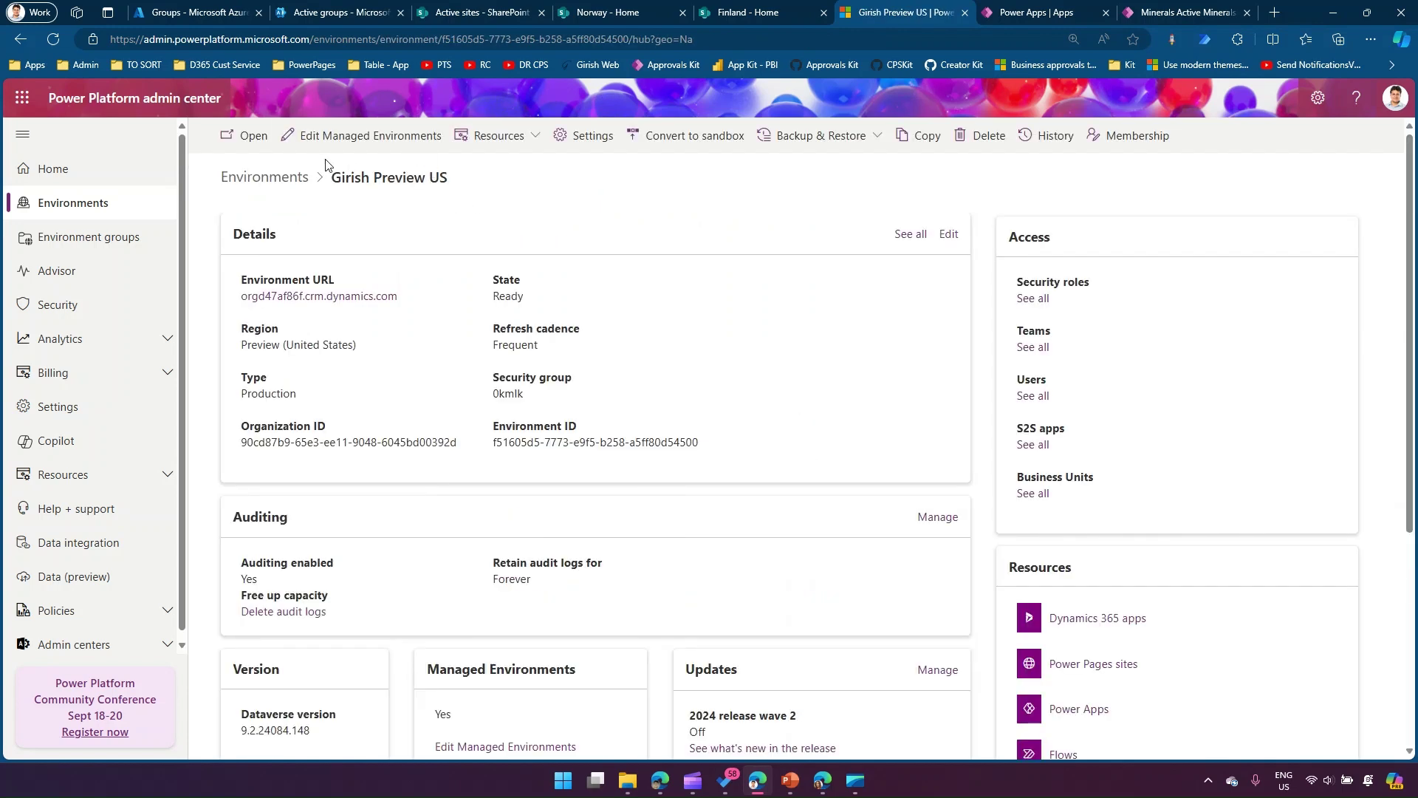
click(593, 136)
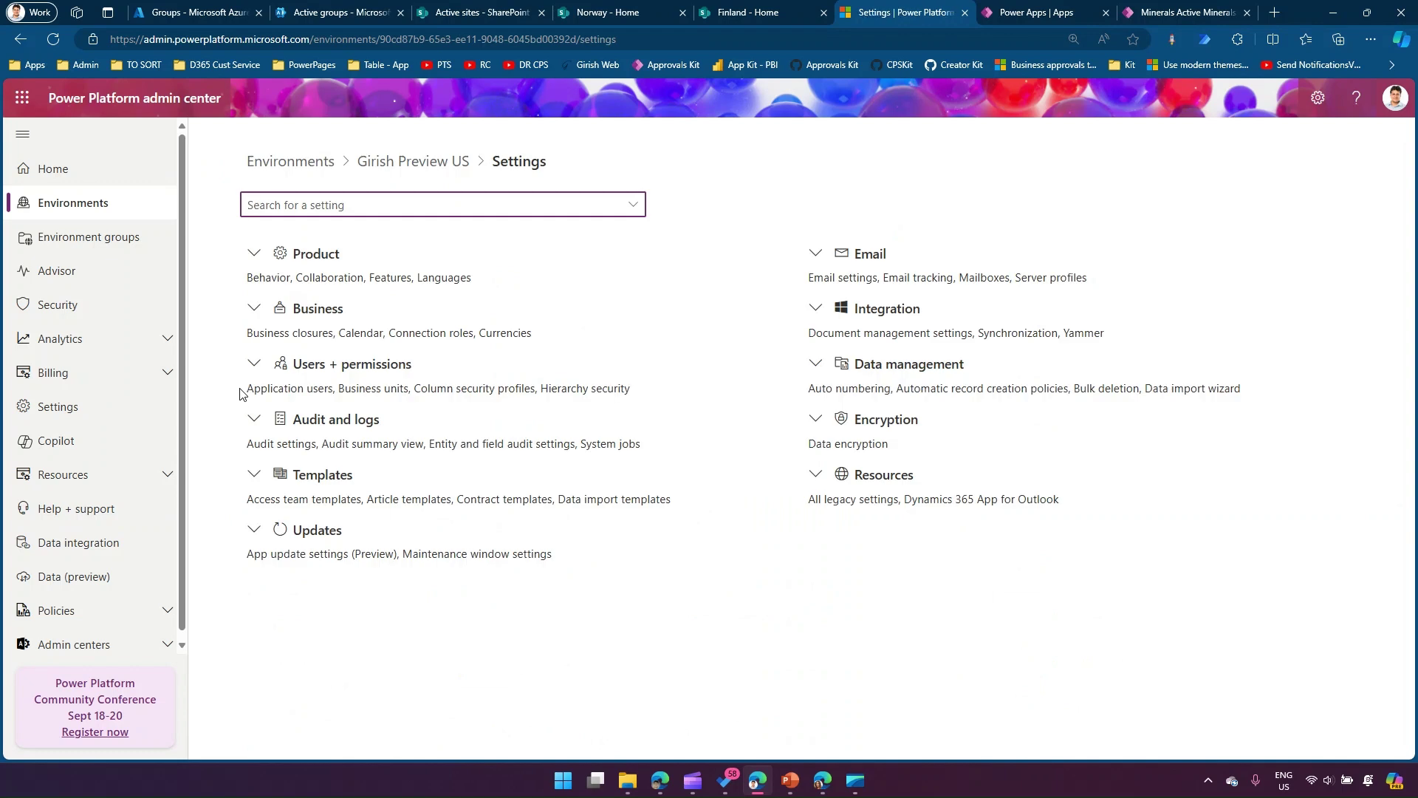
click(255, 368)
click(262, 597)
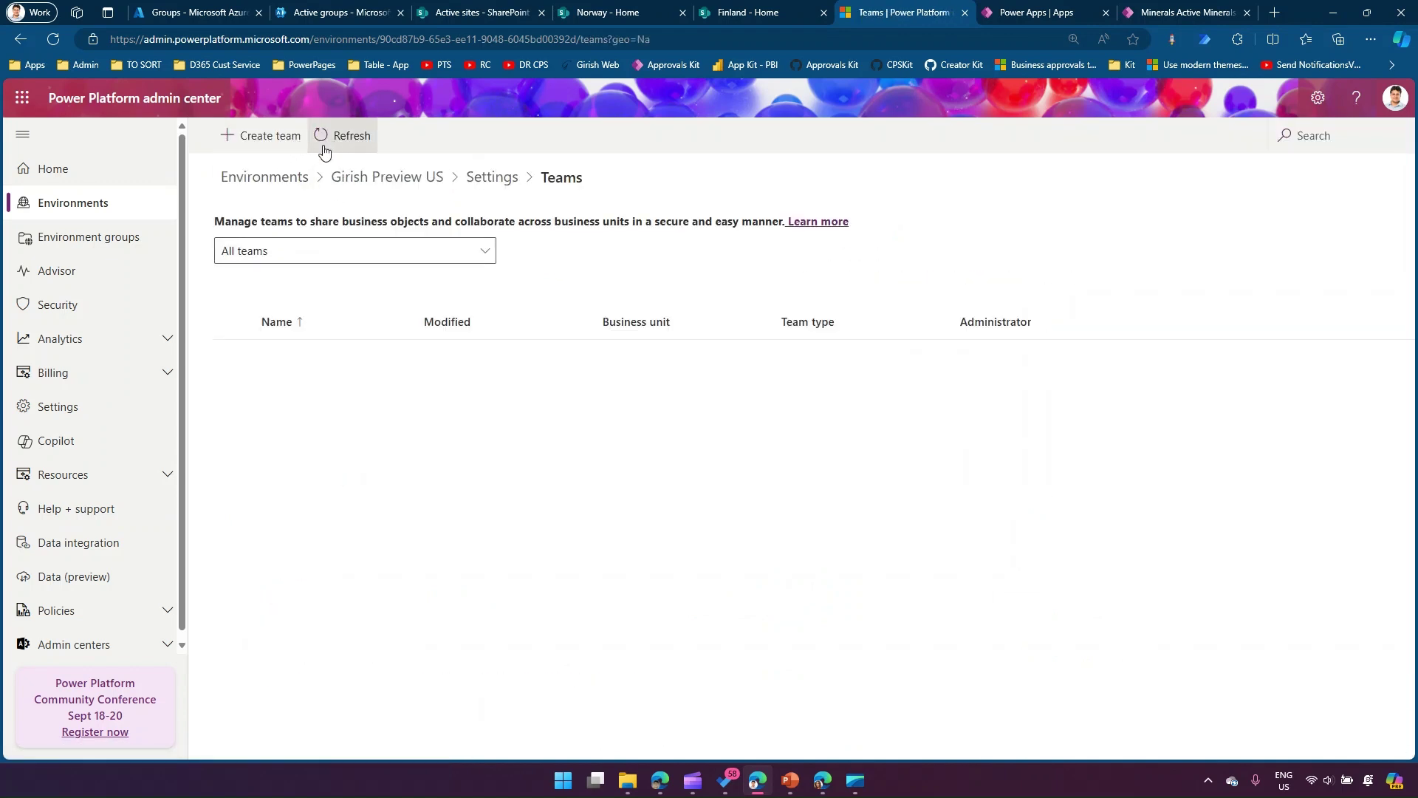
Start a new team named Mineral Team Linked M365 Group and use the same text as its description.
click(271, 137)
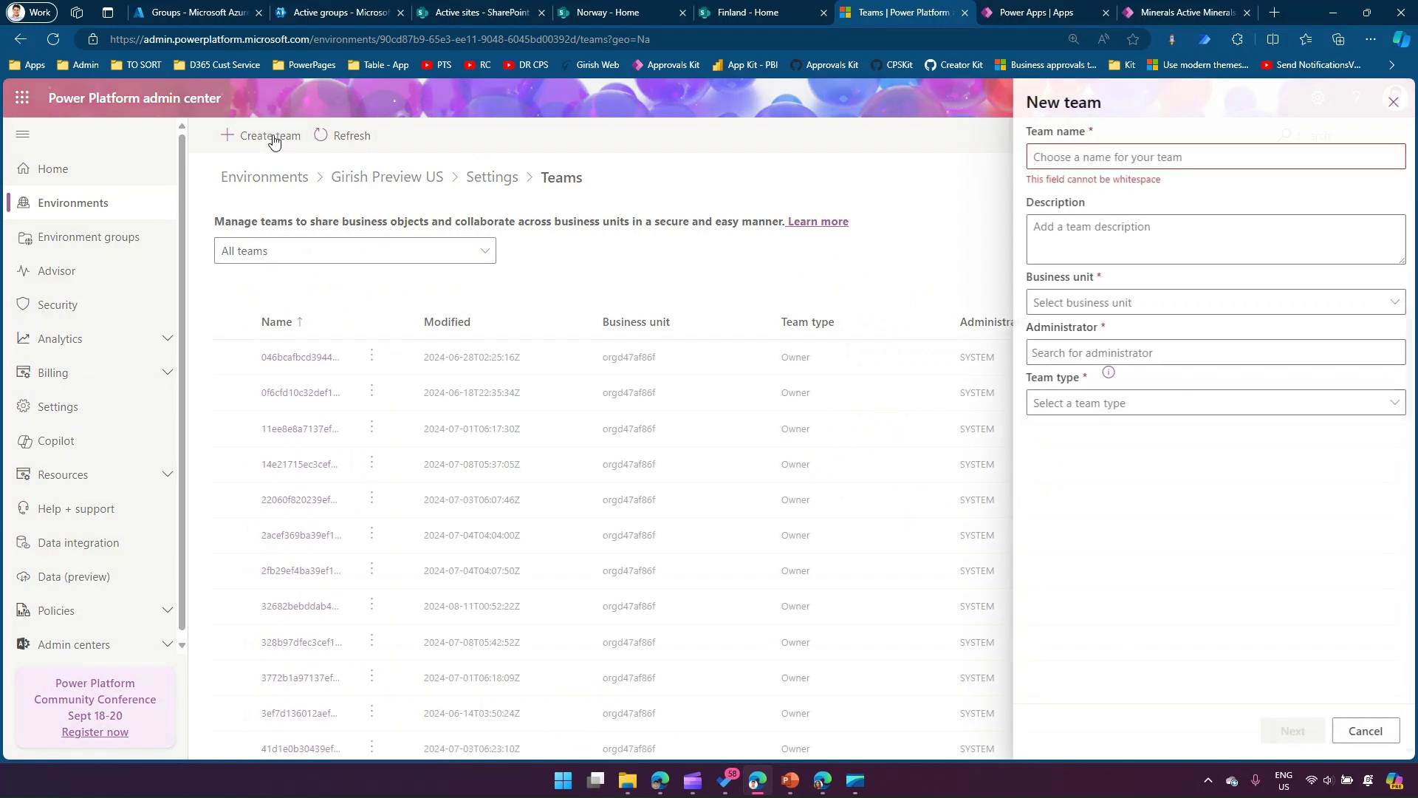
click(1033, 156)
text(u)
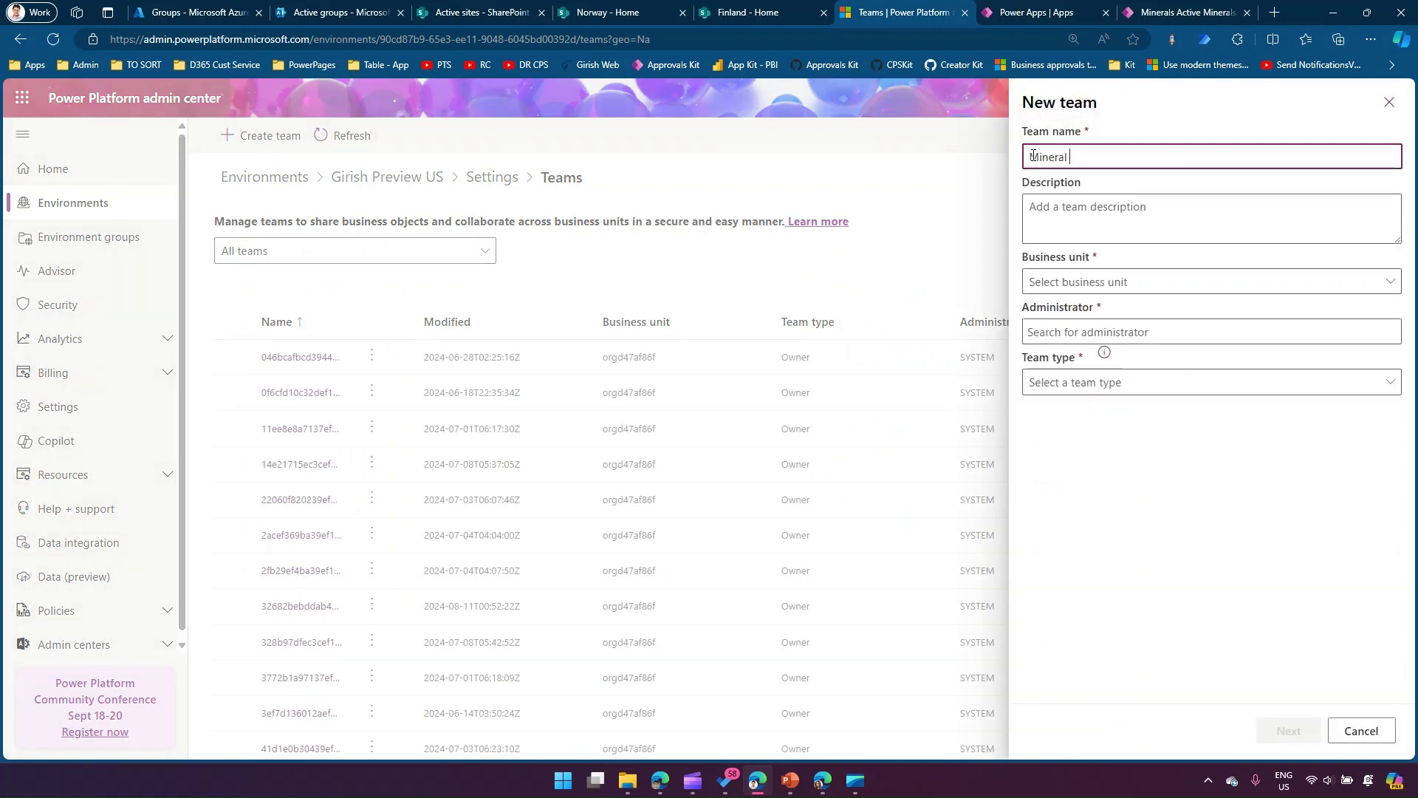
text(ineral Team Linked M365 Group)
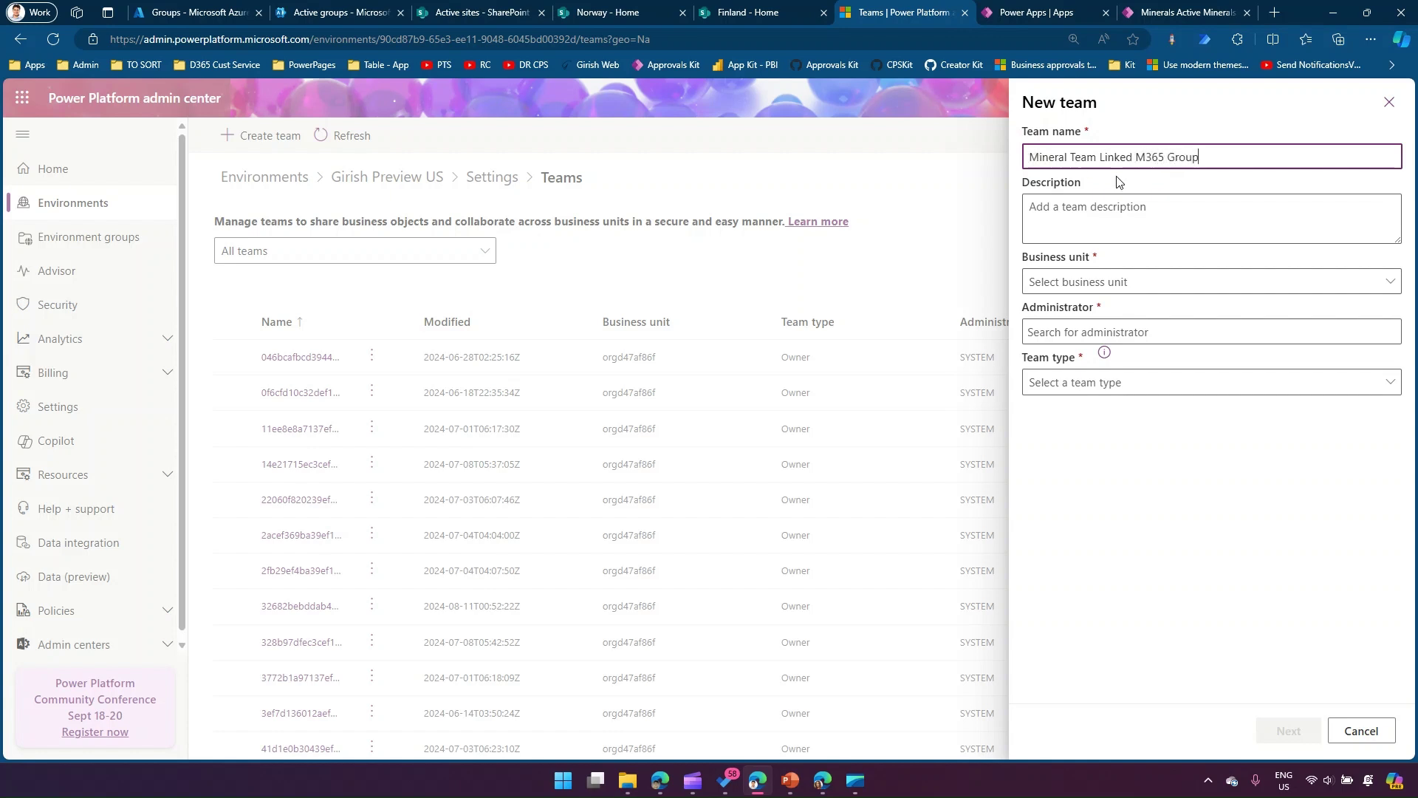
drag(1200, 156, 960, 155)
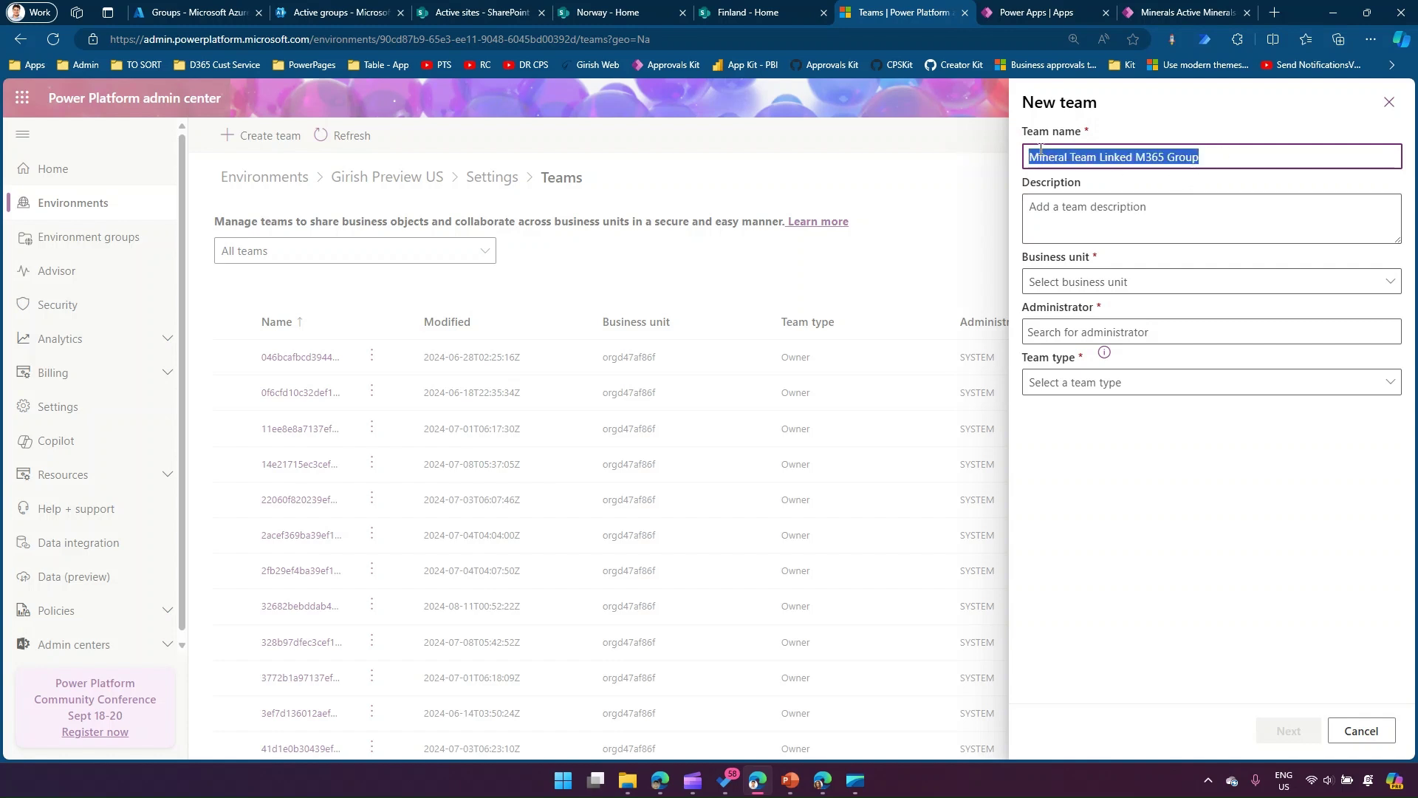
key(ctrl+c)
click(1078, 215)
key(ctrl+v)
Assign the new team to business unit orgd47af86f and add the administrator's own account as team administrator.
click(1097, 283)
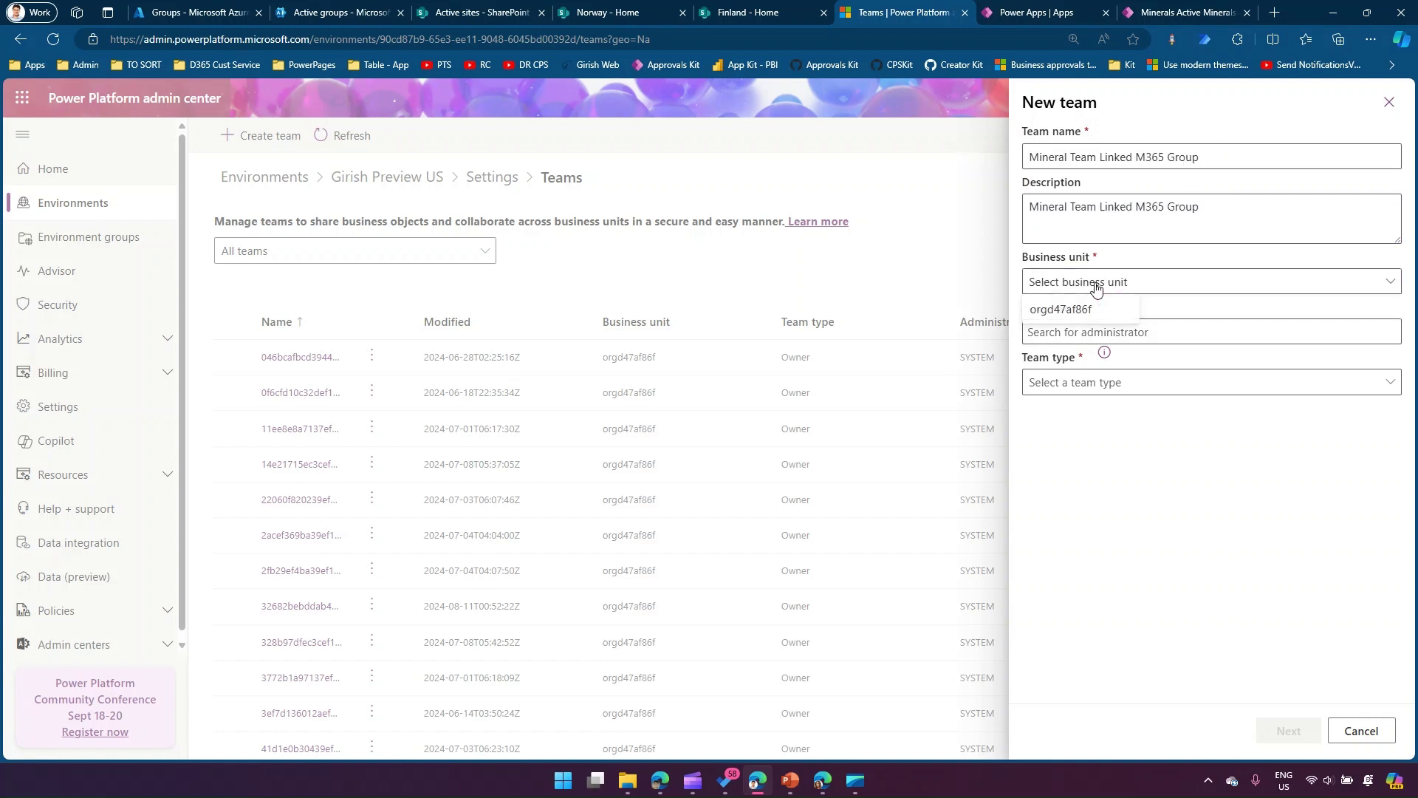
click(1089, 308)
click(1084, 327)
text(g)
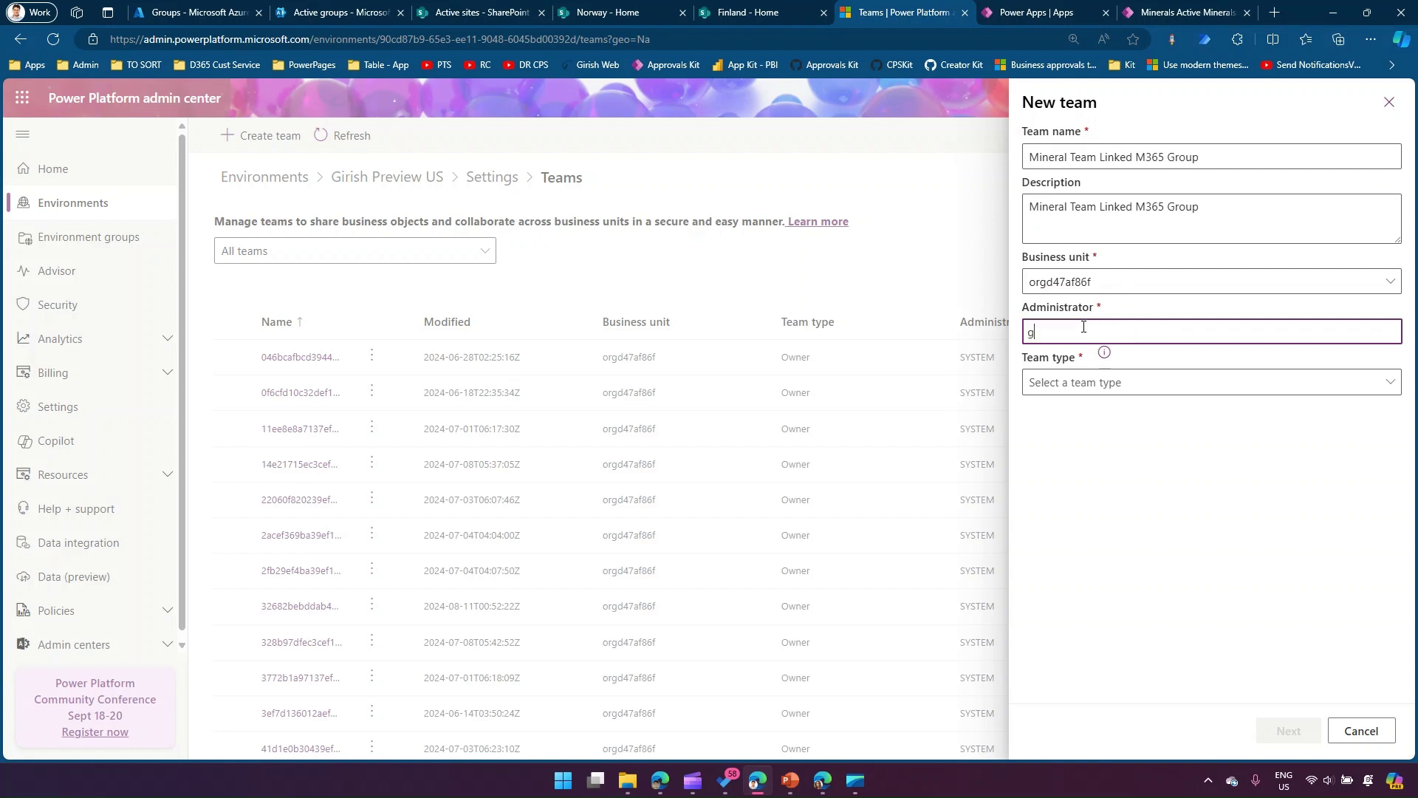
text(irish)
click(1083, 356)
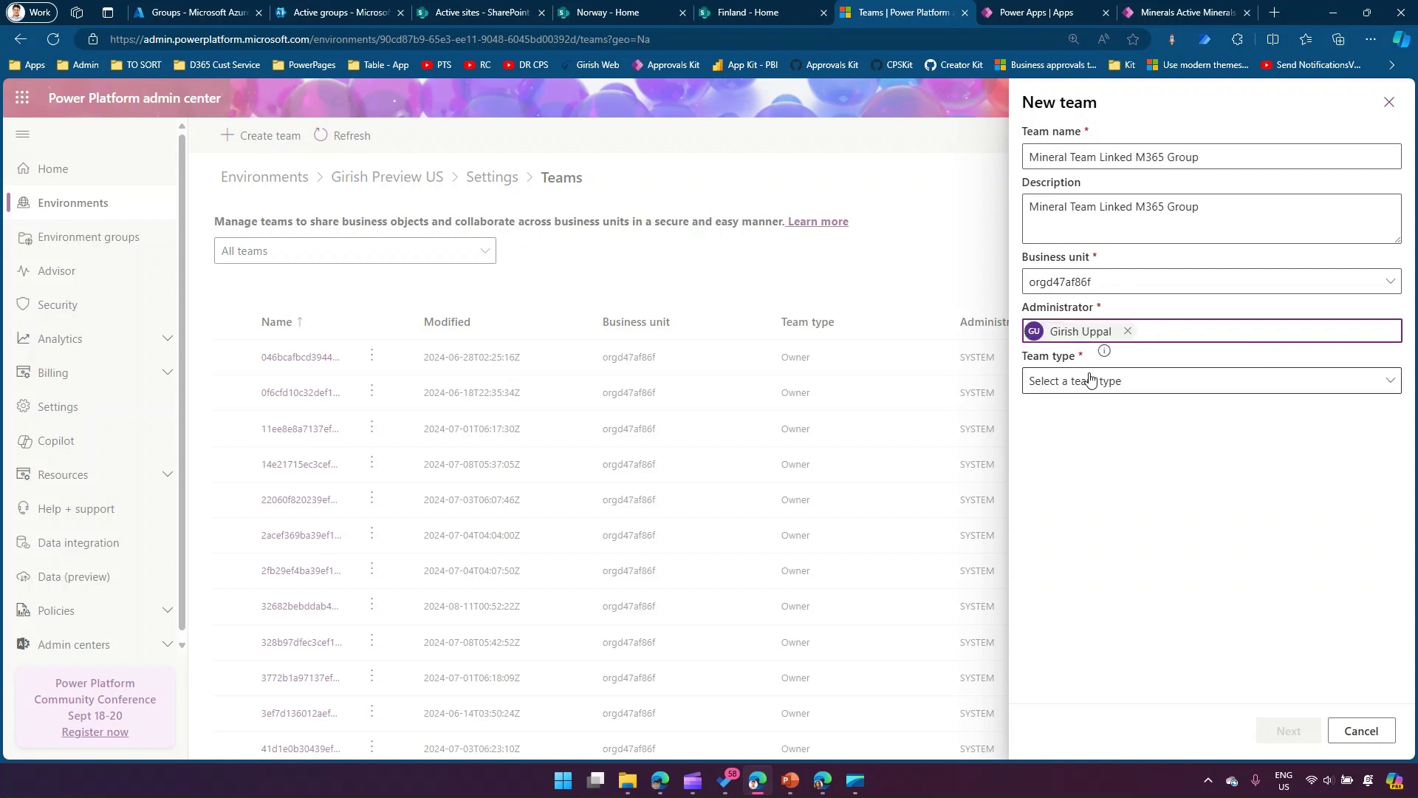
Make the team a Microsoft Entra ID Office Group linked to Mineral Group with Members and guests membership, and create it.
click(1086, 382)
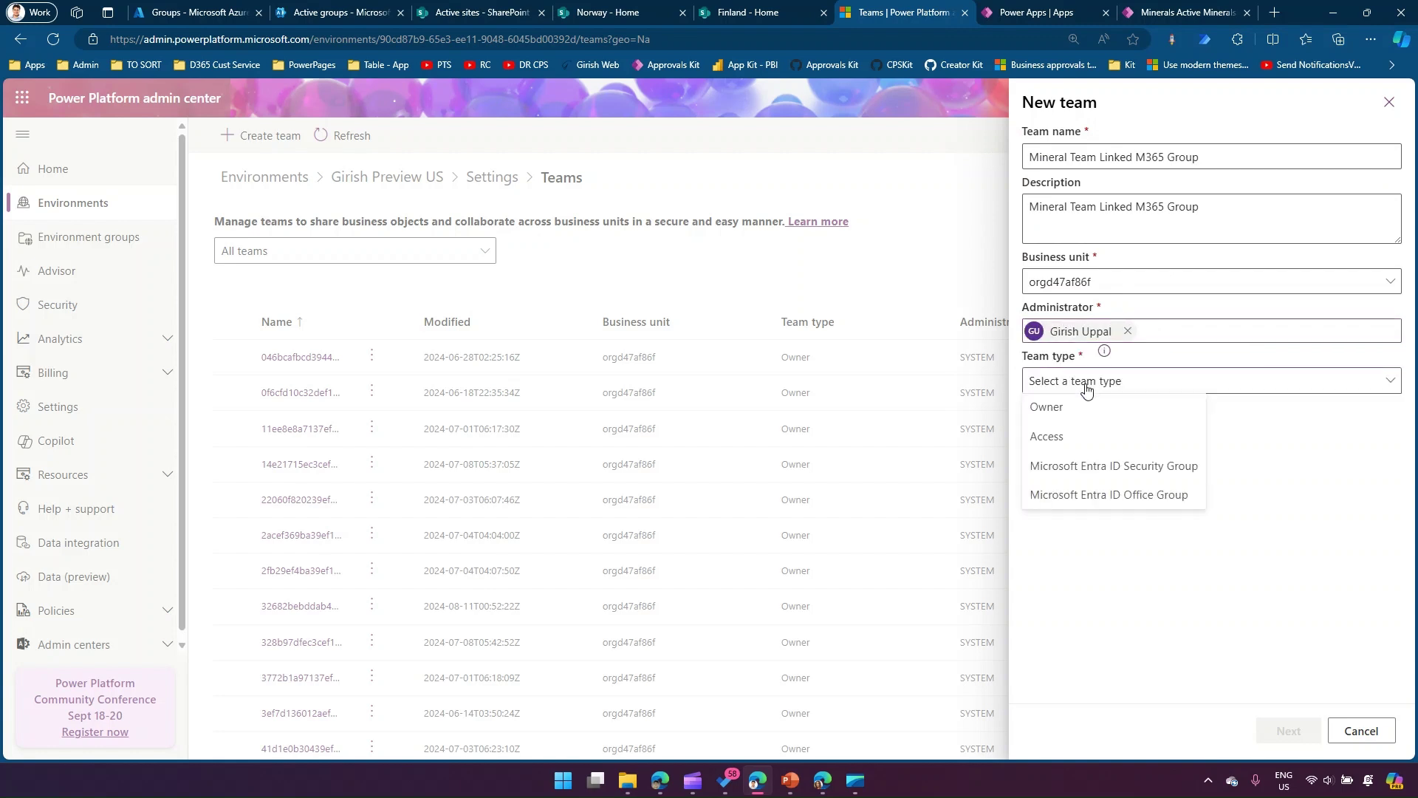
click(1114, 497)
click(1107, 430)
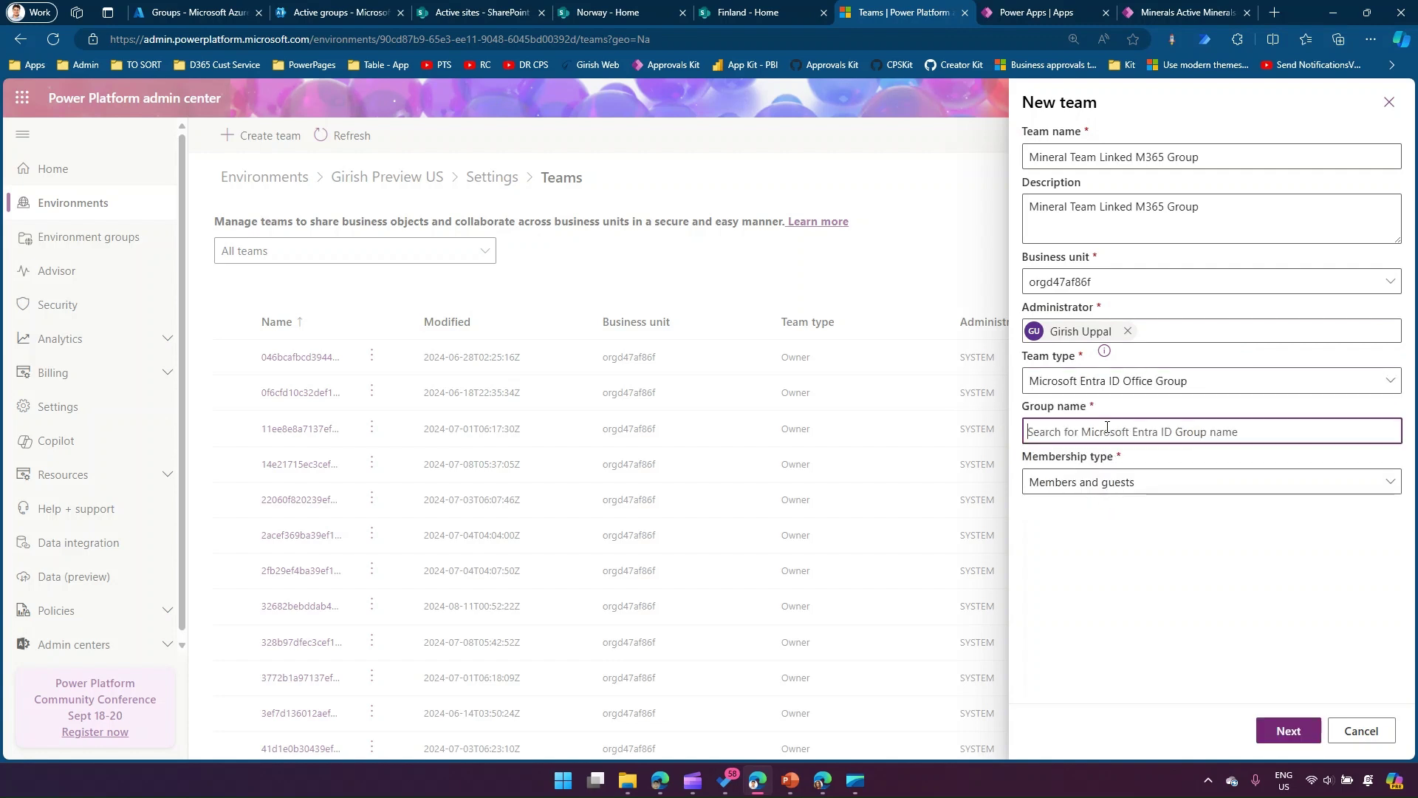
text(Mineral Group)
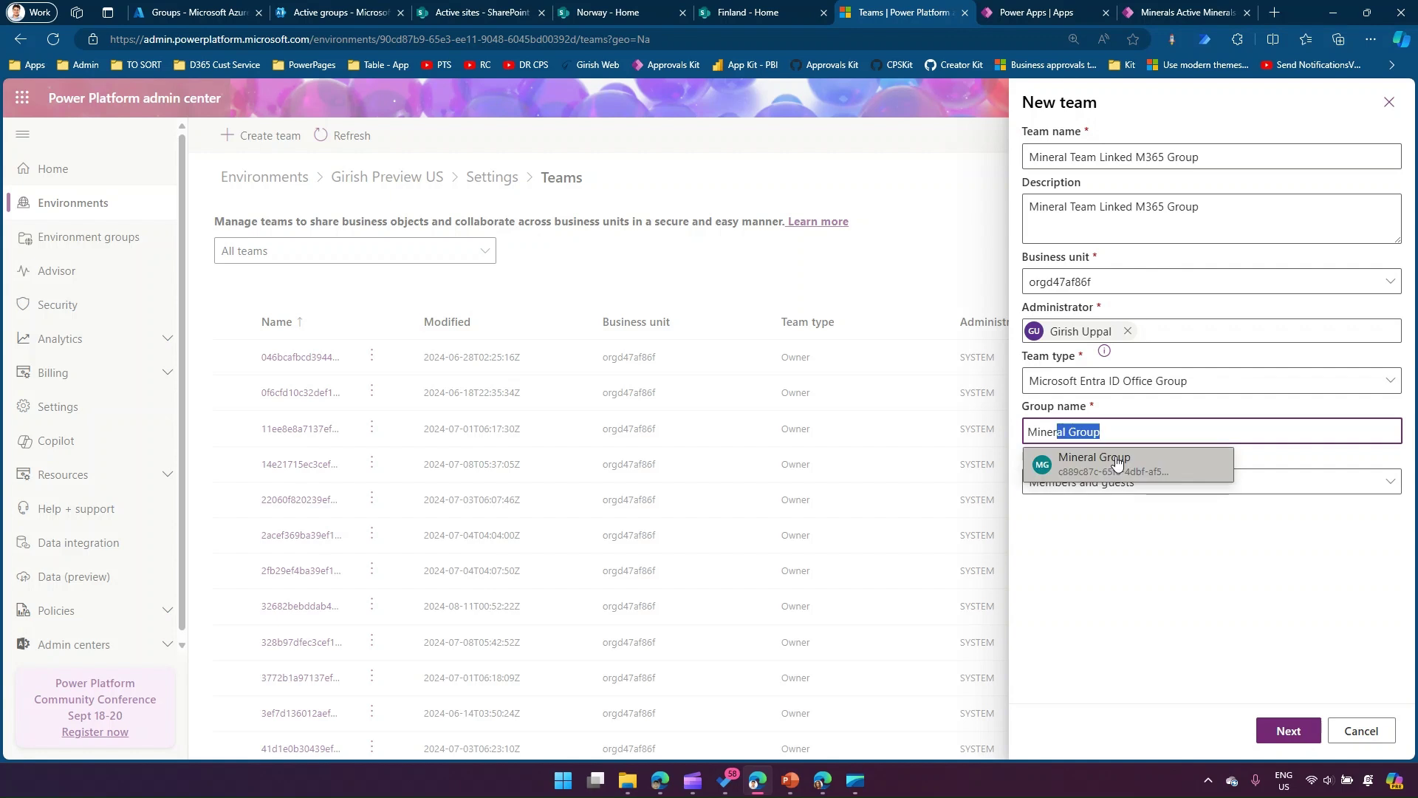
click(1115, 463)
click(1112, 481)
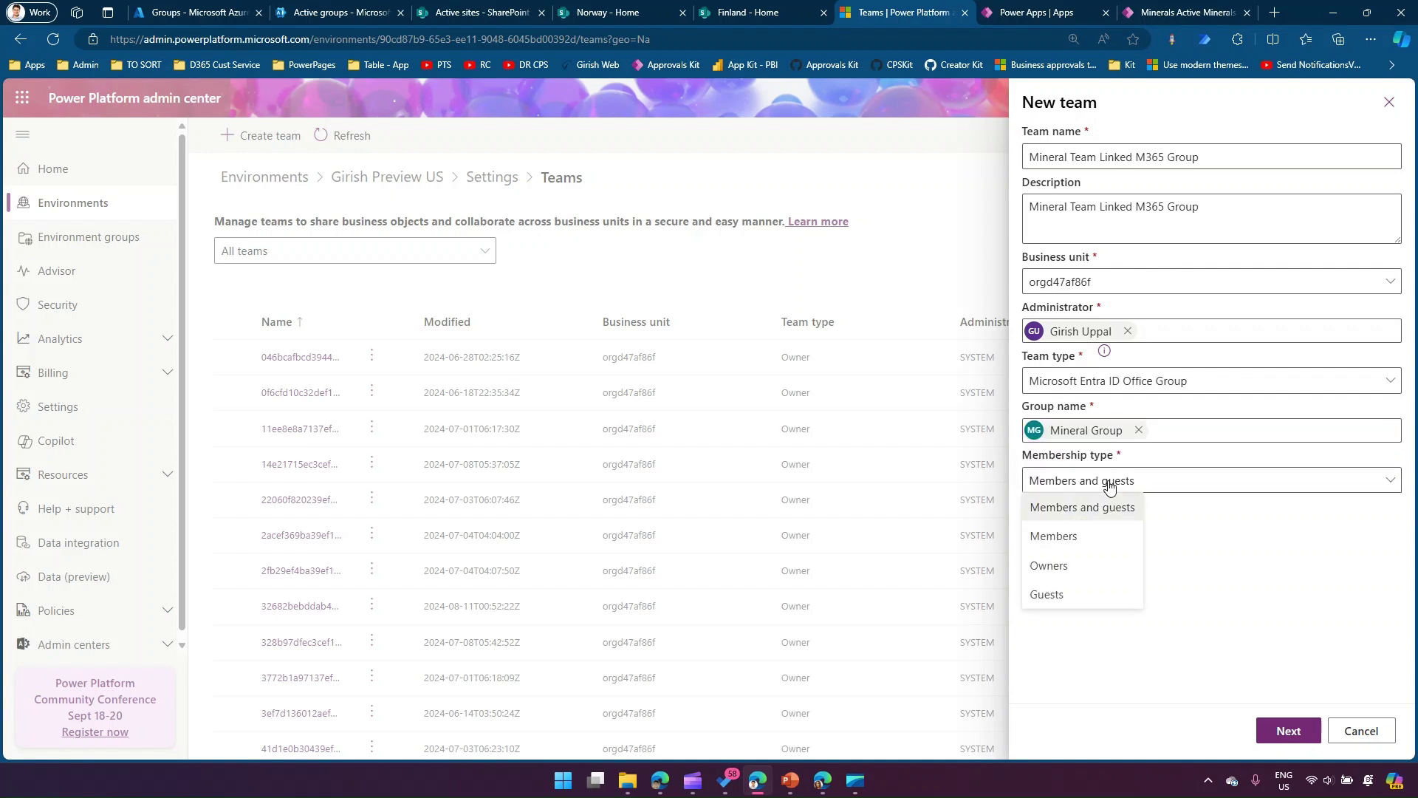
click(1239, 523)
click(1288, 729)
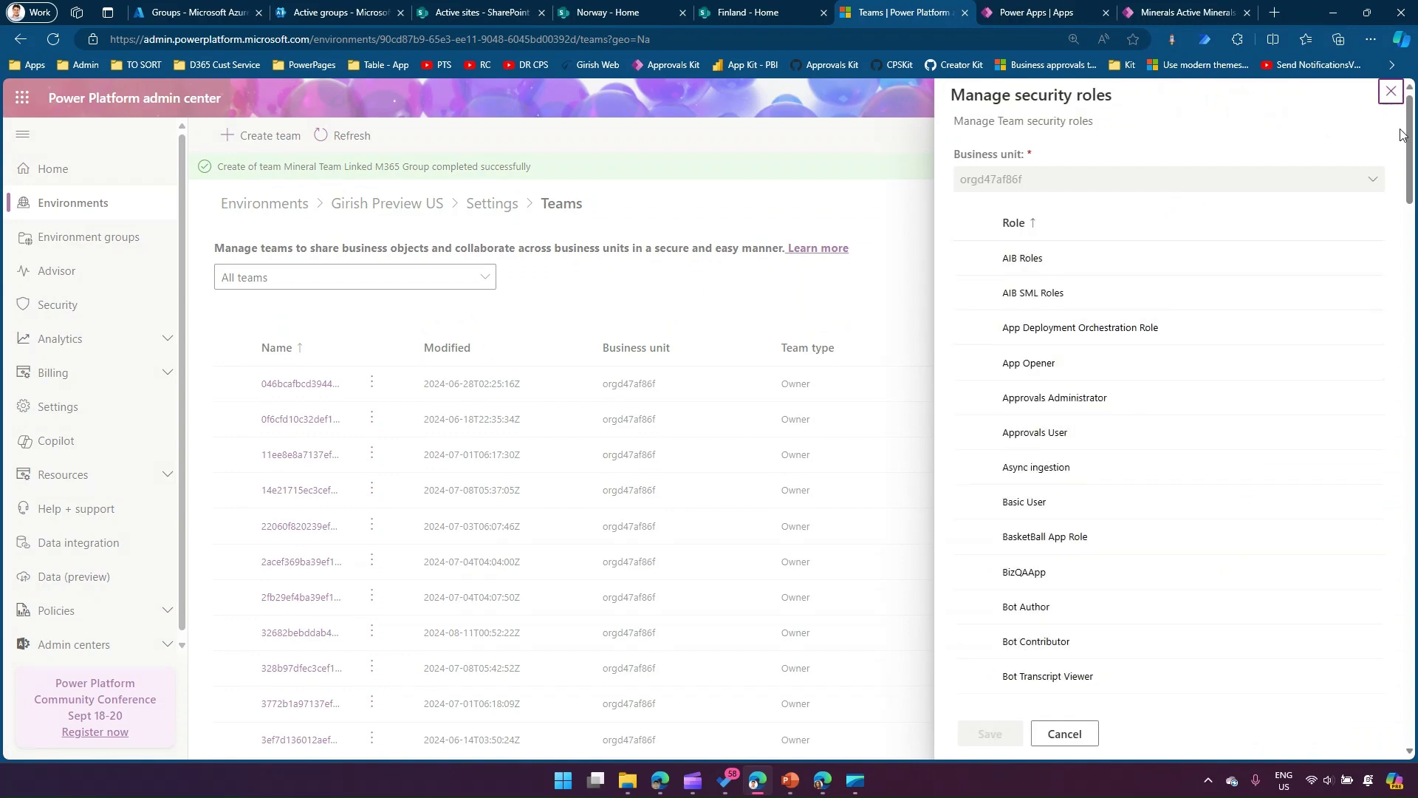
Grant the new team the Mineral Role security role and save the assignment.
drag(1410, 140, 1410, 643)
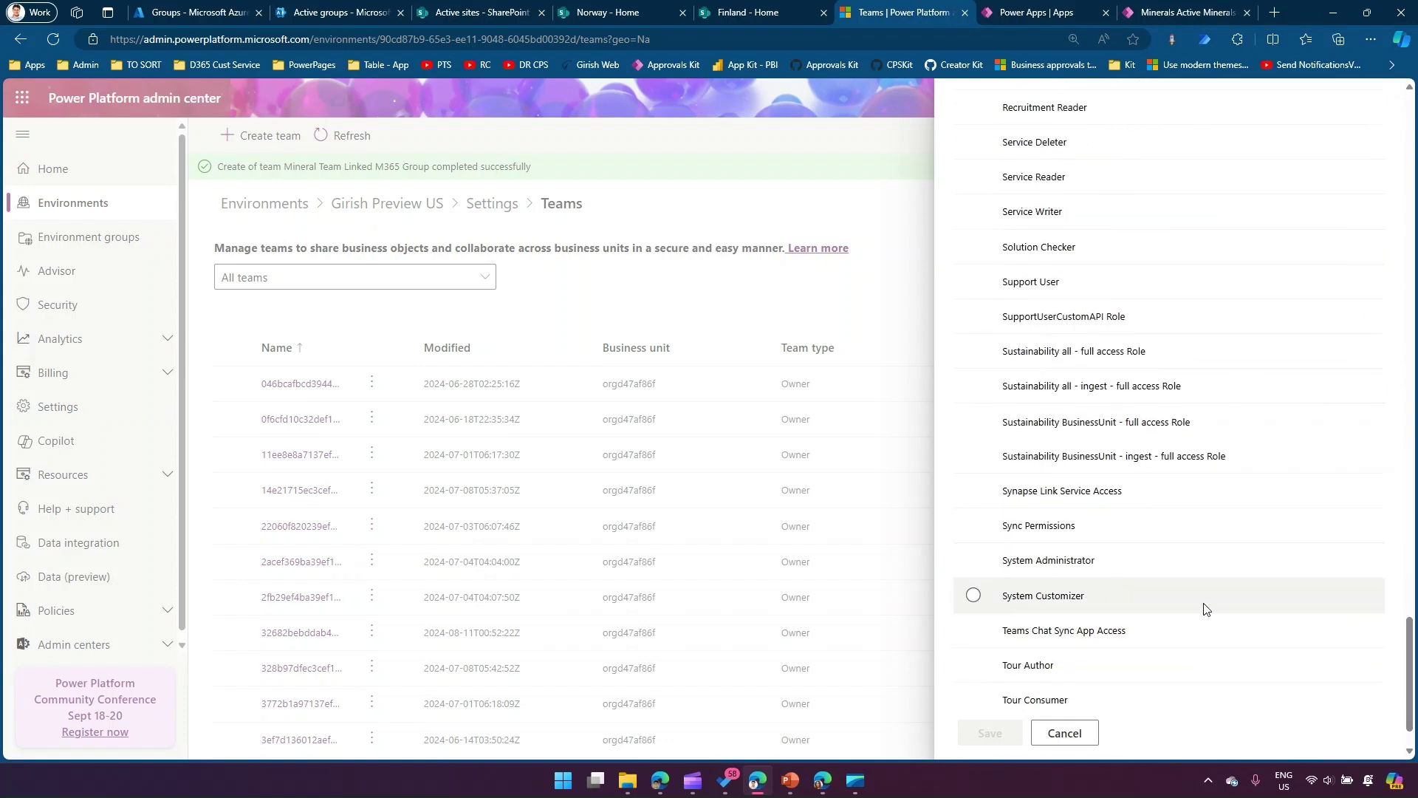
drag(1413, 657, 1411, 505)
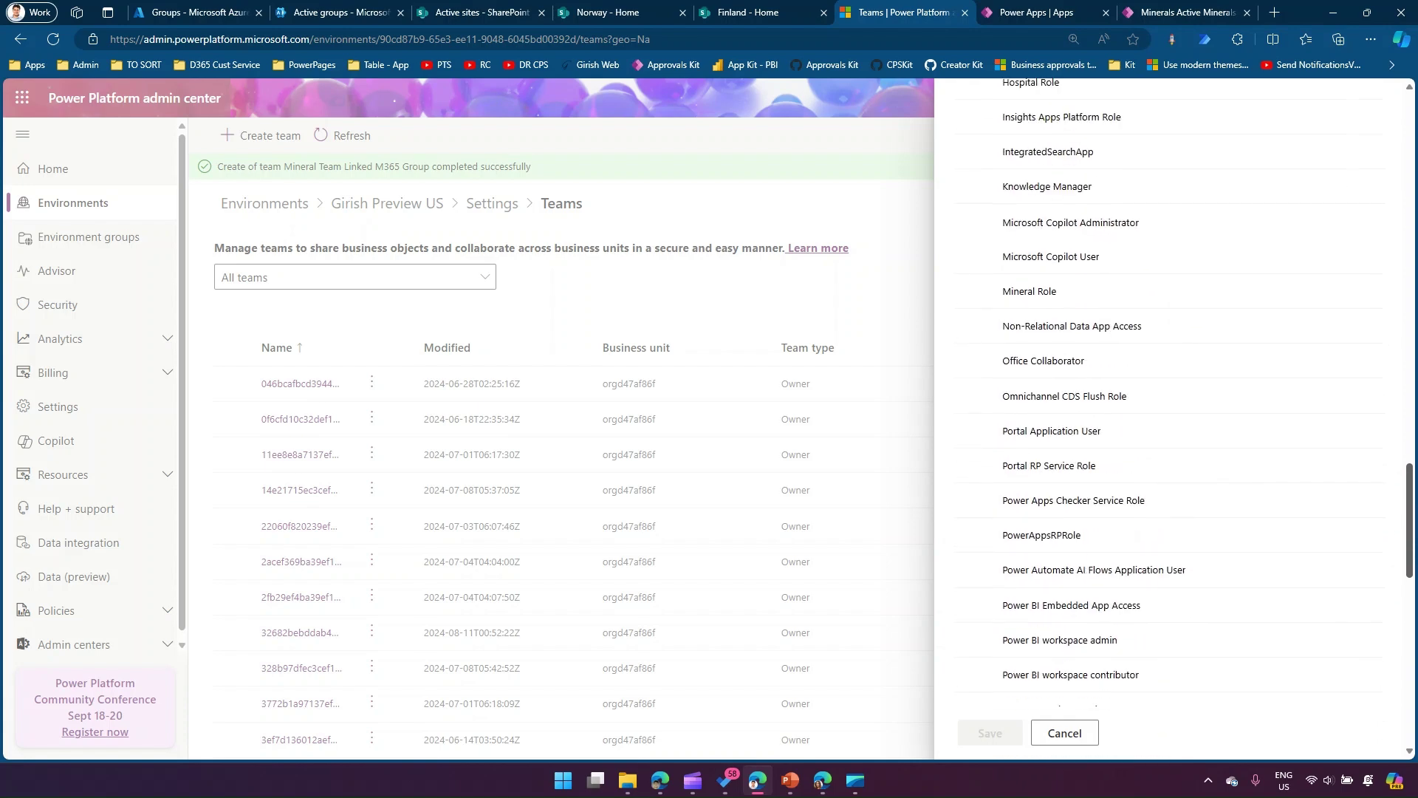
click(973, 290)
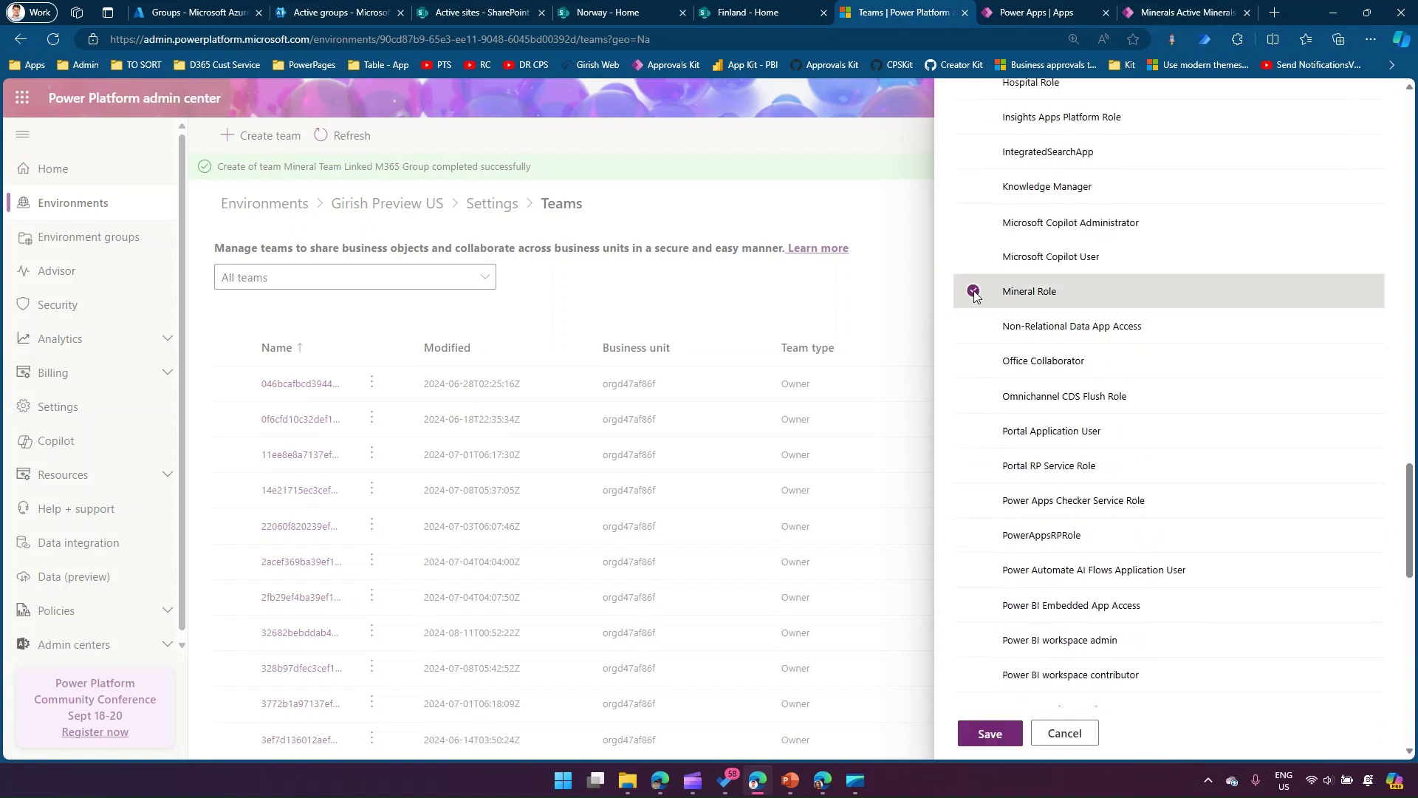
click(1001, 736)
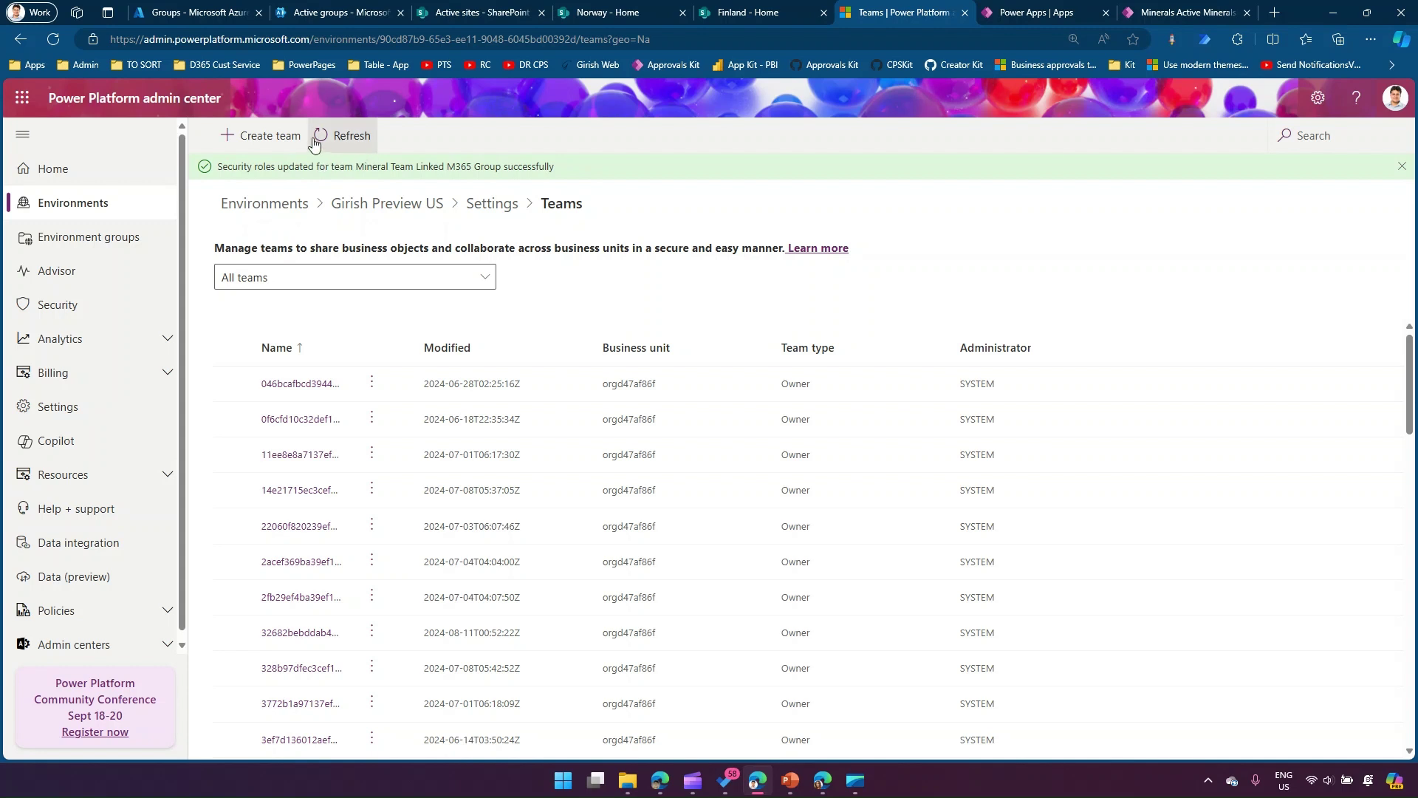
Search for "mineral" among the environment's teams and among all groups in the Azure portal.
click(1289, 136)
text(mineral)
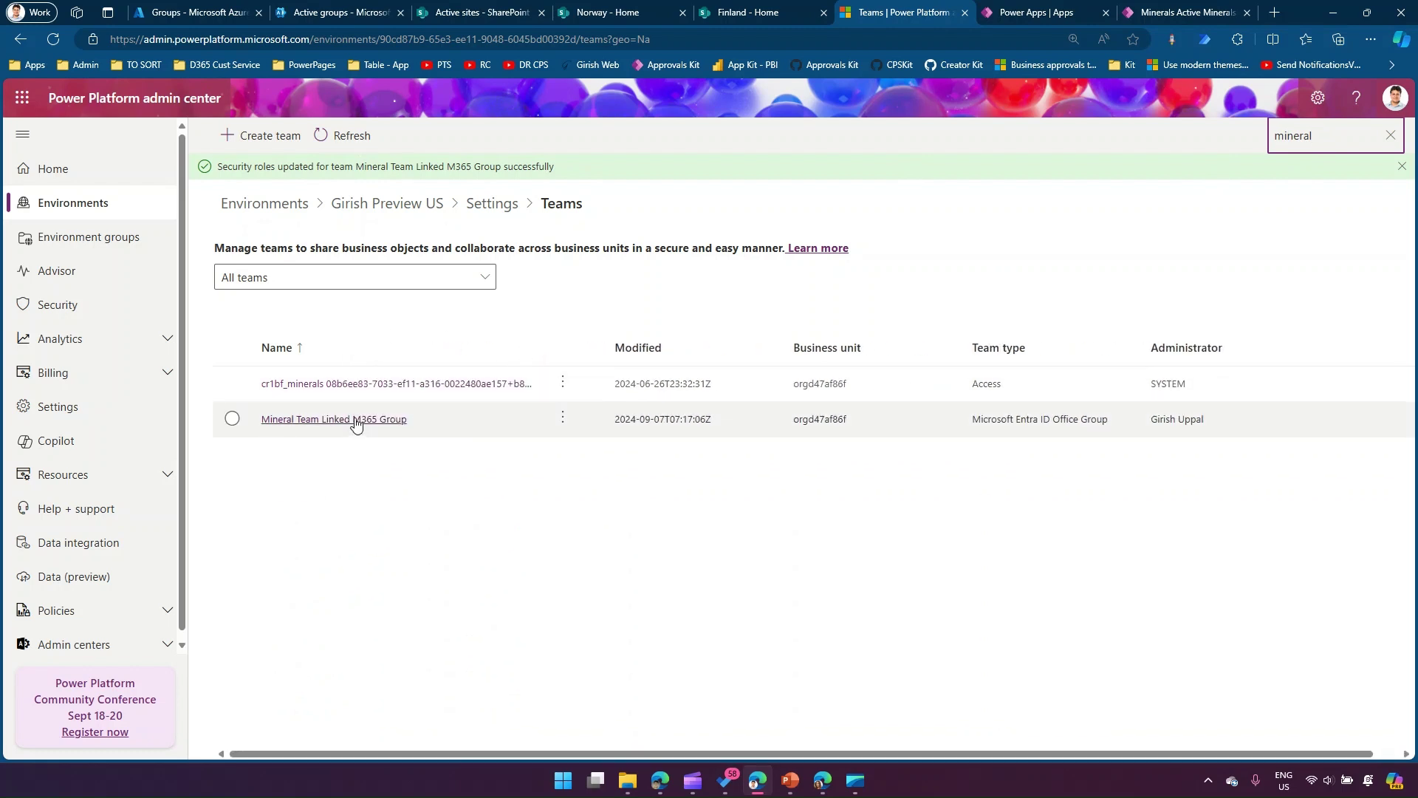
click(185, 10)
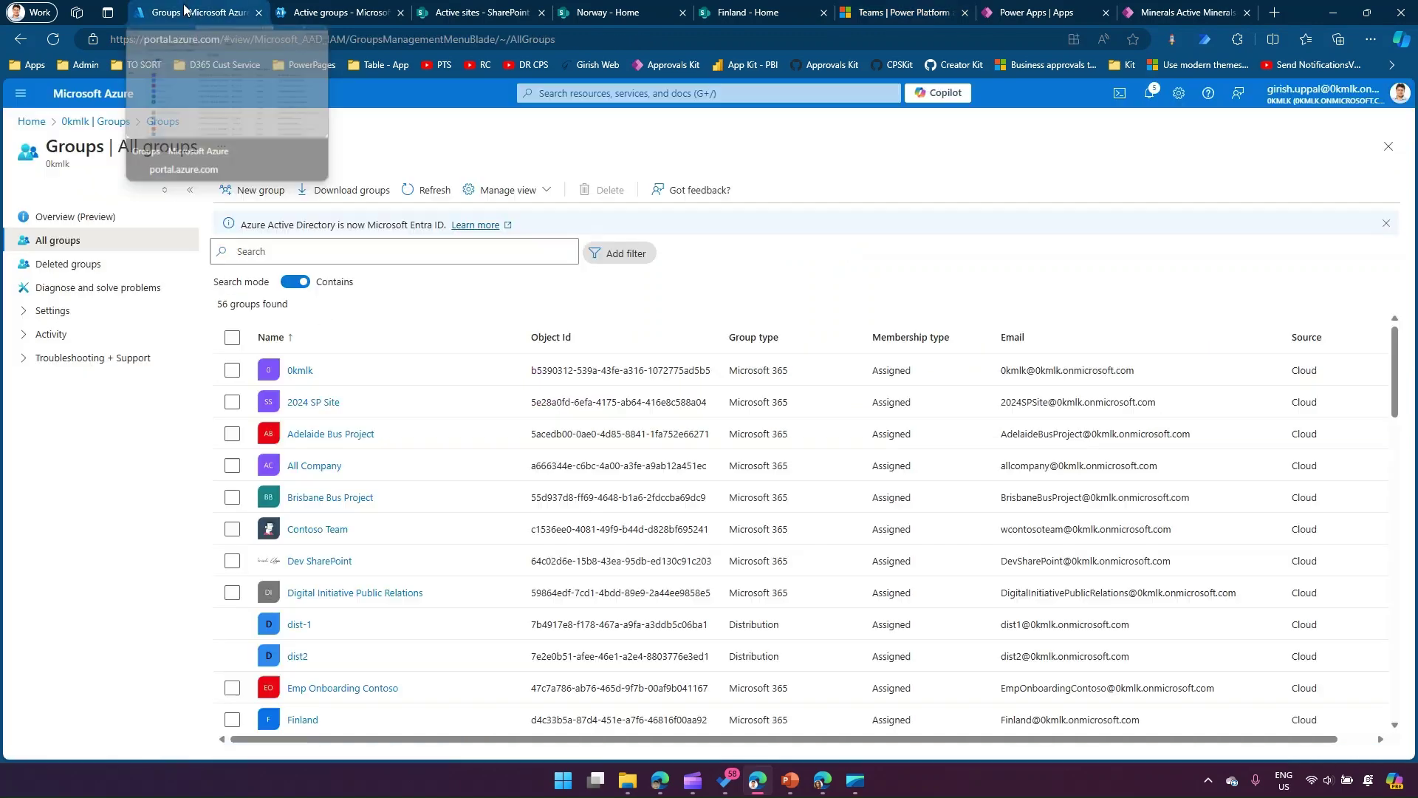
click(485, 249)
text(mineral)
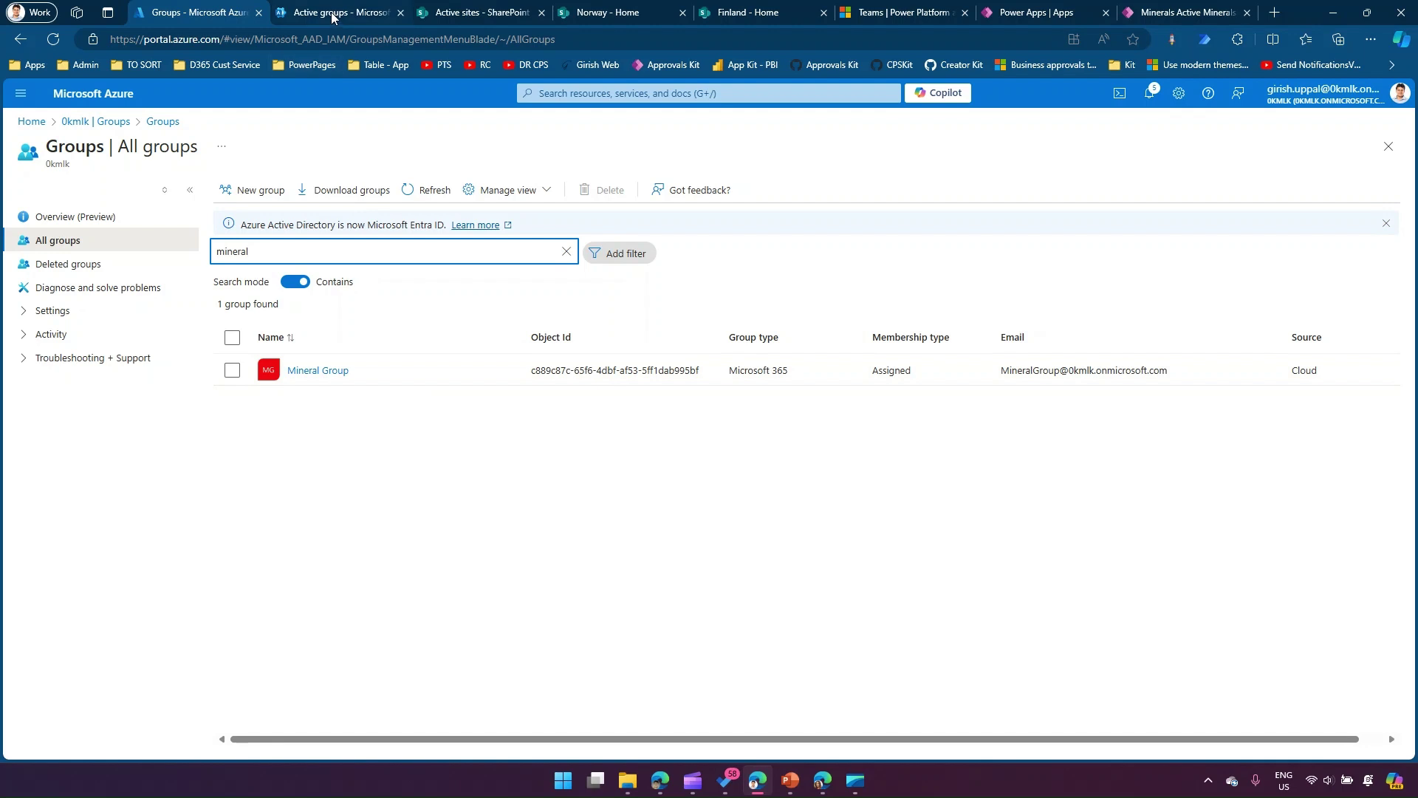
Start a new access package under the 0kmlk tenant's Identity Governance in the Azure portal.
click(73, 125)
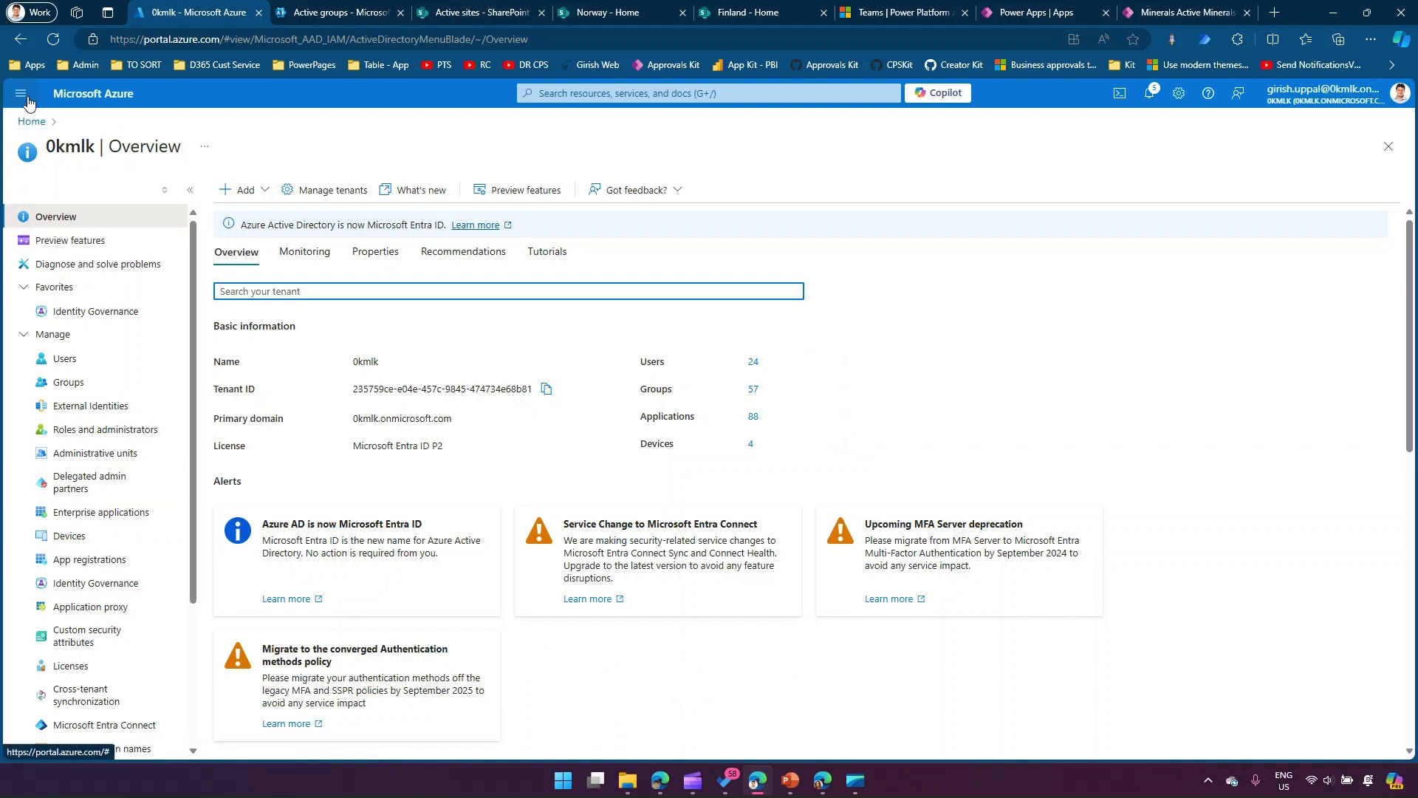
click(110, 589)
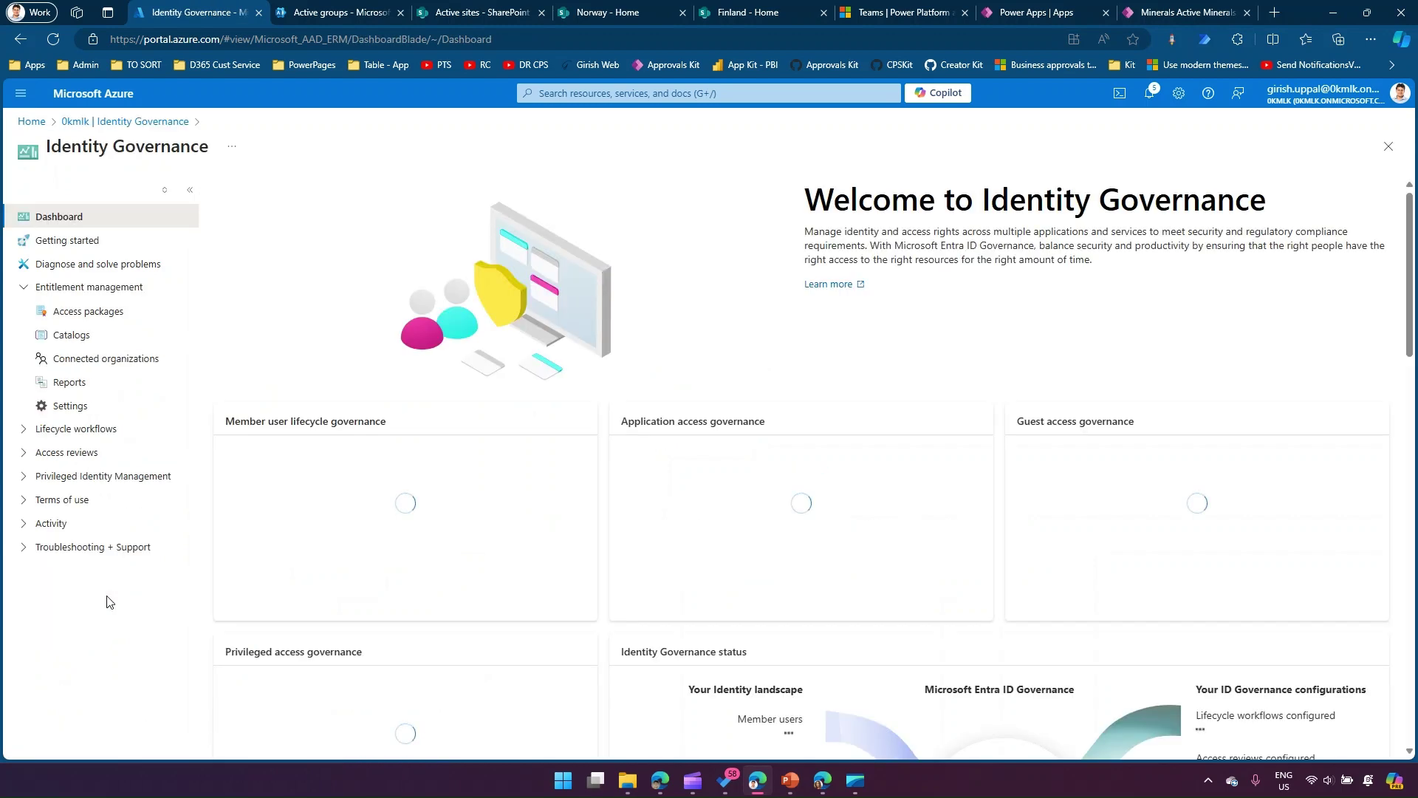
click(85, 315)
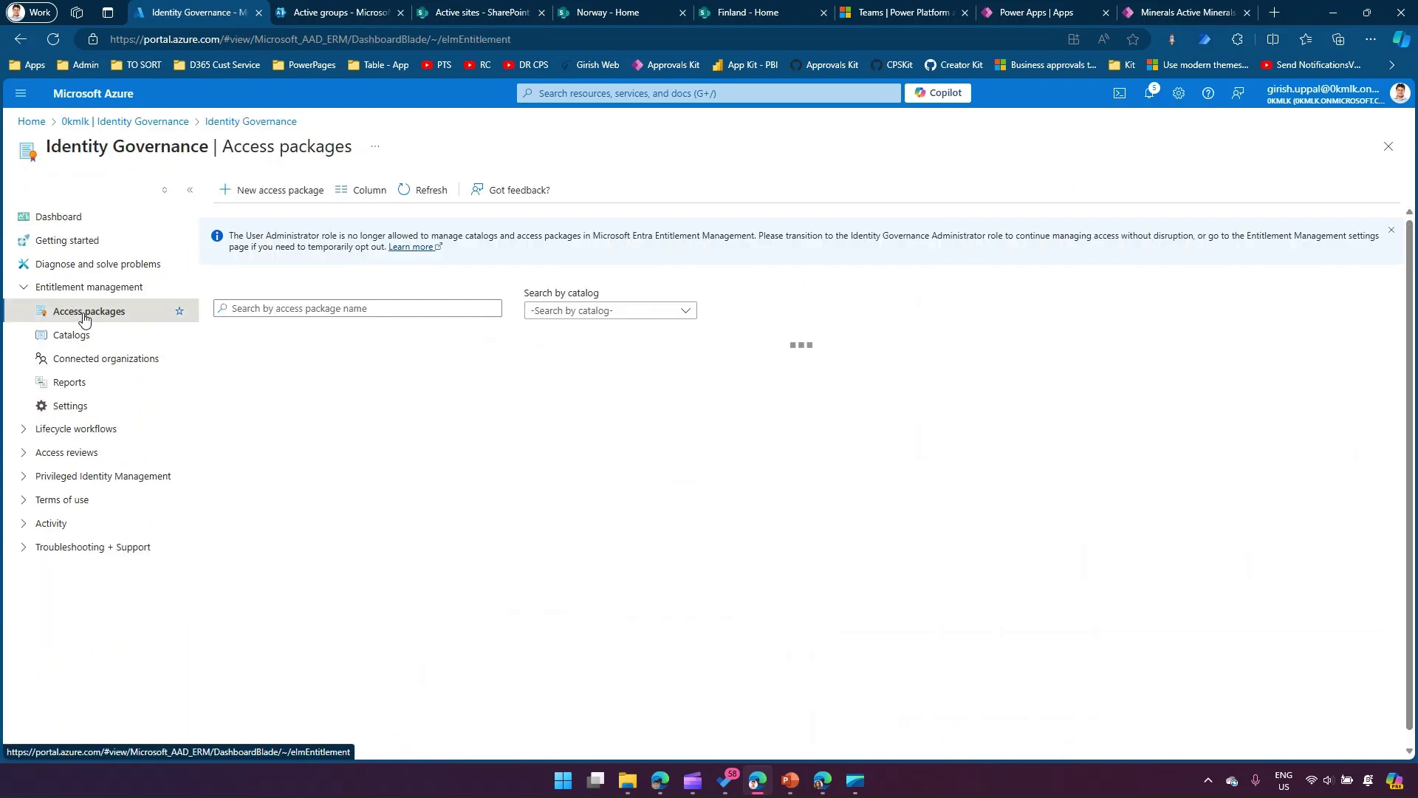
click(281, 192)
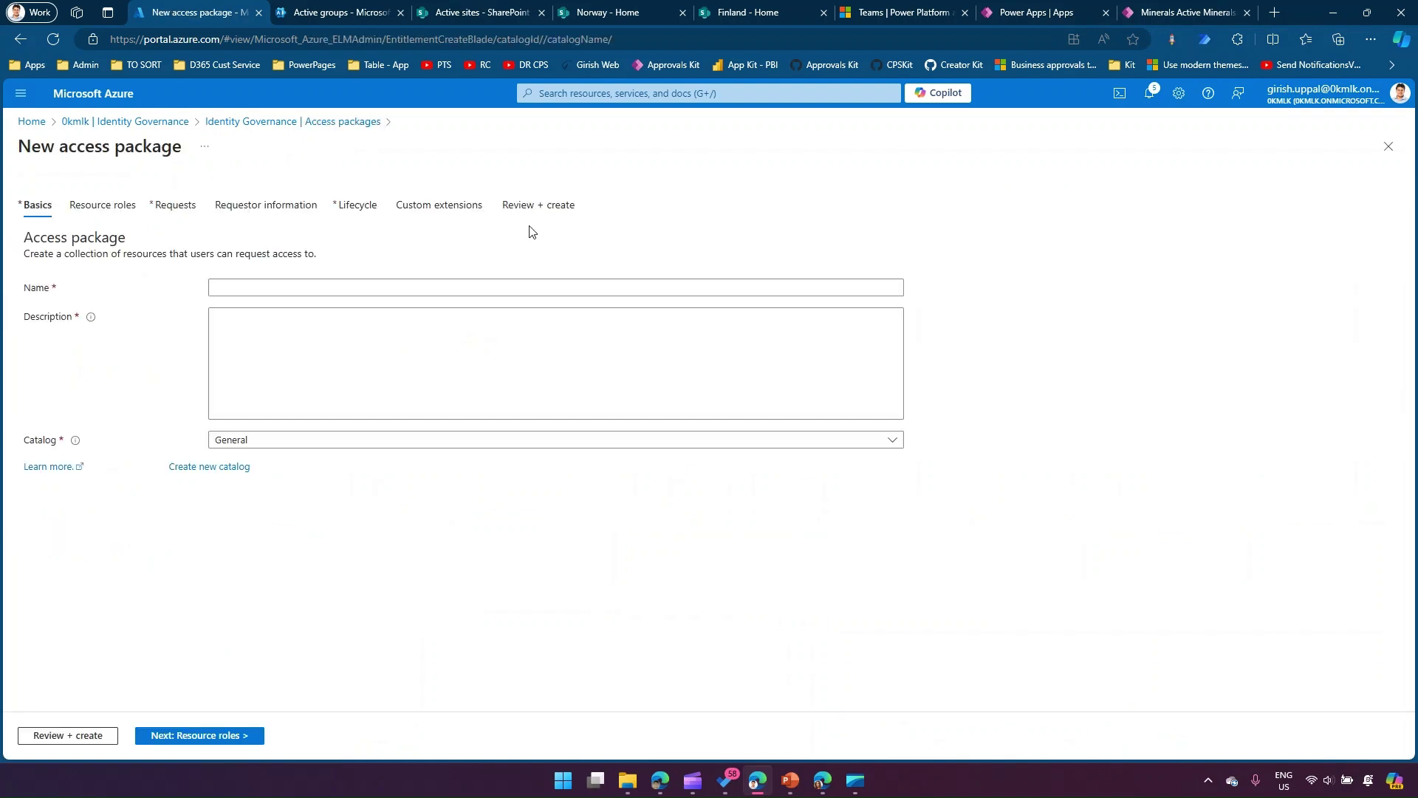
Name the access package Mineral Access Package and reuse that name as its description.
click(405, 287)
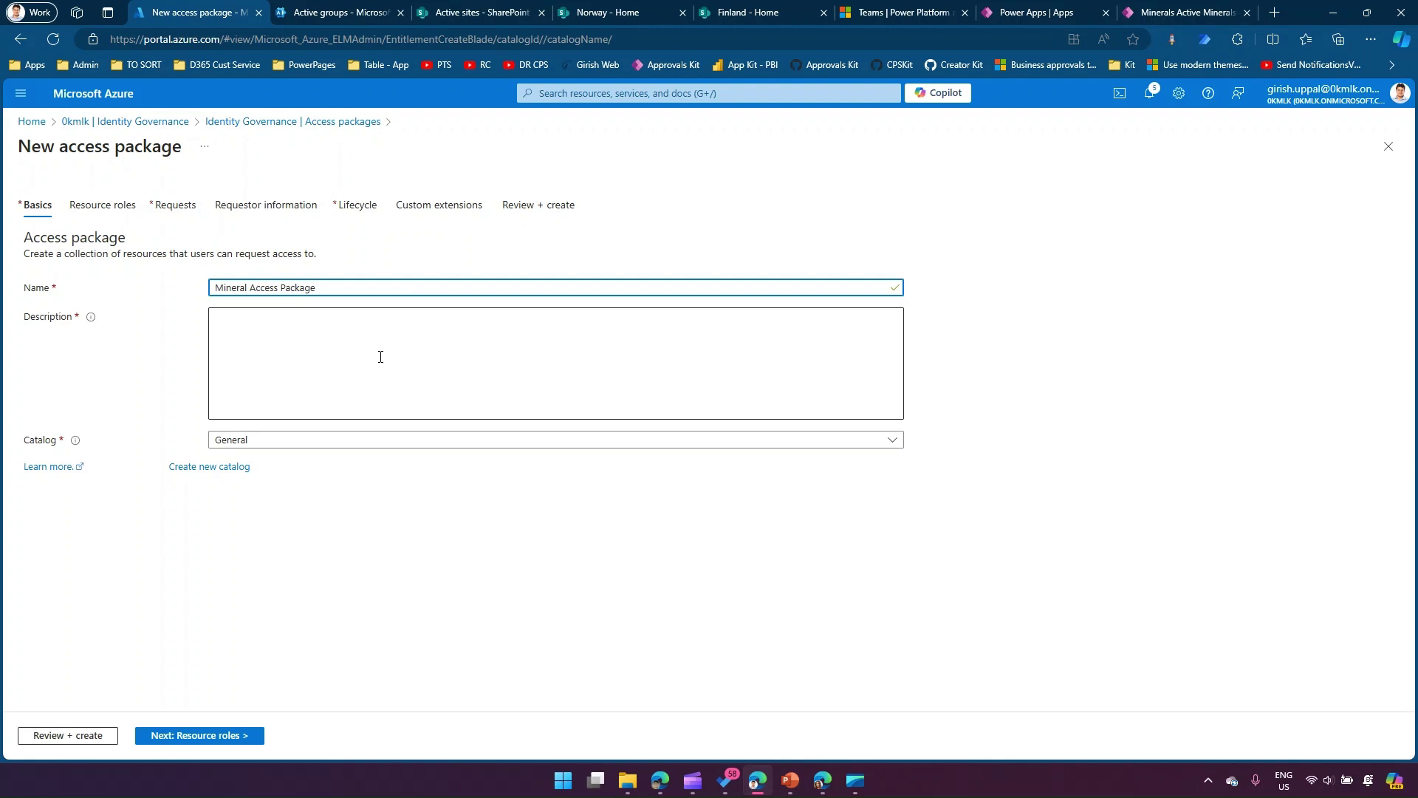
key(ctrl+a)
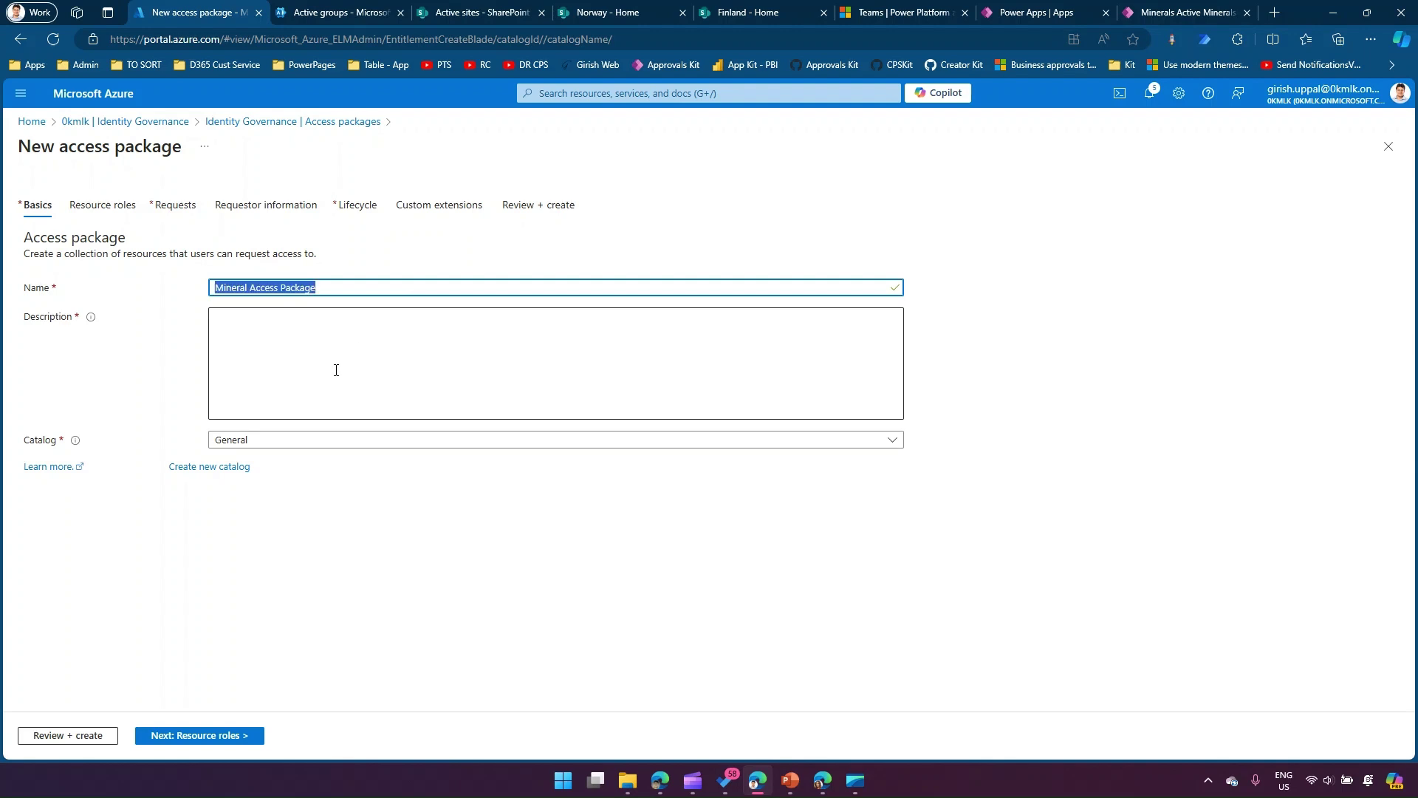
key(ctrl+c)
click(336, 370)
key(ctrl+v)
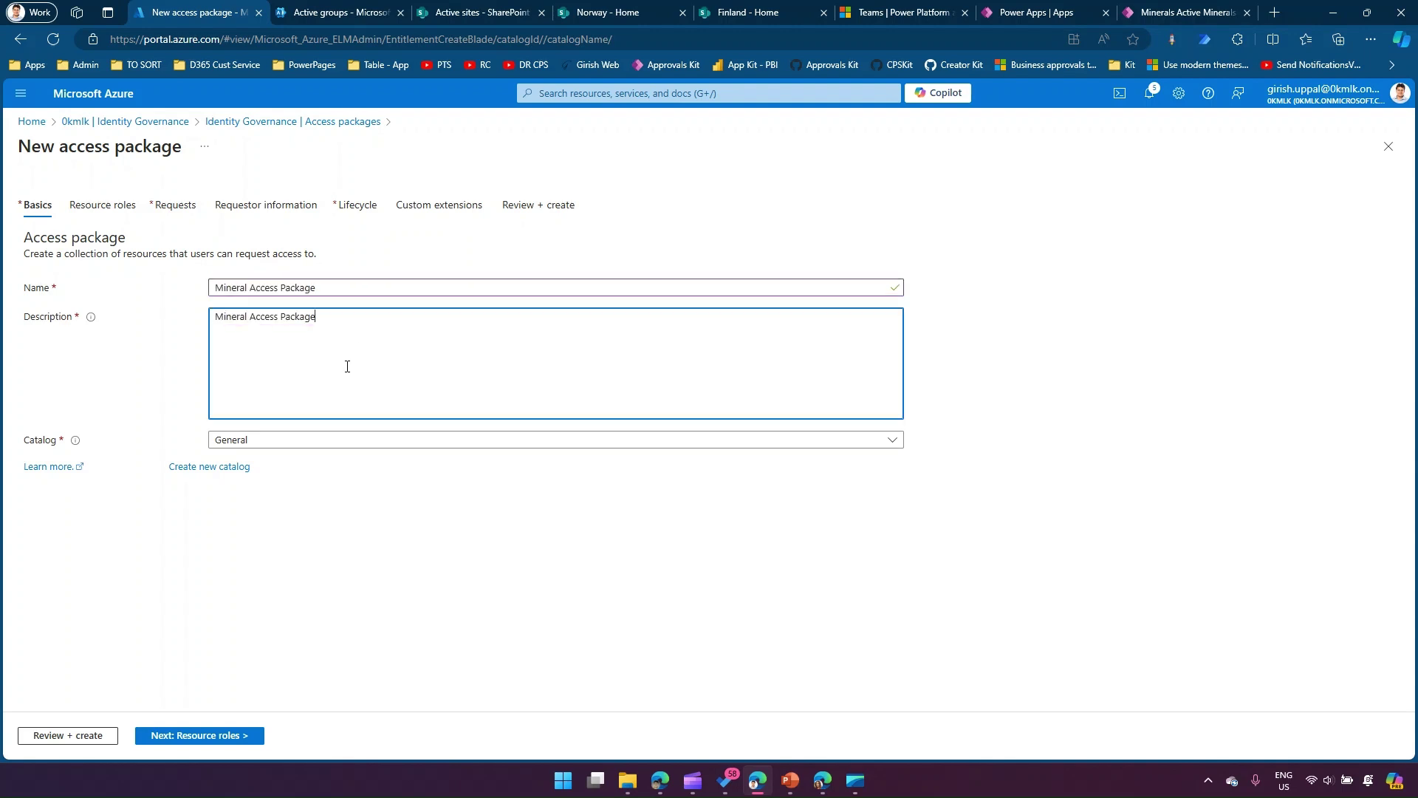
click(346, 442)
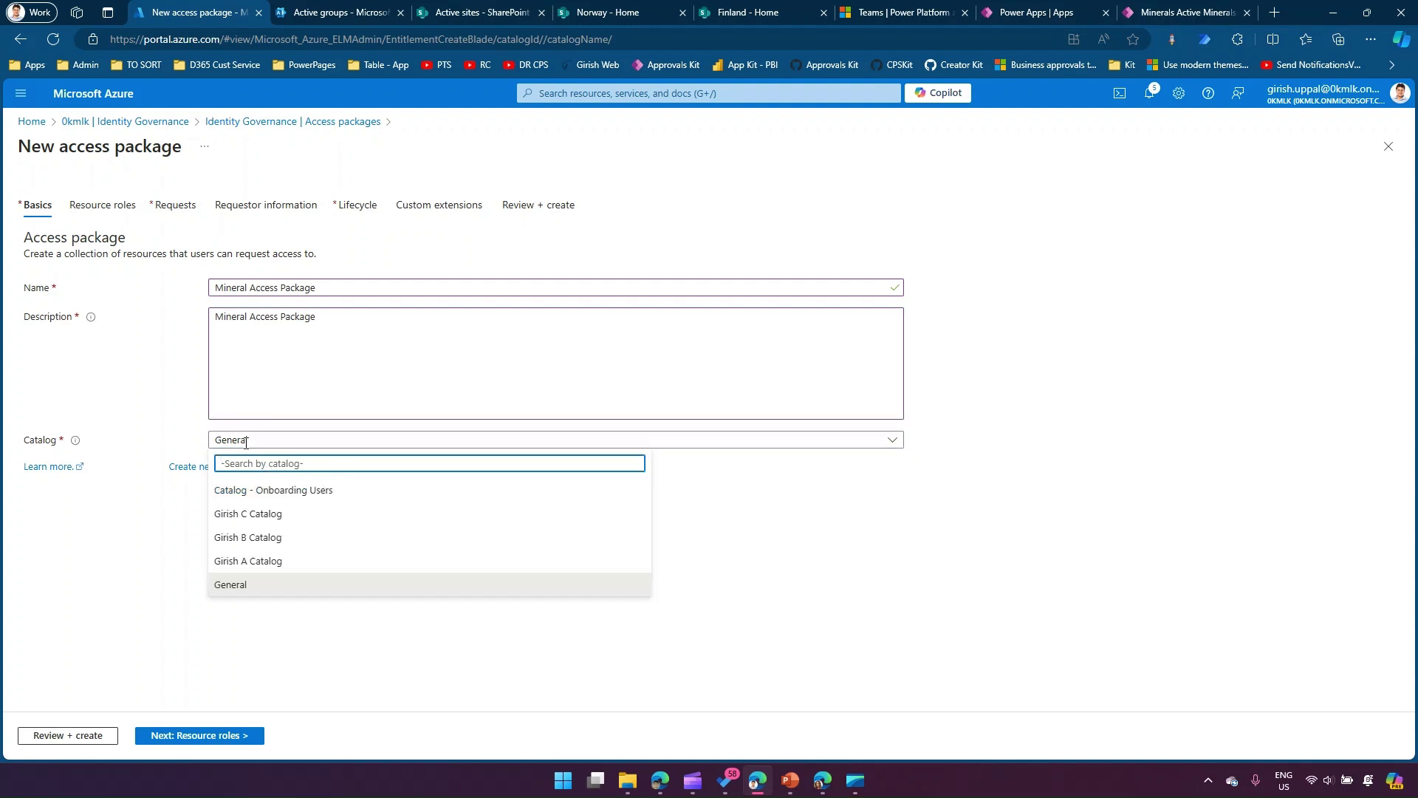
click(179, 516)
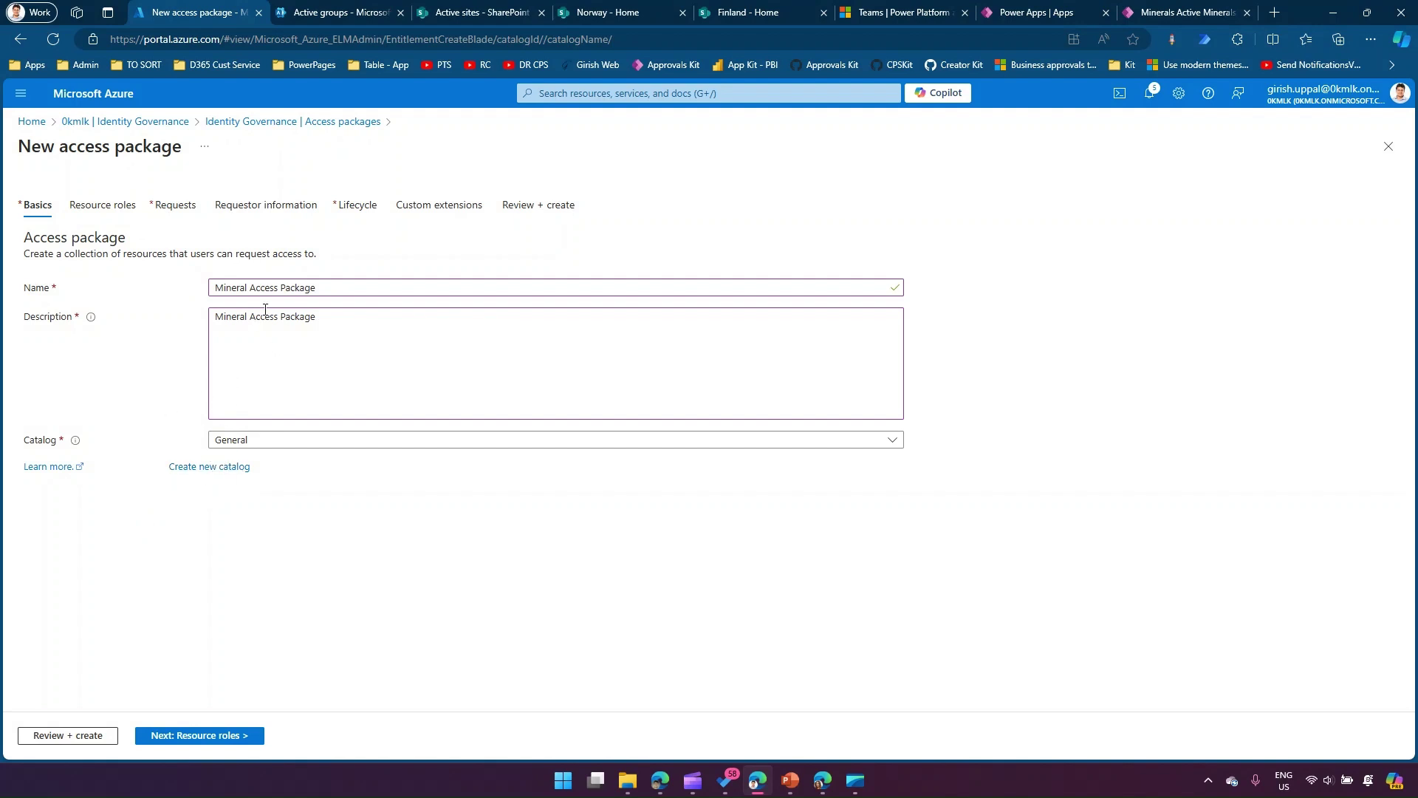
drag(340, 286, 198, 292)
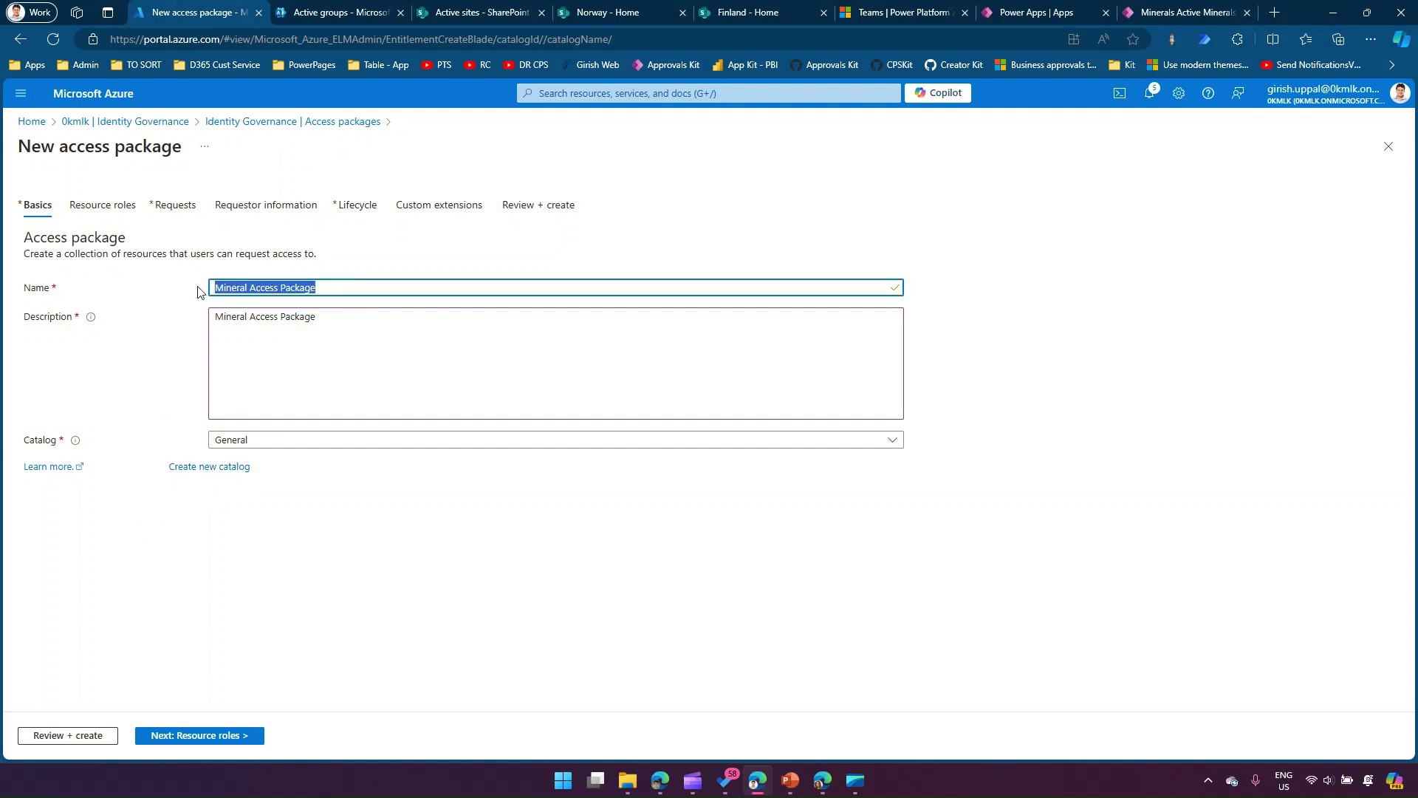
click(240, 516)
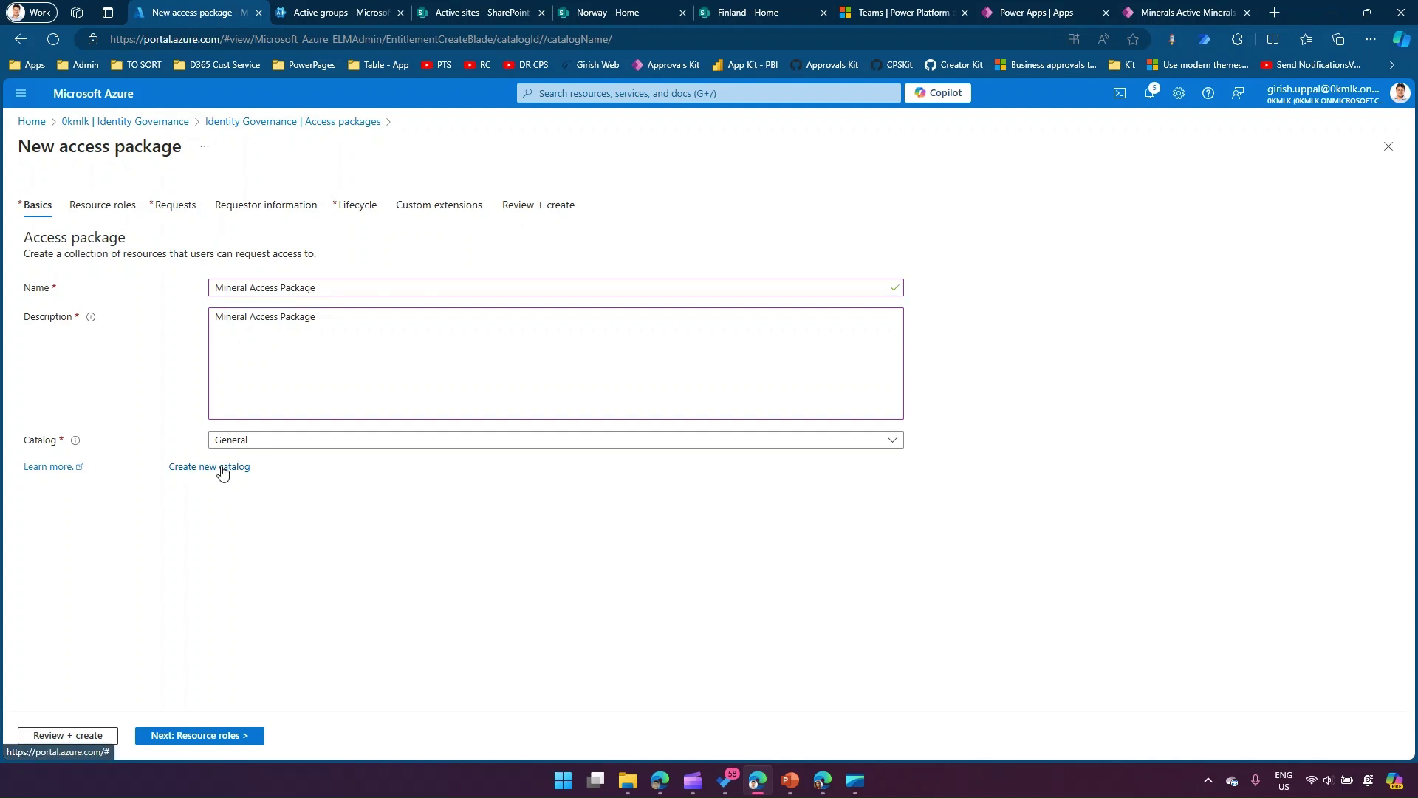
Create a catalog for the package with Mineral Catalog as name and description, and proceed to the package's resource roles.
click(222, 468)
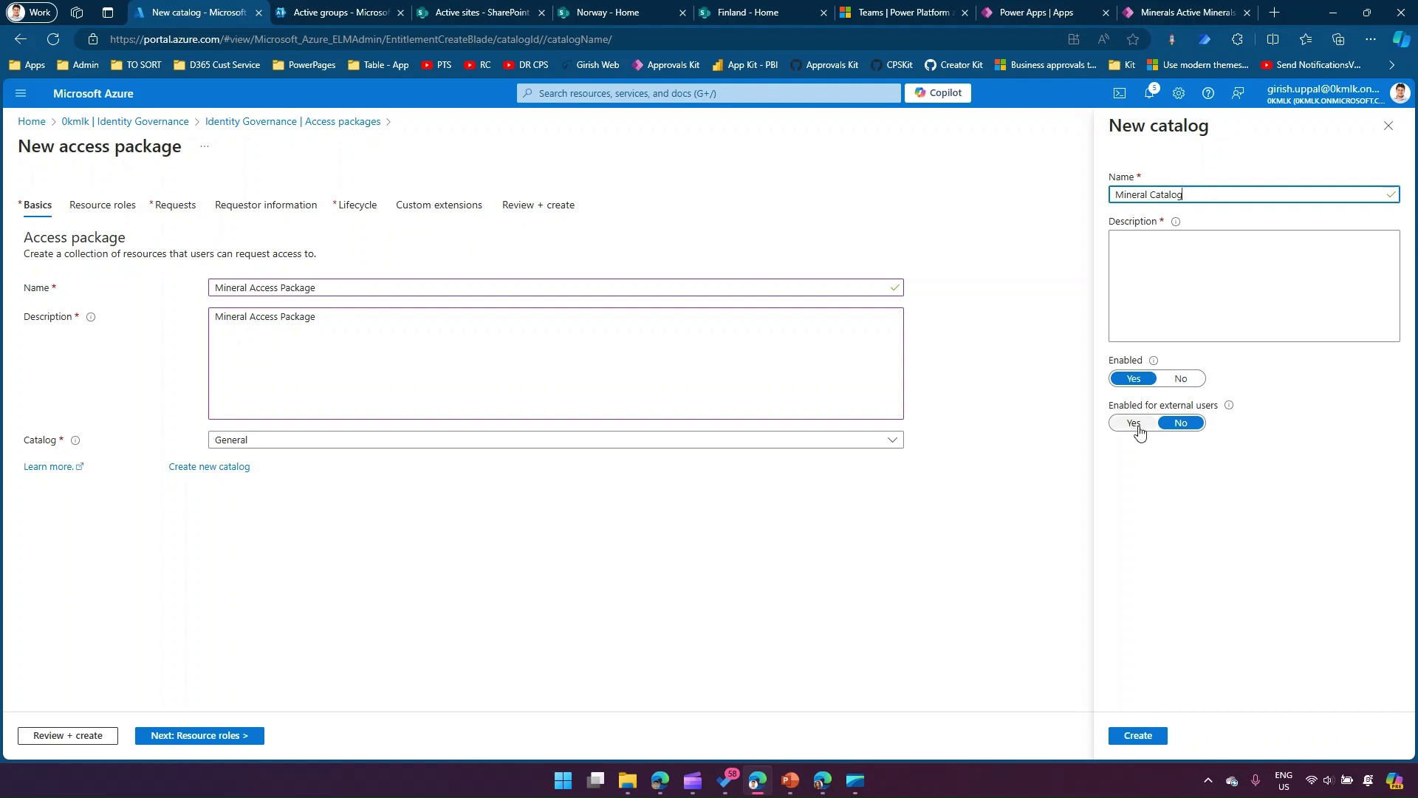
drag(1184, 194, 1085, 198)
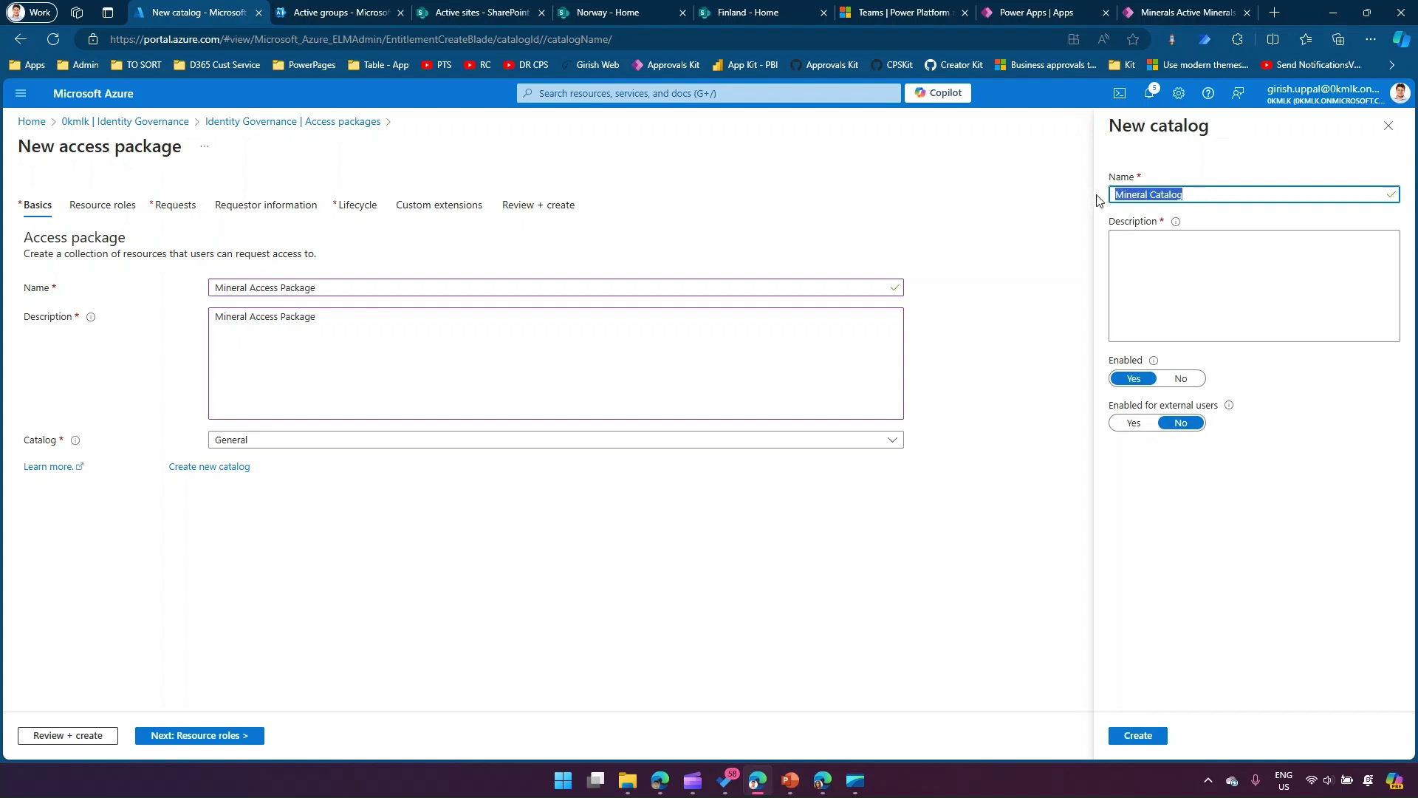
key(ctrl+c)
click(1149, 253)
key(ctrl+v)
click(1154, 735)
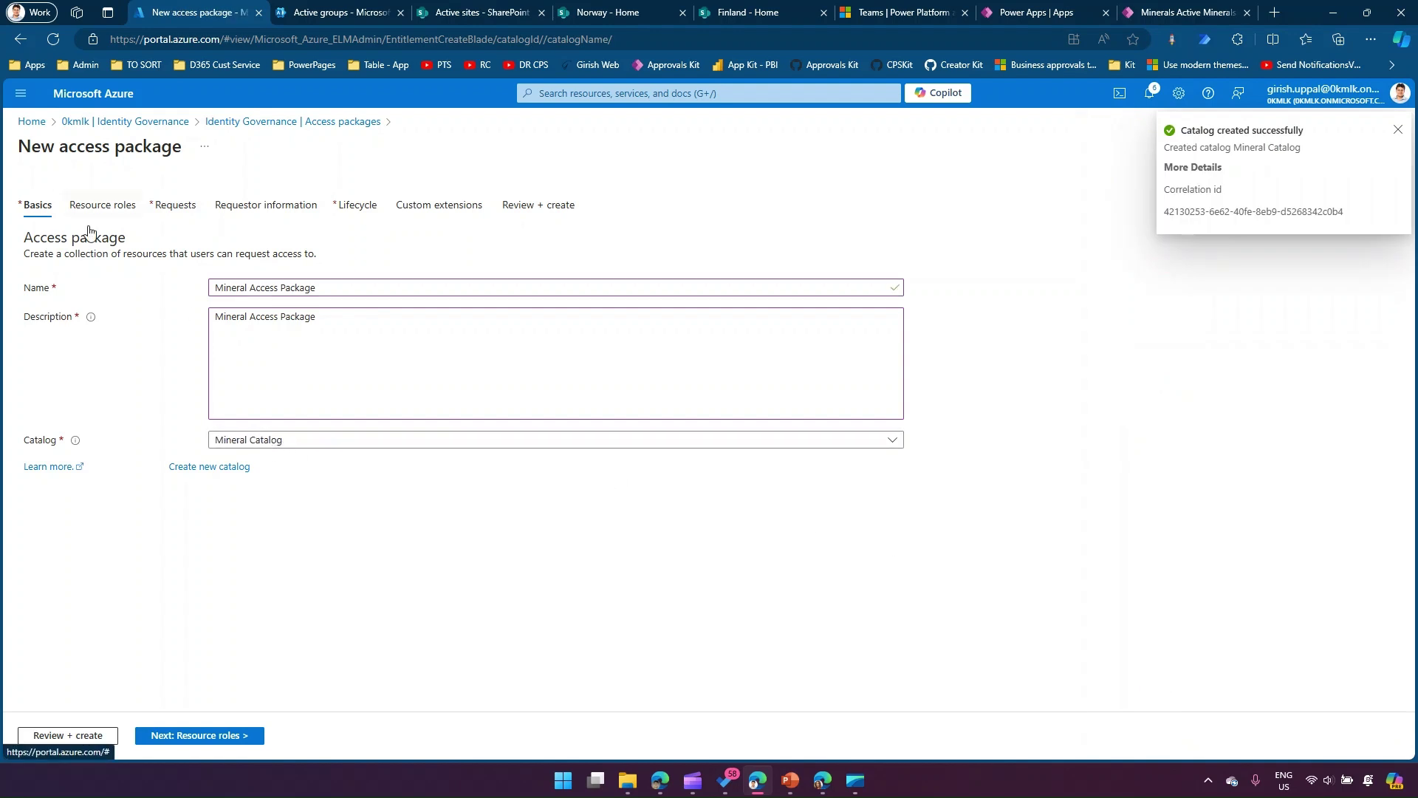
click(1398, 130)
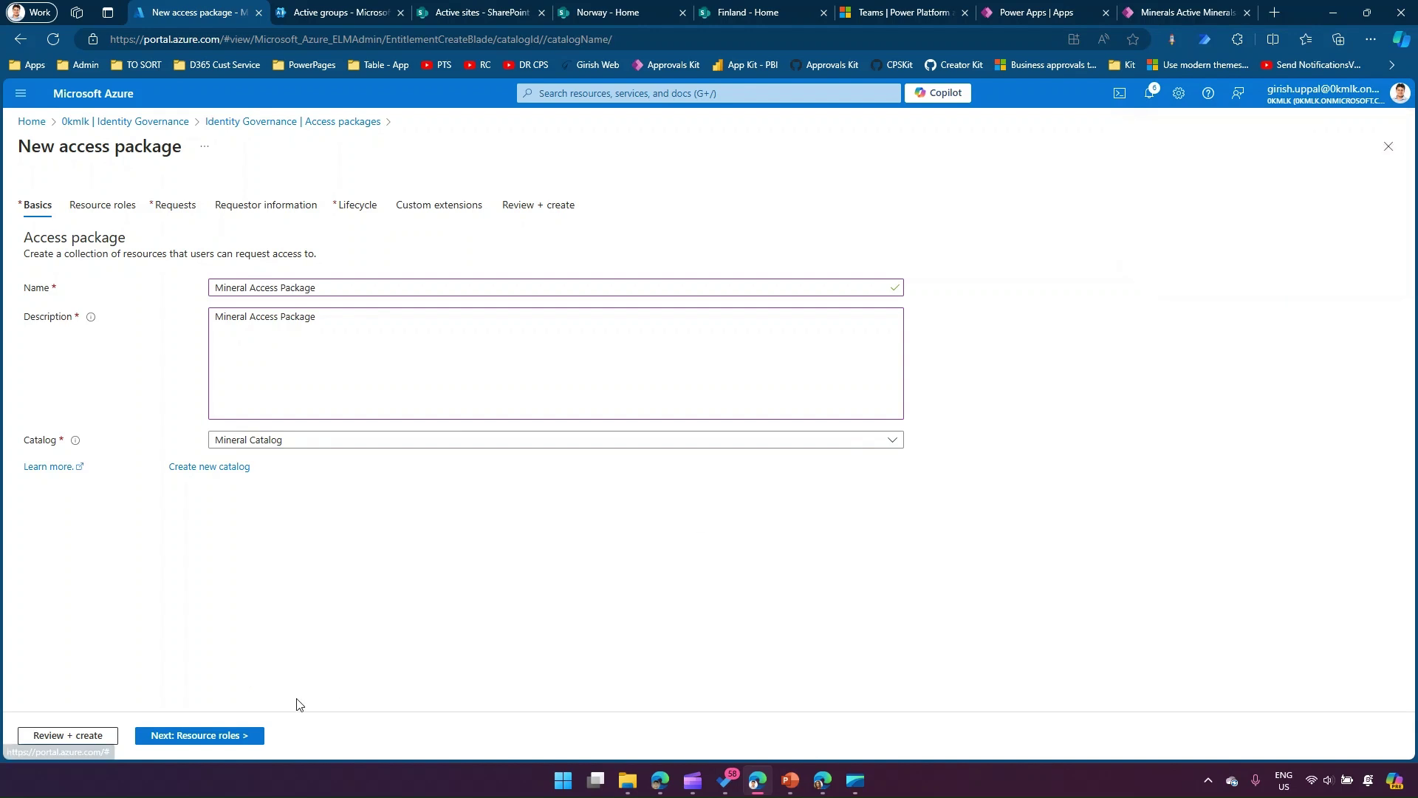
click(194, 736)
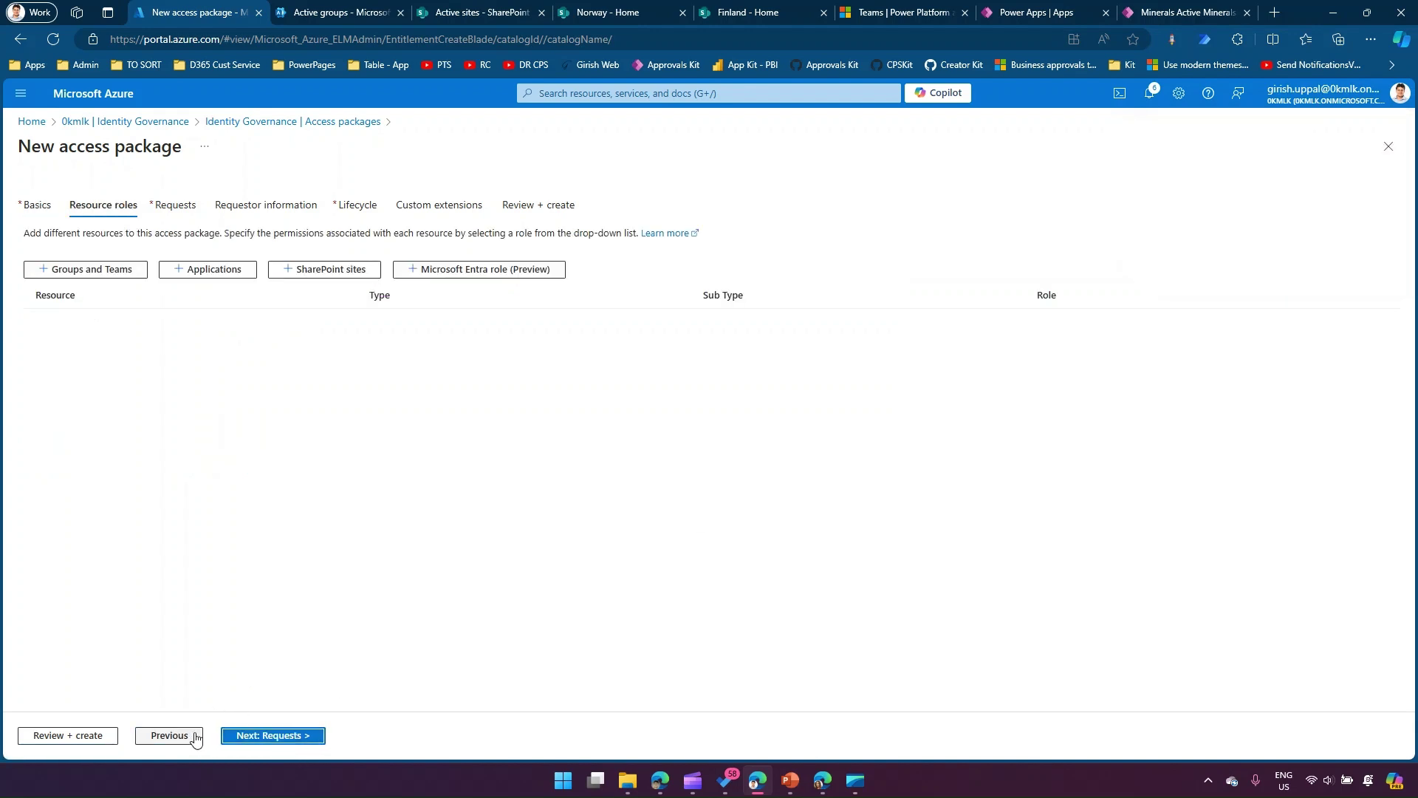
Try to create the access package without resource roles, leaving its request and lifecycle settings as they are.
click(67, 273)
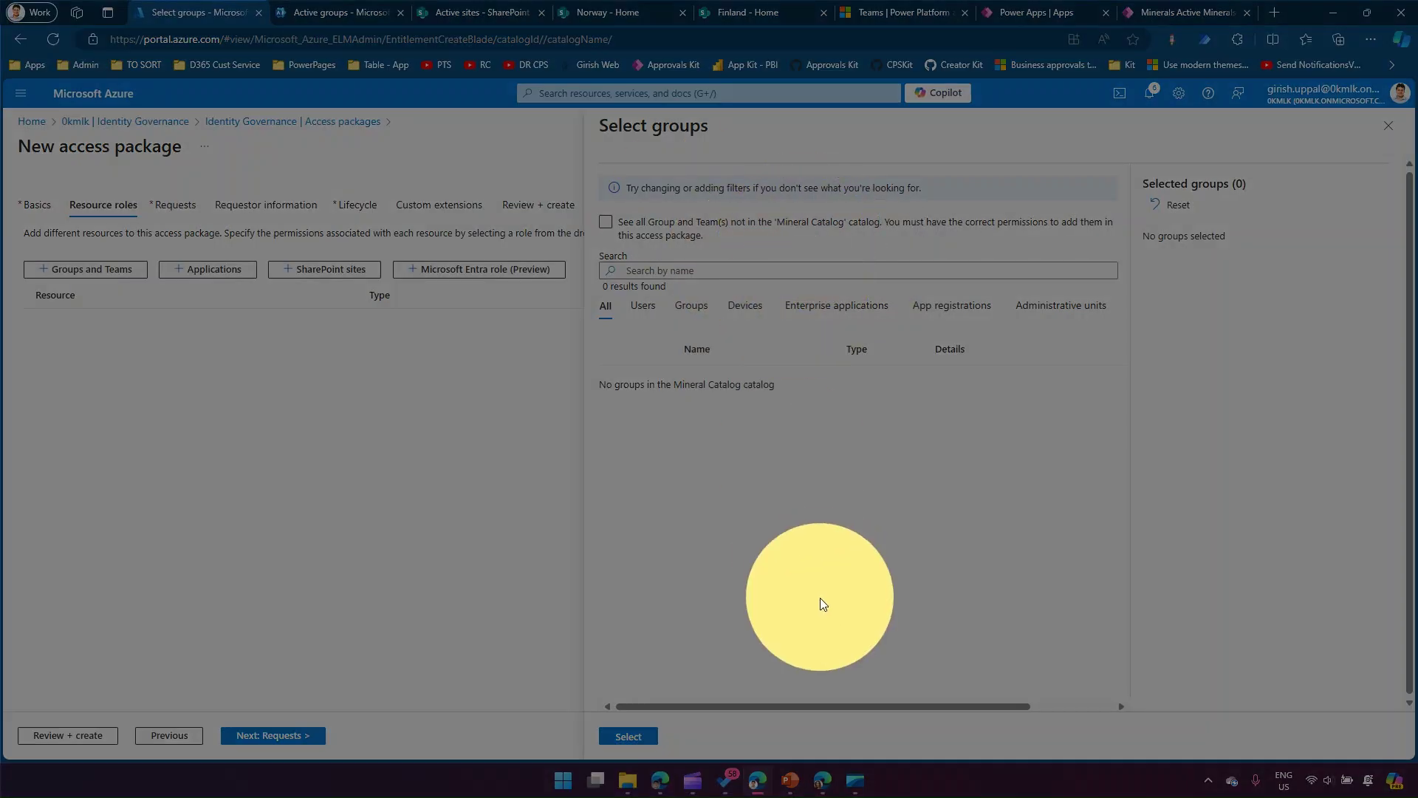
click(1388, 125)
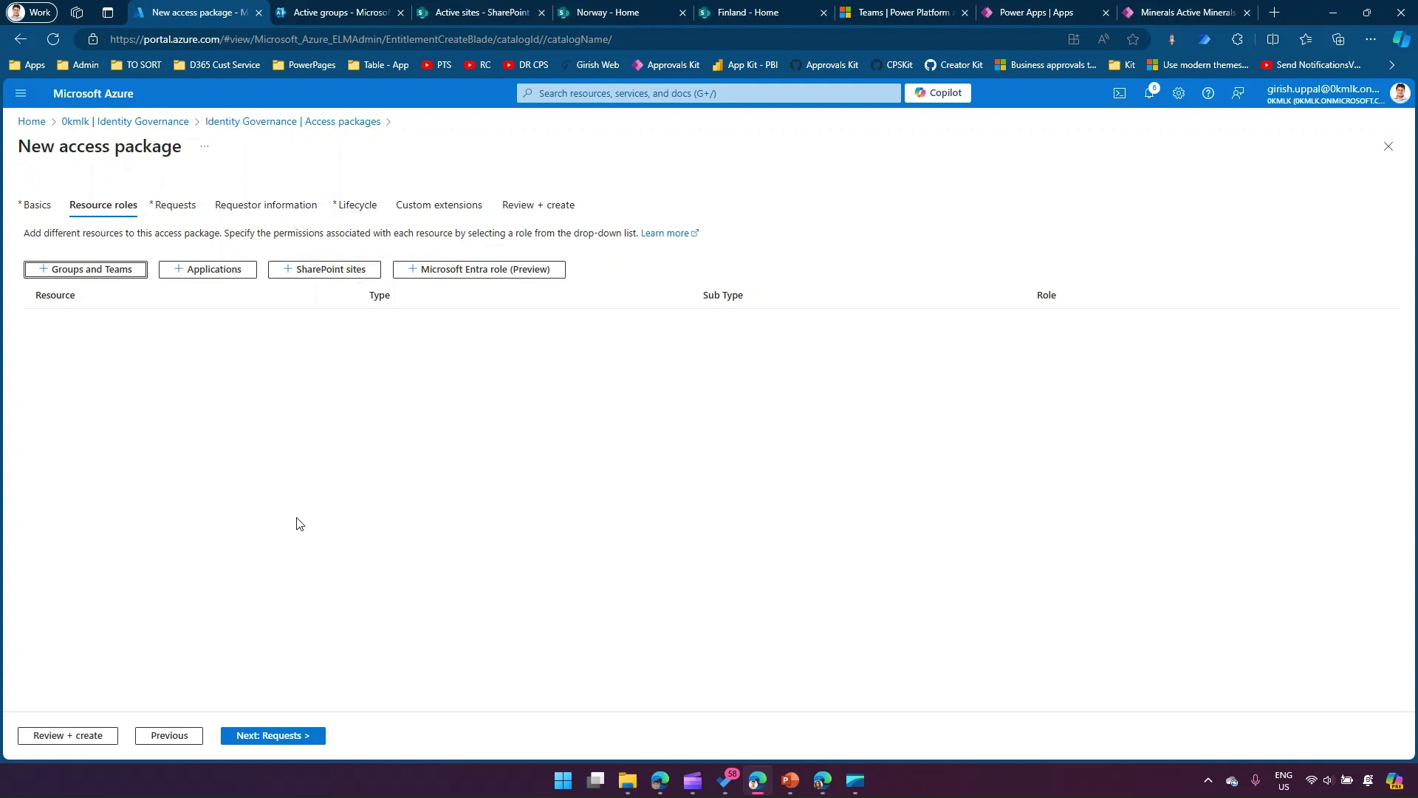
click(286, 737)
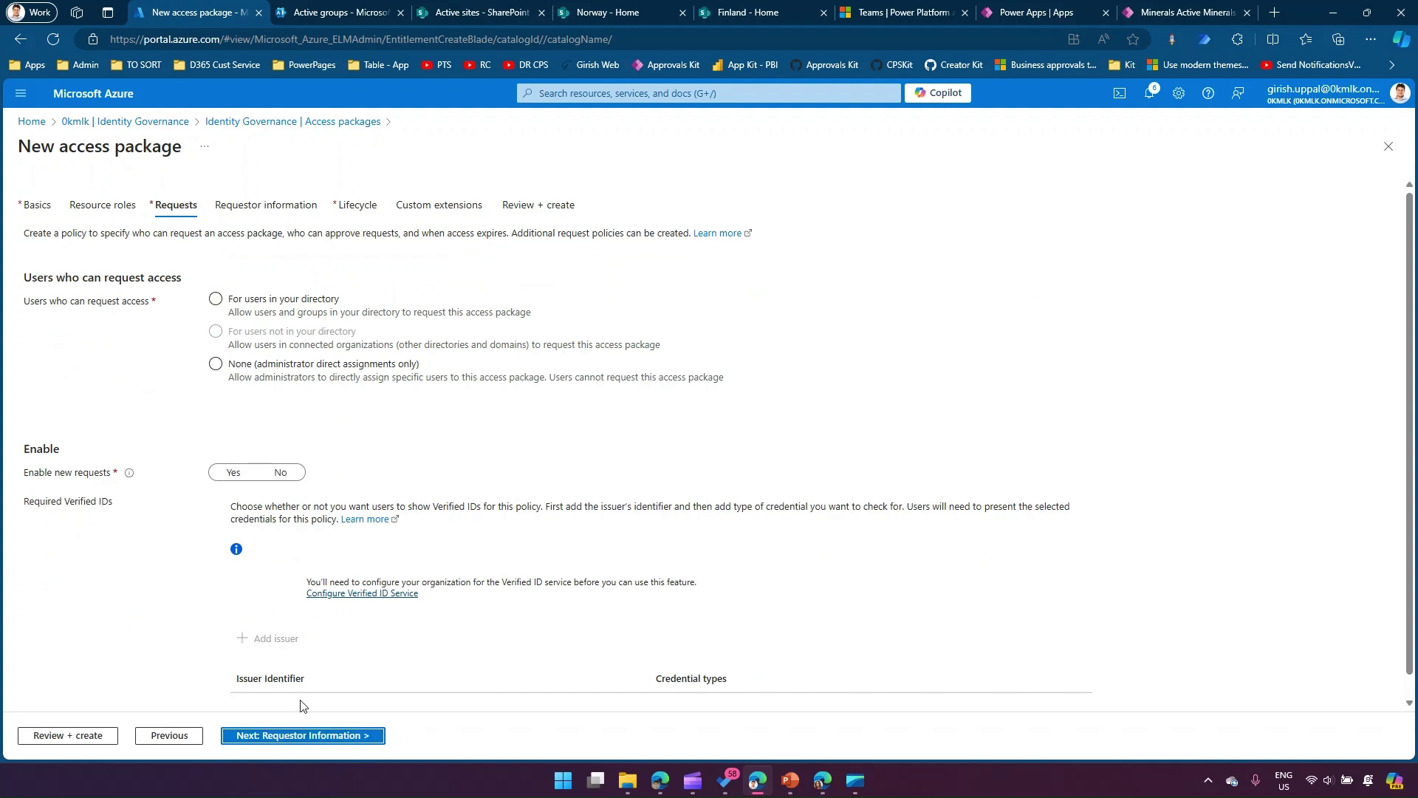
click(314, 736)
click(300, 736)
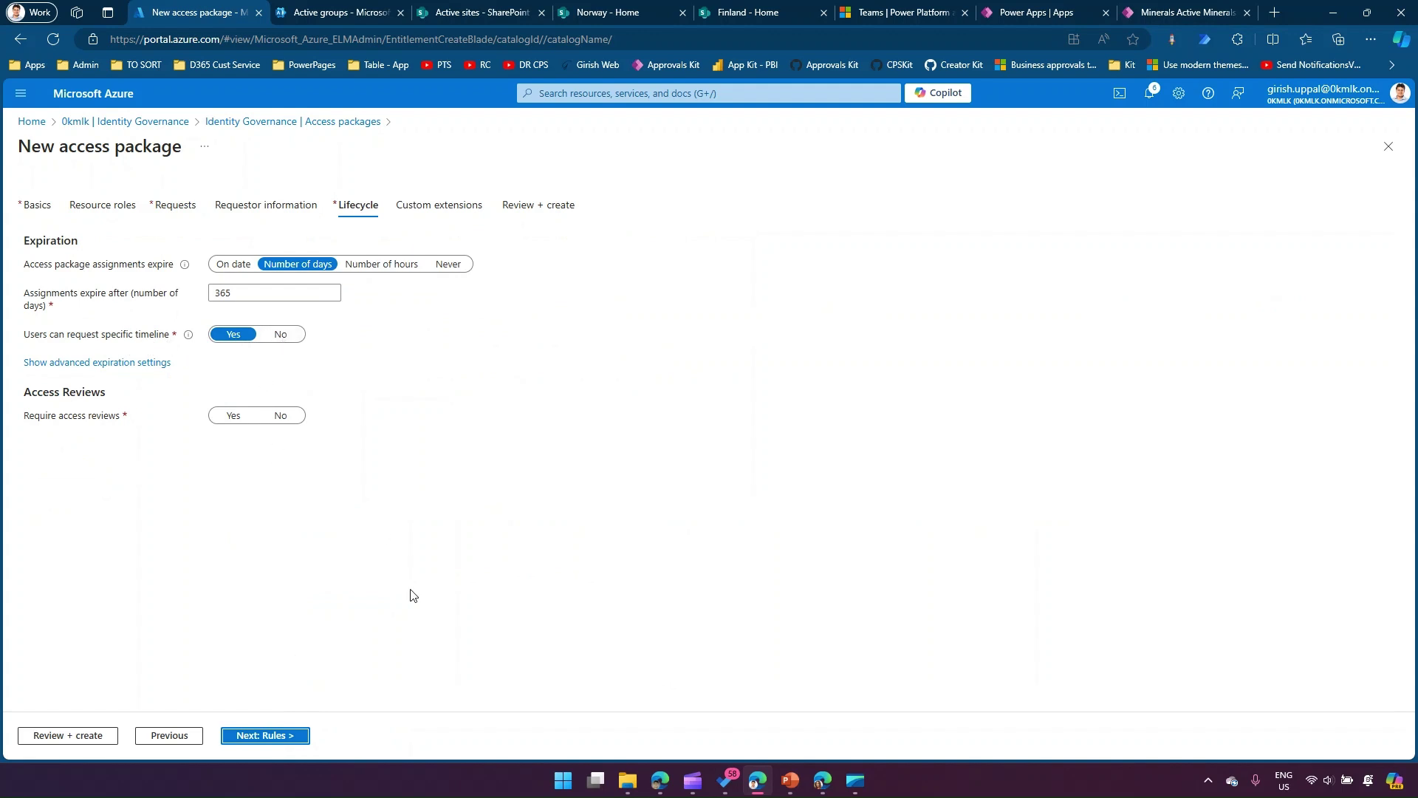
click(302, 735)
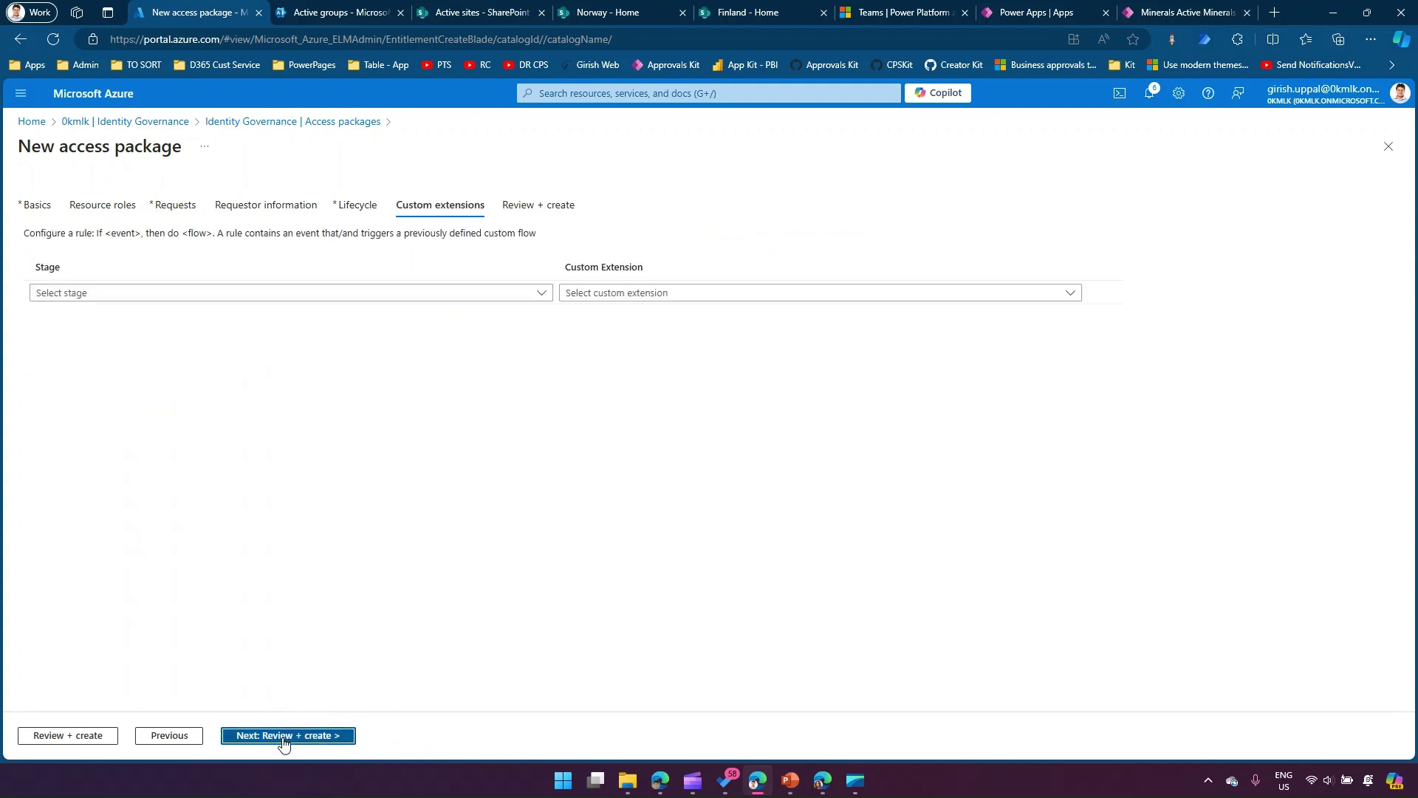
click(284, 737)
click(151, 737)
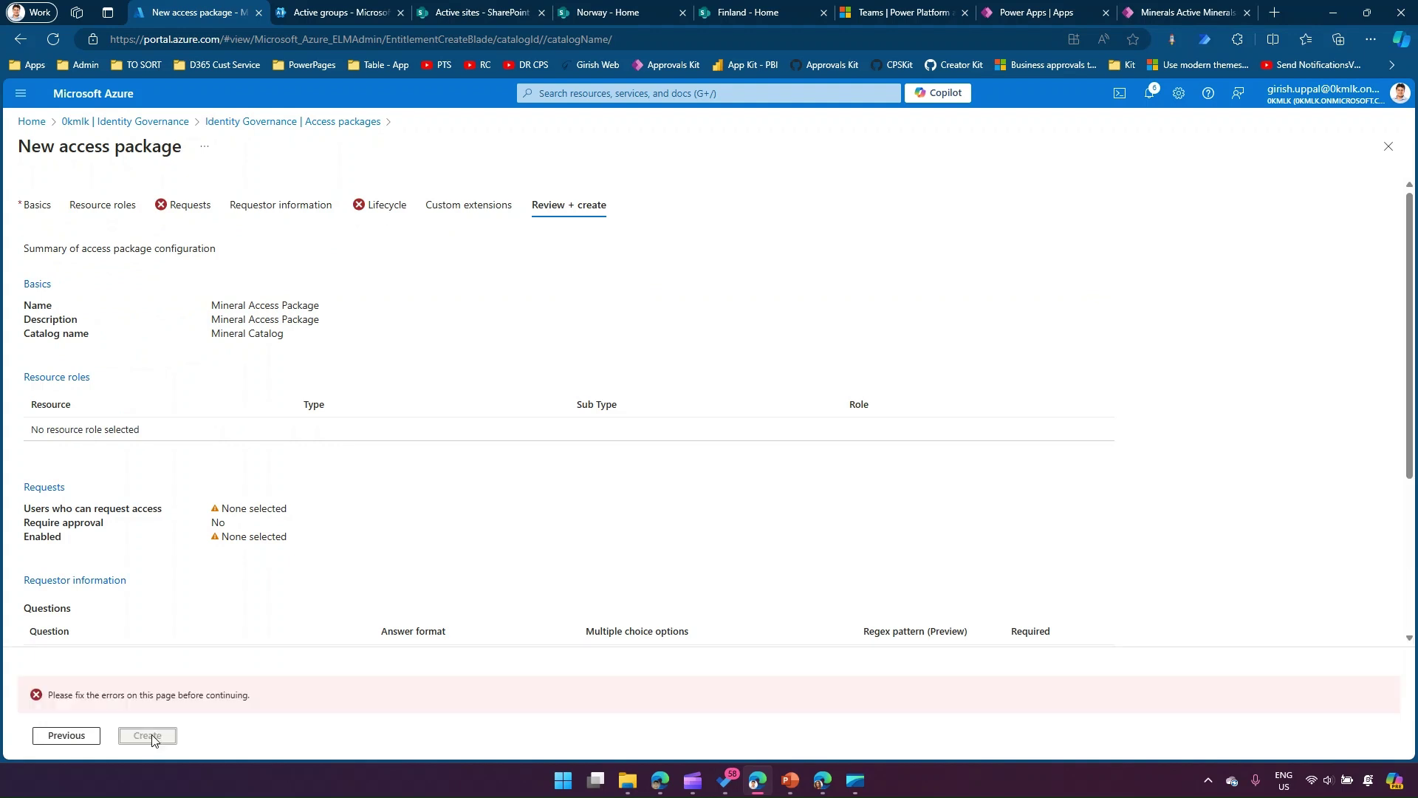
Allow access requests from specific users and groups in the directory, and add one user from the directory list.
click(174, 207)
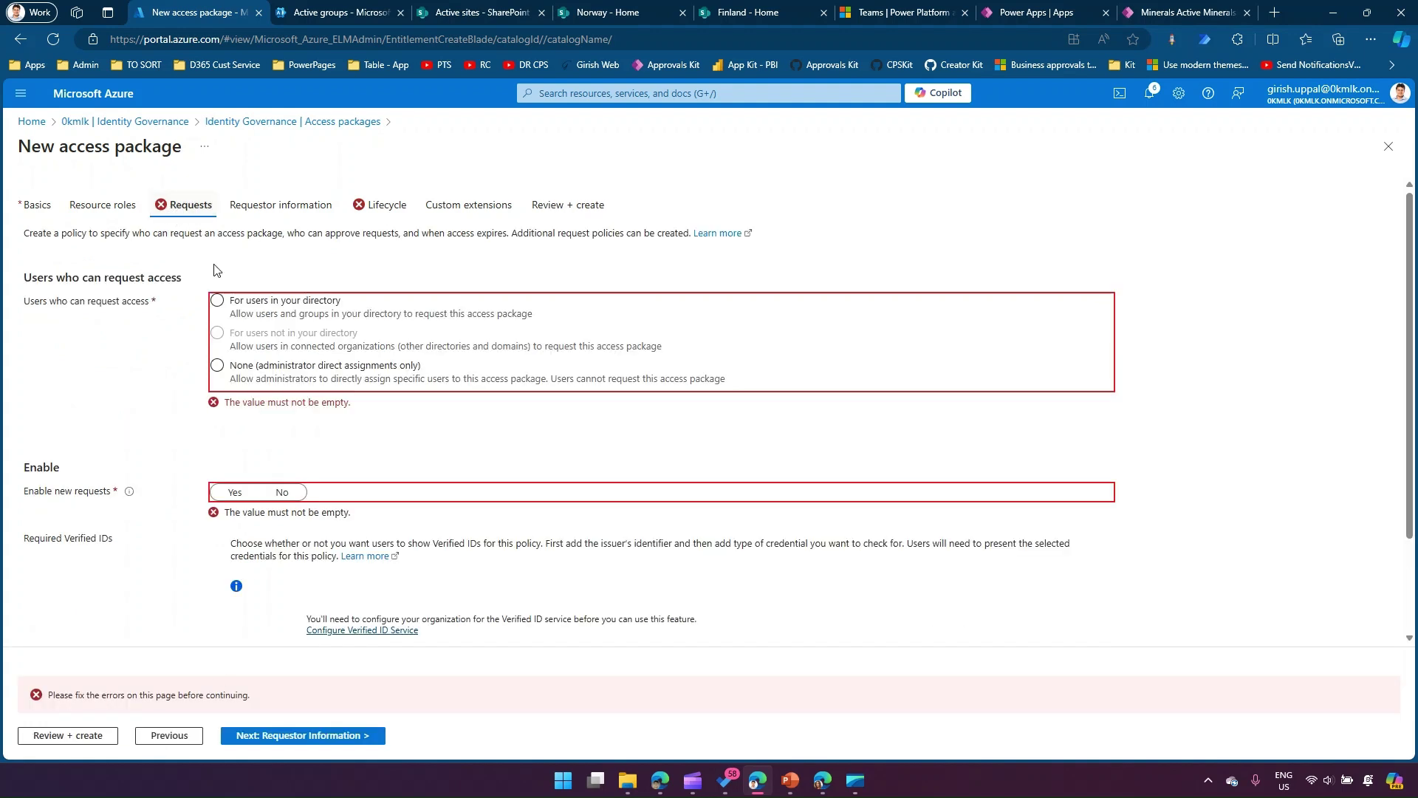
click(220, 302)
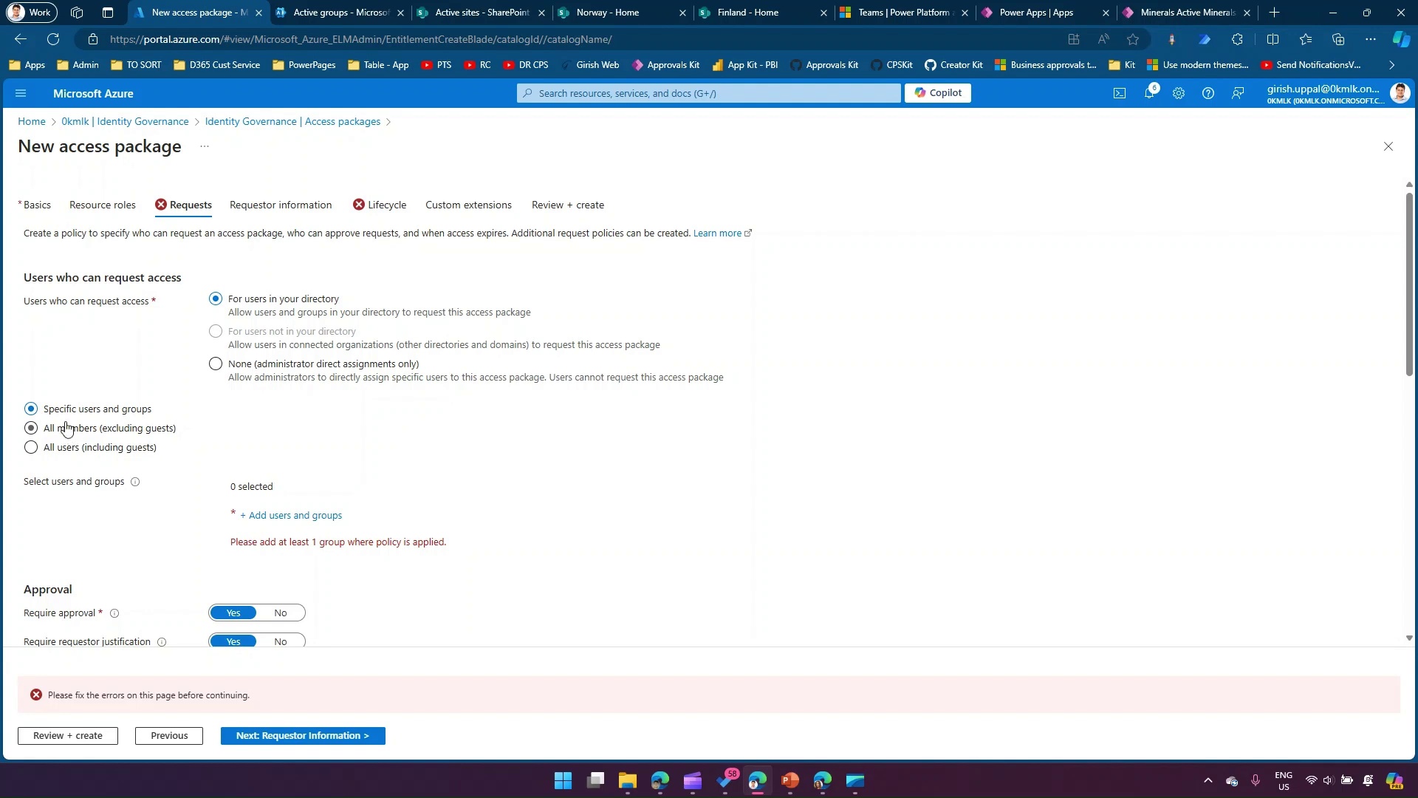
click(293, 517)
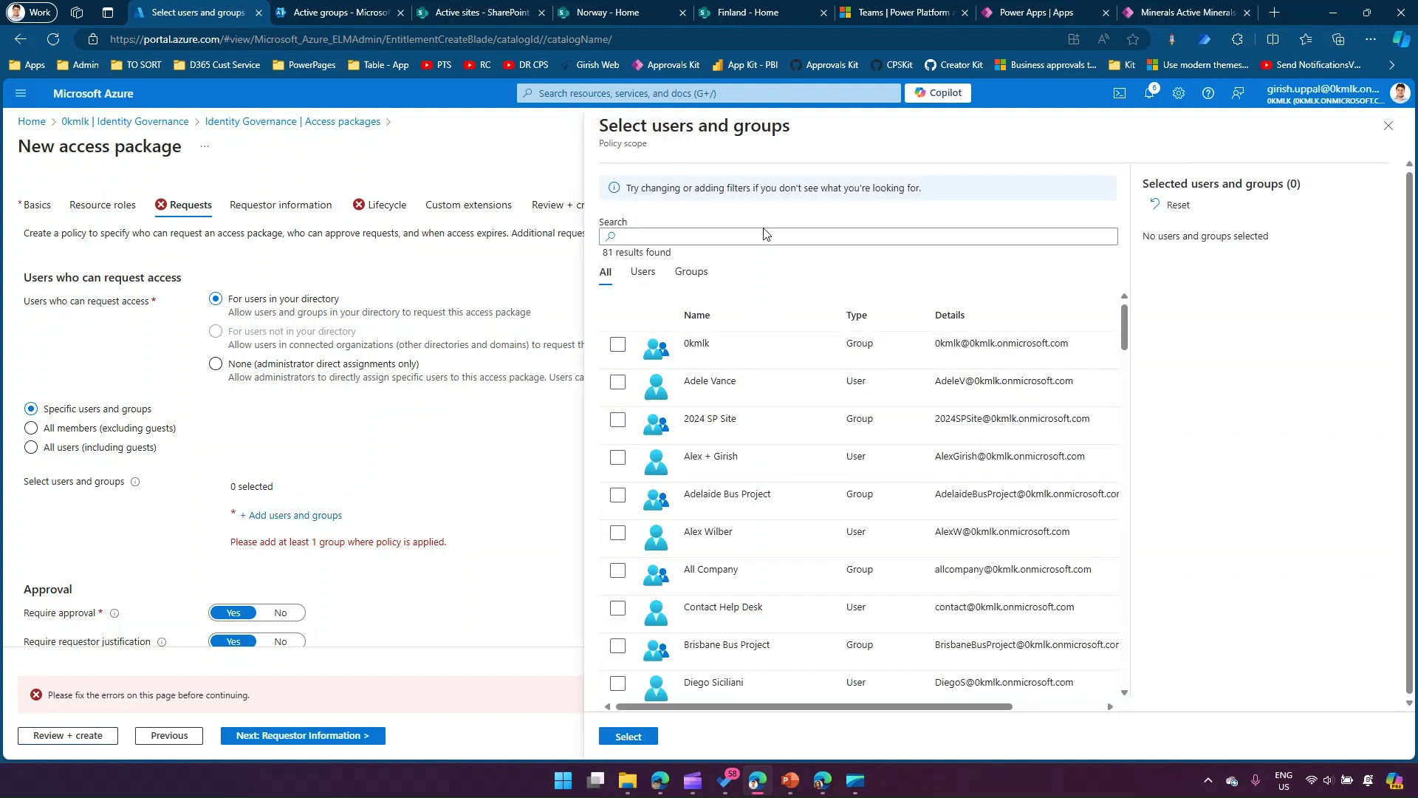
click(619, 382)
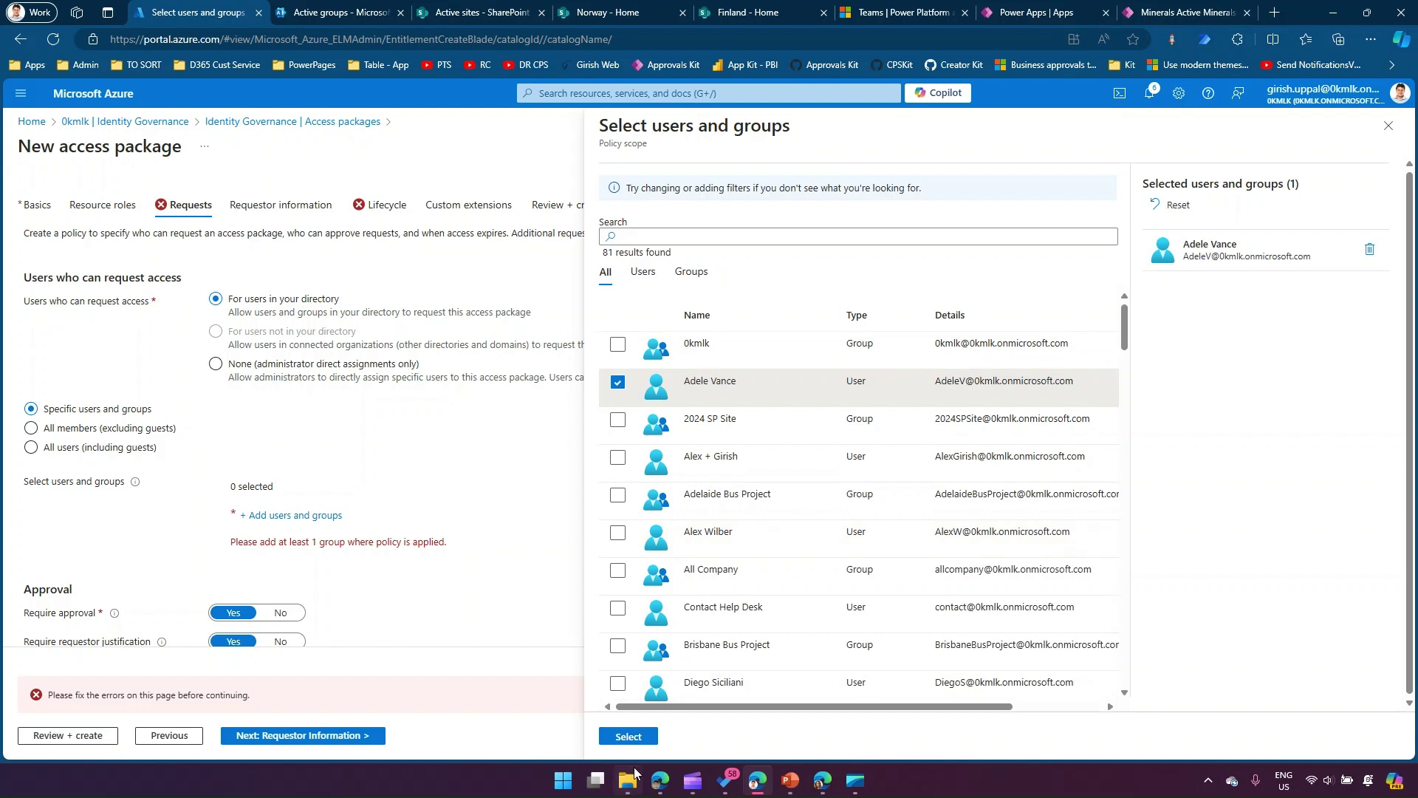
click(629, 737)
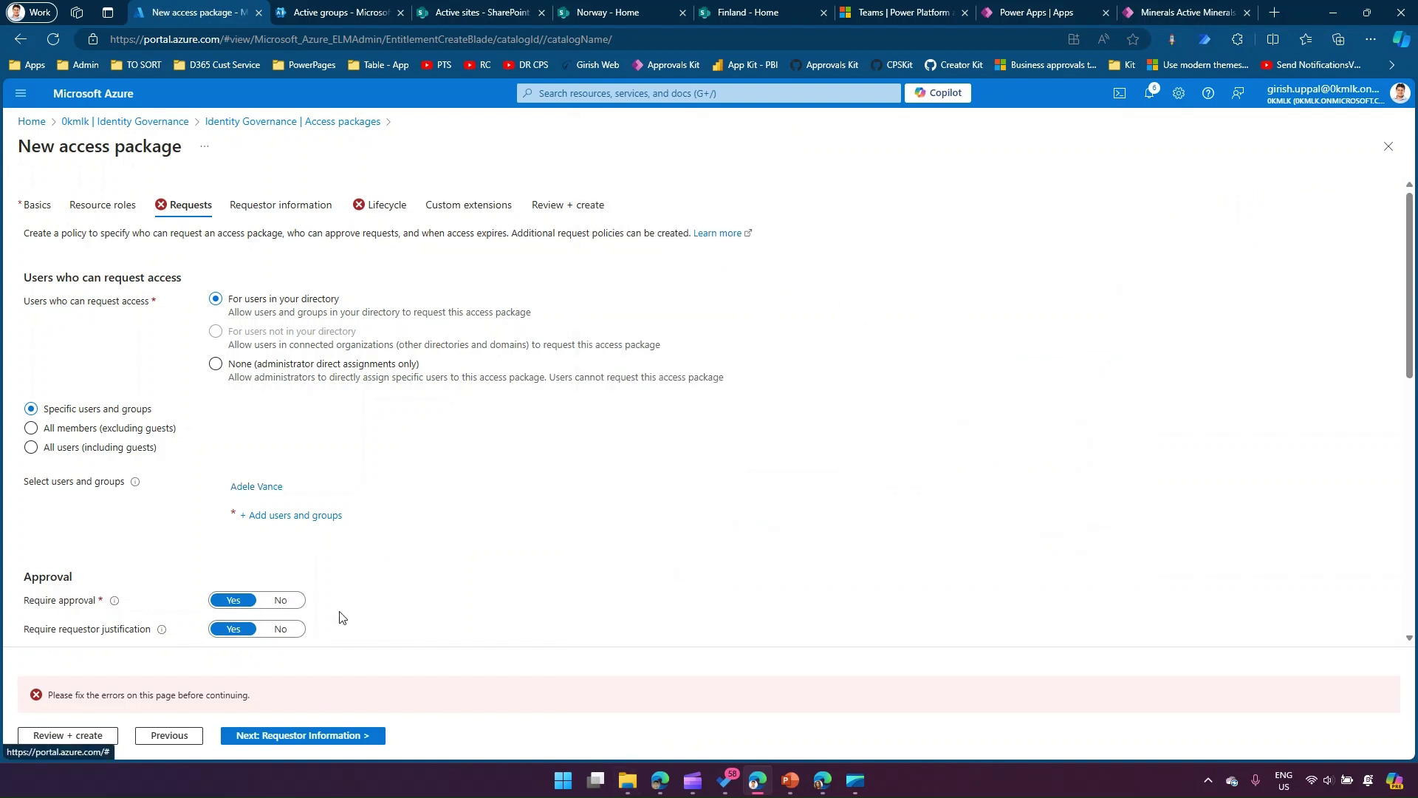
Set both Require approval and Enable new requests to No in the package's request policy.
scroll(342, 617, down, 1)
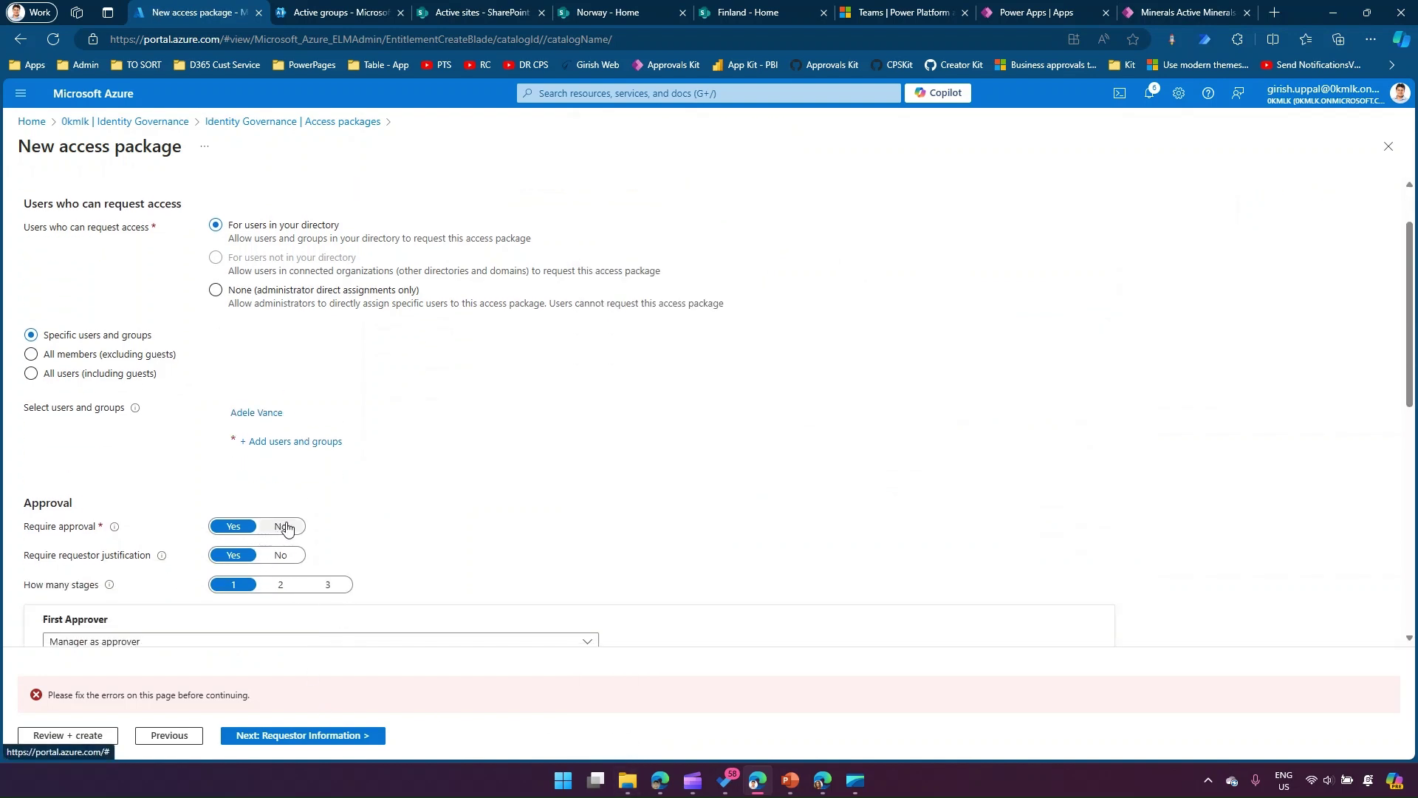
click(285, 527)
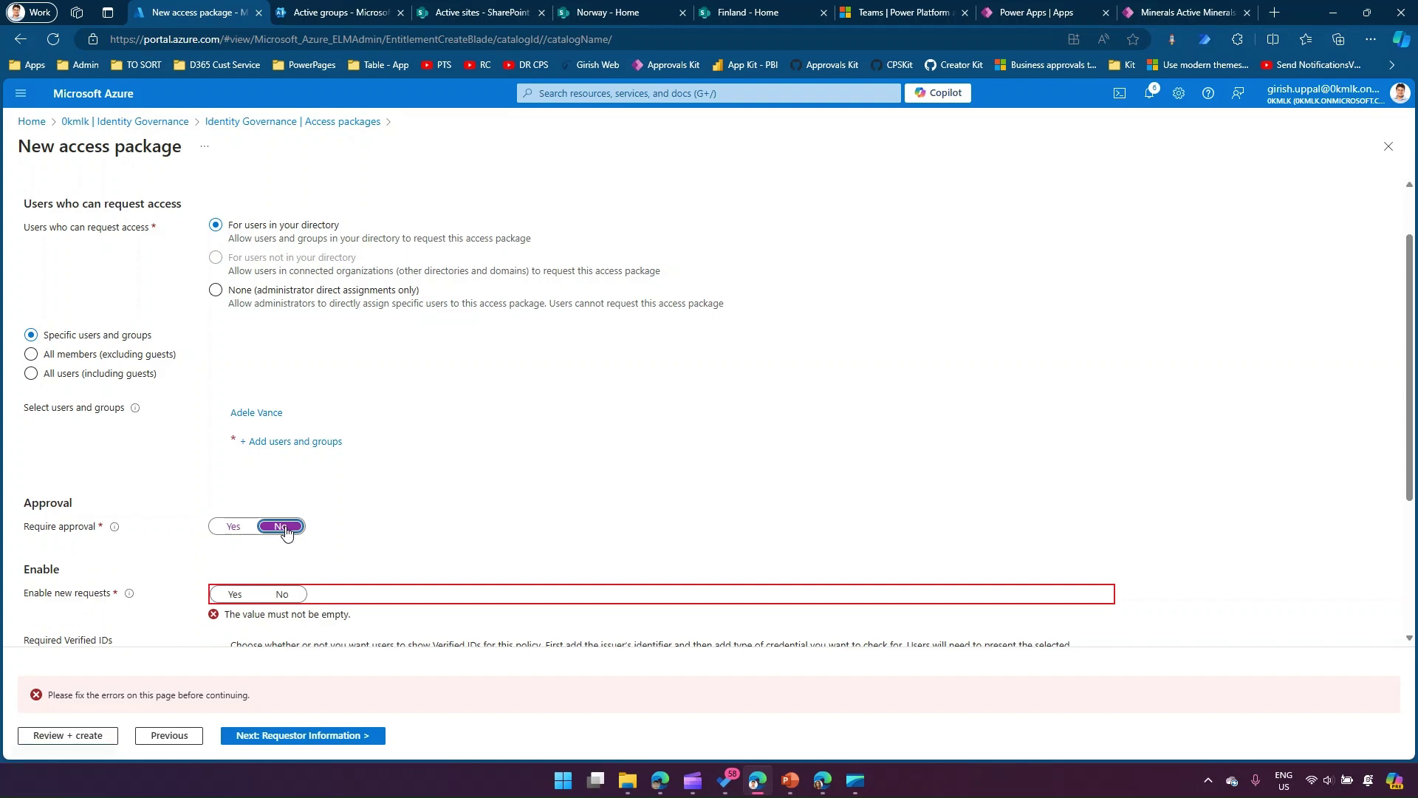
click(282, 593)
scroll(295, 628, down, 3)
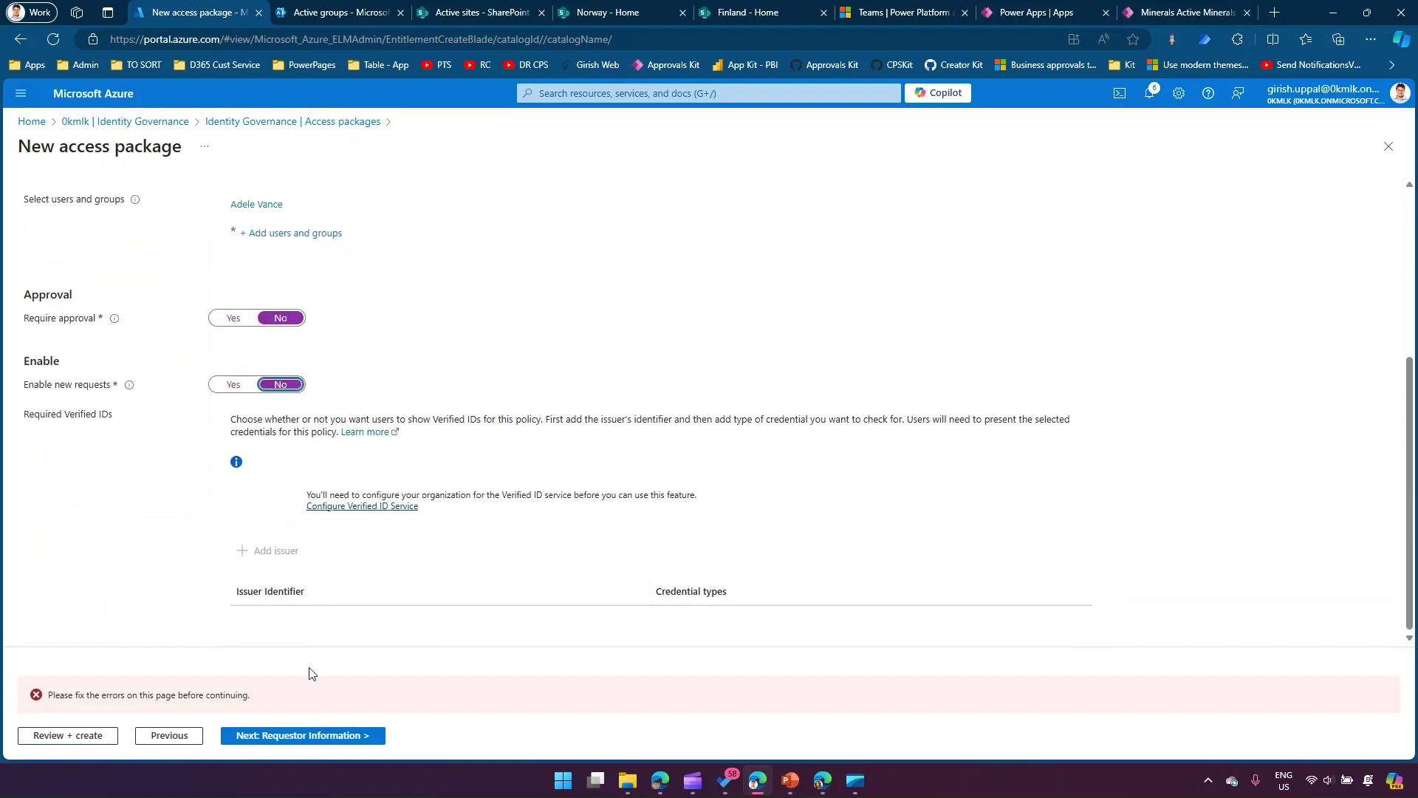
click(315, 736)
Turn off specific timeline requests and access reviews in the package's lifecycle settings, and proceed to the final review.
click(302, 734)
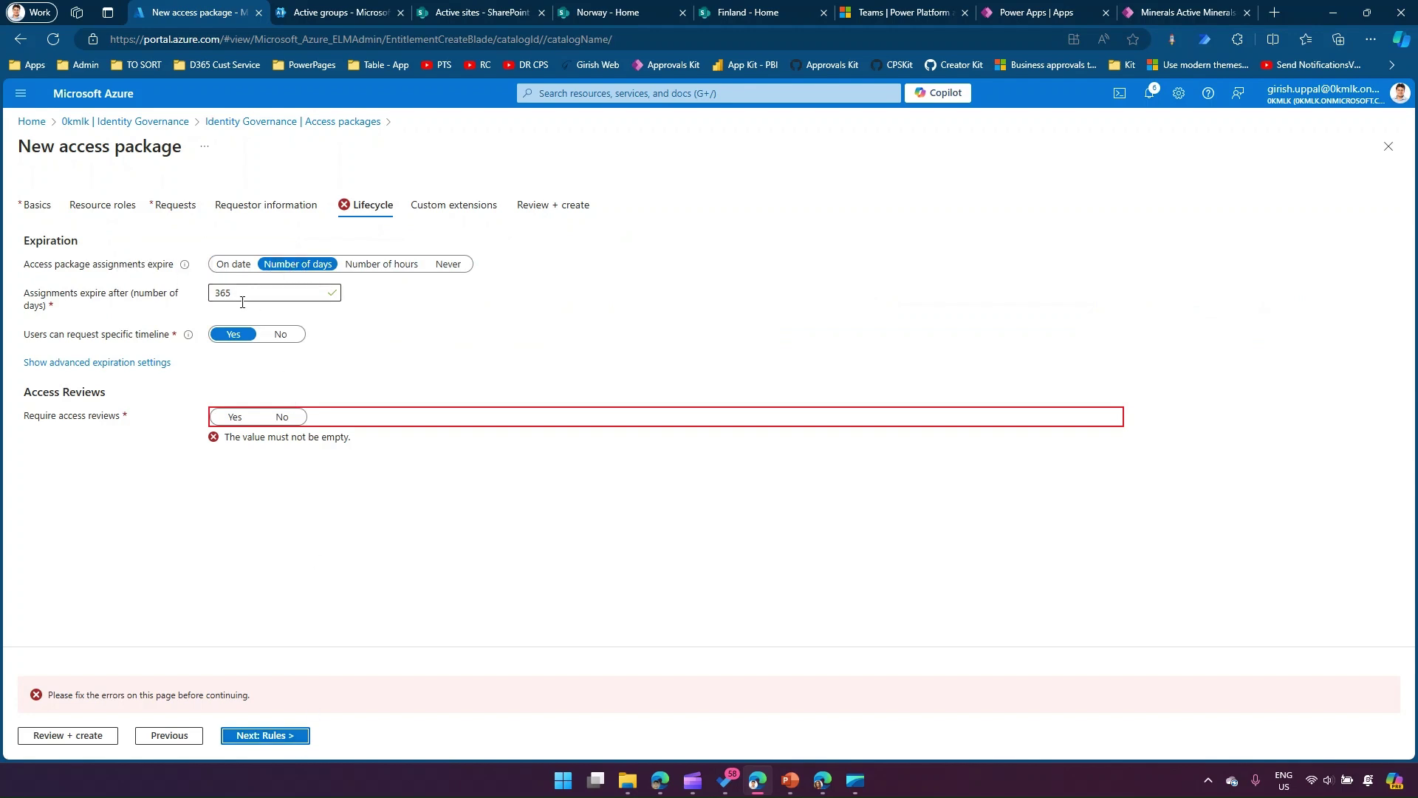
click(279, 334)
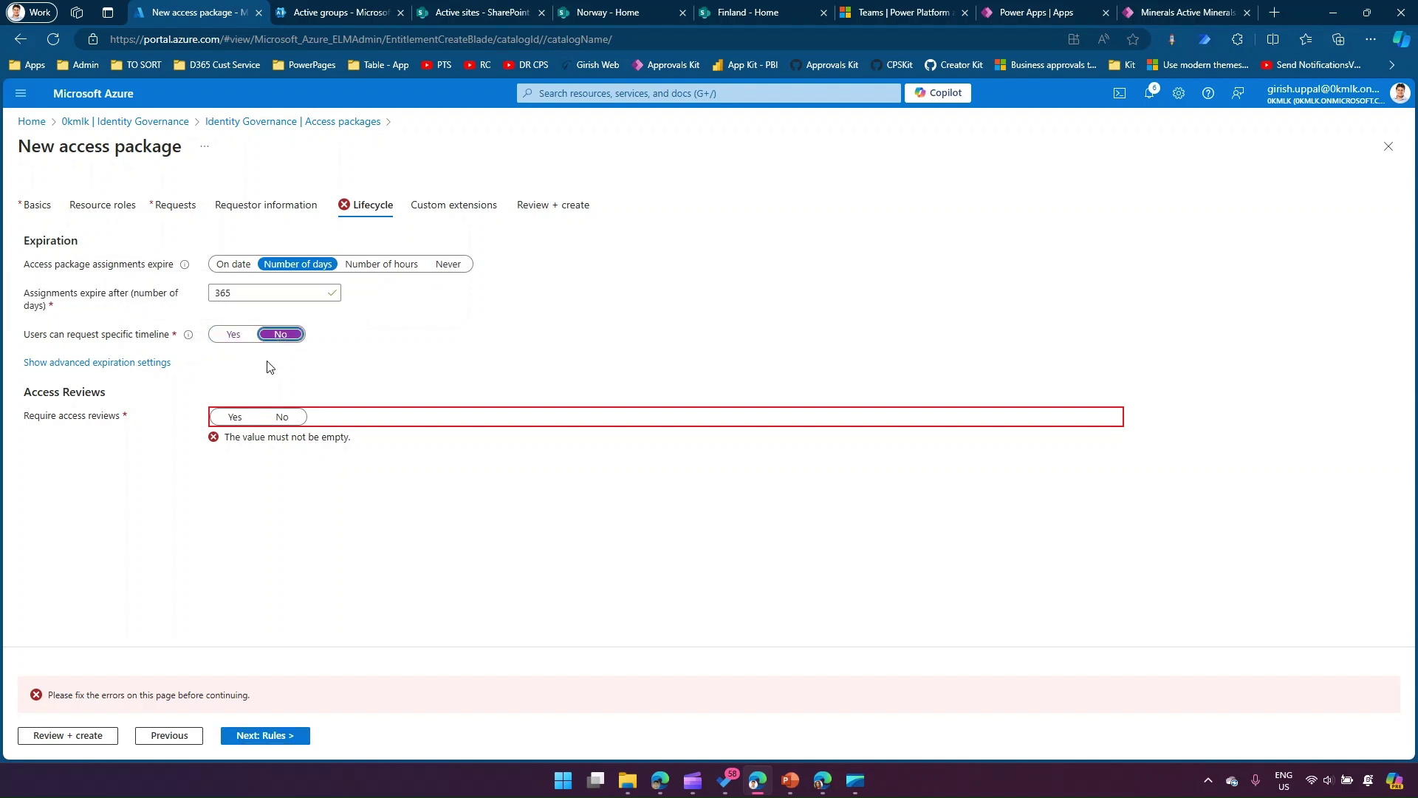
click(280, 415)
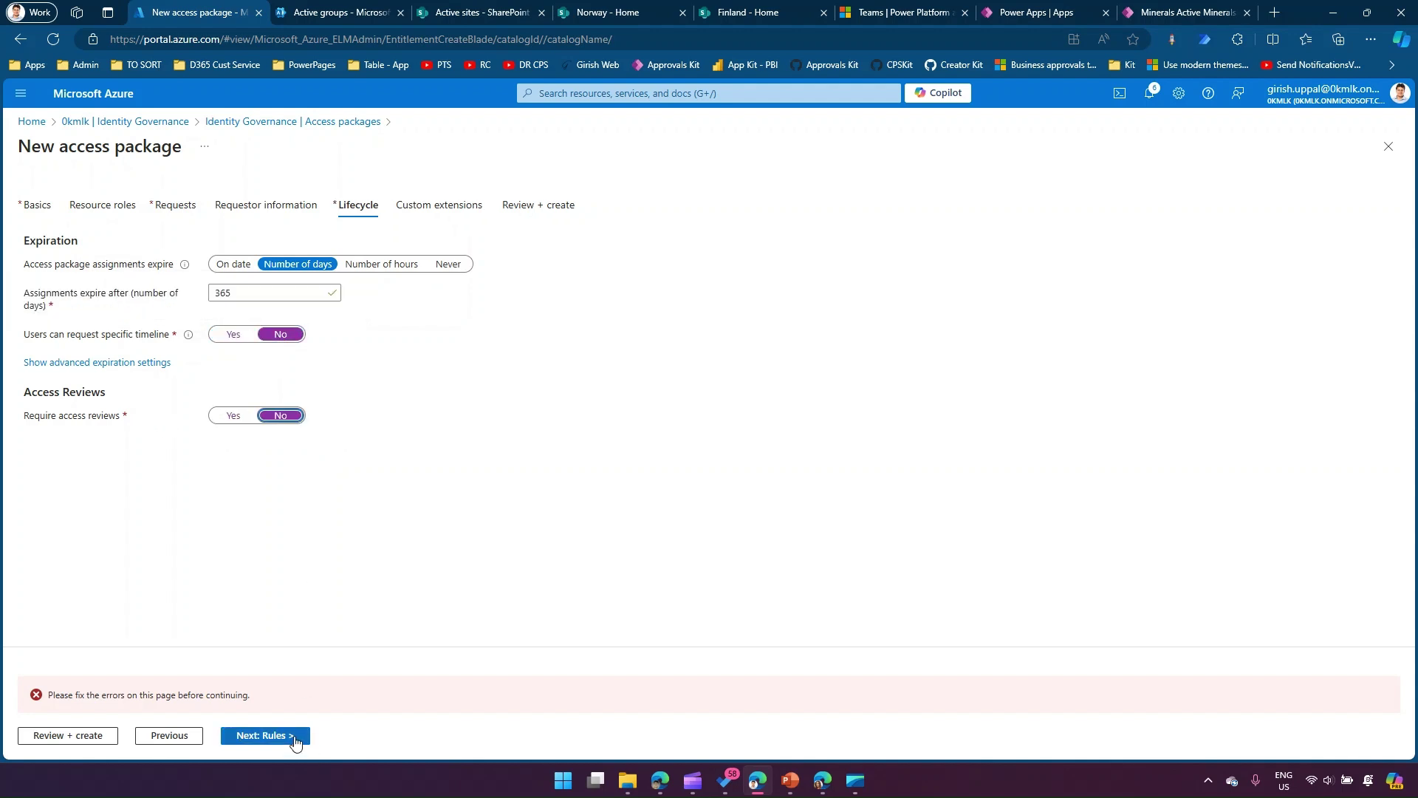
click(294, 741)
click(298, 737)
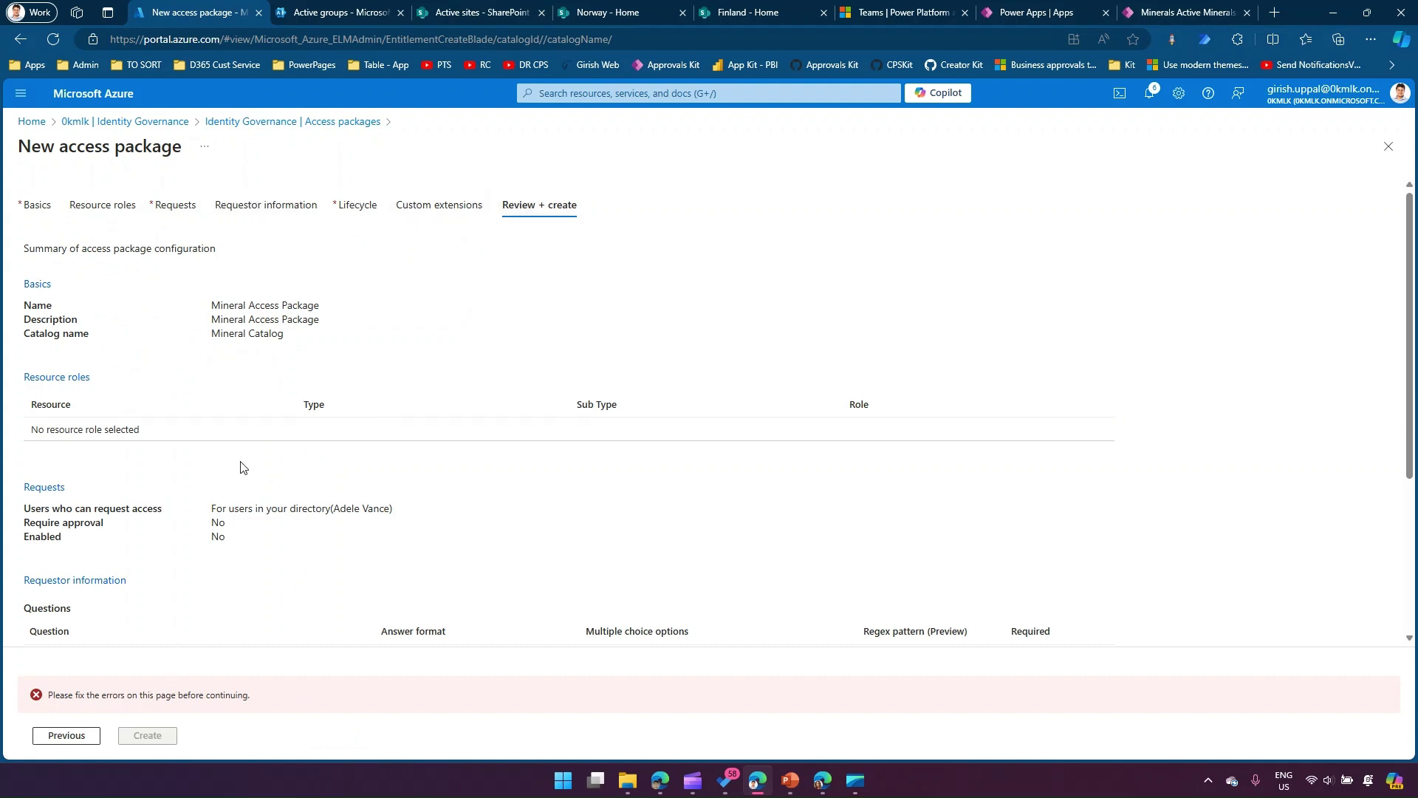
Examine the package summary and its request, lifecycle, basic and resource role settings for whatever blocks its creation.
scroll(240, 467, down, 3)
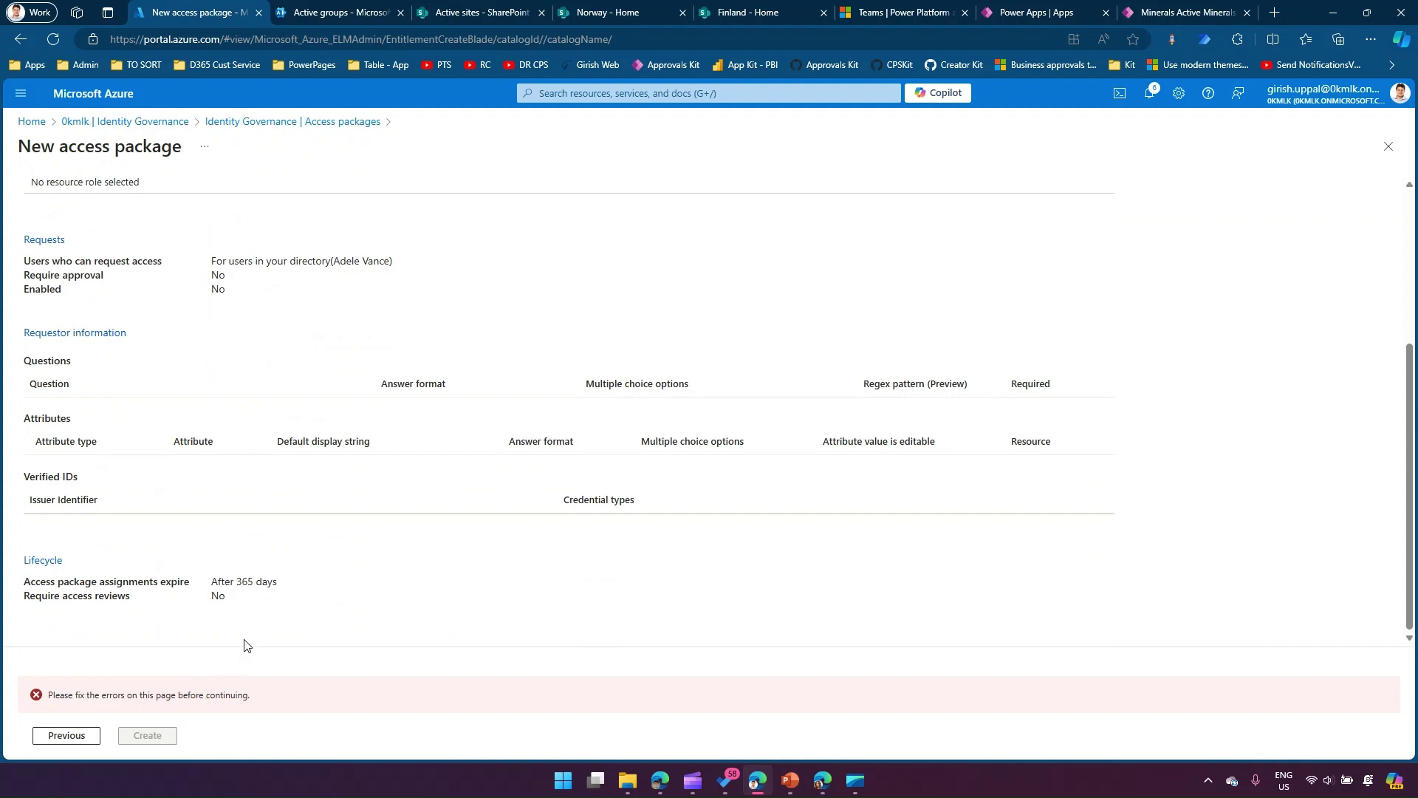
scroll(251, 614, up, 3)
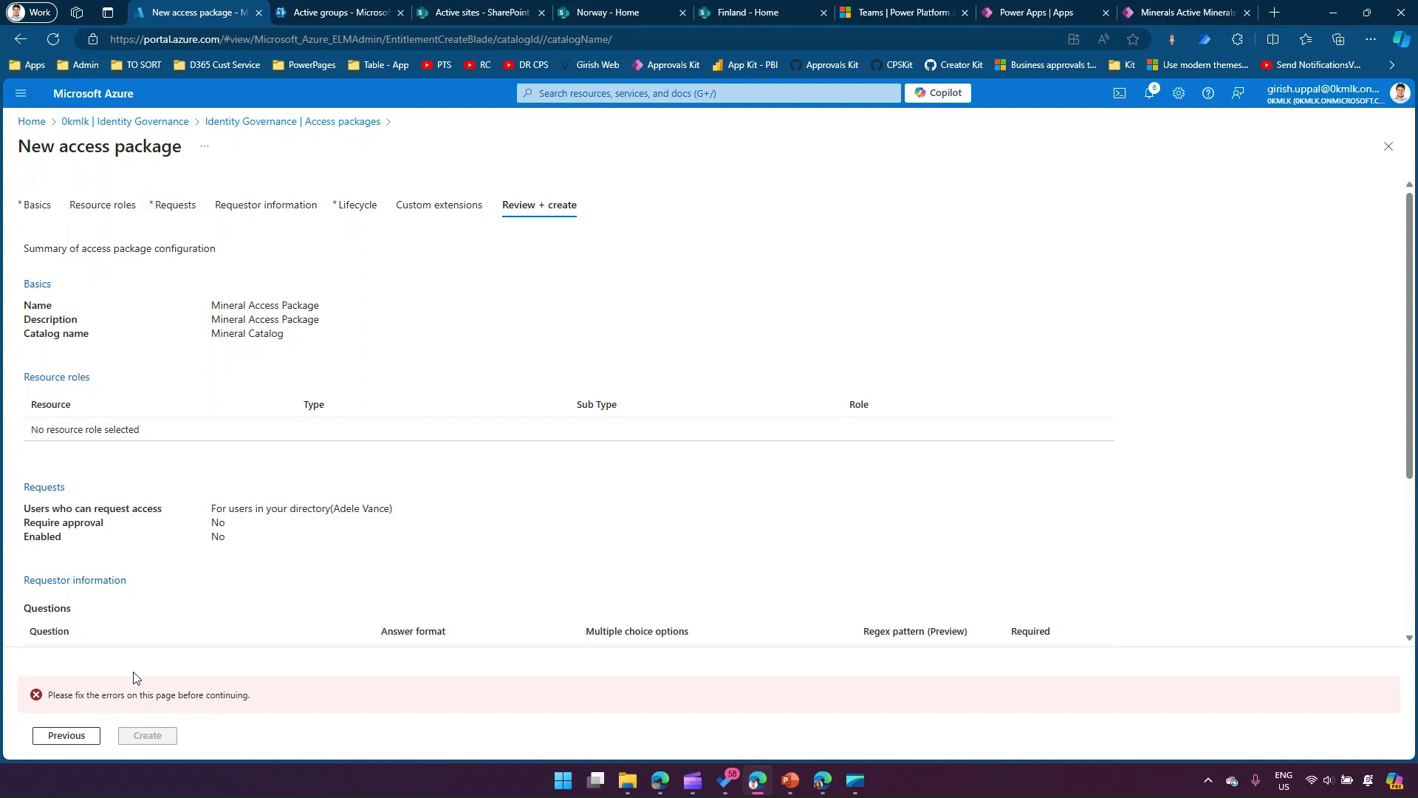
click(230, 207)
click(177, 206)
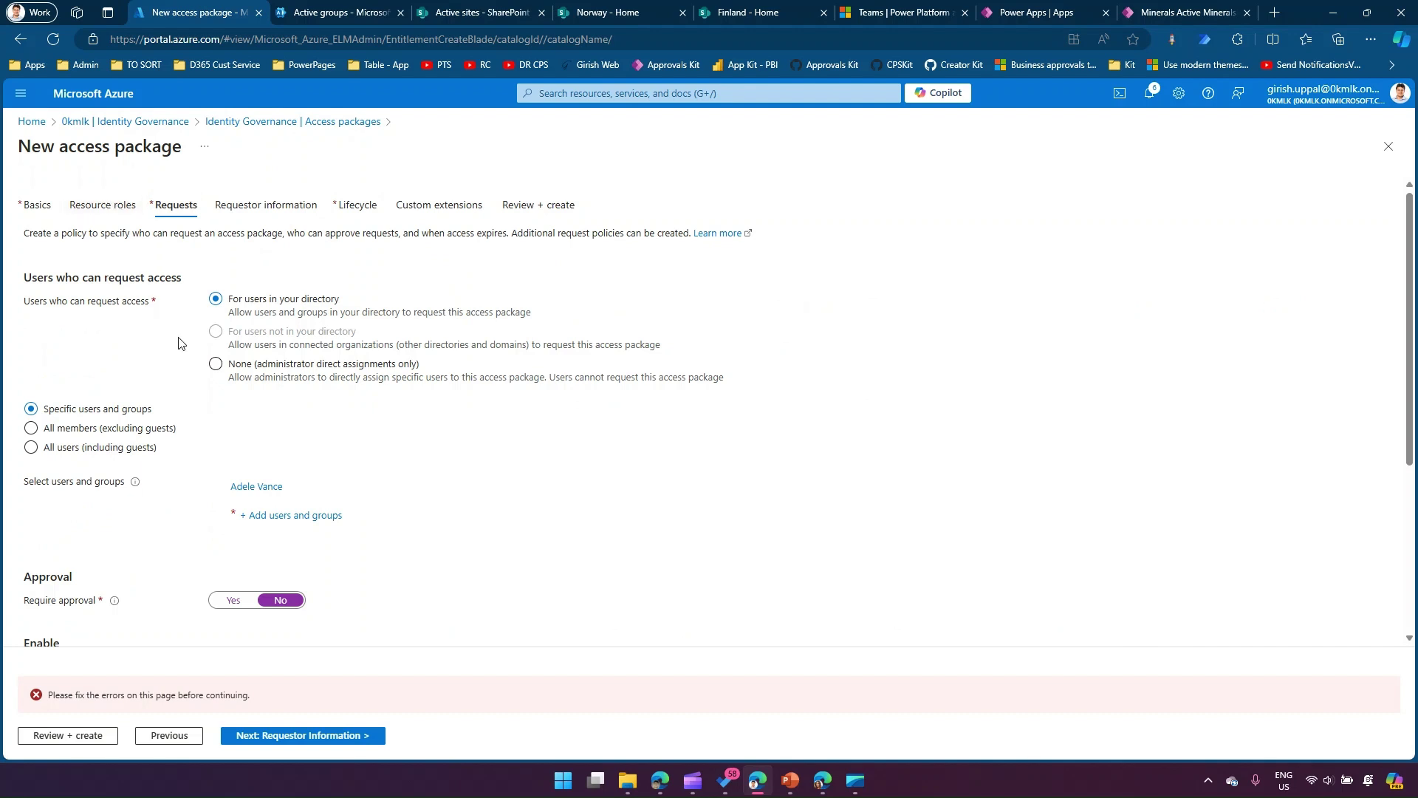
click(327, 739)
click(311, 737)
click(303, 737)
click(304, 737)
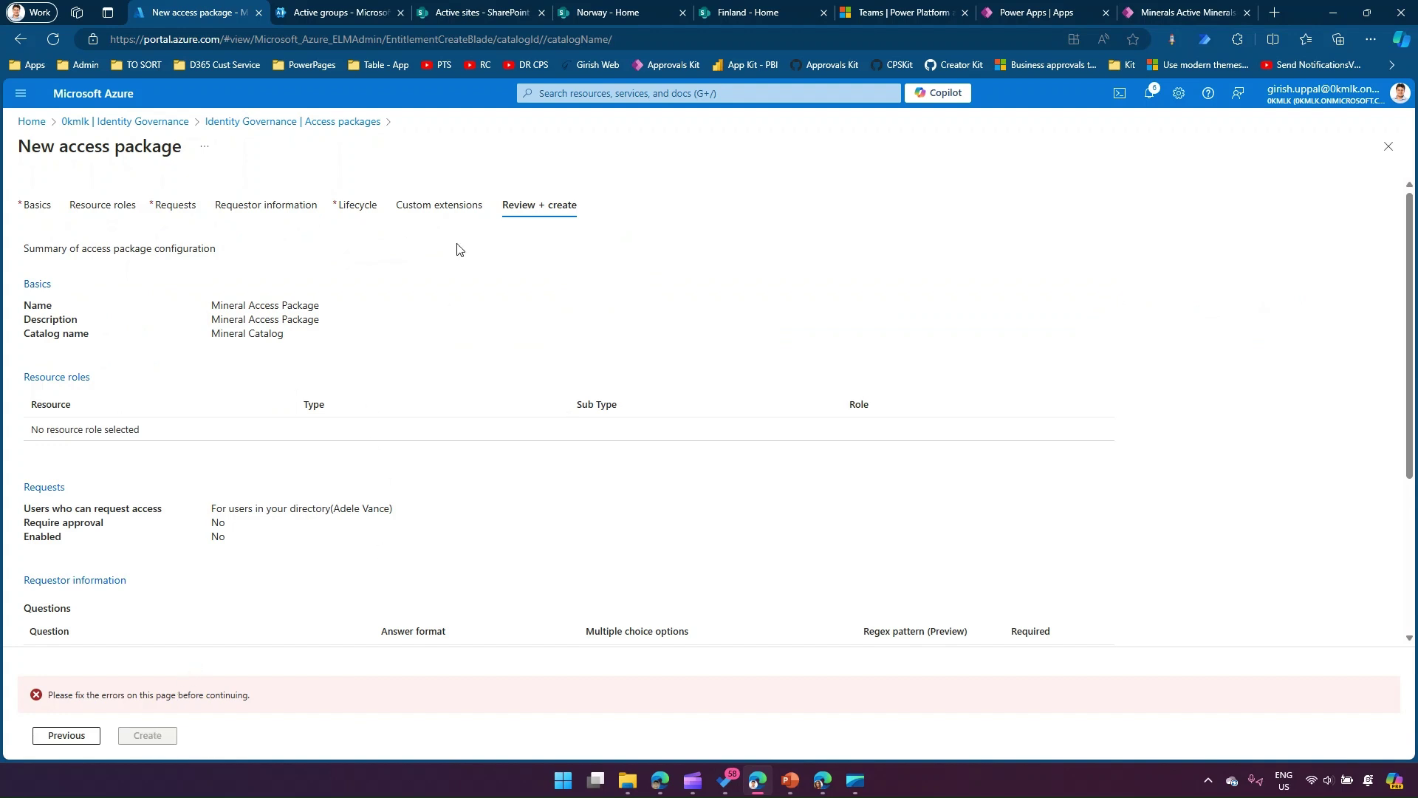
click(362, 207)
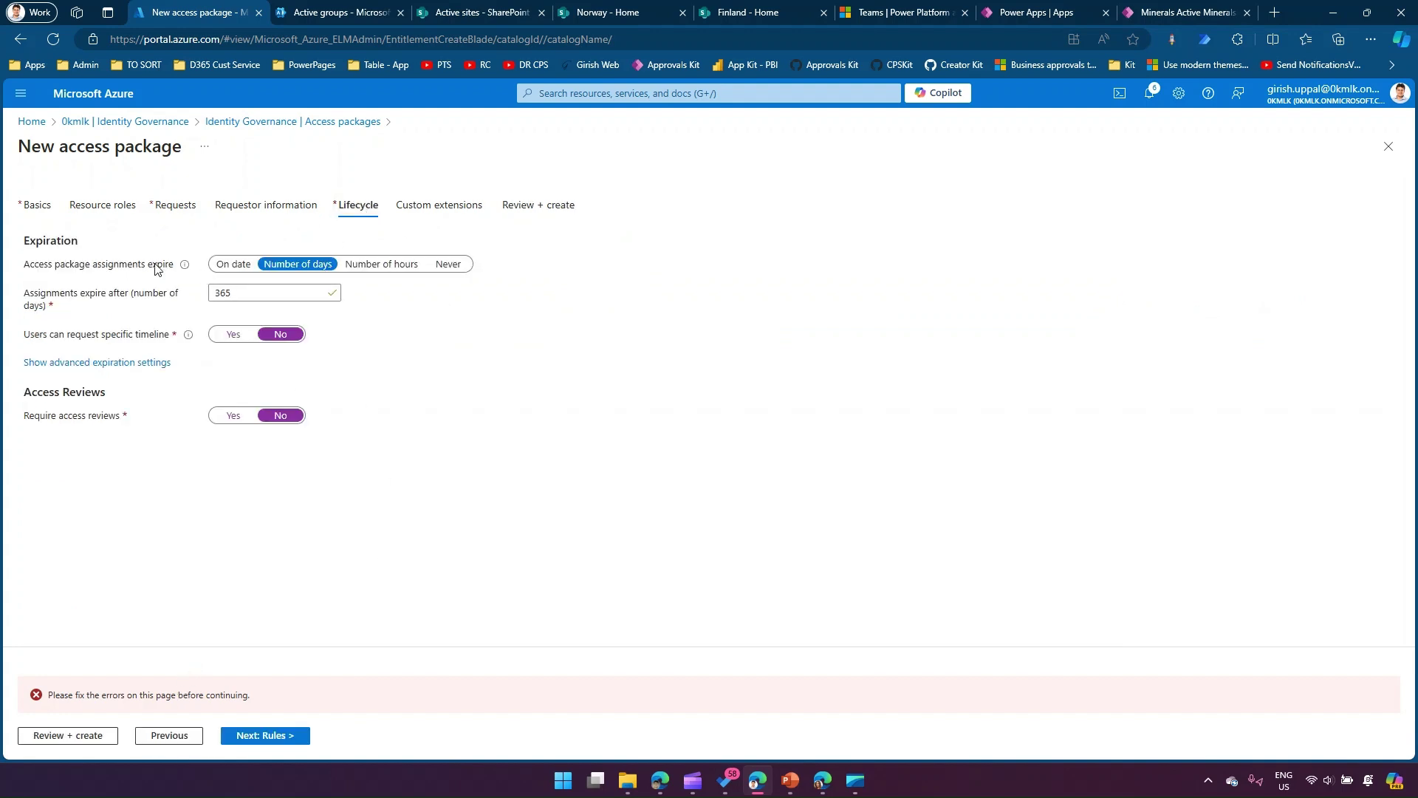
click(38, 205)
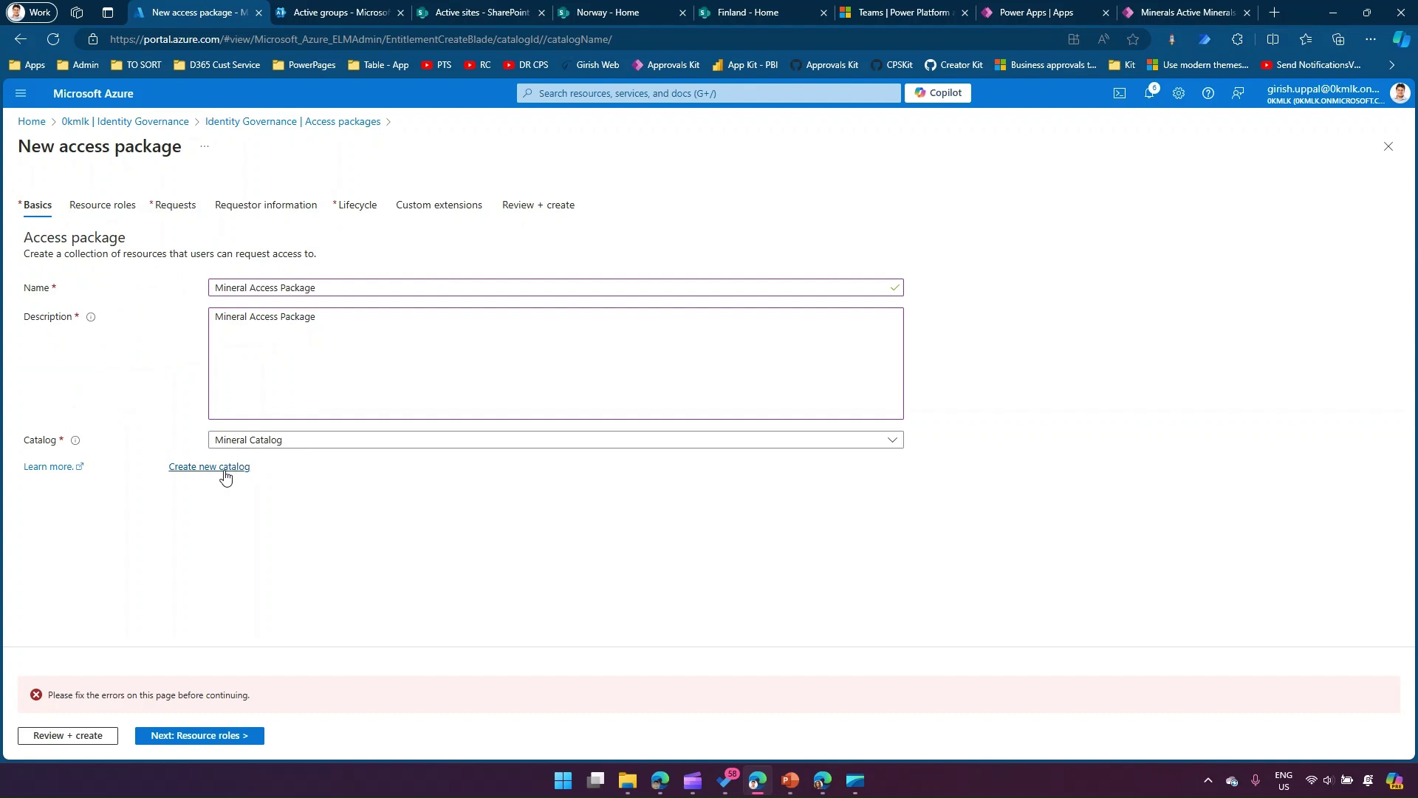
click(109, 208)
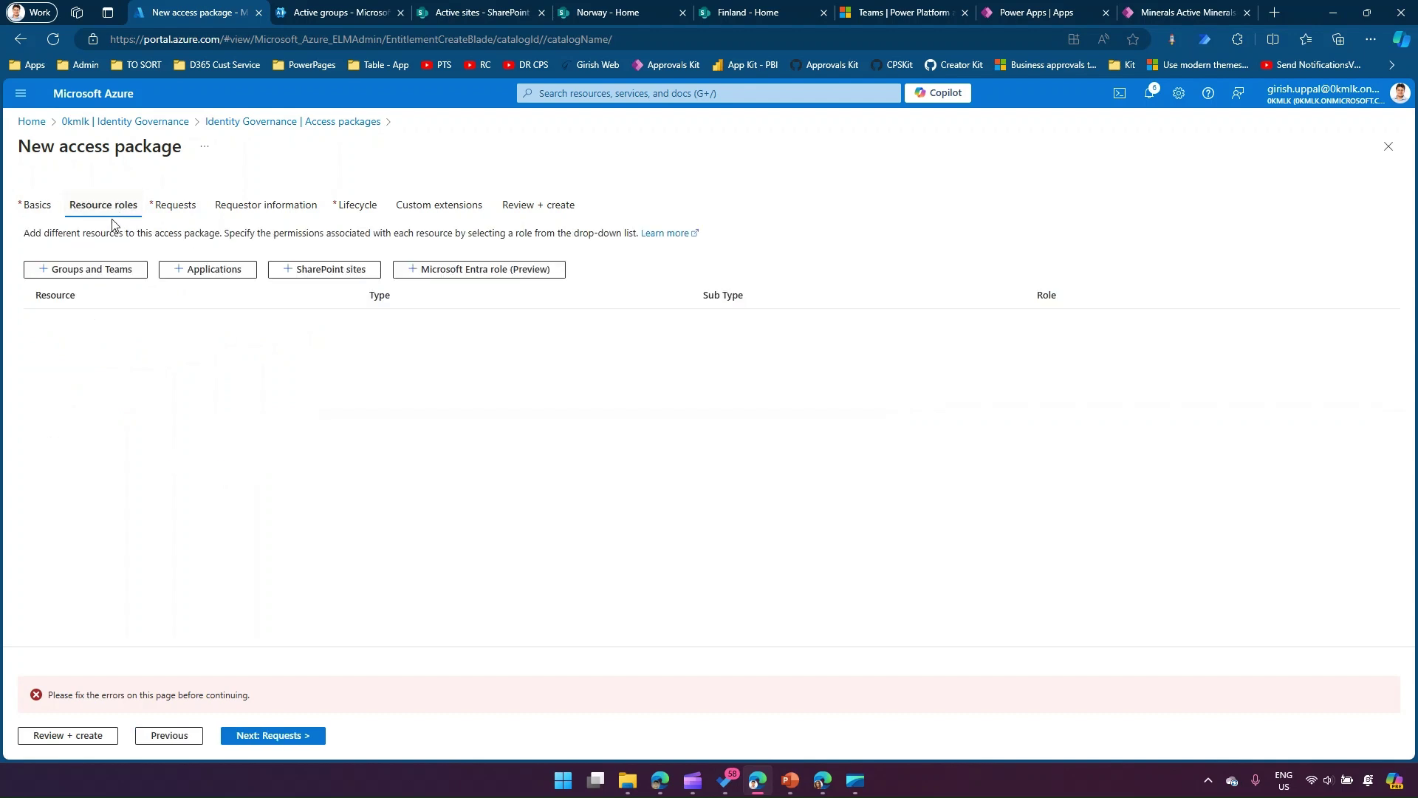
click(114, 275)
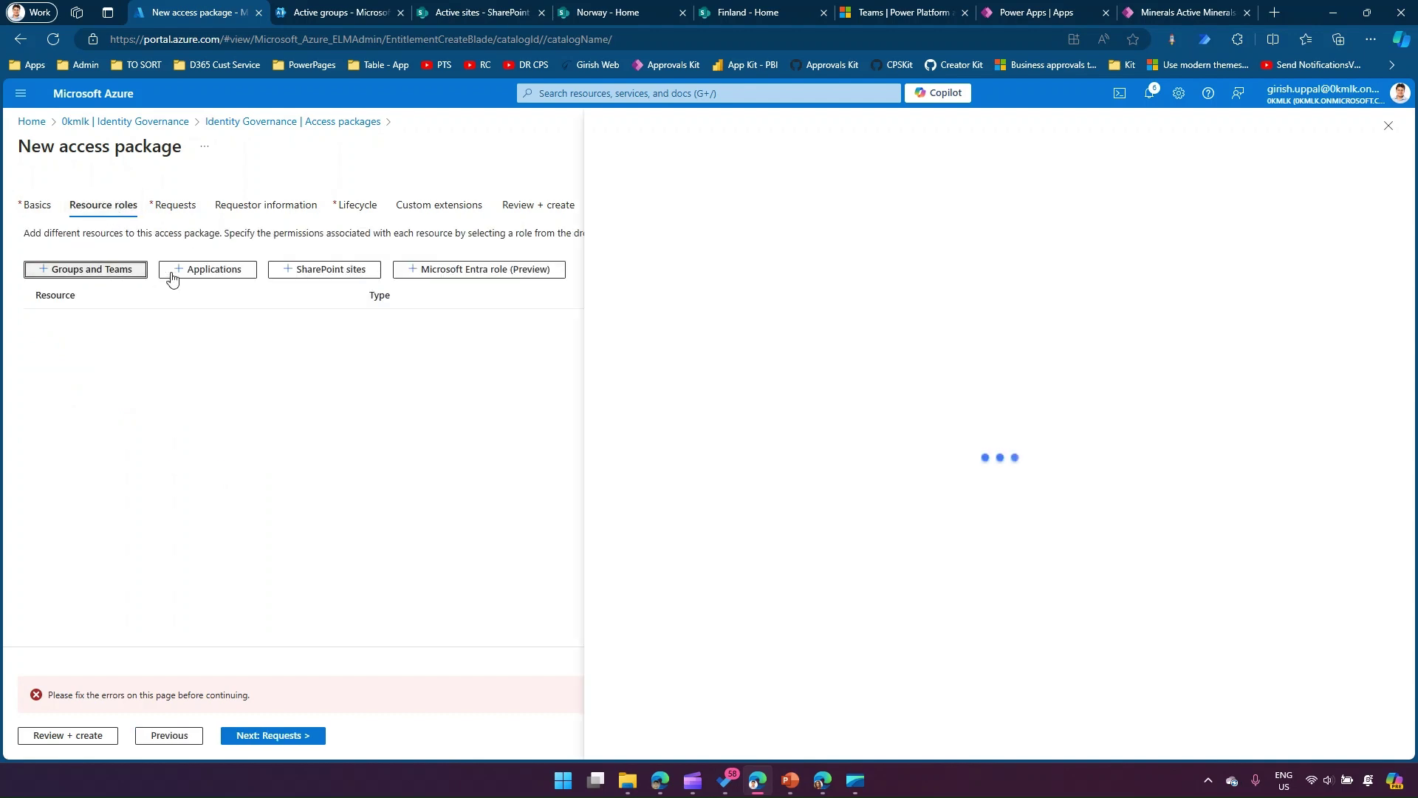
click(1384, 130)
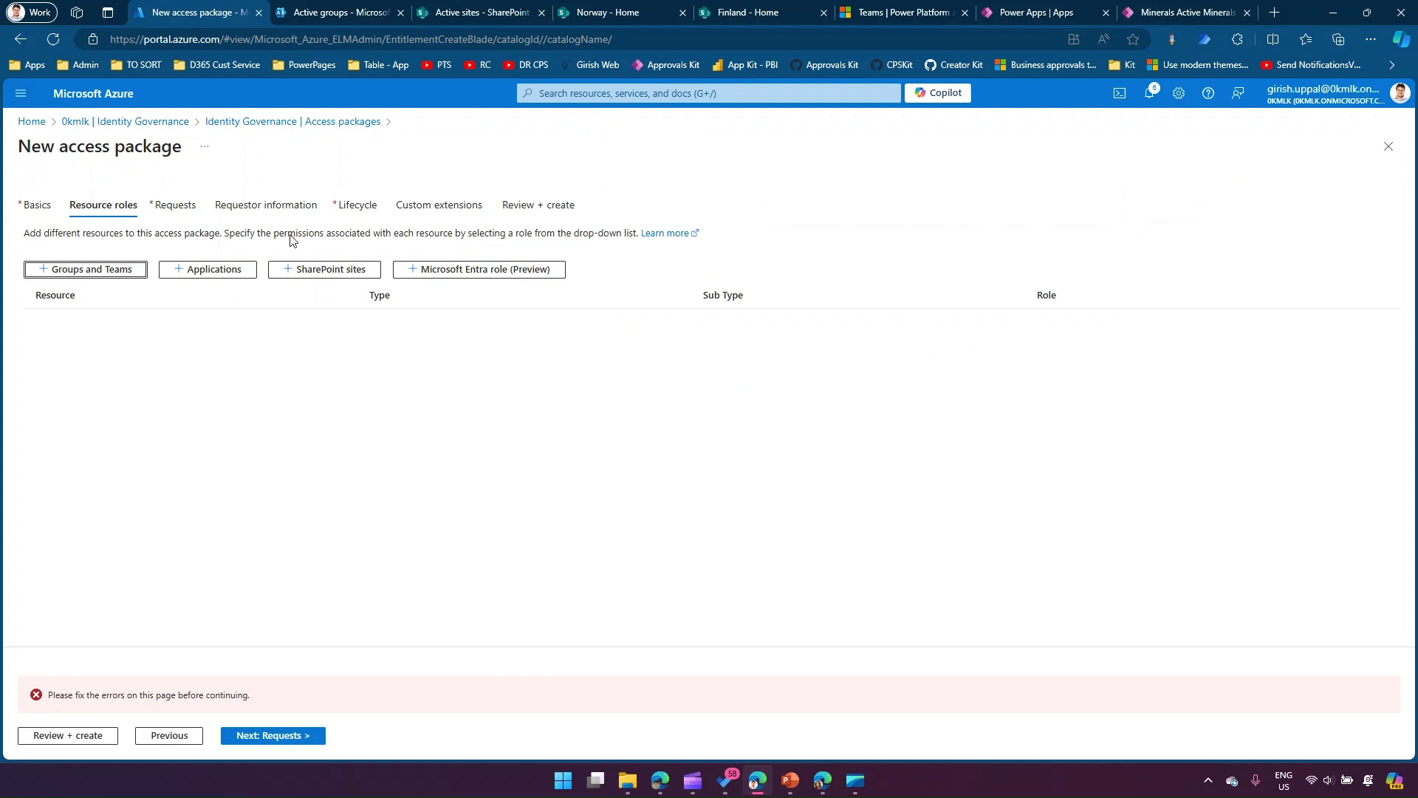
Leave the unfinished access package and open Mineral Catalog from the catalogs in Identity Governance.
click(179, 122)
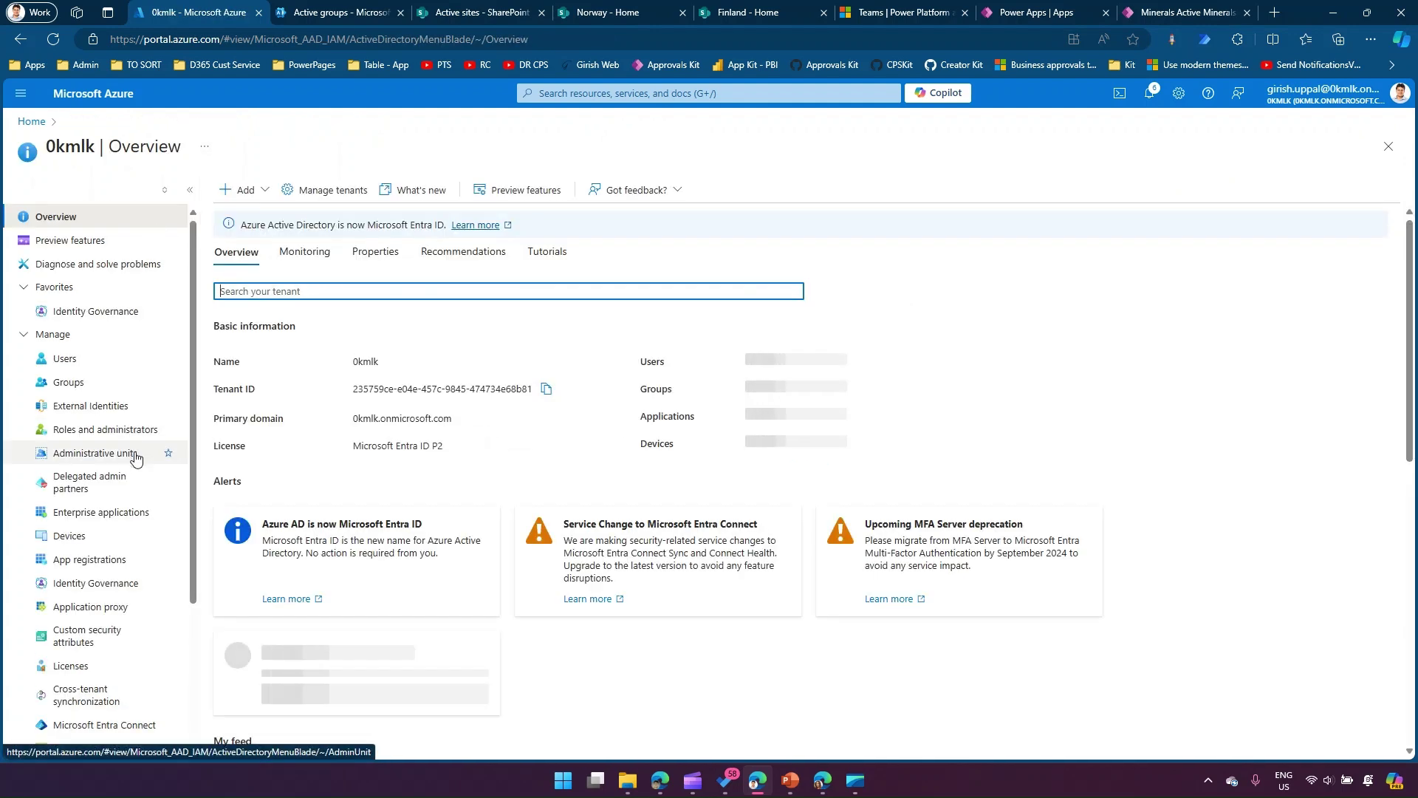
click(117, 584)
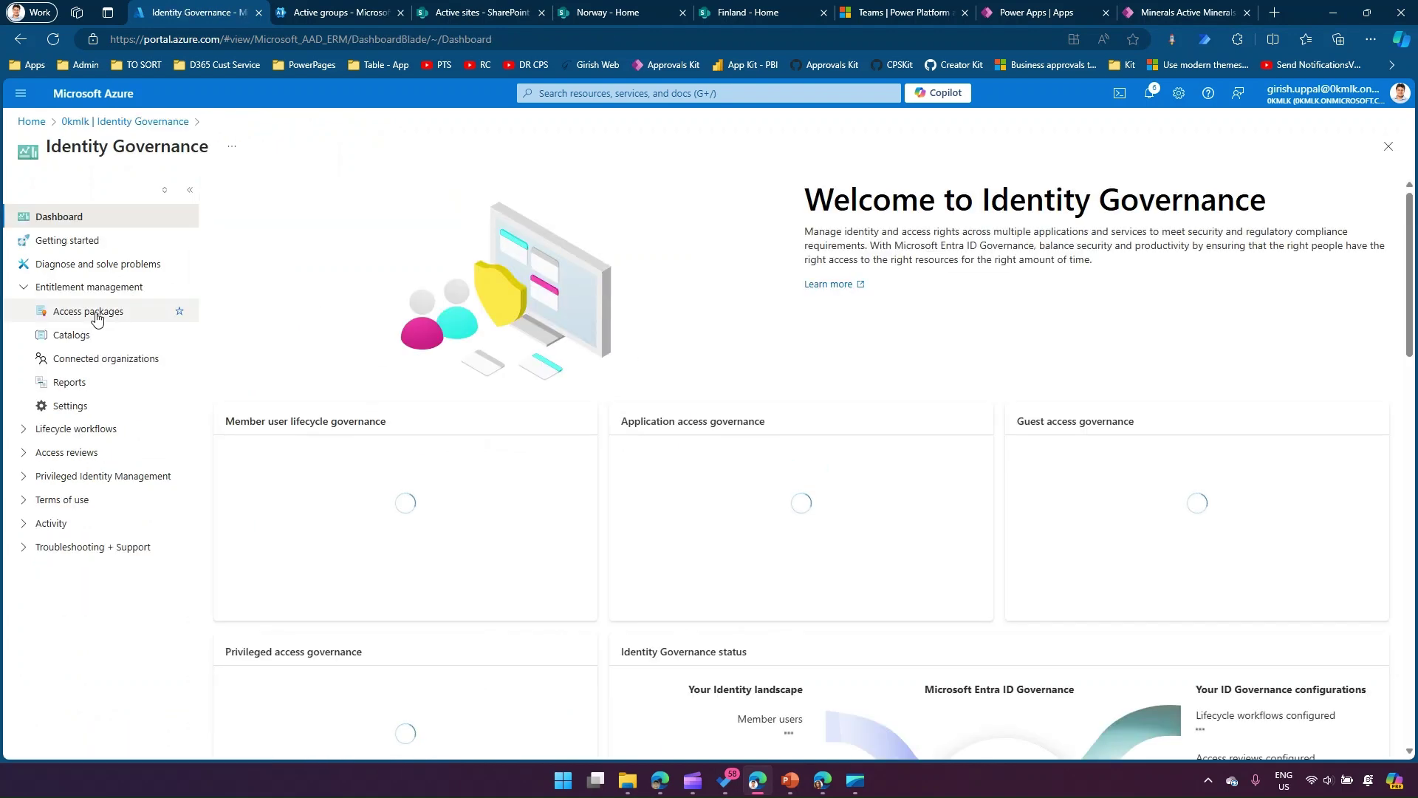
click(96, 314)
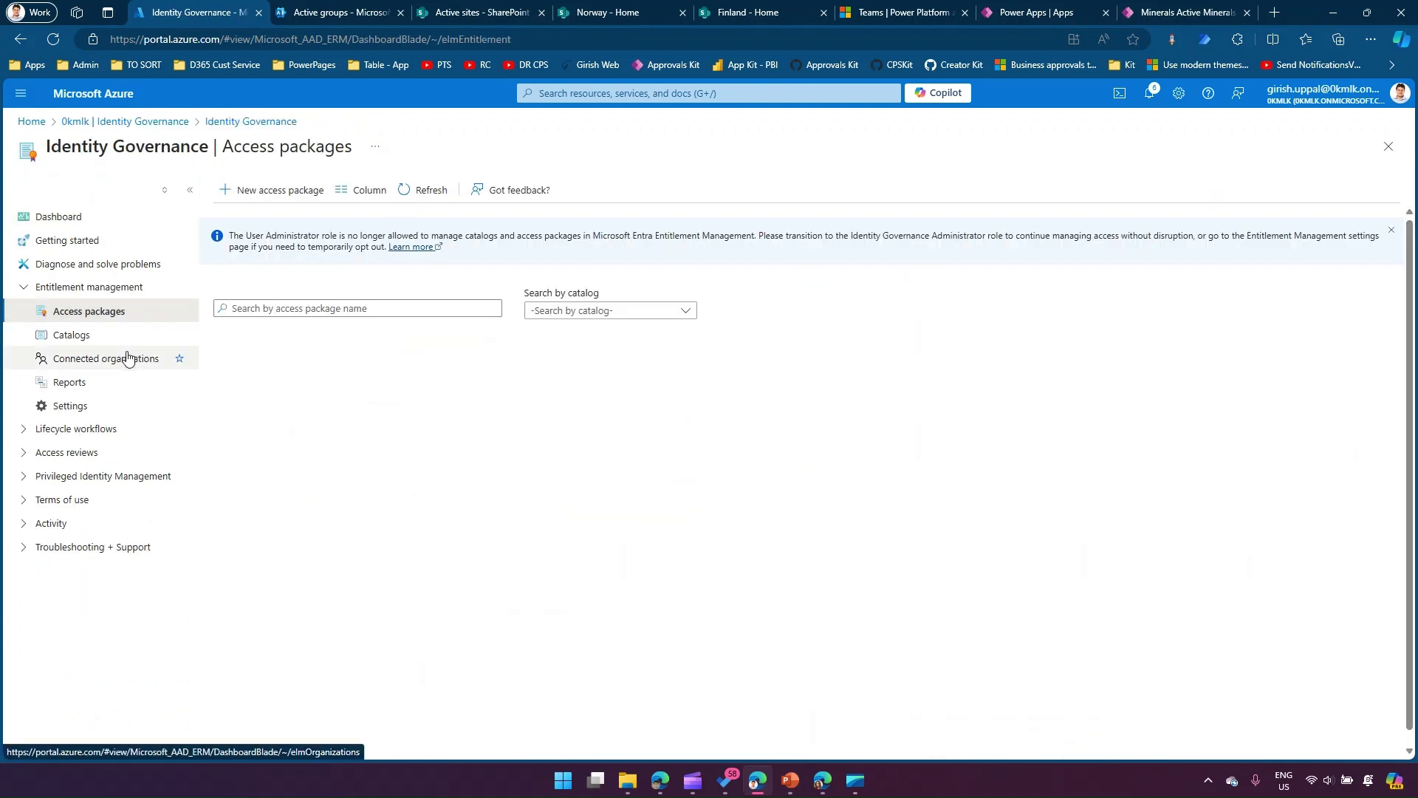
click(110, 340)
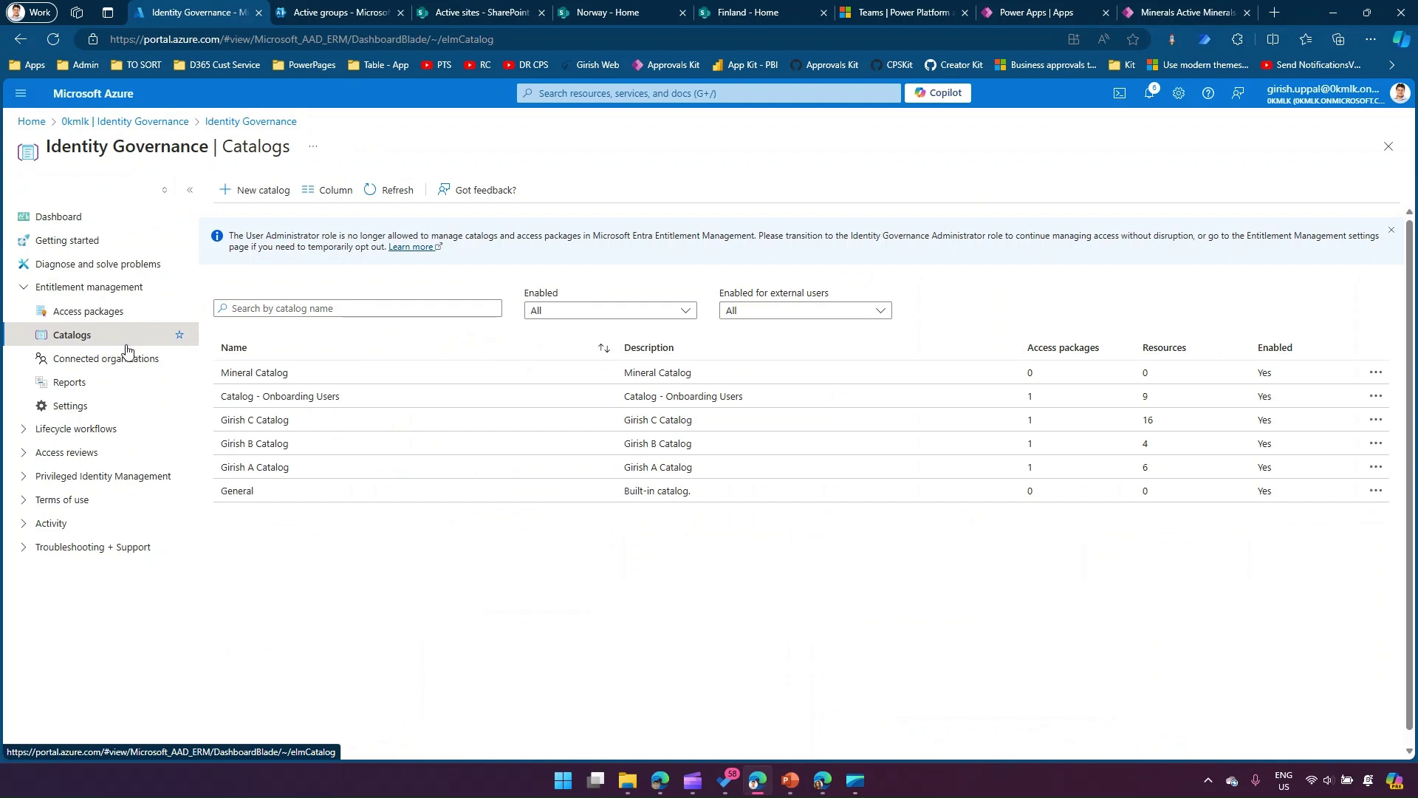
click(246, 373)
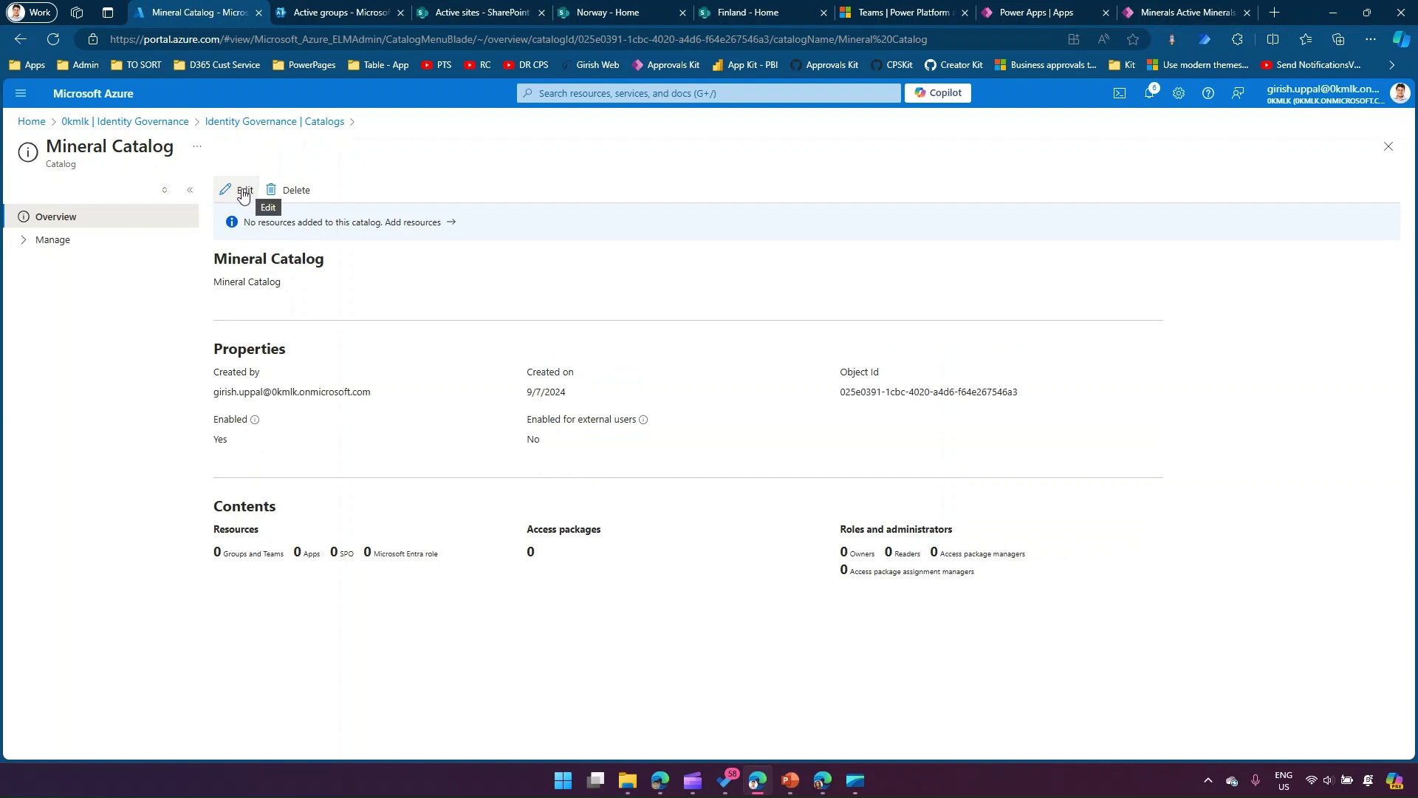
Start adding resources to Mineral Catalog and select Mineral Group as the group resource.
click(29, 239)
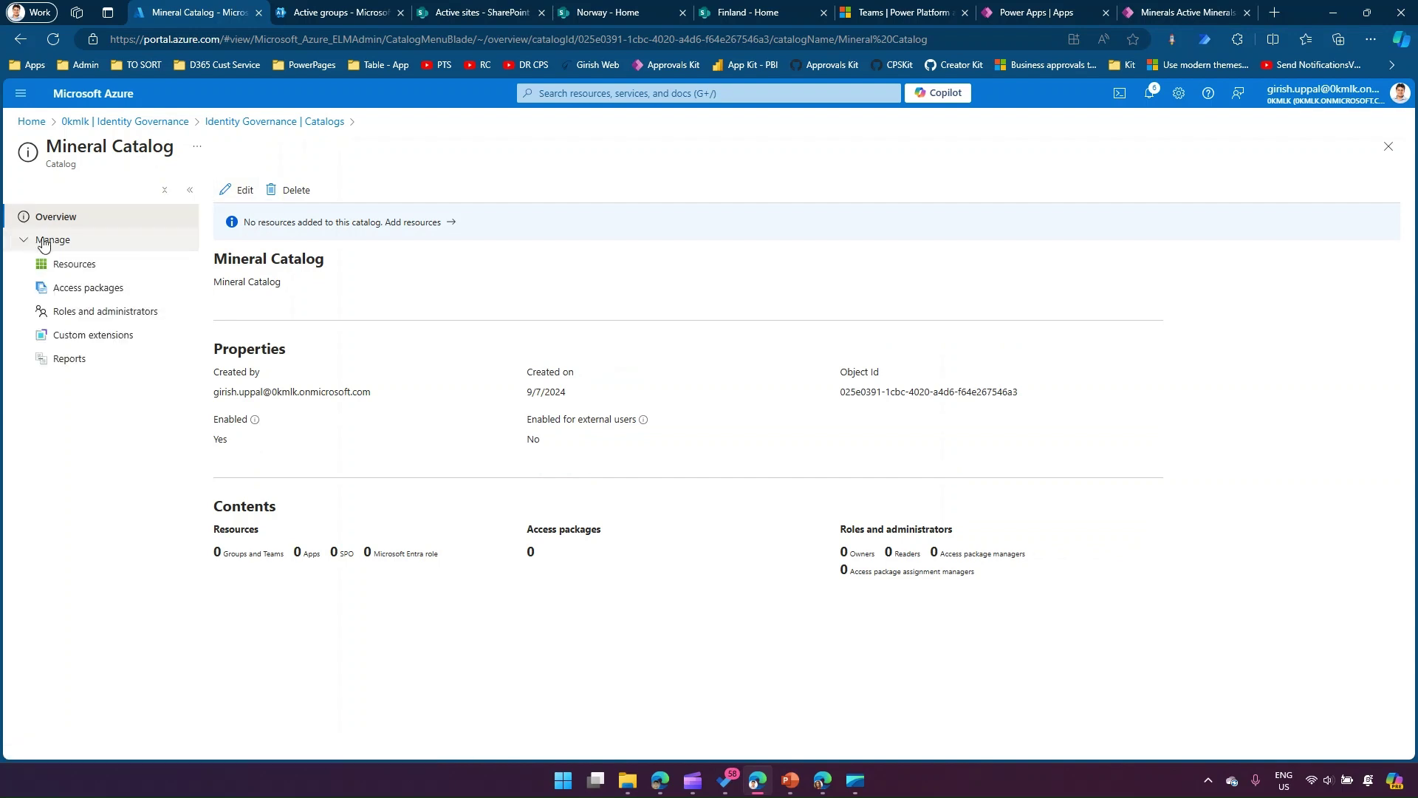
click(74, 264)
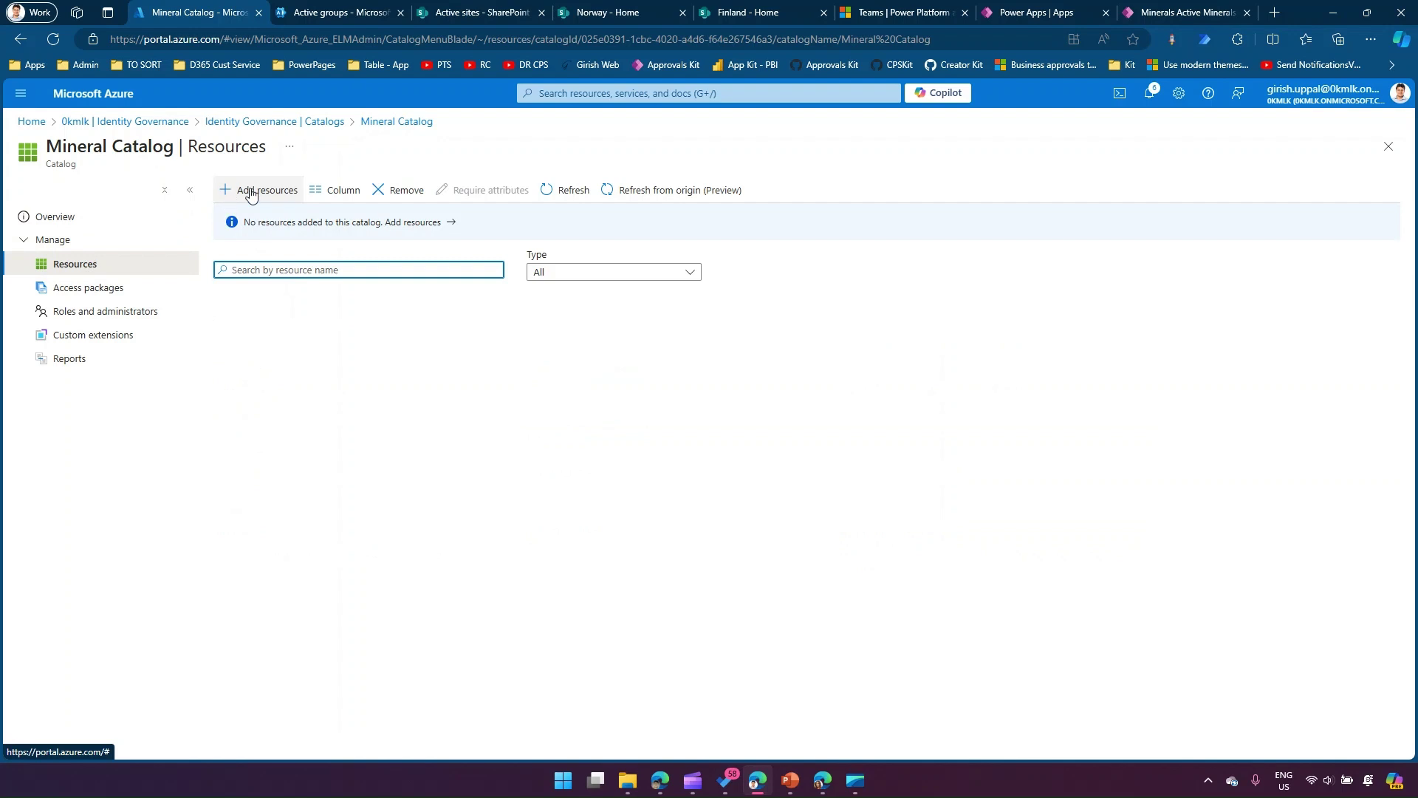
click(251, 190)
click(105, 229)
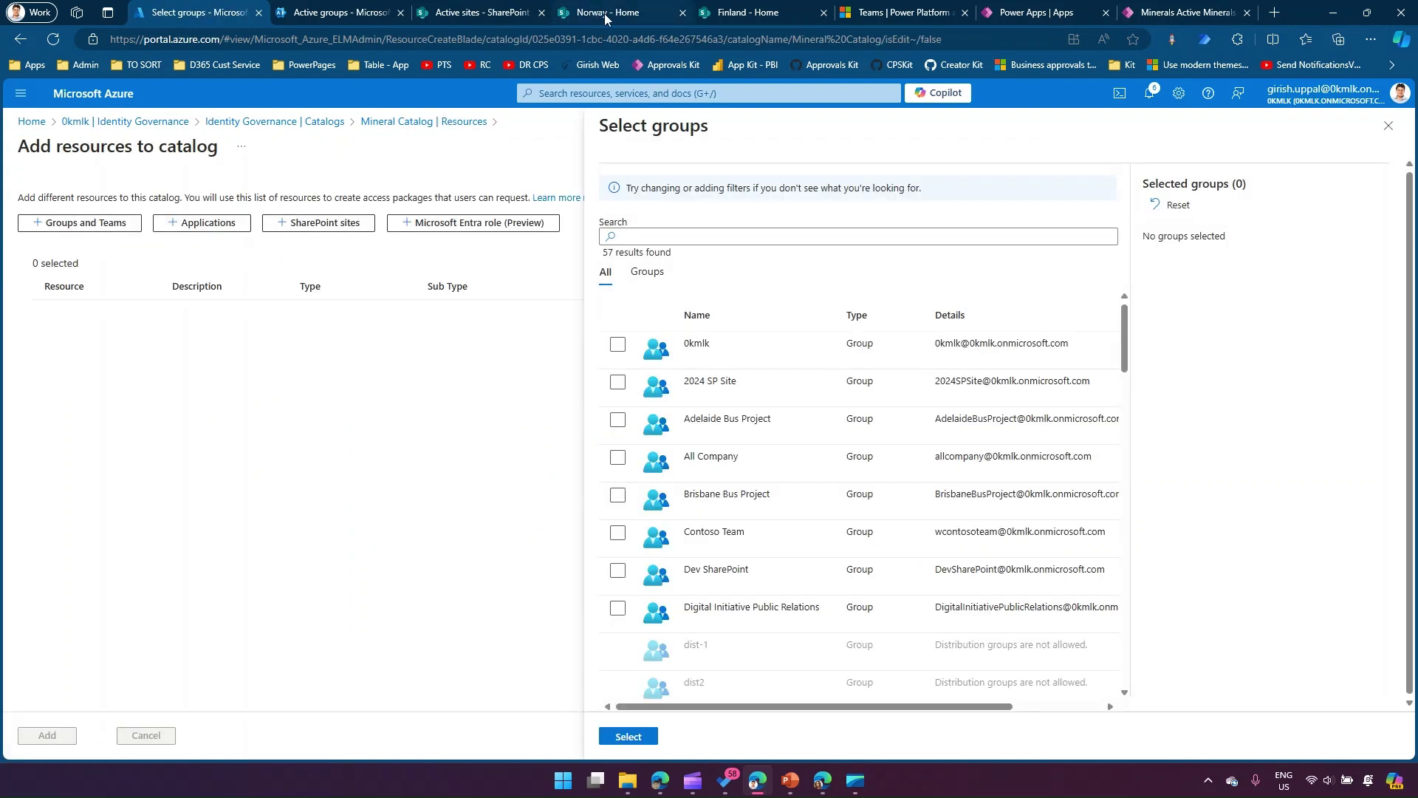
click(657, 235)
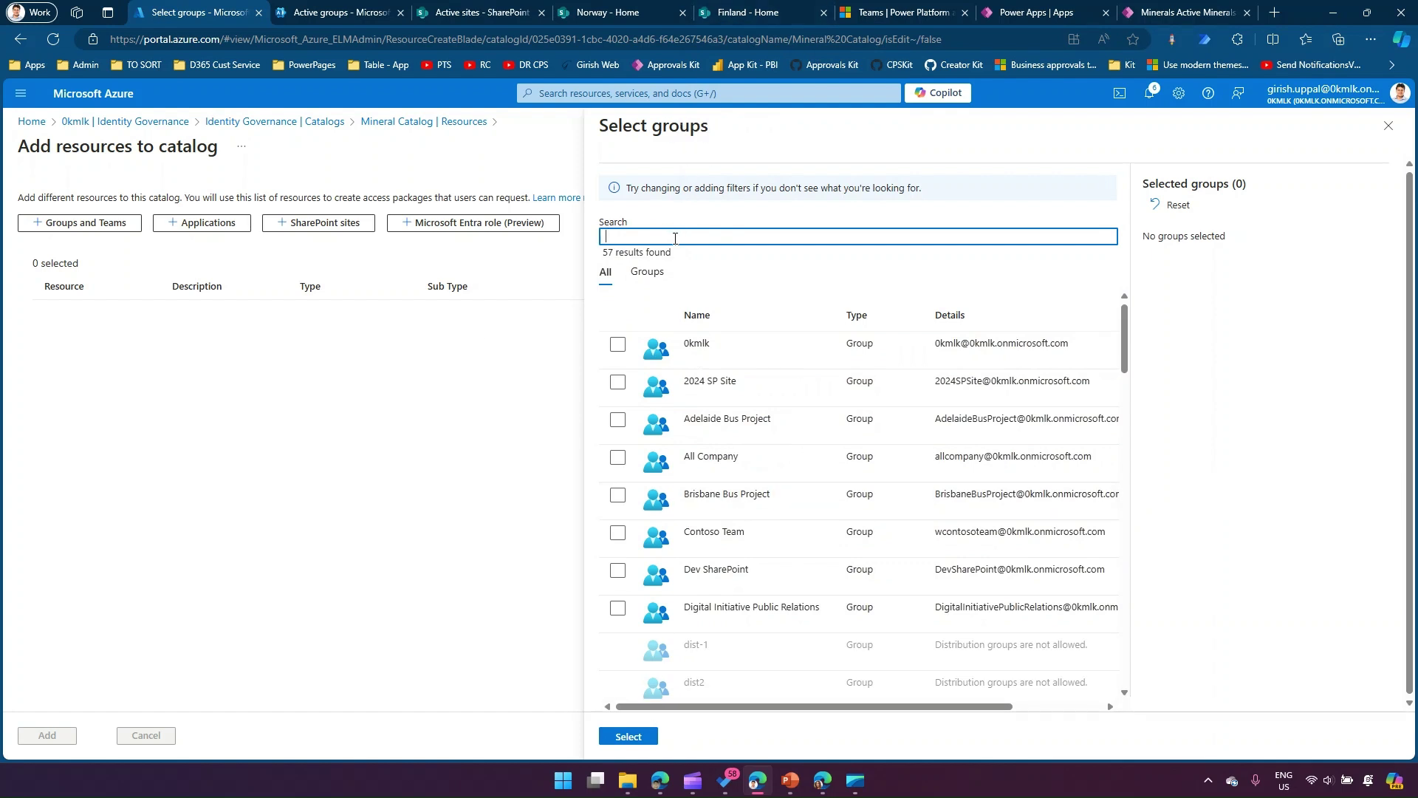
text(iner)
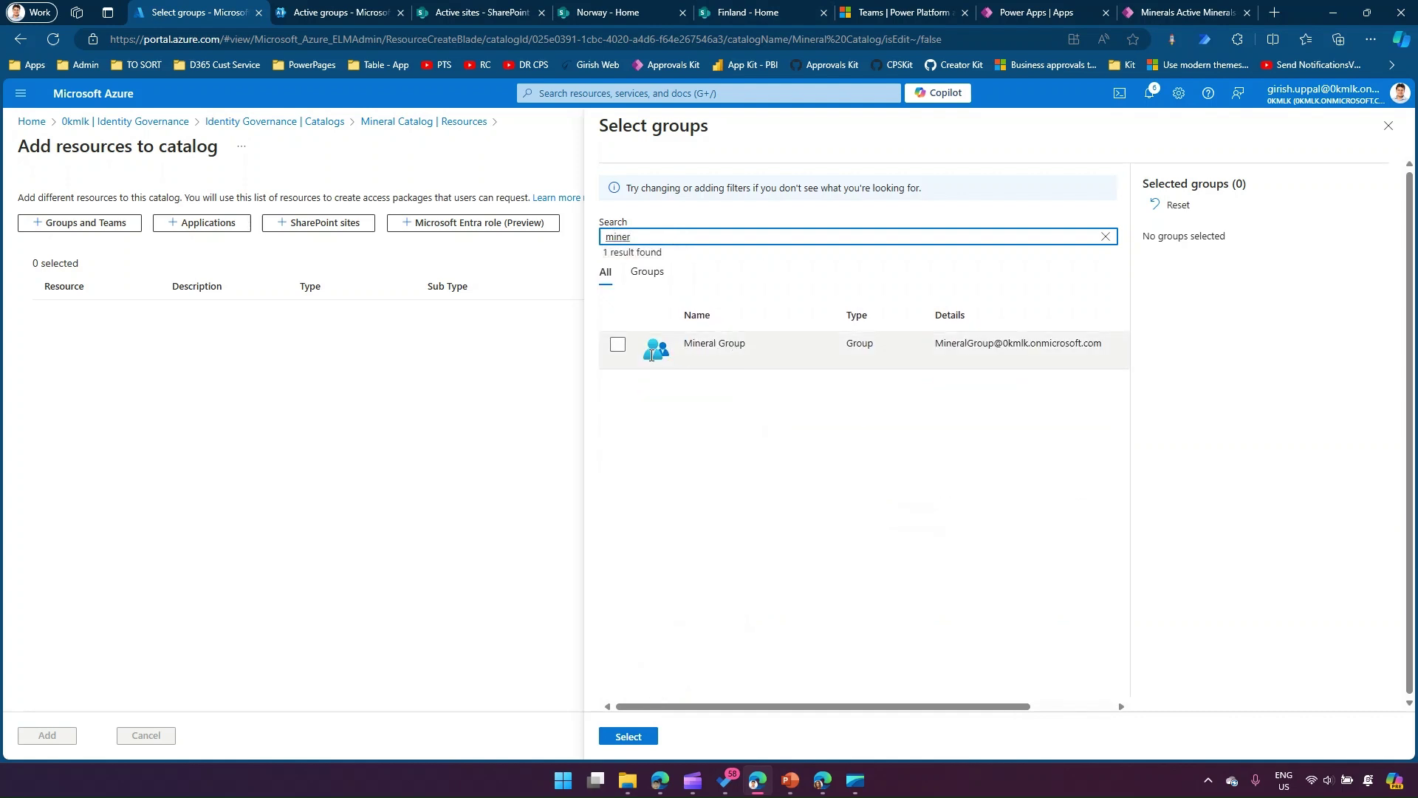
click(618, 345)
click(628, 737)
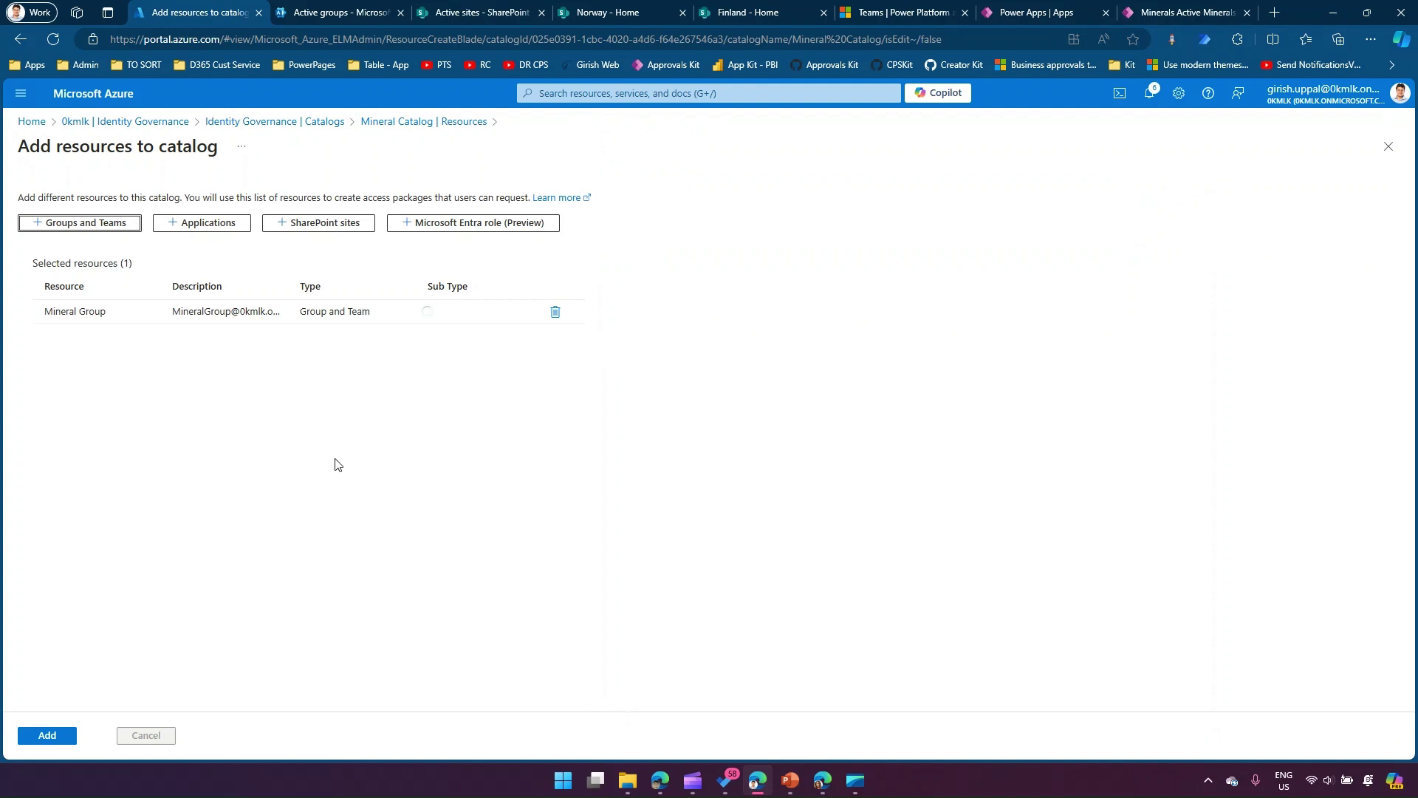
Select the Norway and Finland SharePoint sites as further resources and add the whole selection to Mineral Catalog.
click(305, 225)
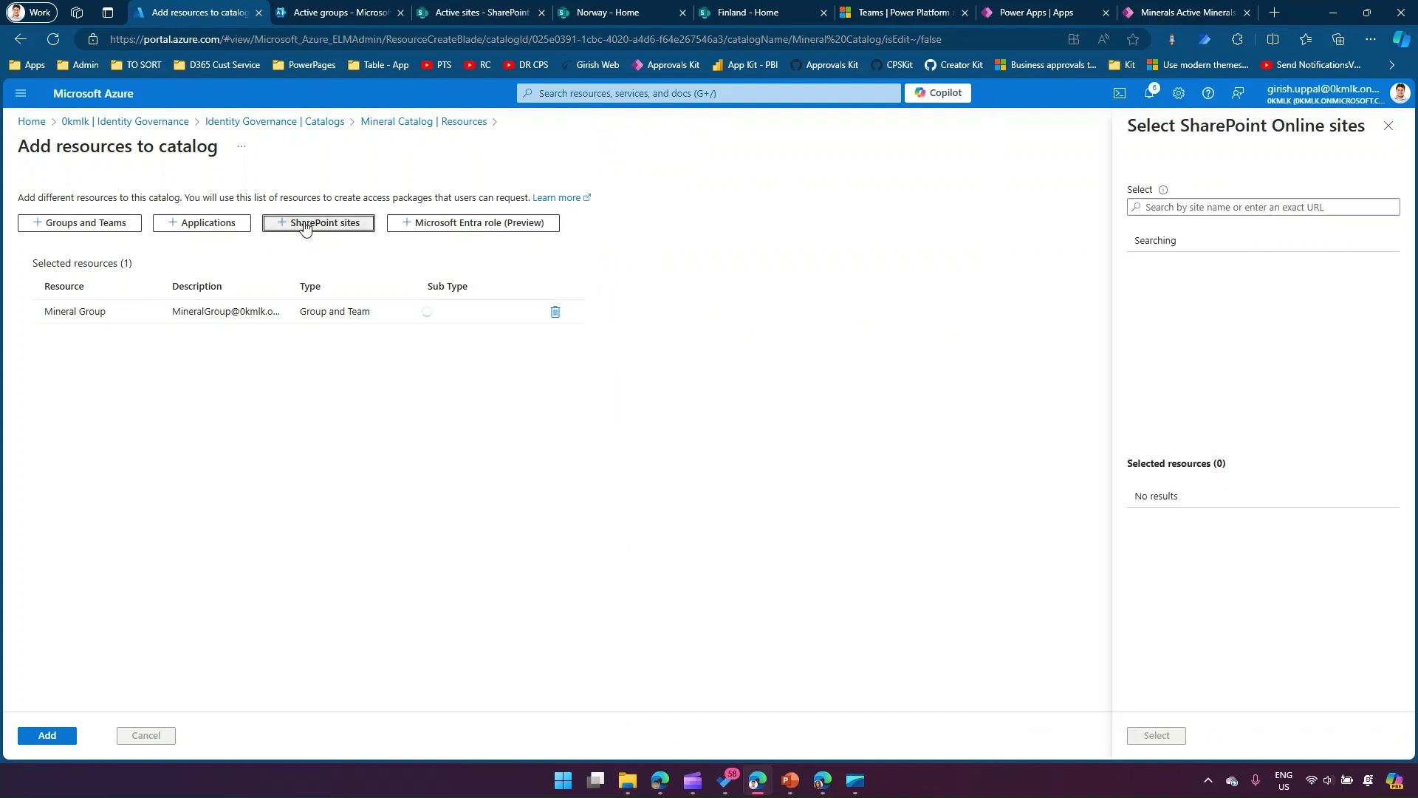
click(1187, 206)
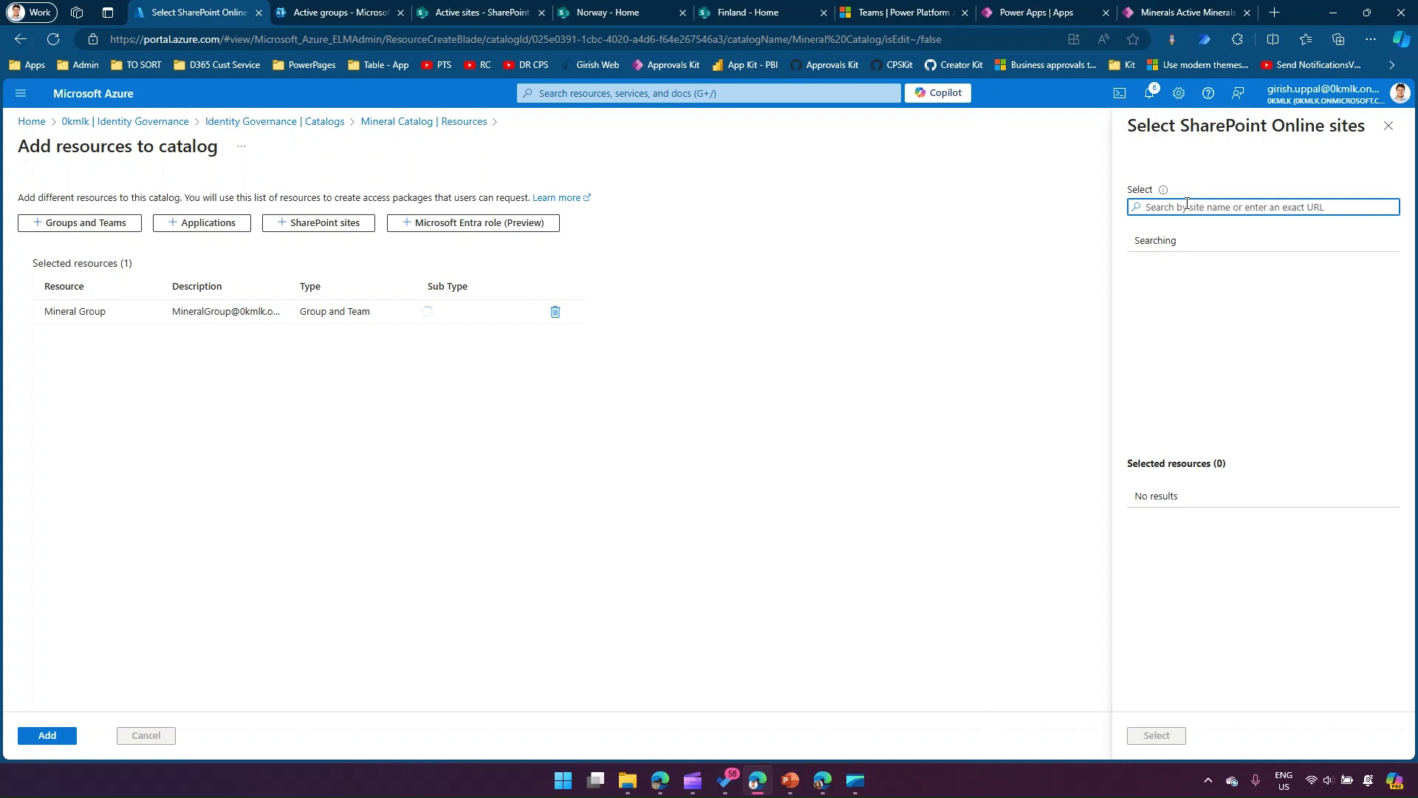
text(norway)
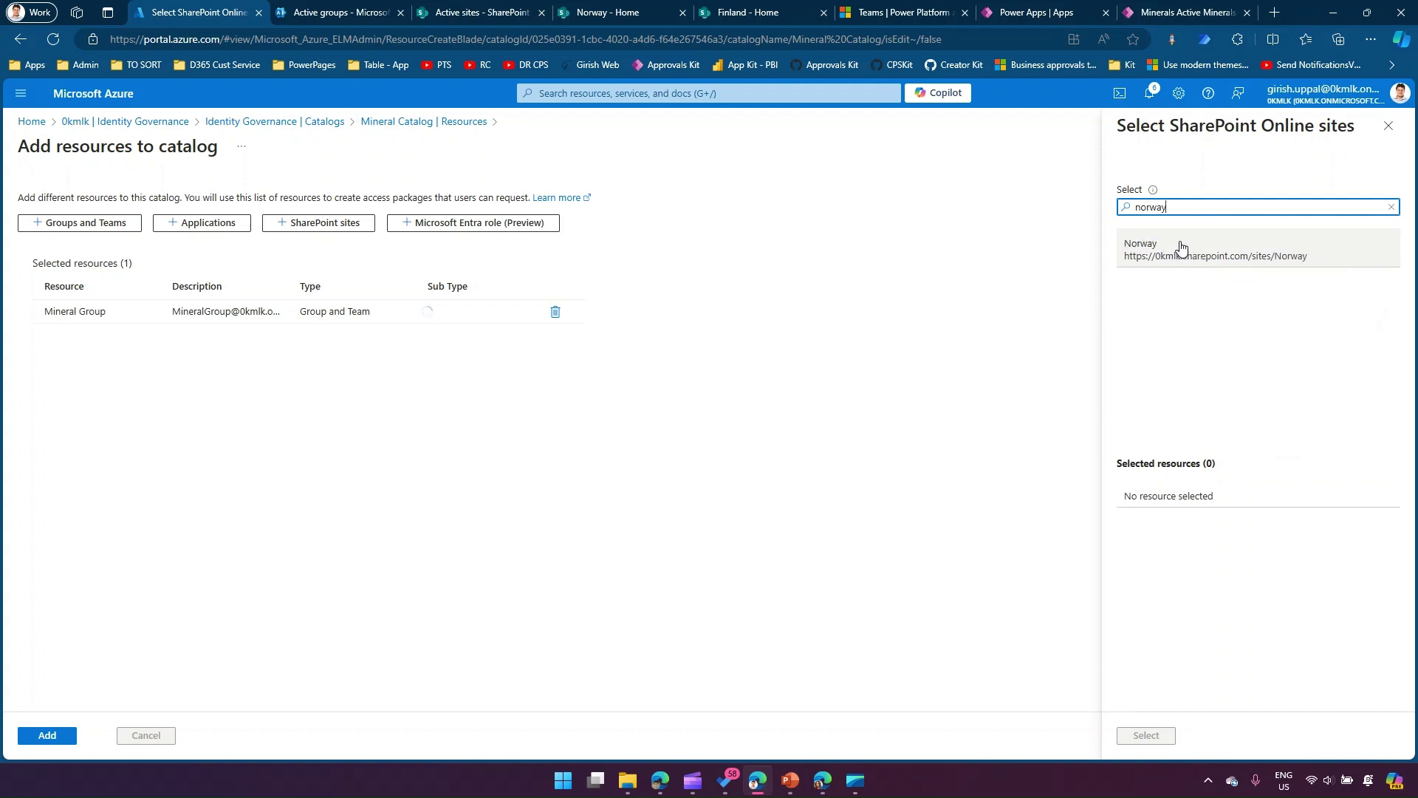
click(1178, 245)
drag(1171, 208, 1108, 213)
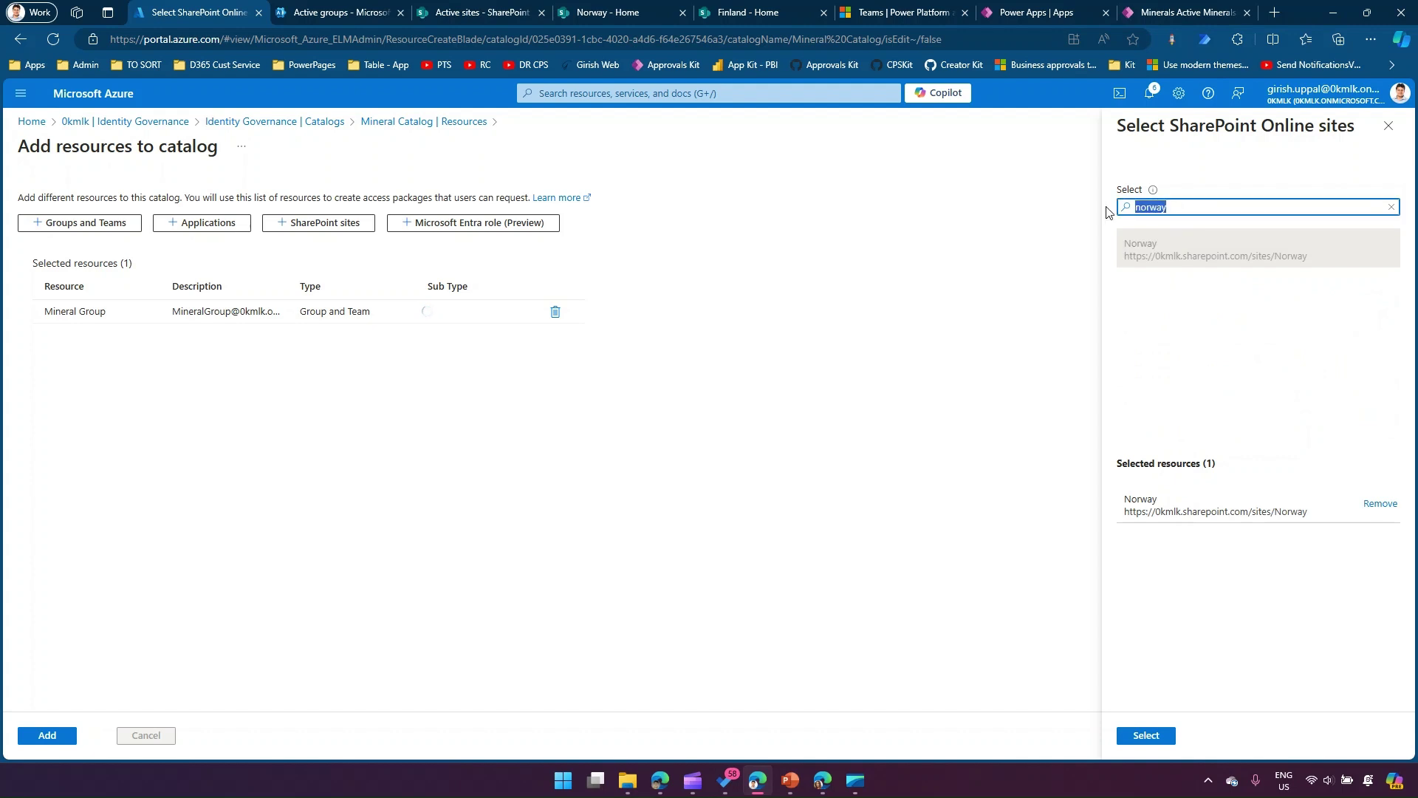
text(finland)
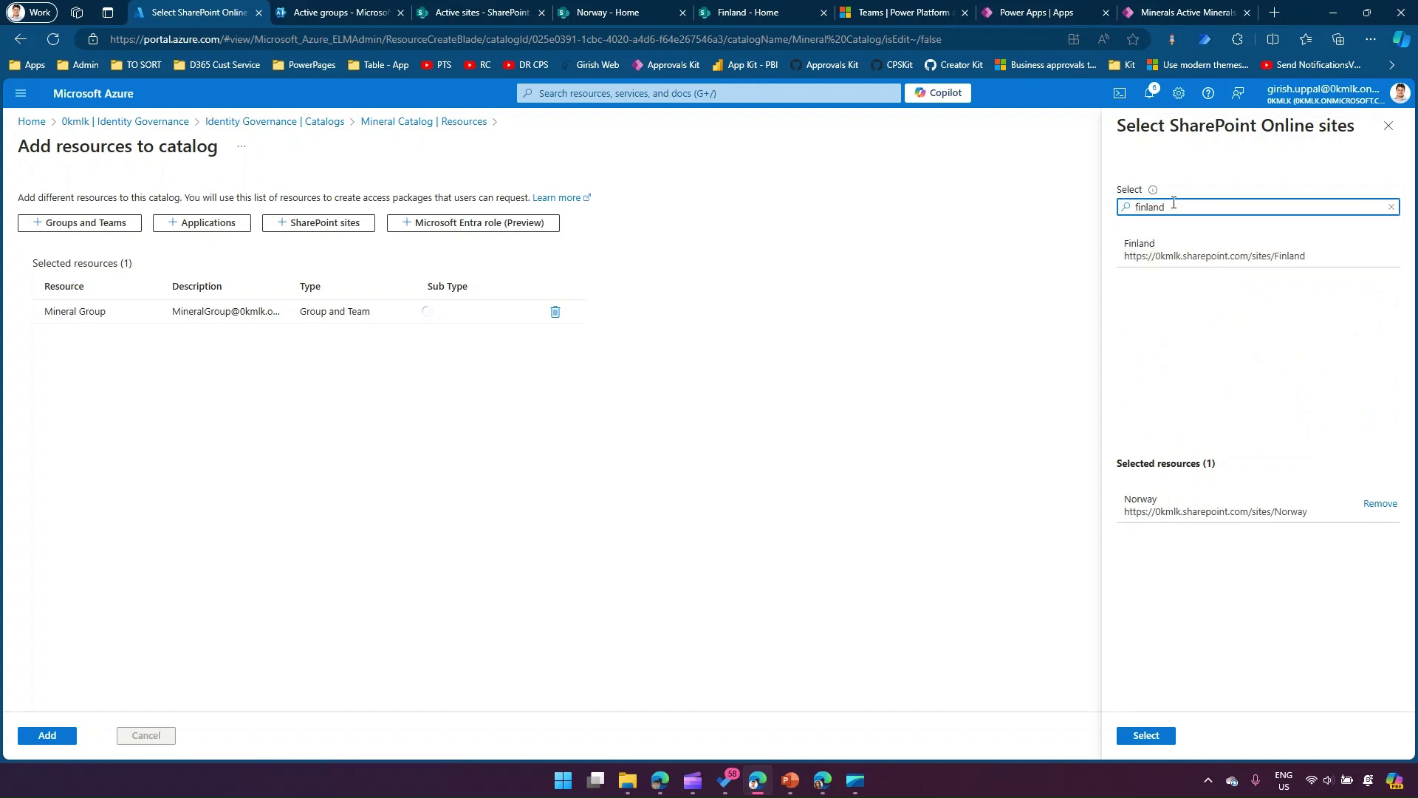
click(1177, 255)
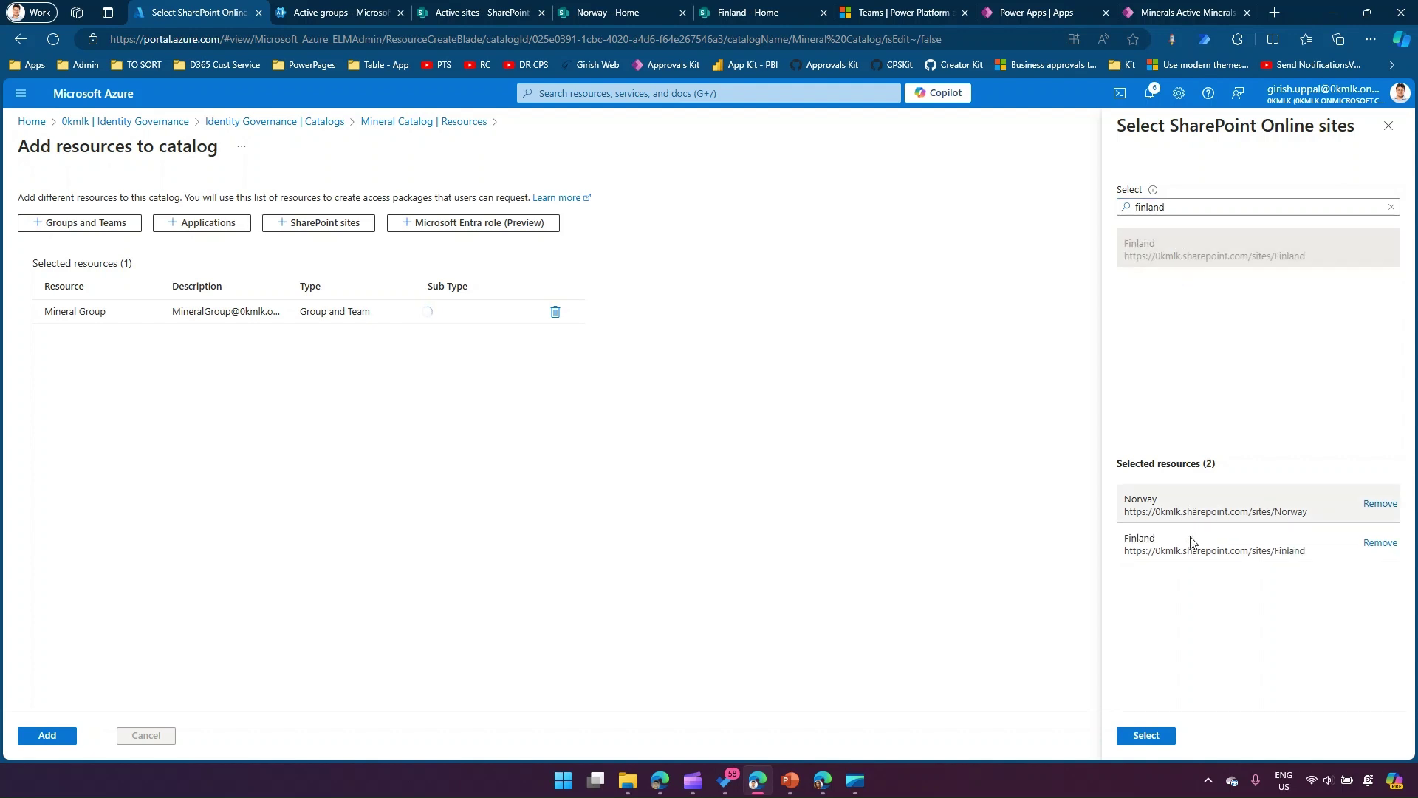
click(1165, 736)
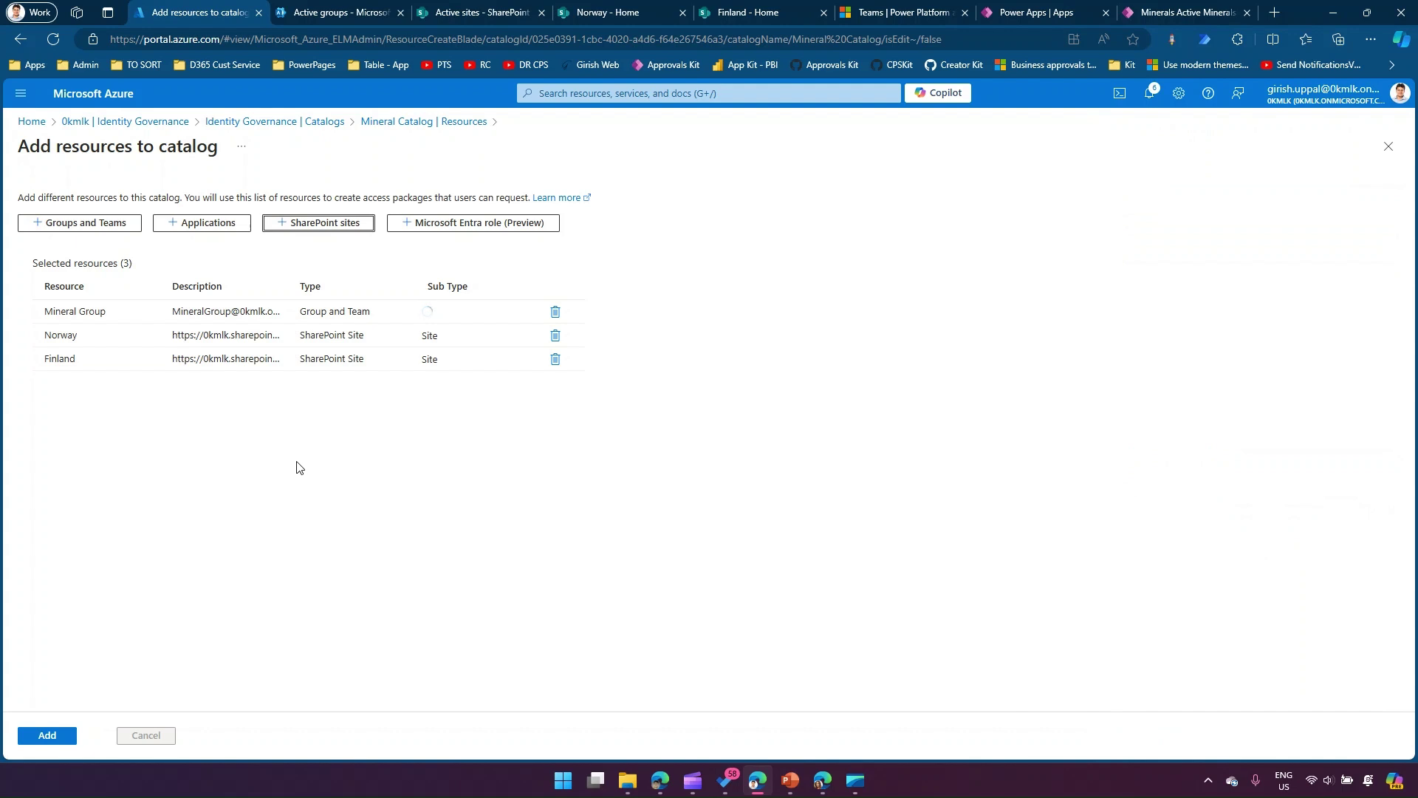
click(59, 748)
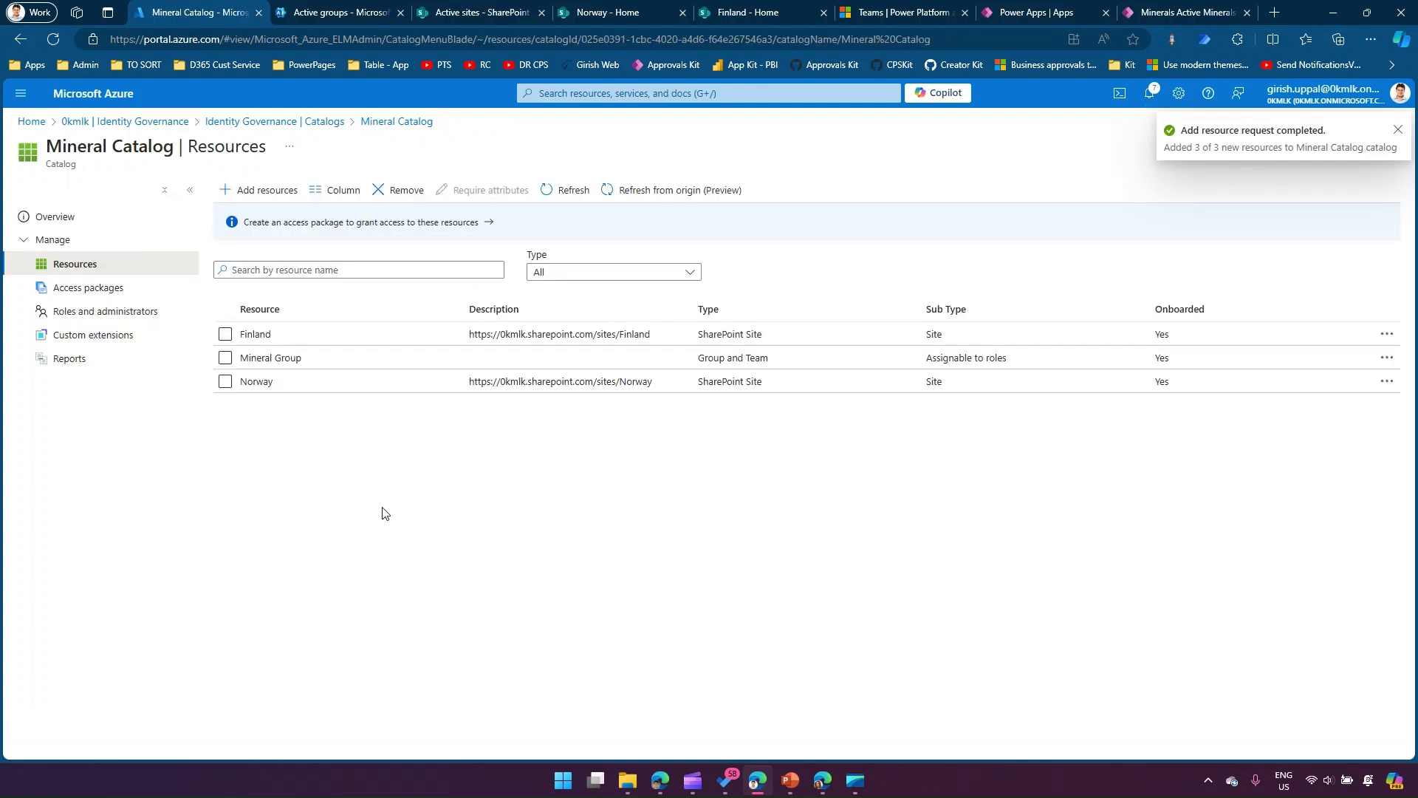
Start a new access package in Mineral Catalog named Mineral Access Package, reuse the name as its description, and proceed to resource roles.
click(105, 289)
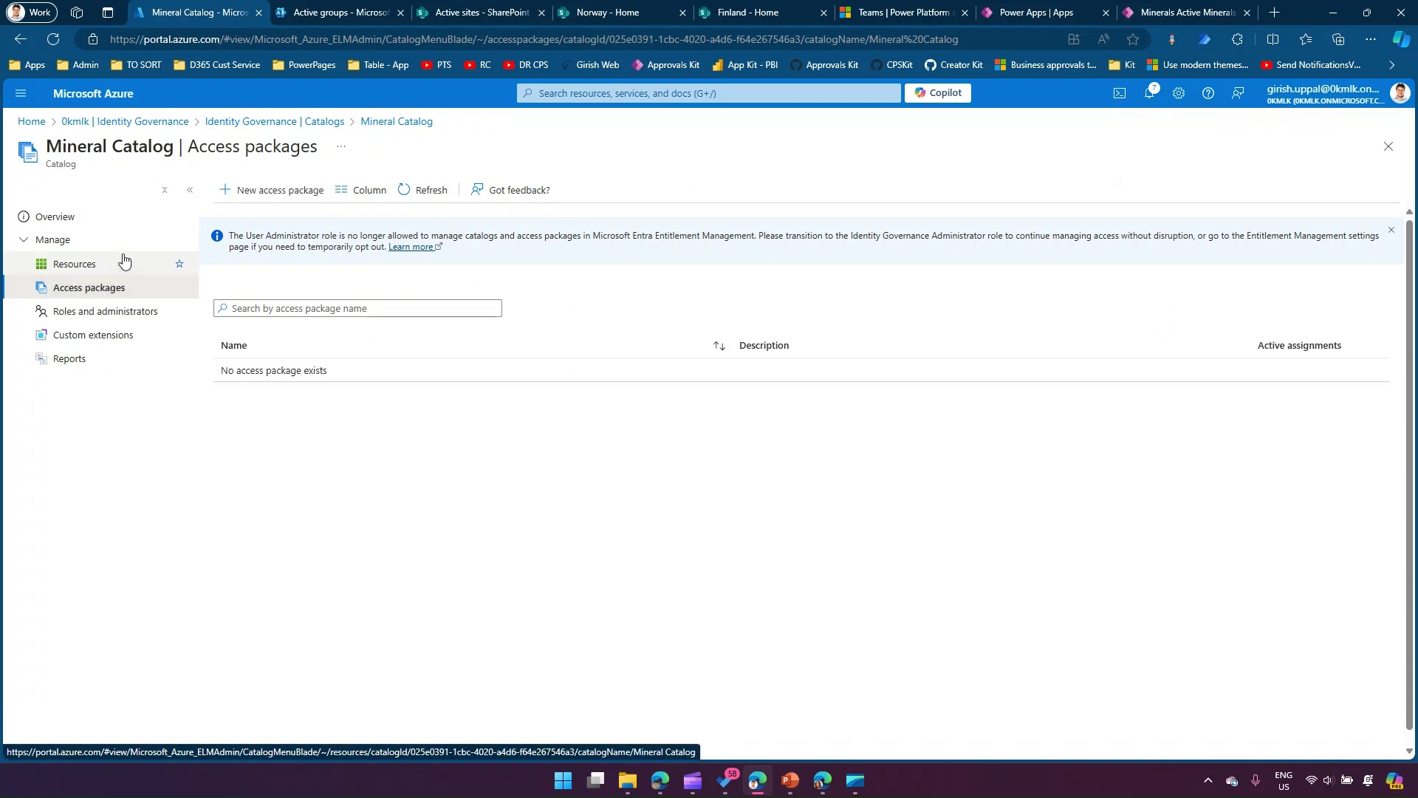
click(281, 192)
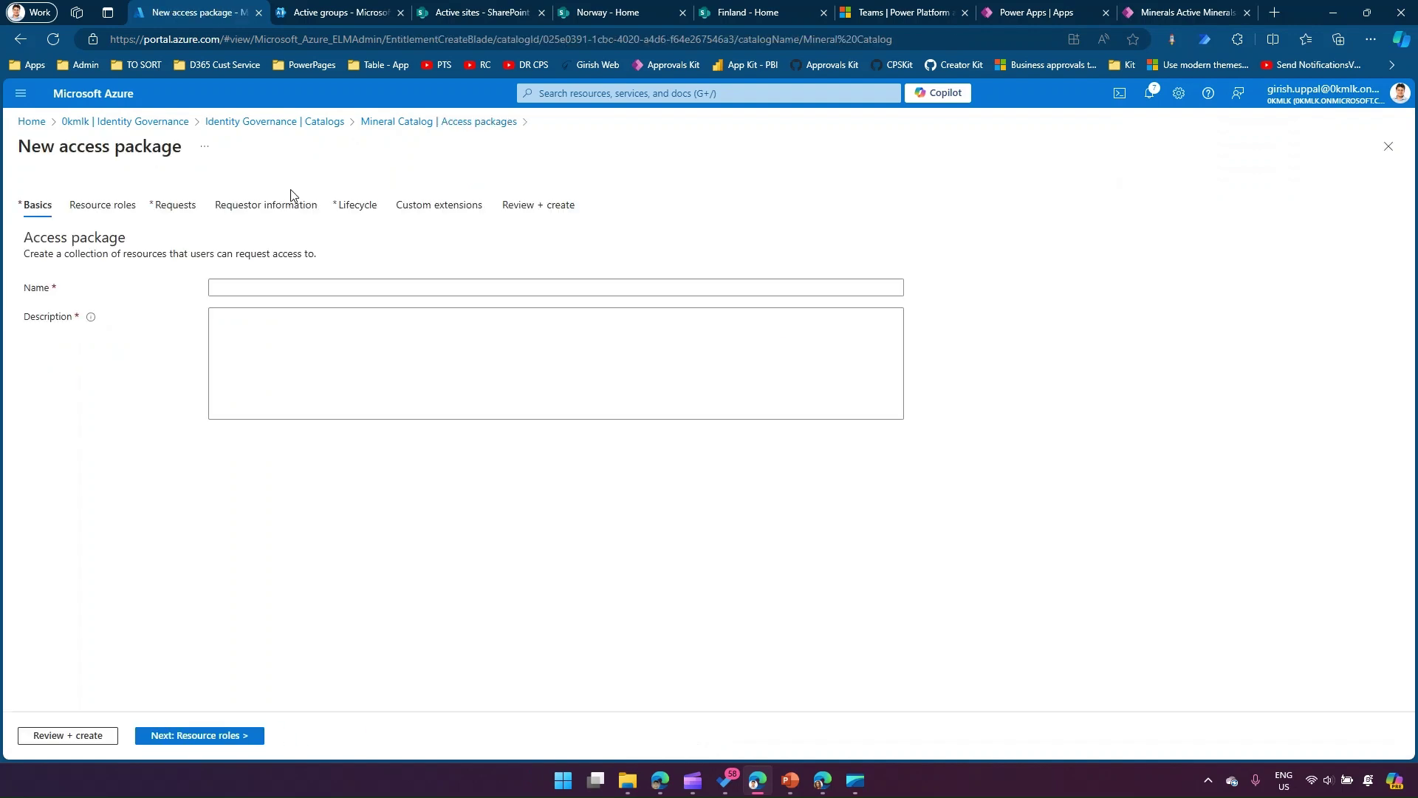
double_click(378, 283)
click(387, 286)
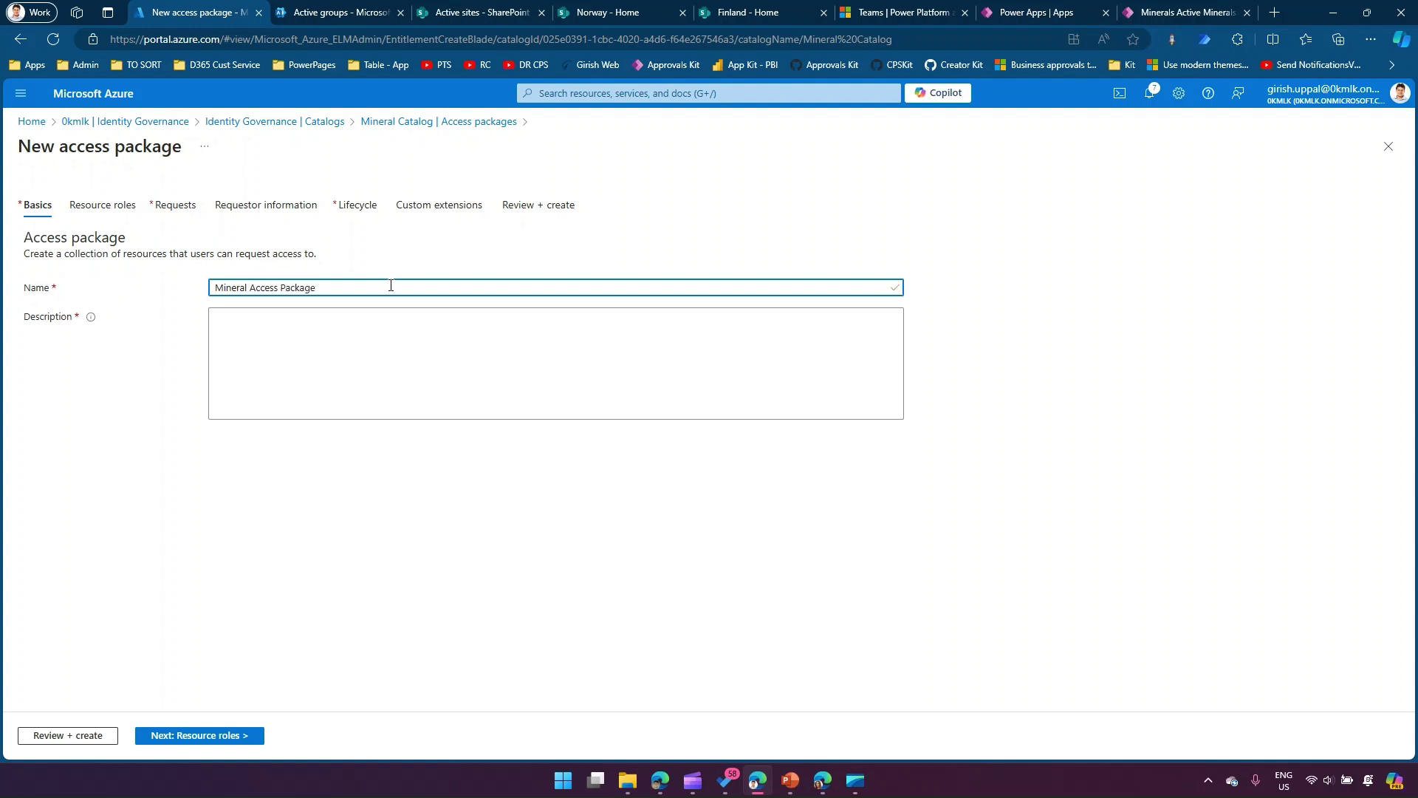
key(ctrl+a)
key(ctrl+c)
click(418, 330)
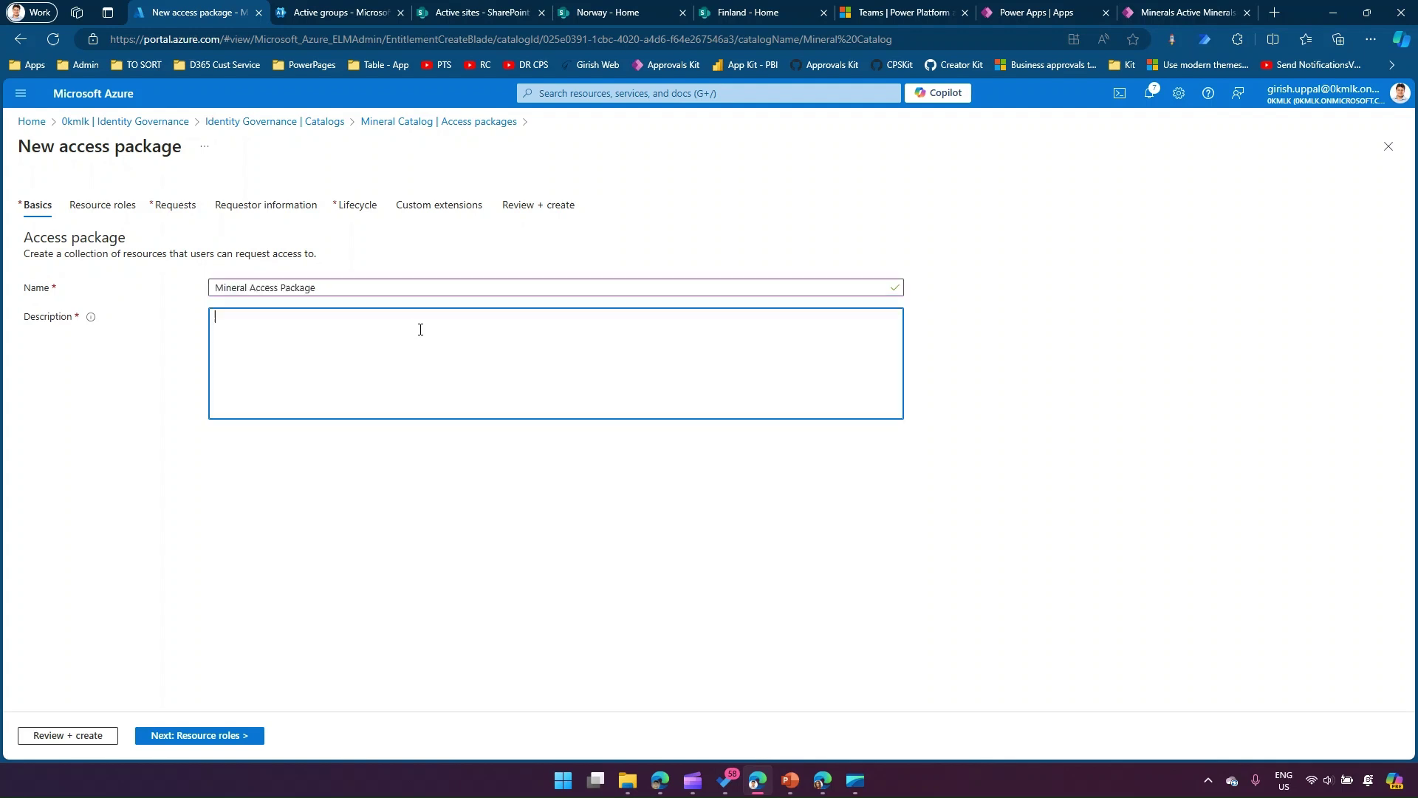
key(ctrl+v)
click(207, 735)
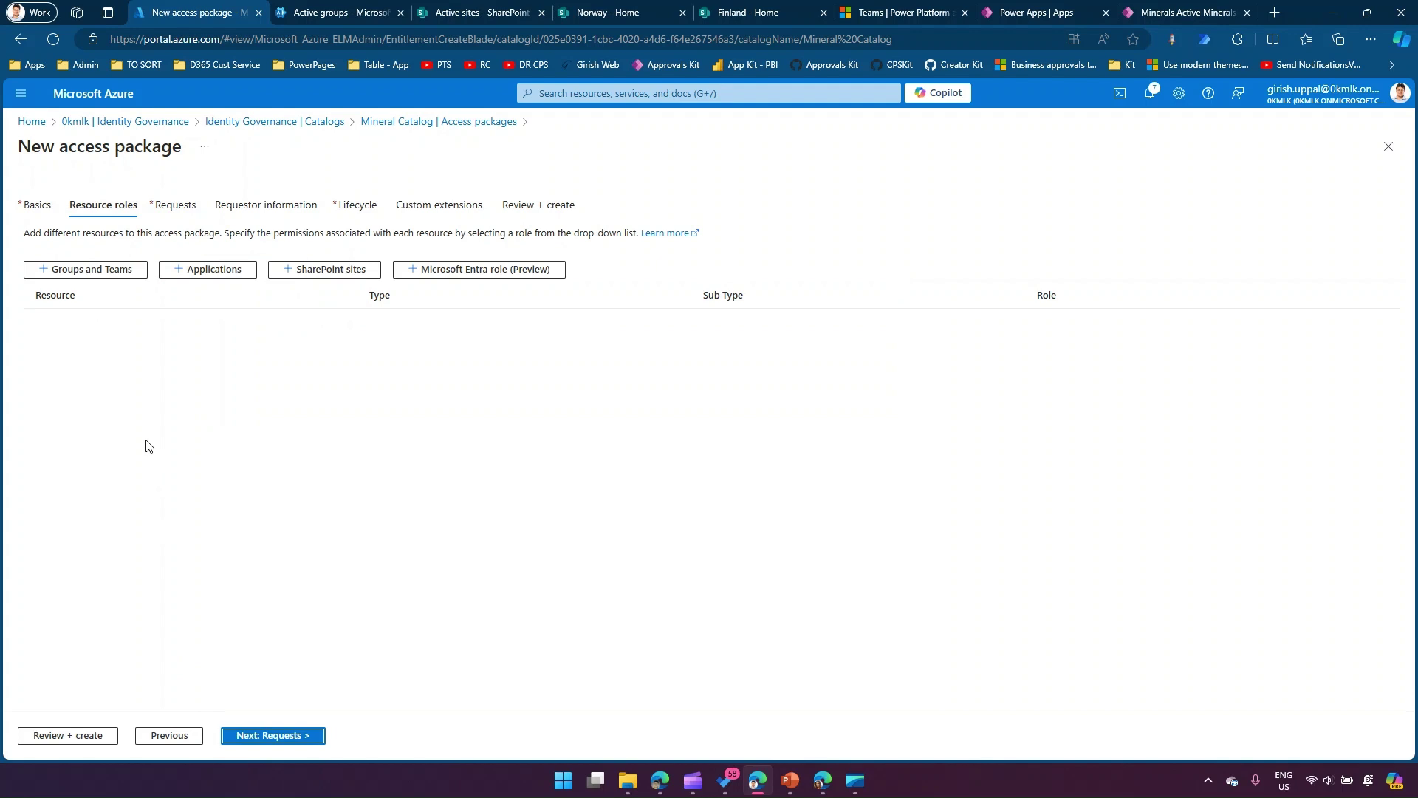
Add the Finland and Norway SharePoint sites from the catalog to the access package's resources.
click(85, 271)
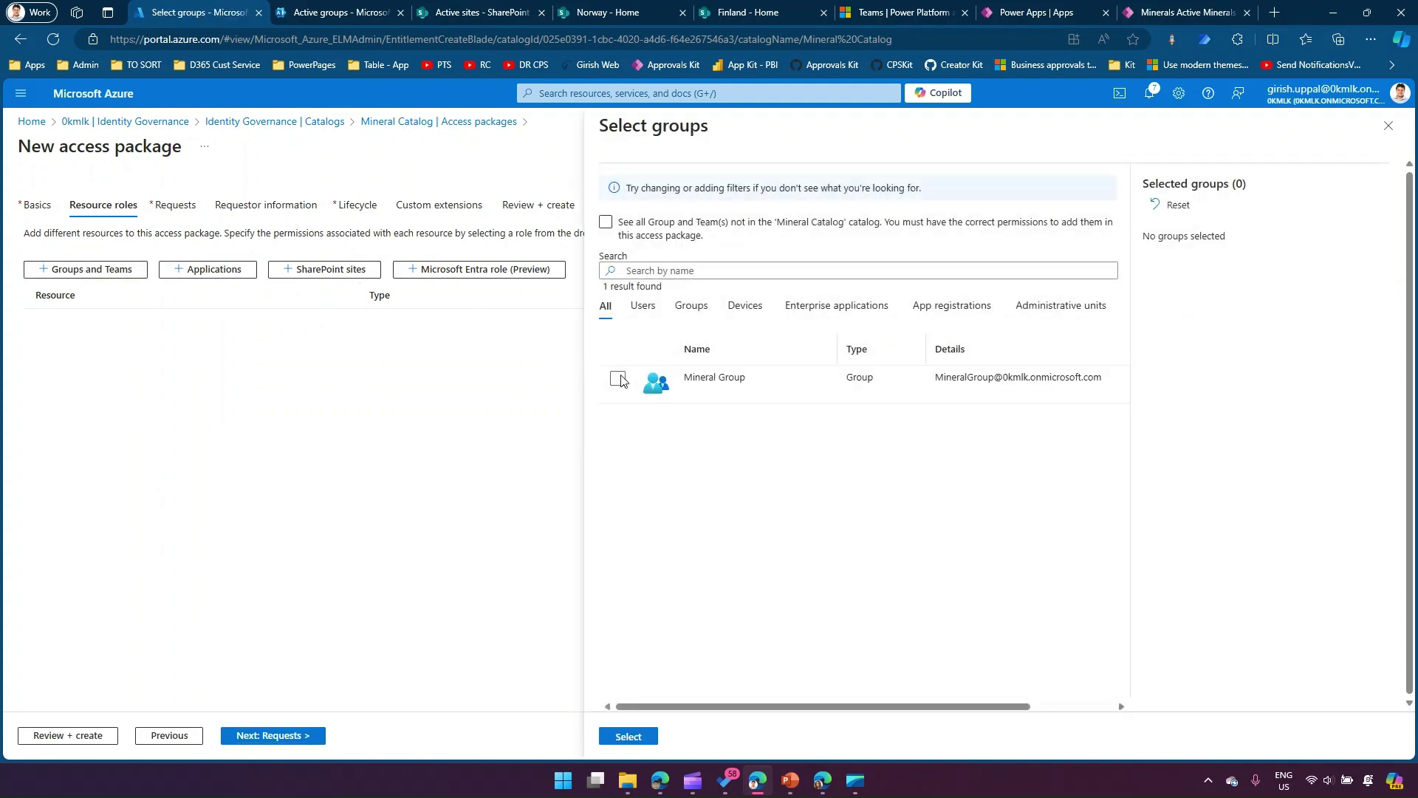
click(627, 736)
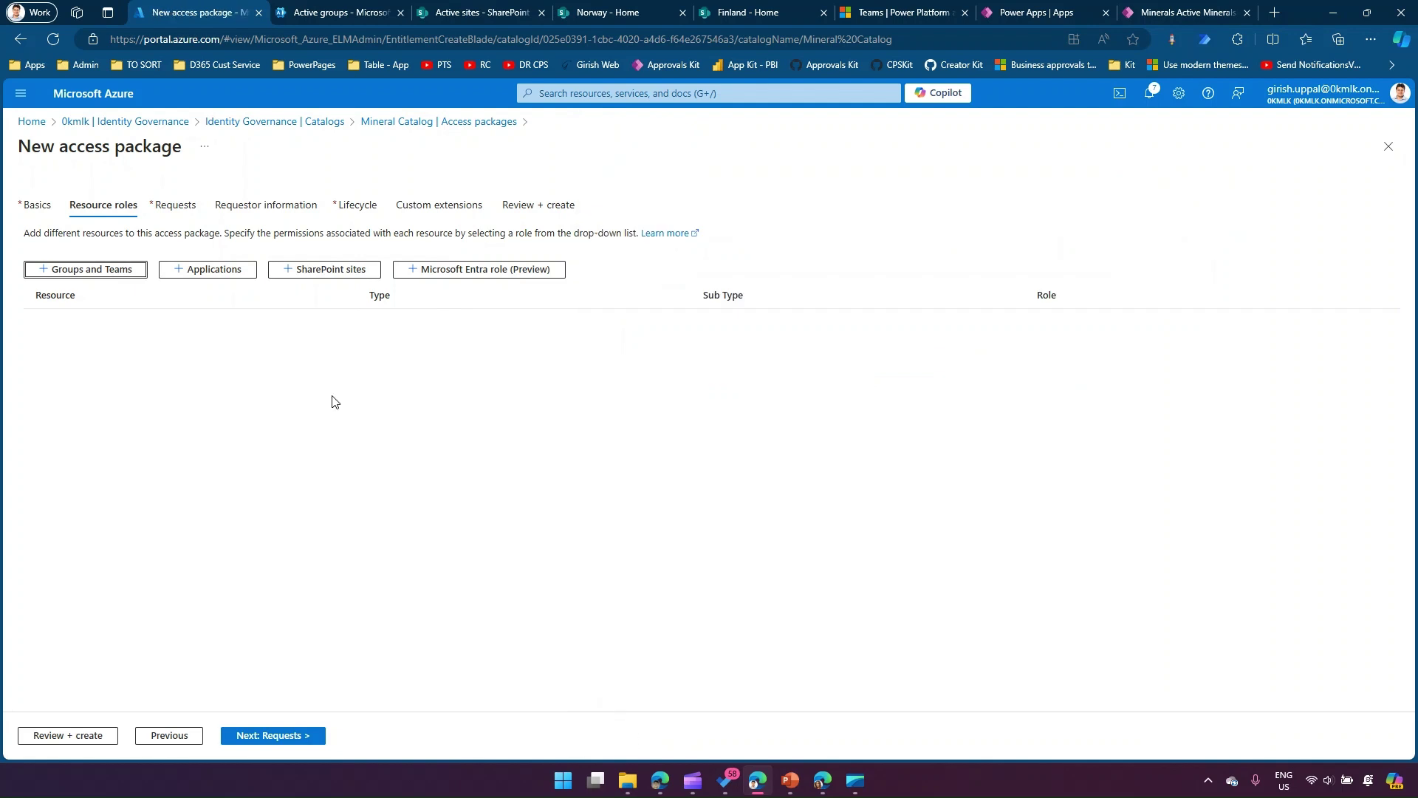
click(317, 273)
click(1115, 281)
click(1130, 319)
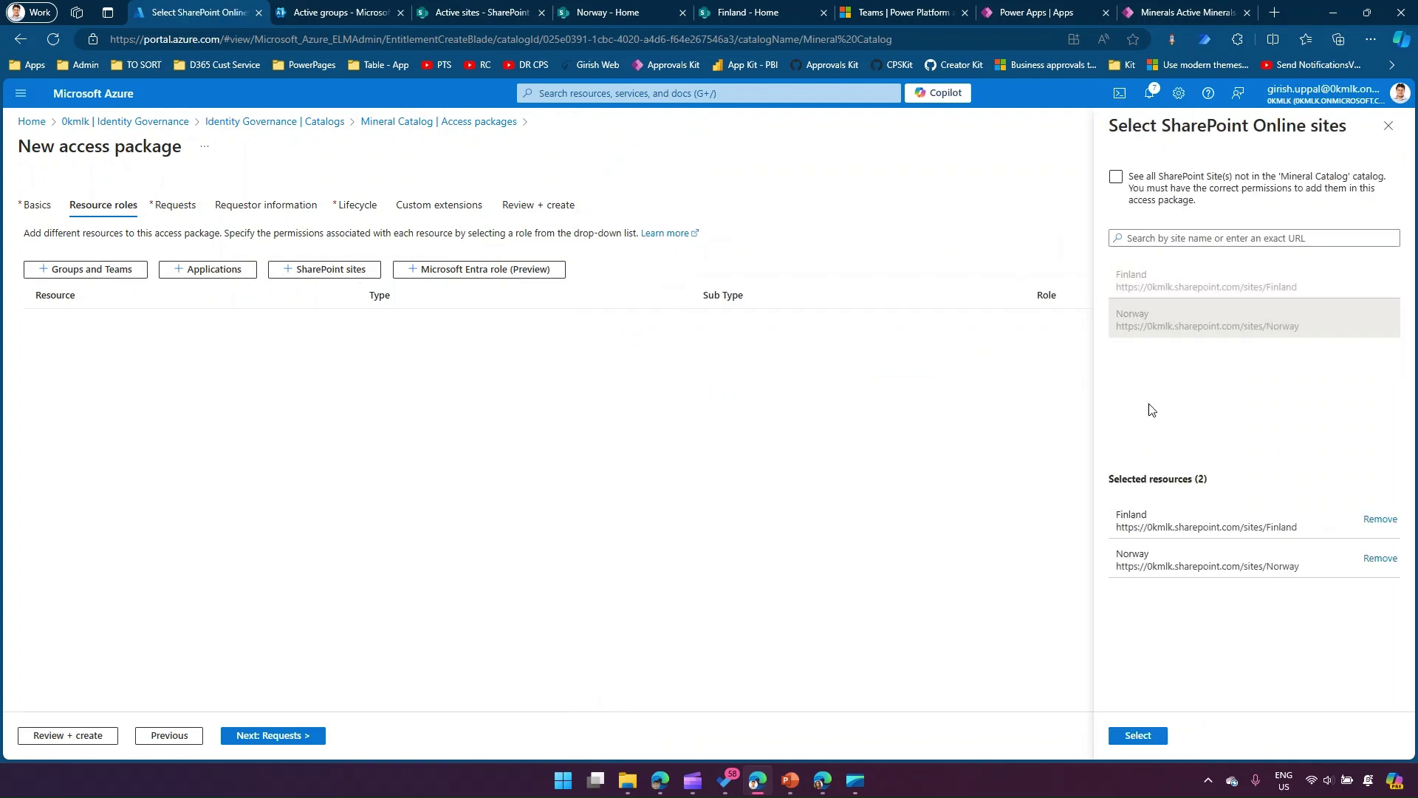
click(1137, 735)
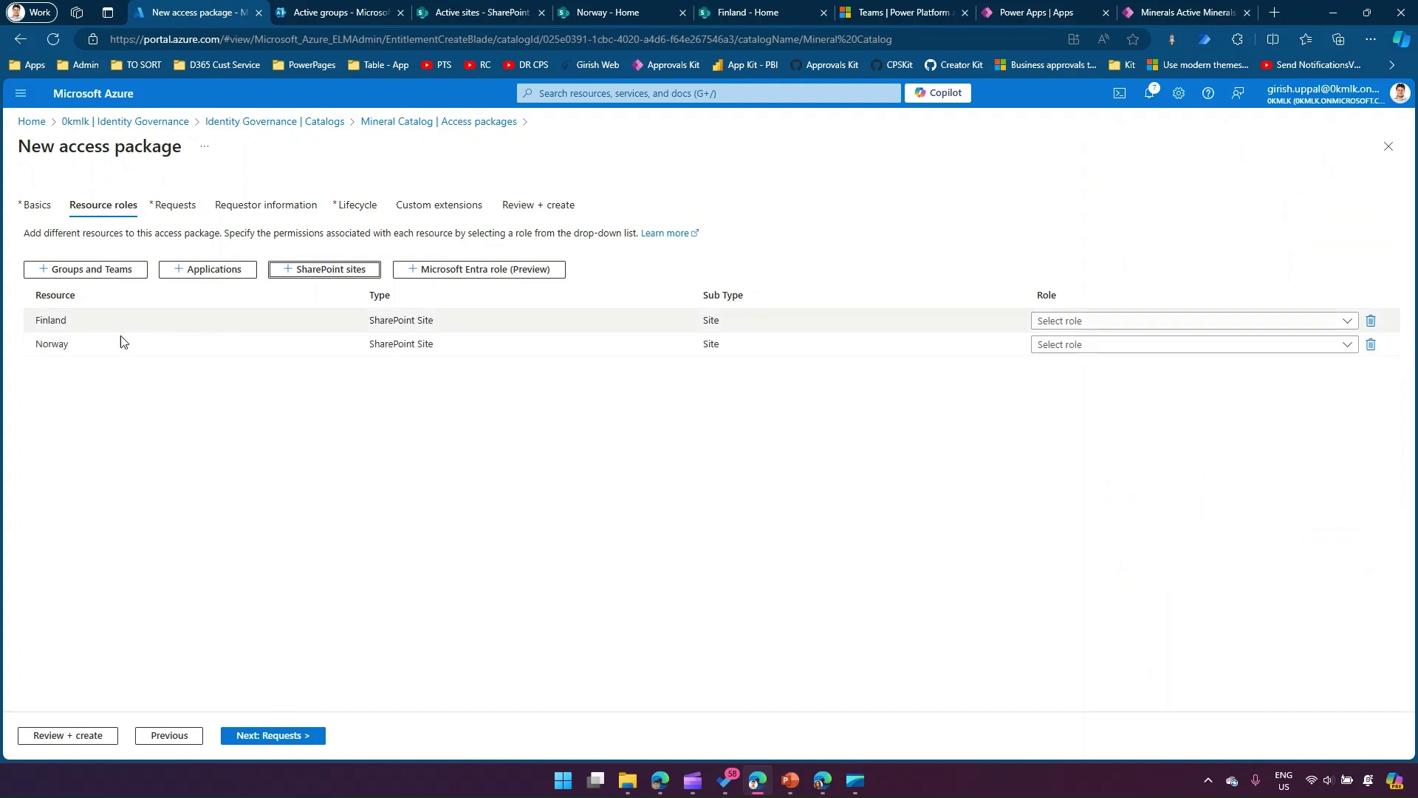
Add Mineral Group to the access package's resources and proceed to the request policy.
click(83, 277)
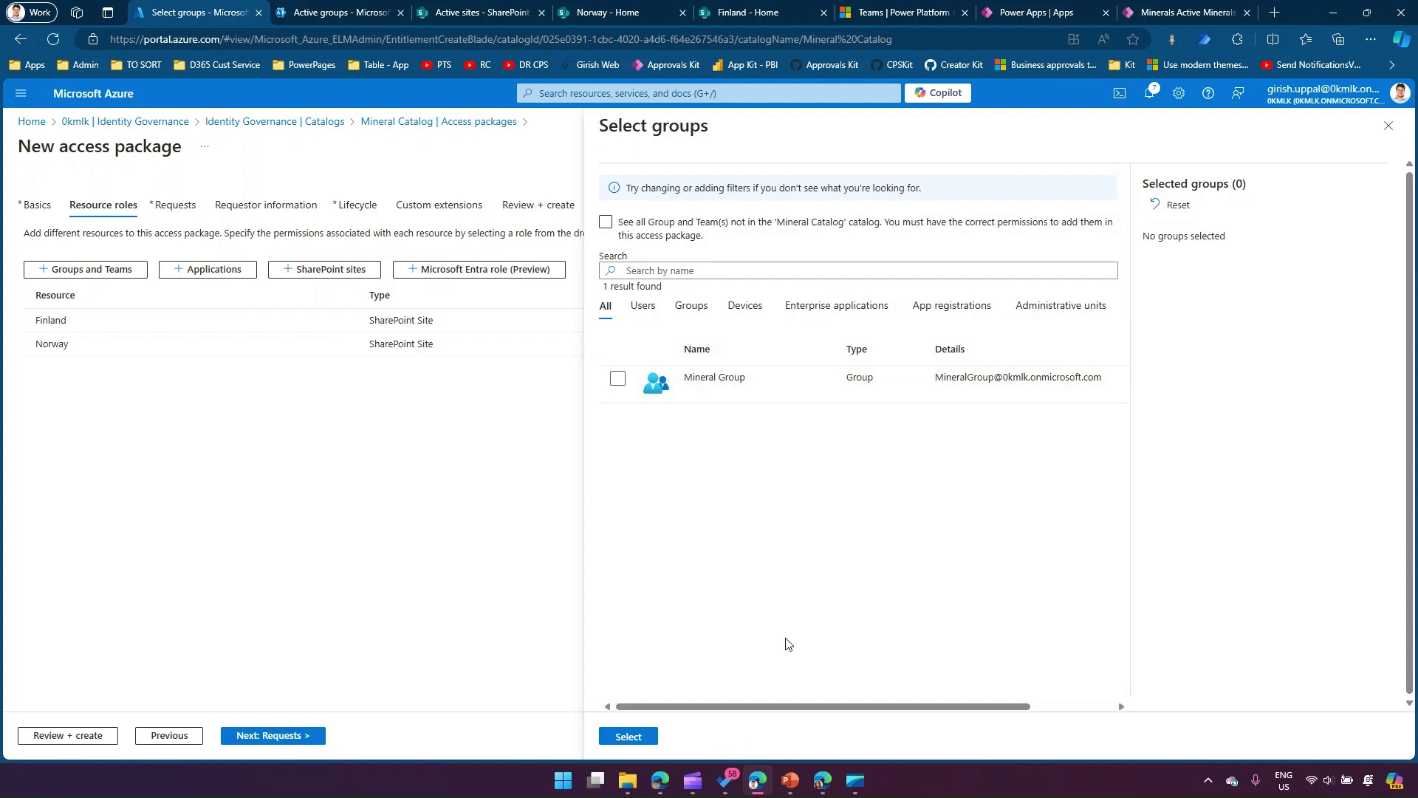
click(1388, 125)
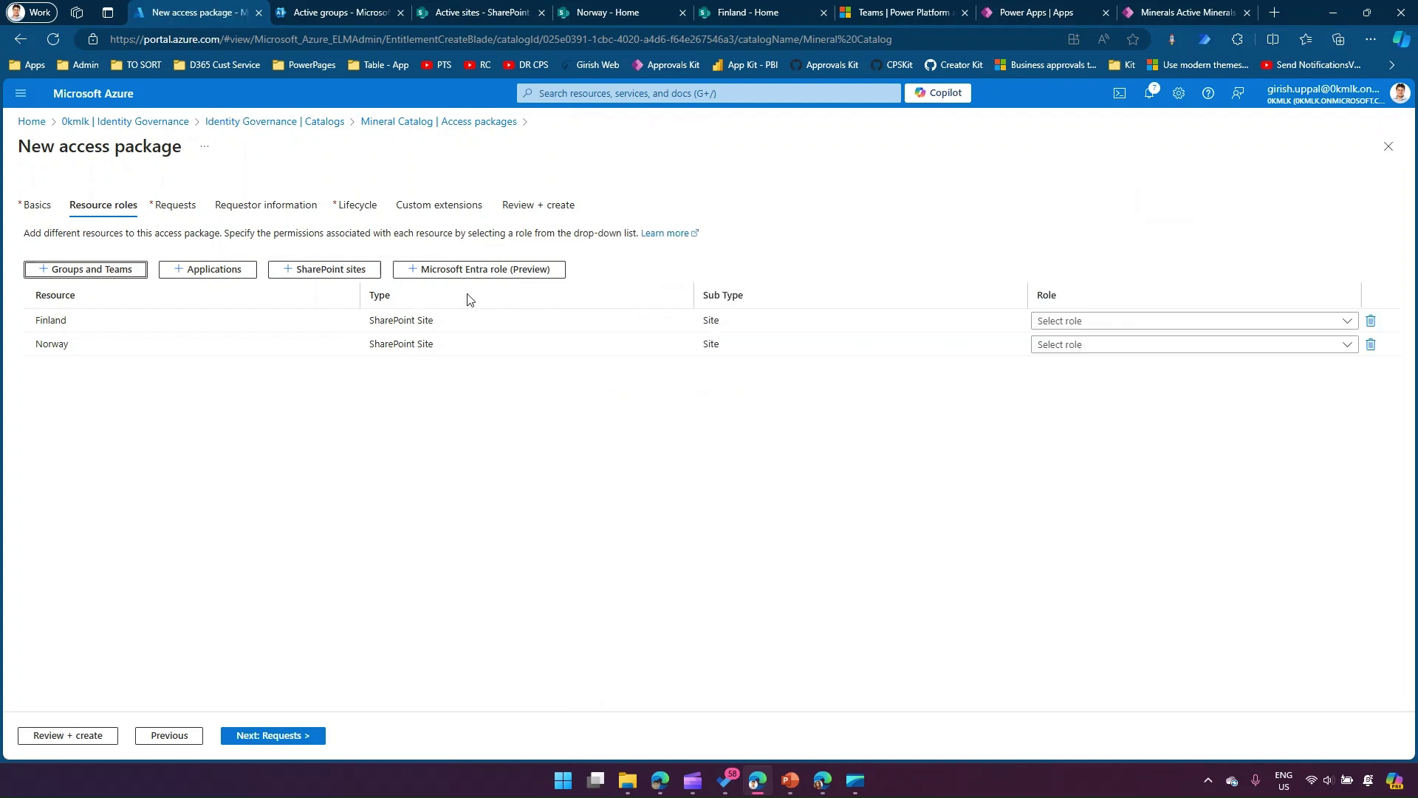
click(45, 270)
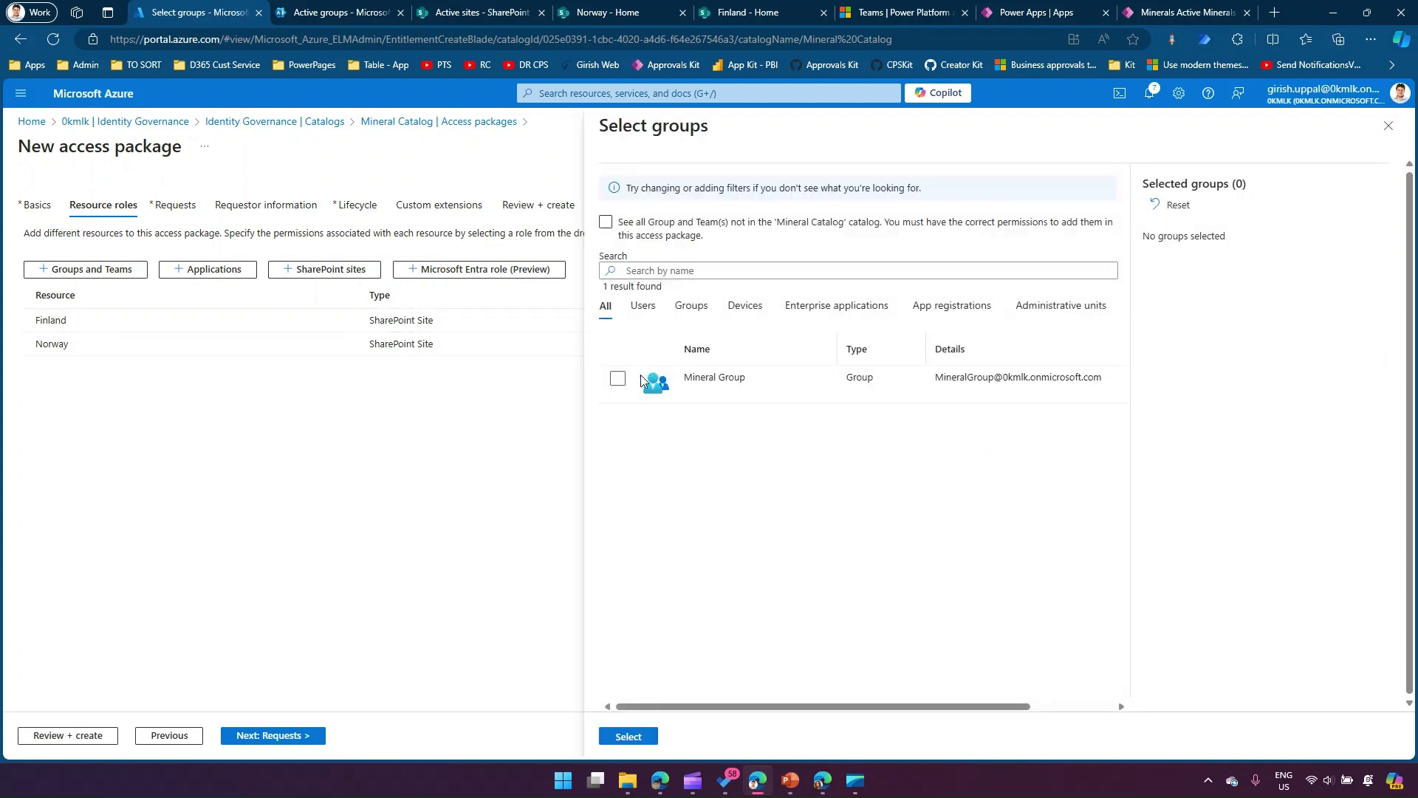
click(618, 378)
click(624, 736)
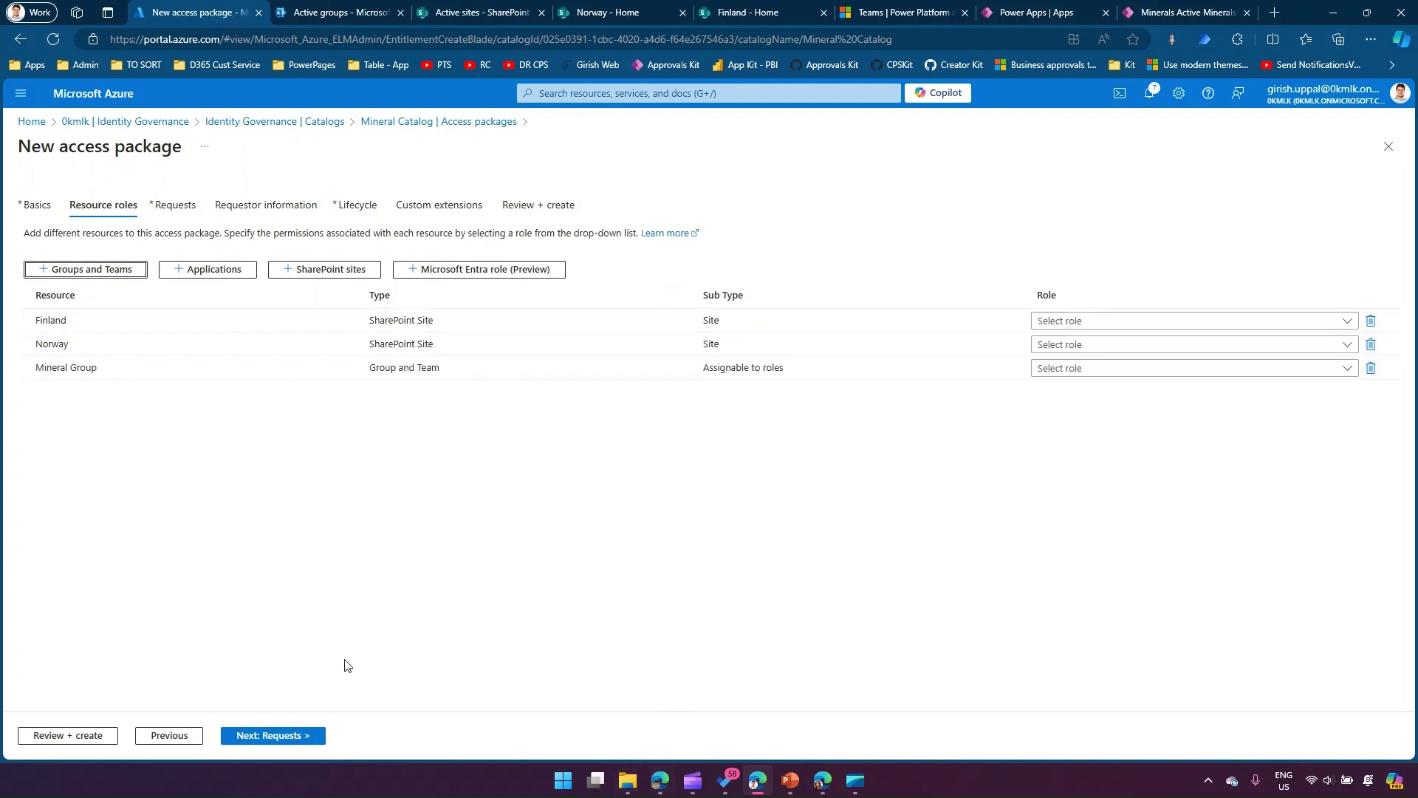
click(303, 735)
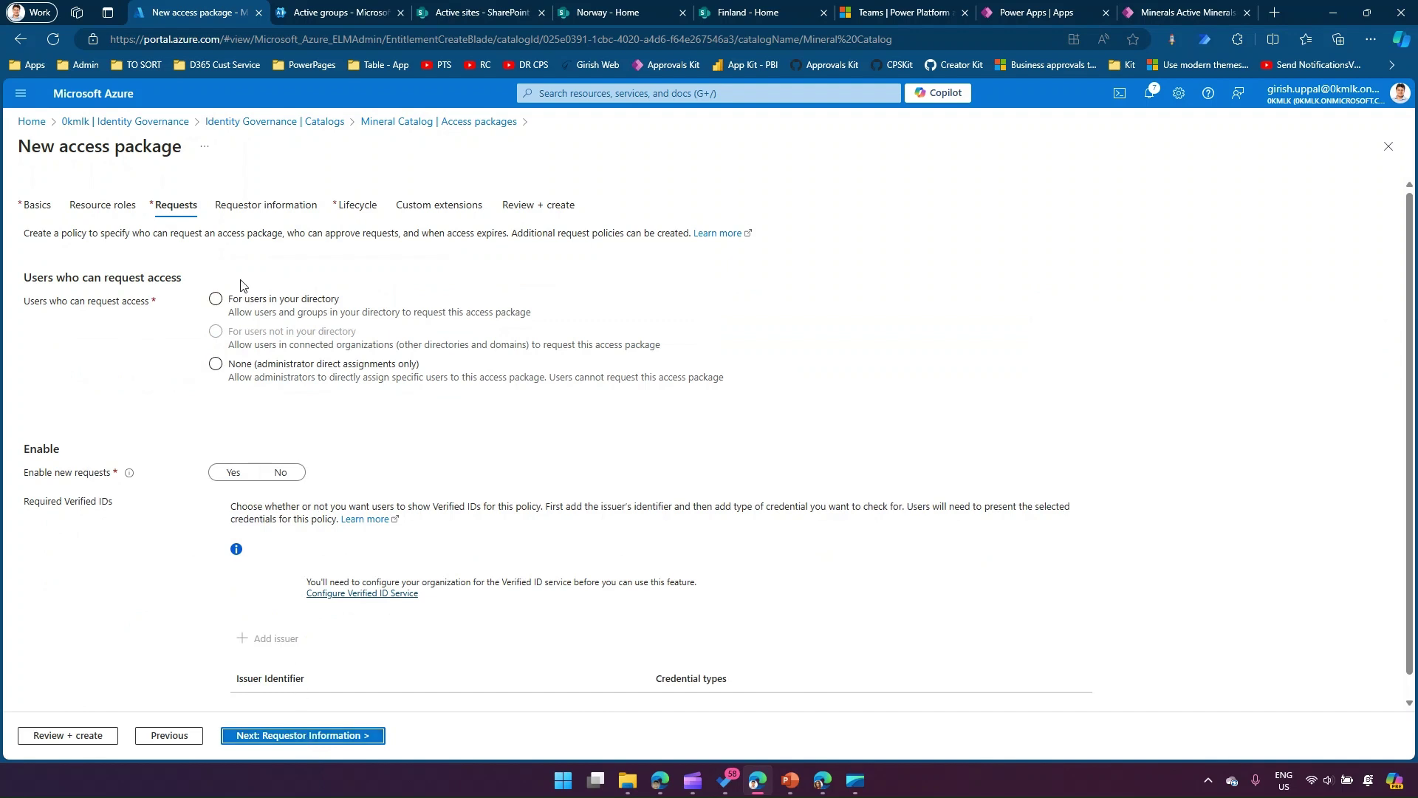
Allow requests for users in the directory, limited to specific users and groups, and add the intended user.
click(216, 299)
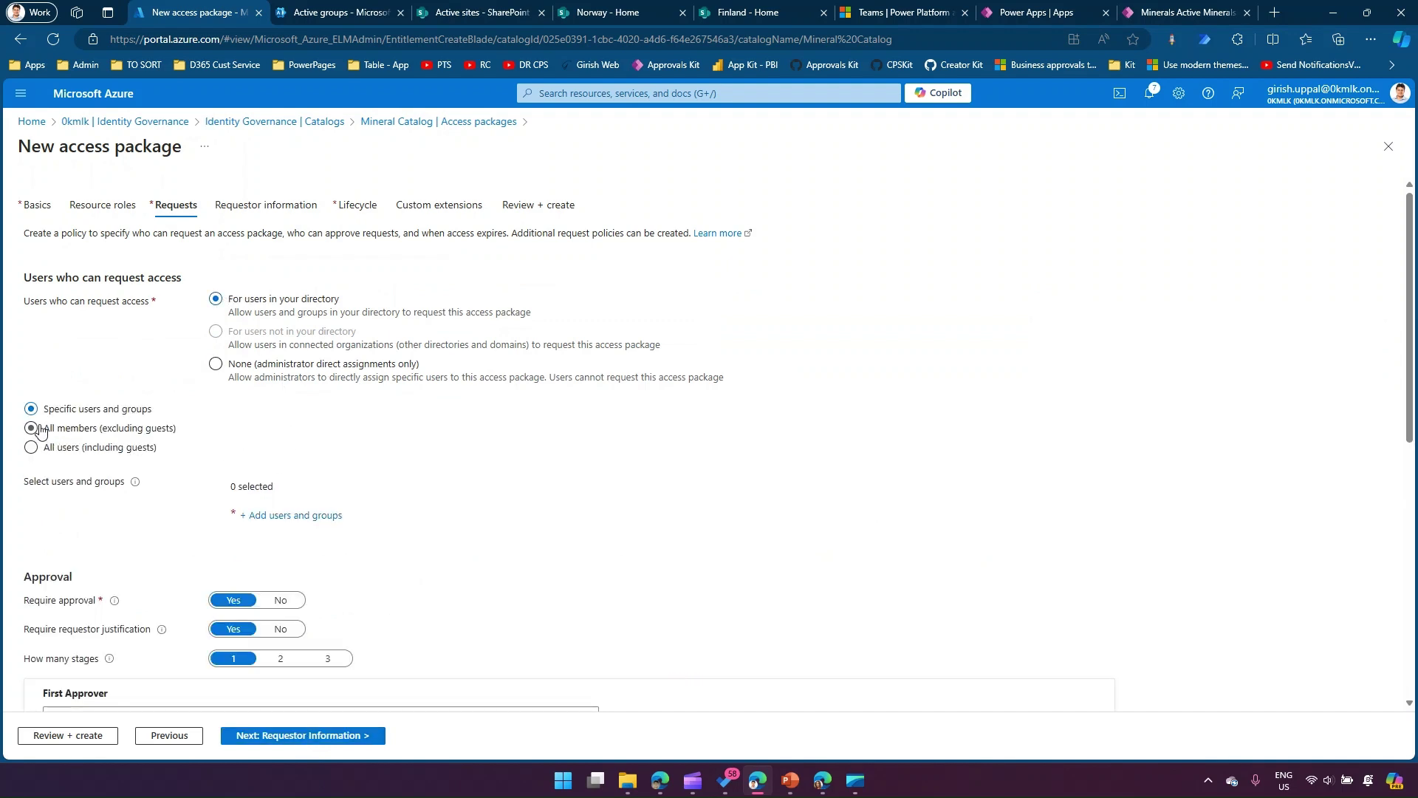
click(281, 517)
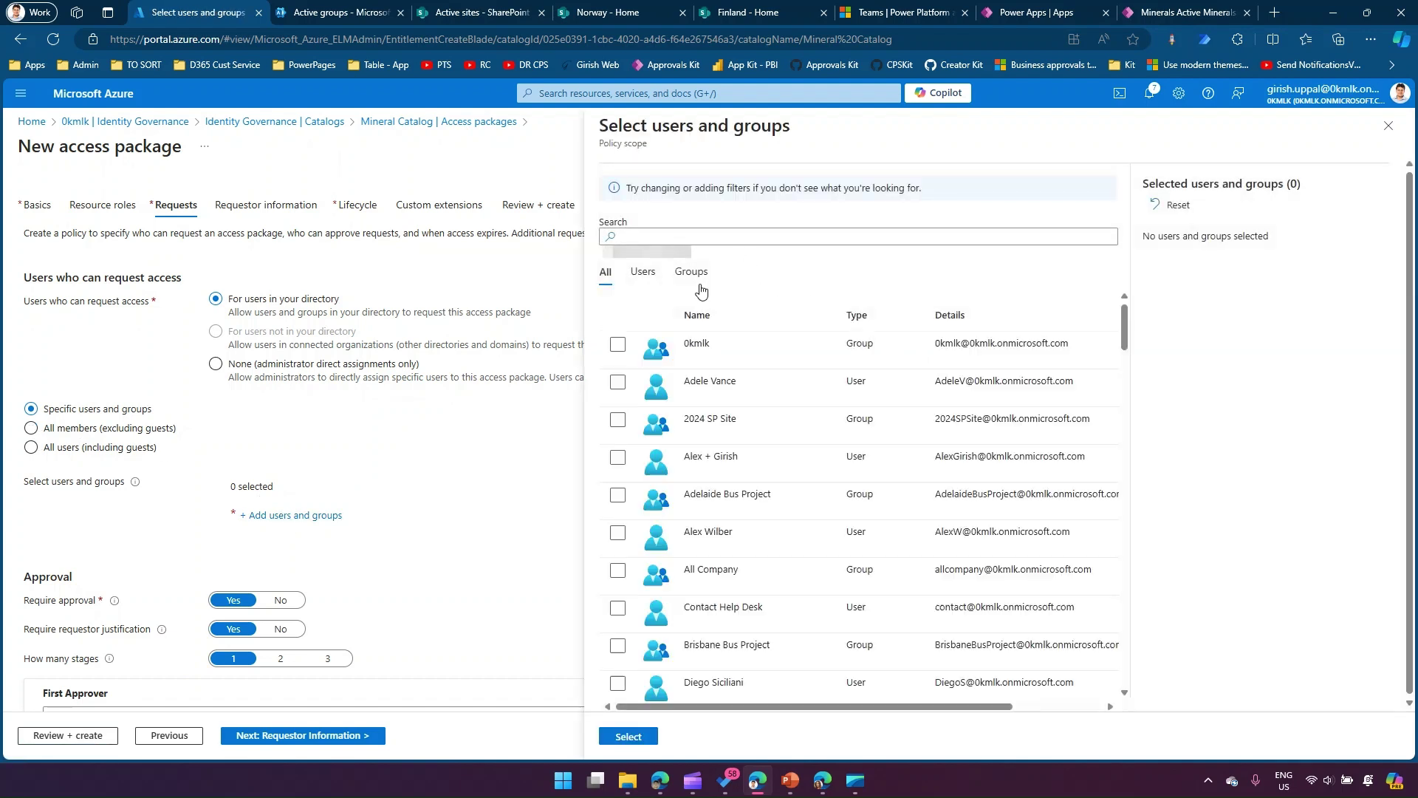
click(707, 239)
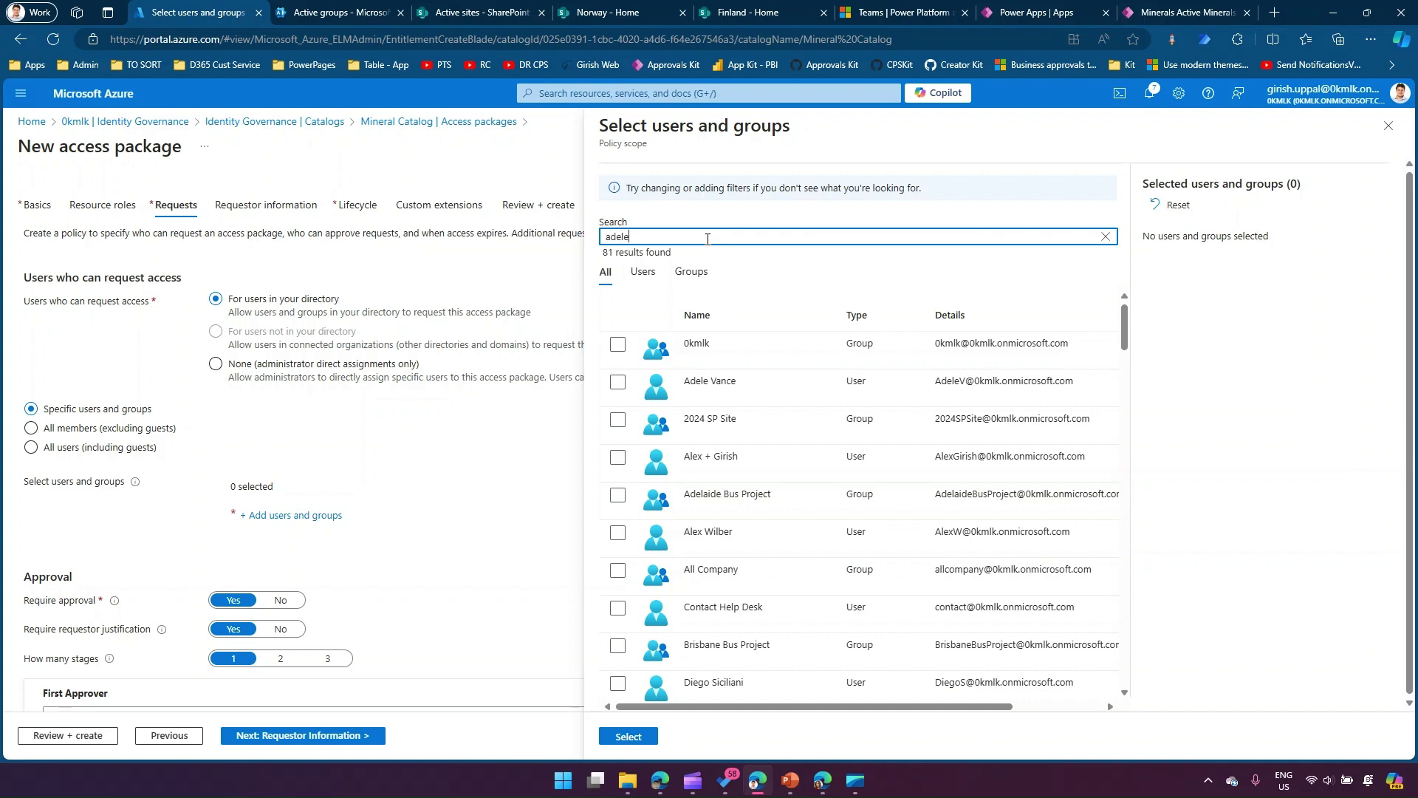
click(618, 344)
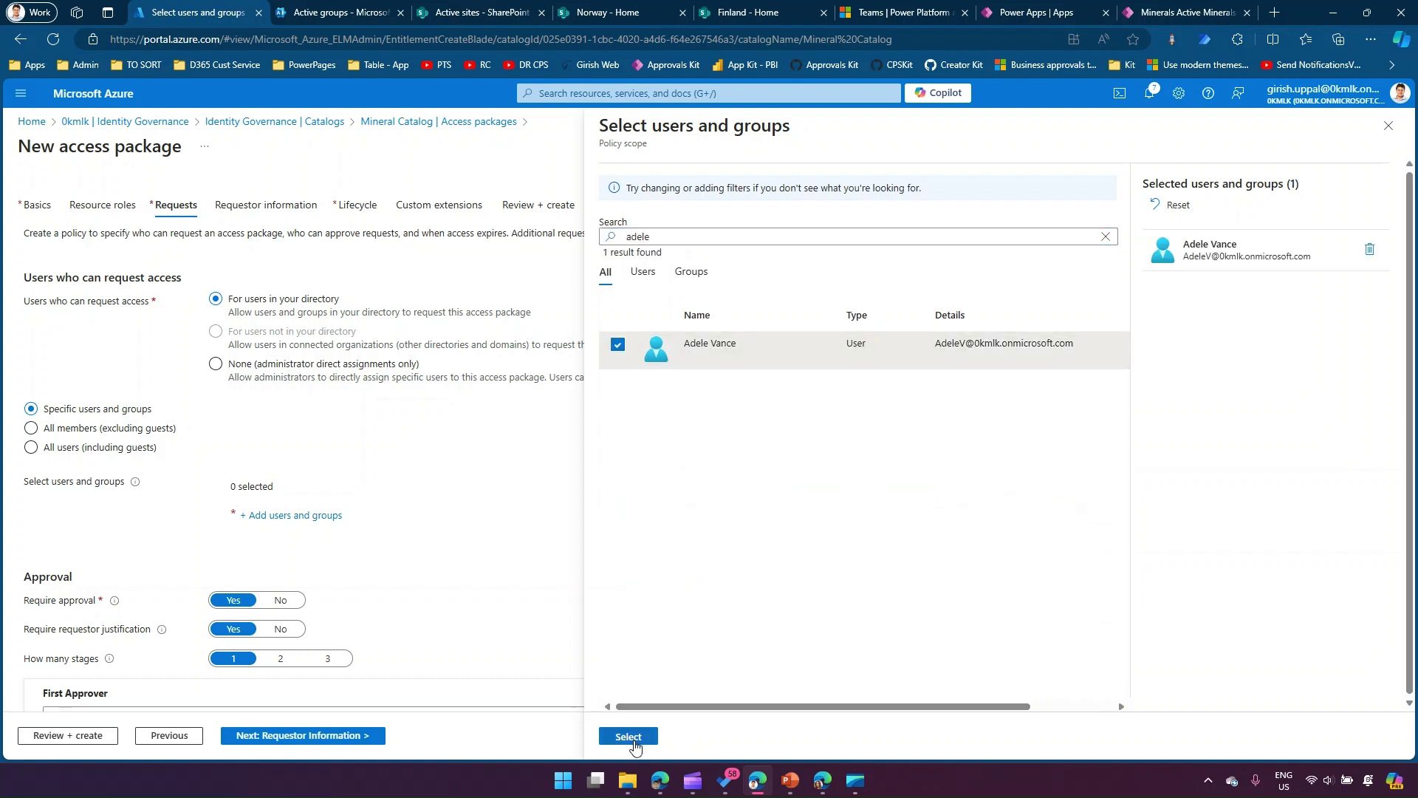
click(628, 737)
Set Require approval and Enable new requests to No, and proceed to the requestor information.
scroll(332, 630, down, 1)
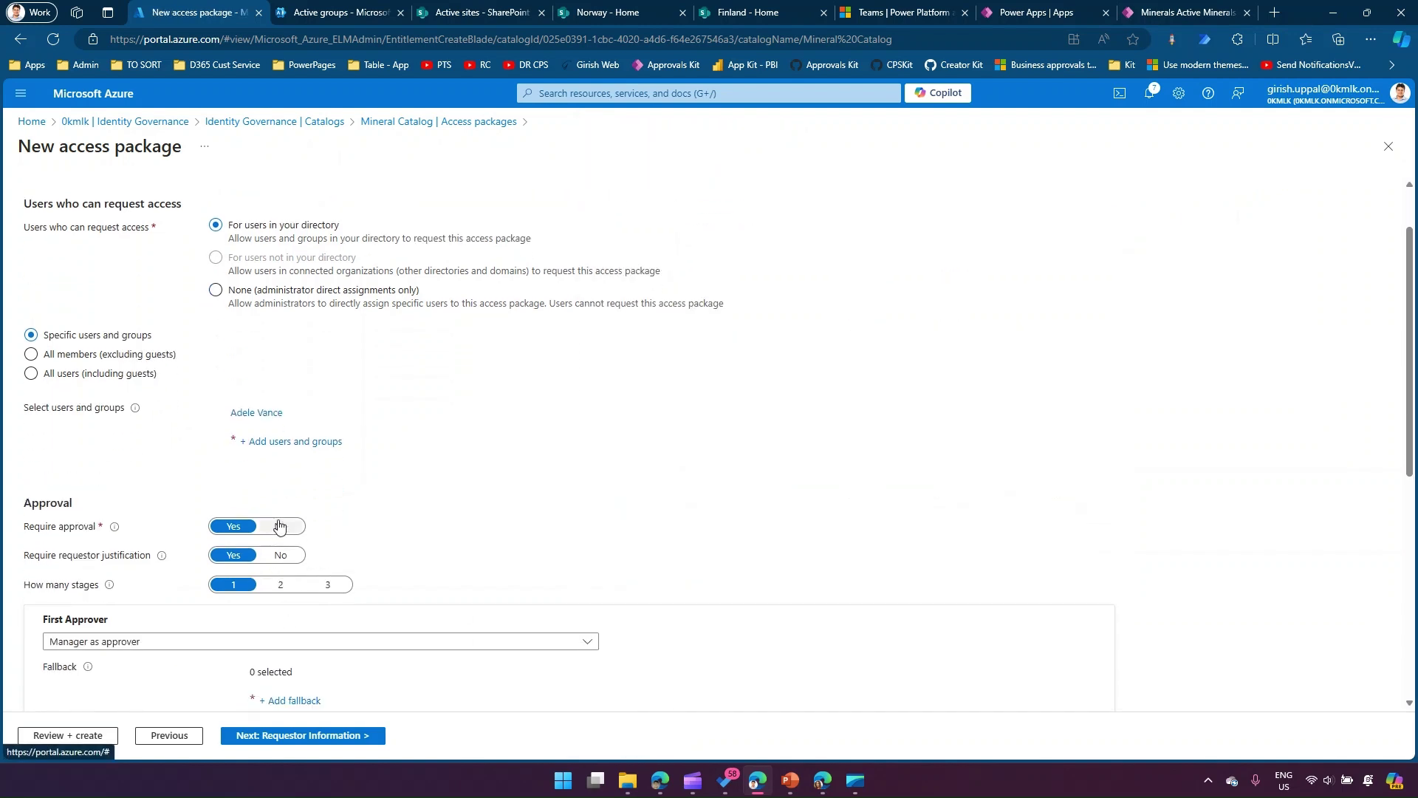
click(279, 529)
scroll(269, 576, down, 1)
click(279, 526)
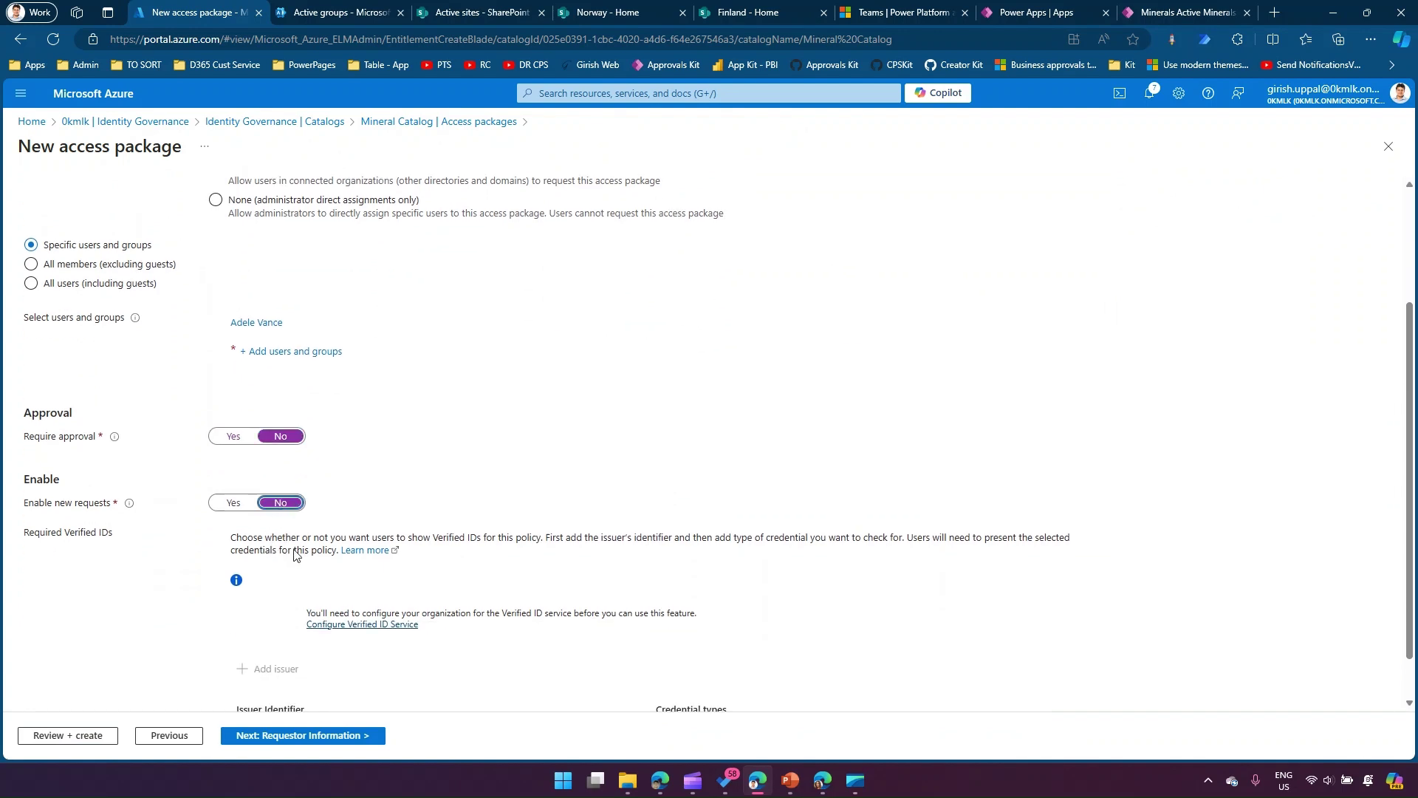
scroll(346, 664, down, 1)
click(329, 736)
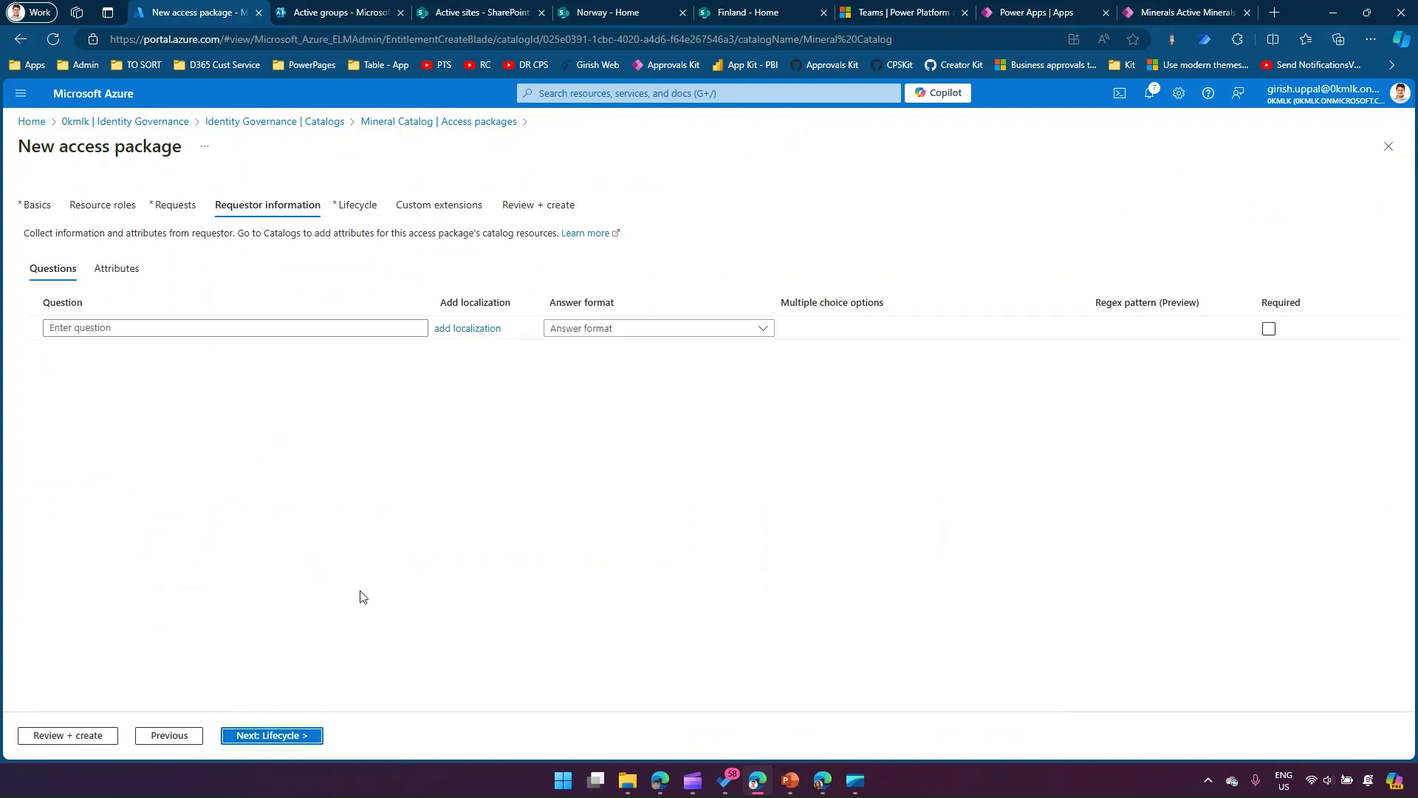
Set specific timeline requests and access reviews to No in the lifecycle settings, skip custom extensions, and try to create the access package.
click(304, 734)
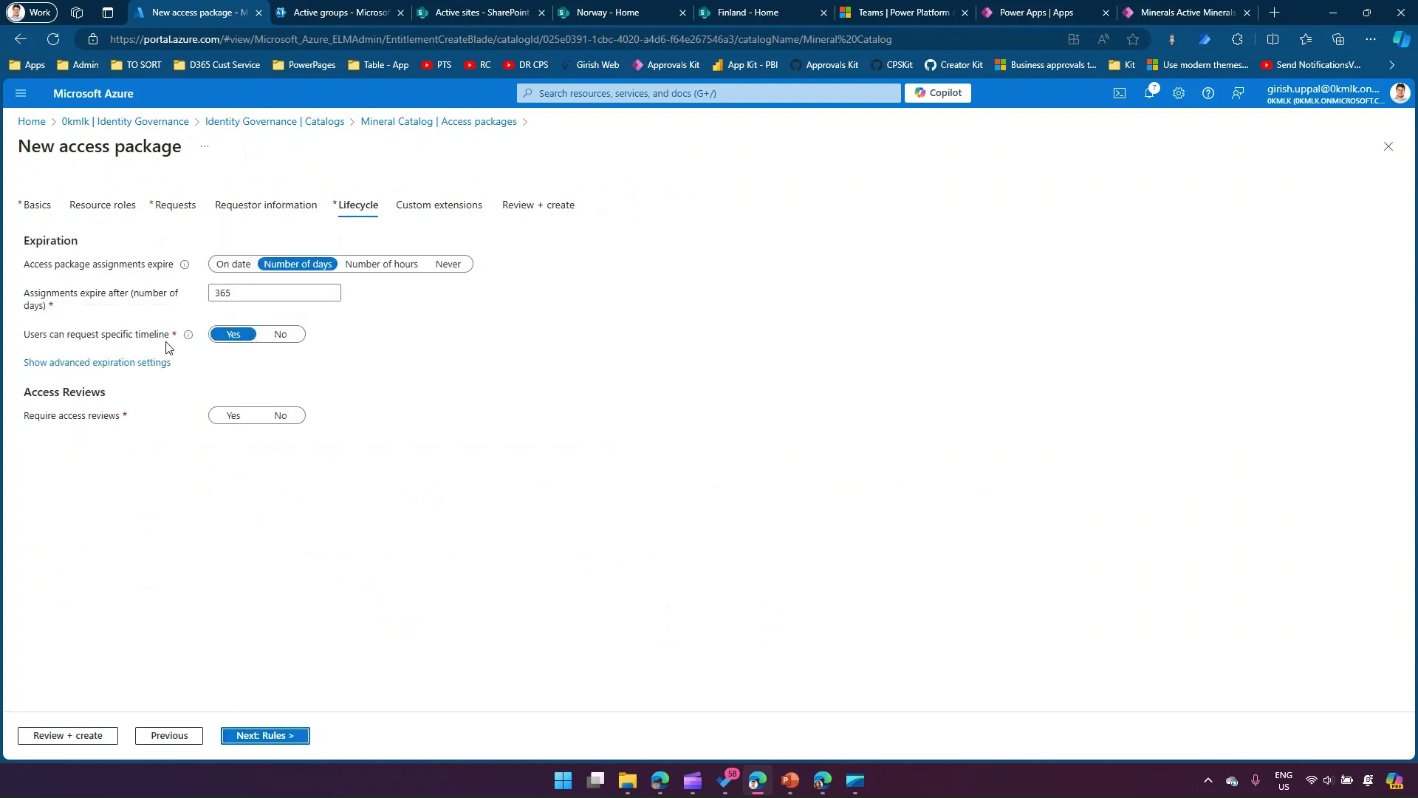
click(280, 334)
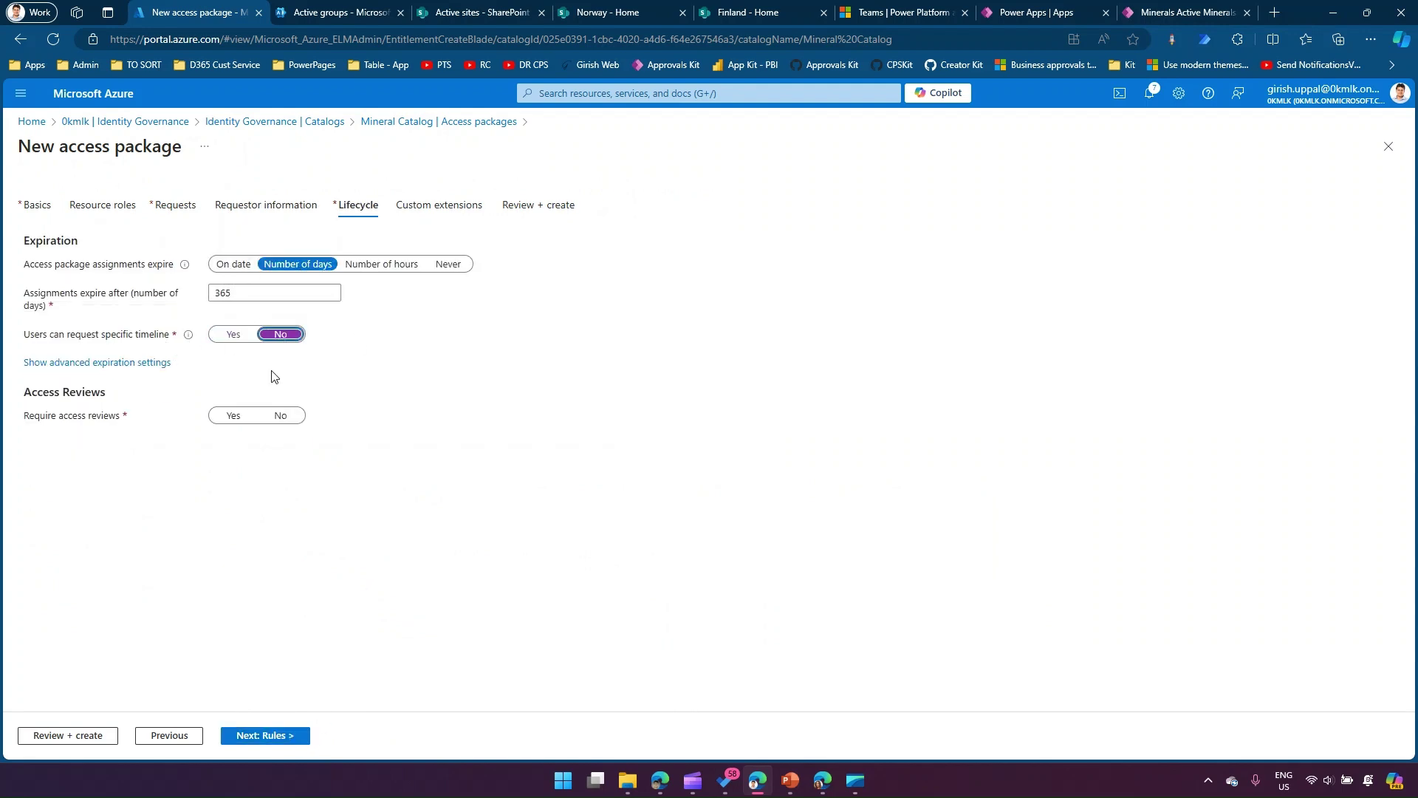
click(302, 416)
click(293, 736)
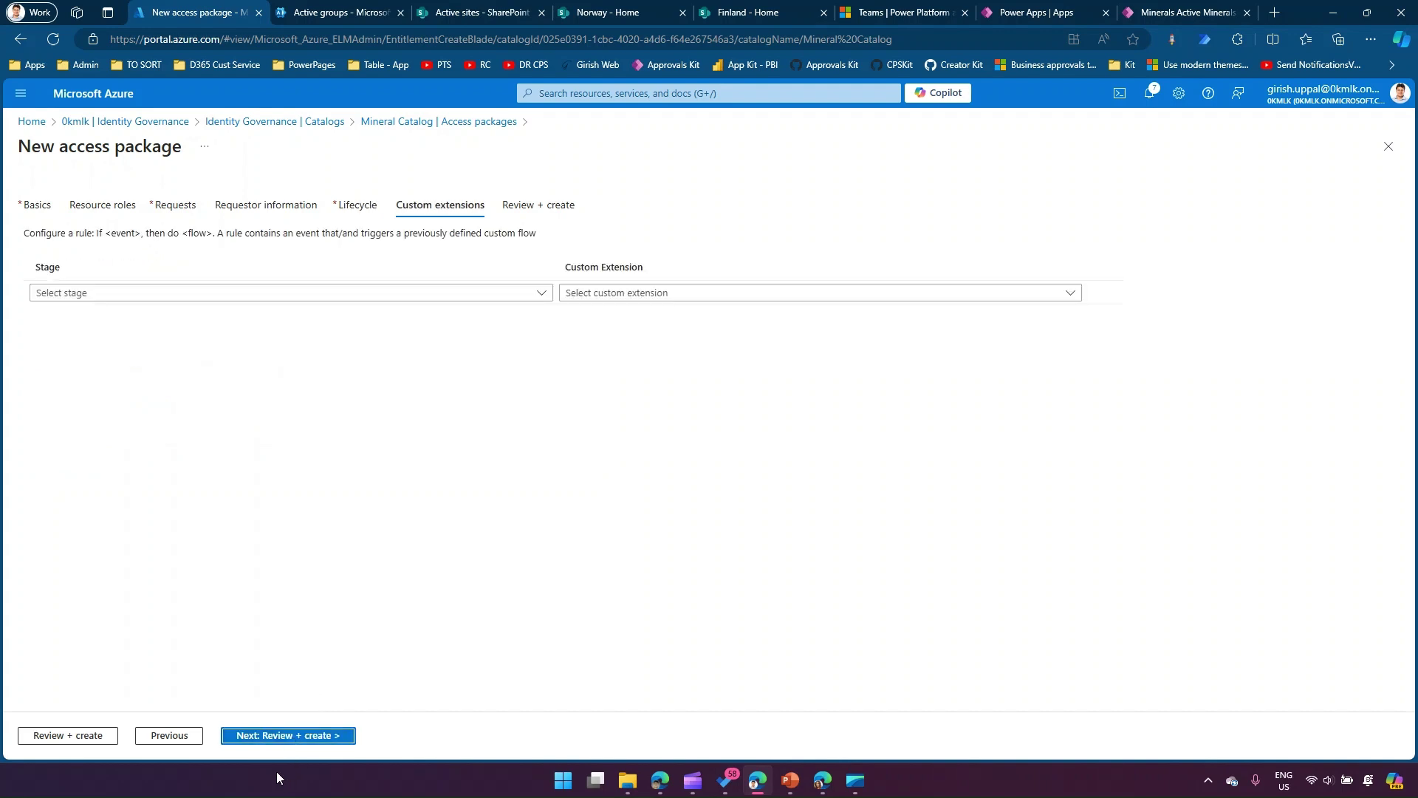
click(283, 736)
click(158, 735)
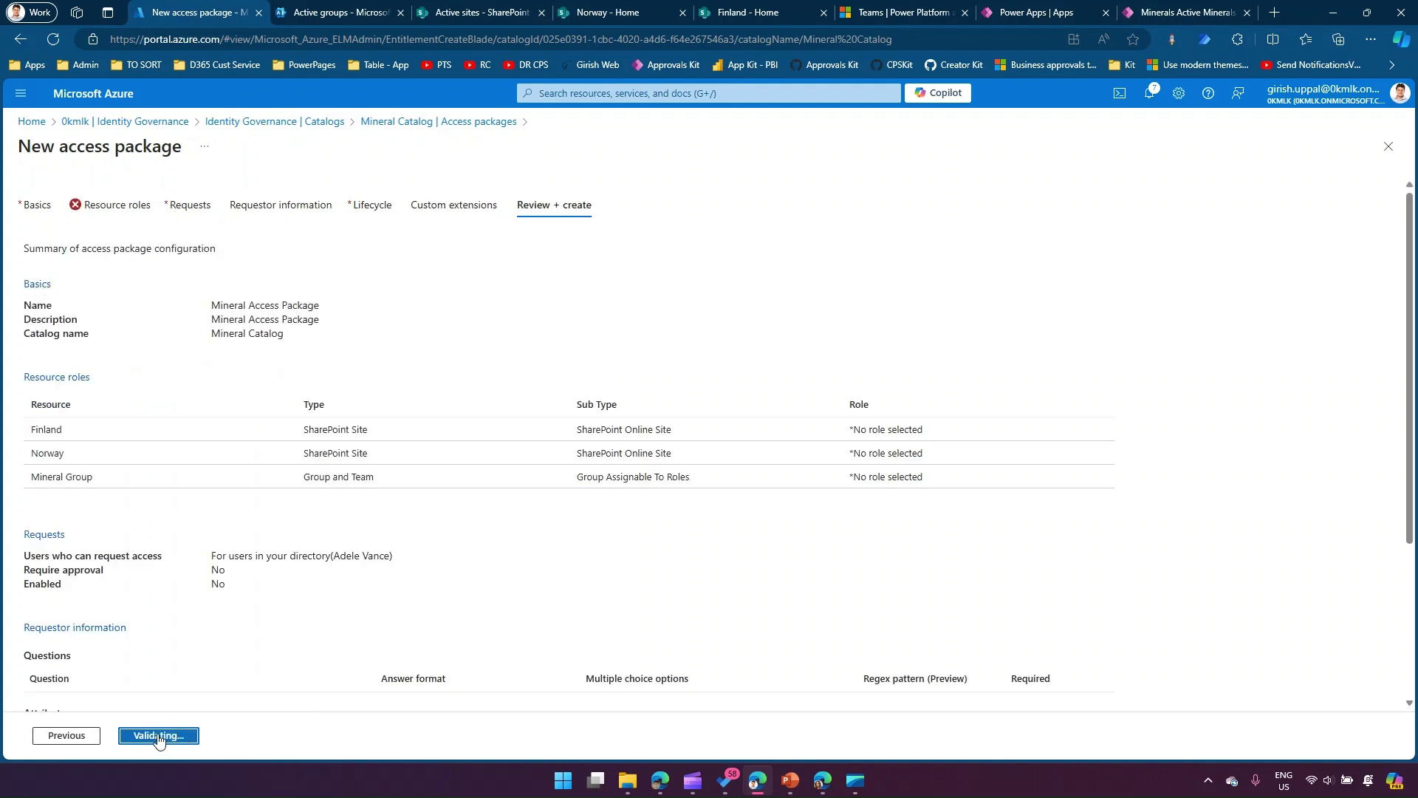
Assign the resource roles: Finland Members for Finland, Norway Members for Norway, and Member for Mineral Group.
click(113, 209)
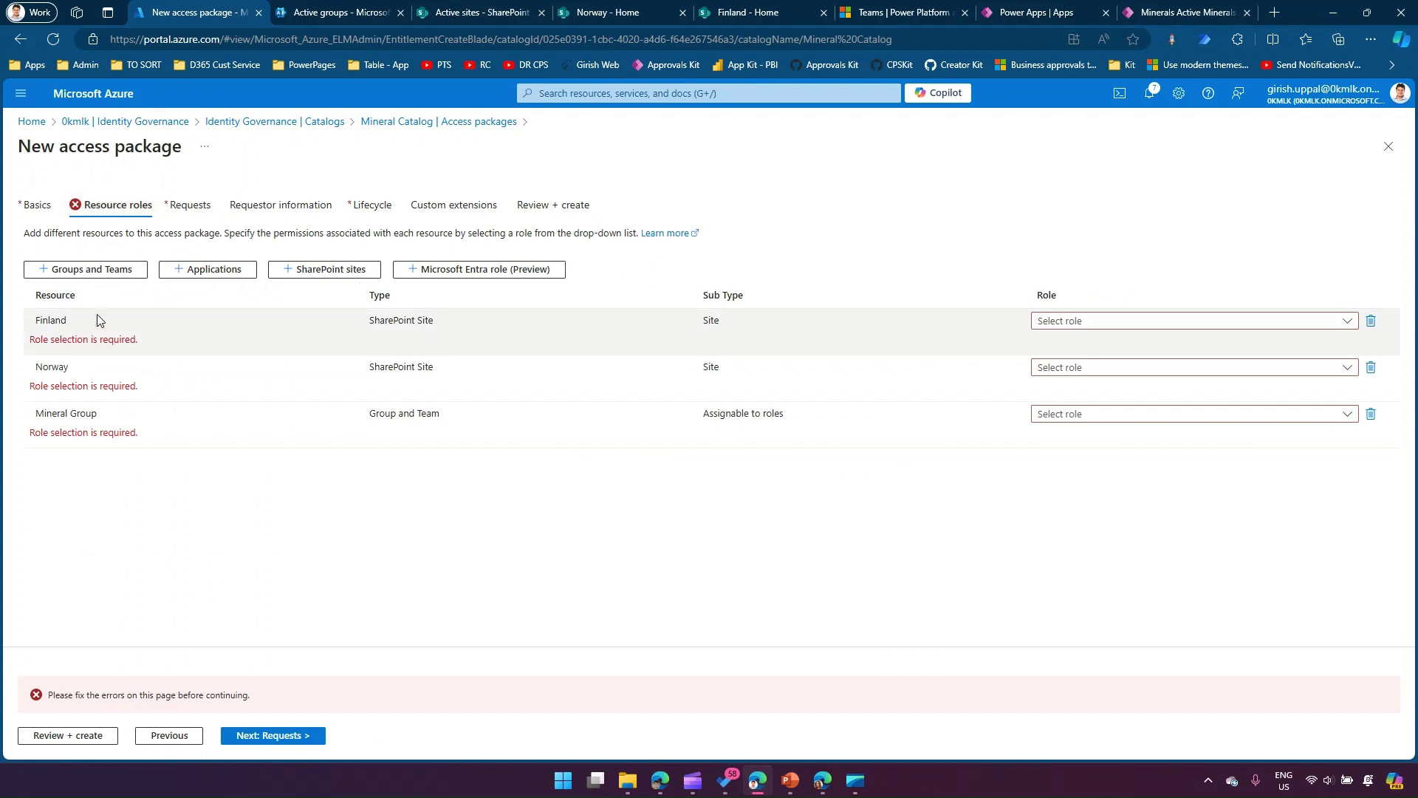
click(140, 340)
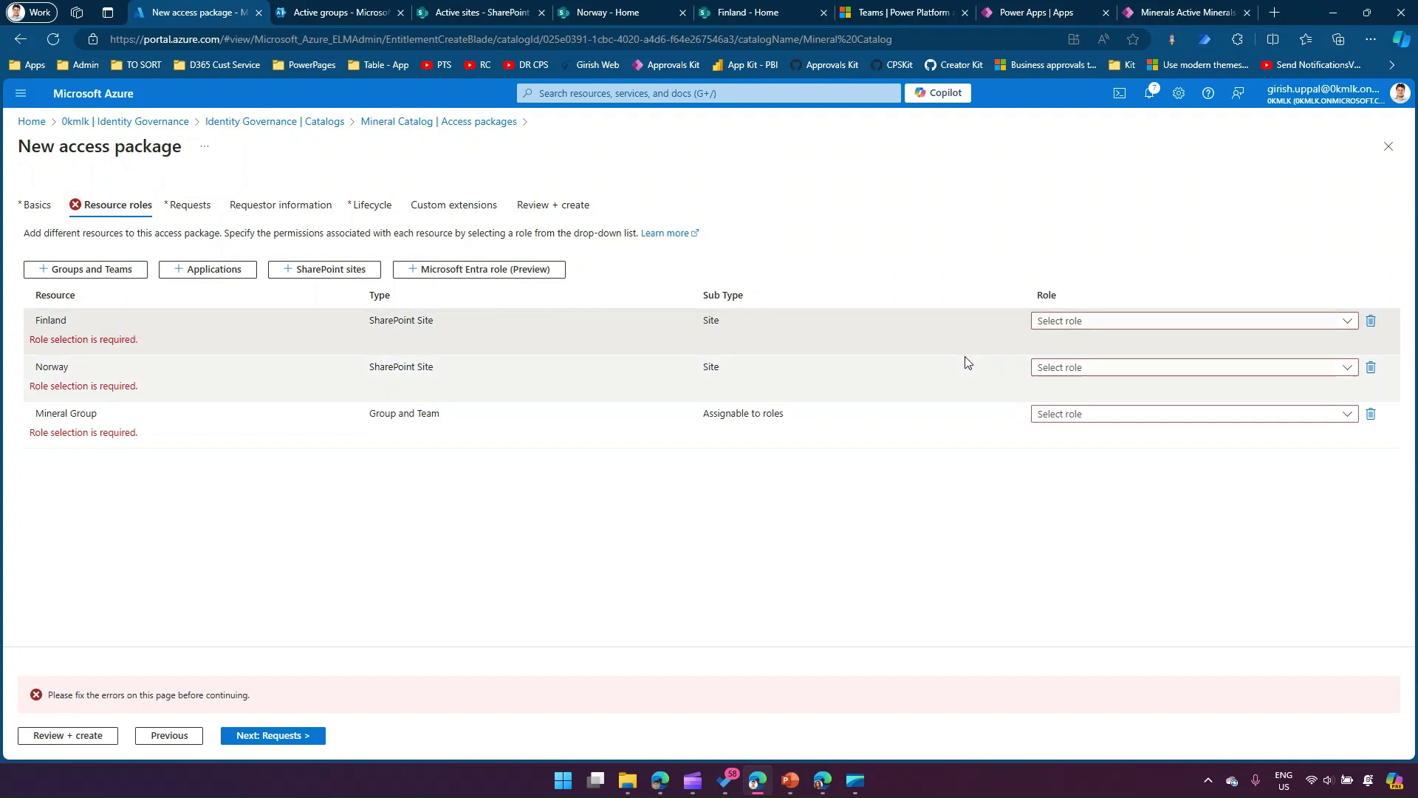
click(1072, 322)
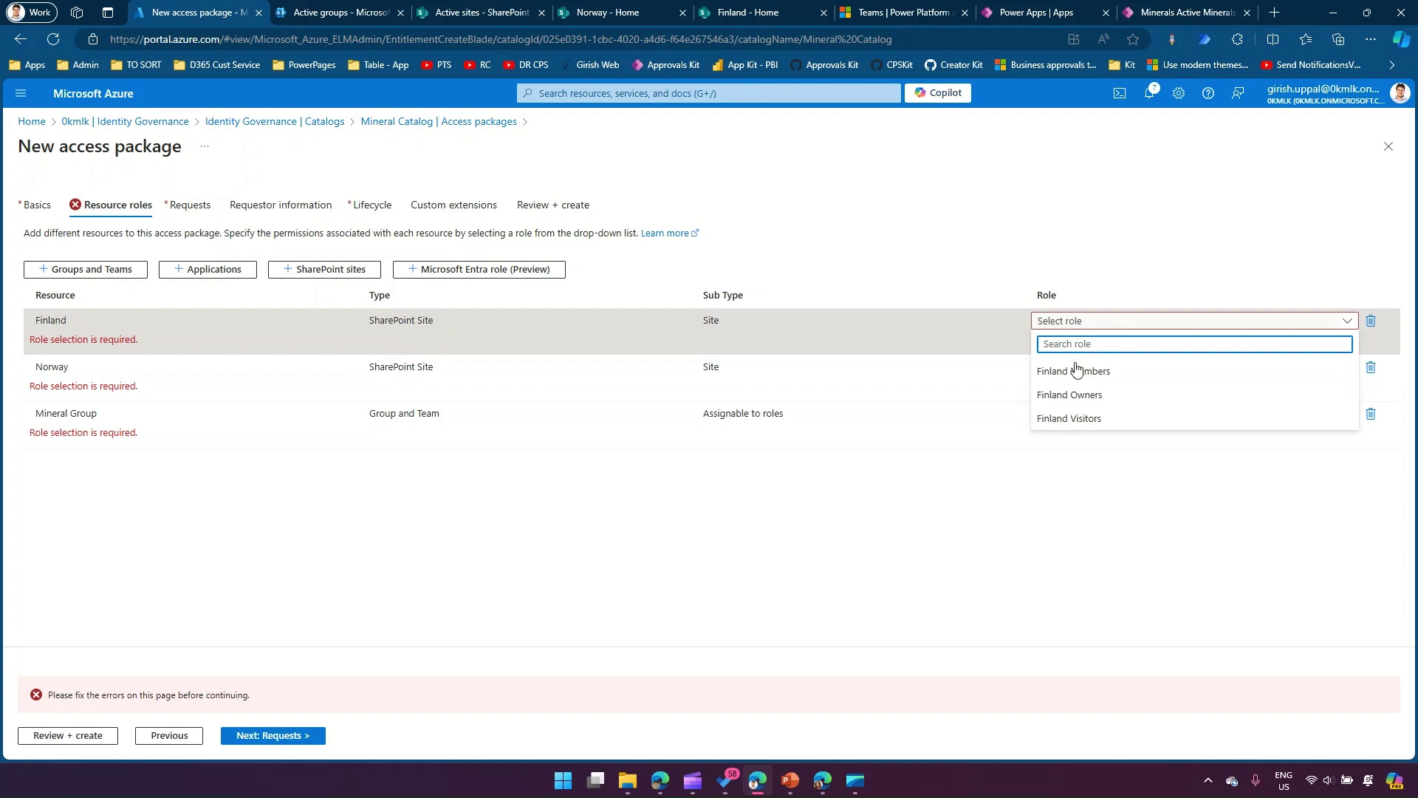
click(1076, 371)
click(1073, 344)
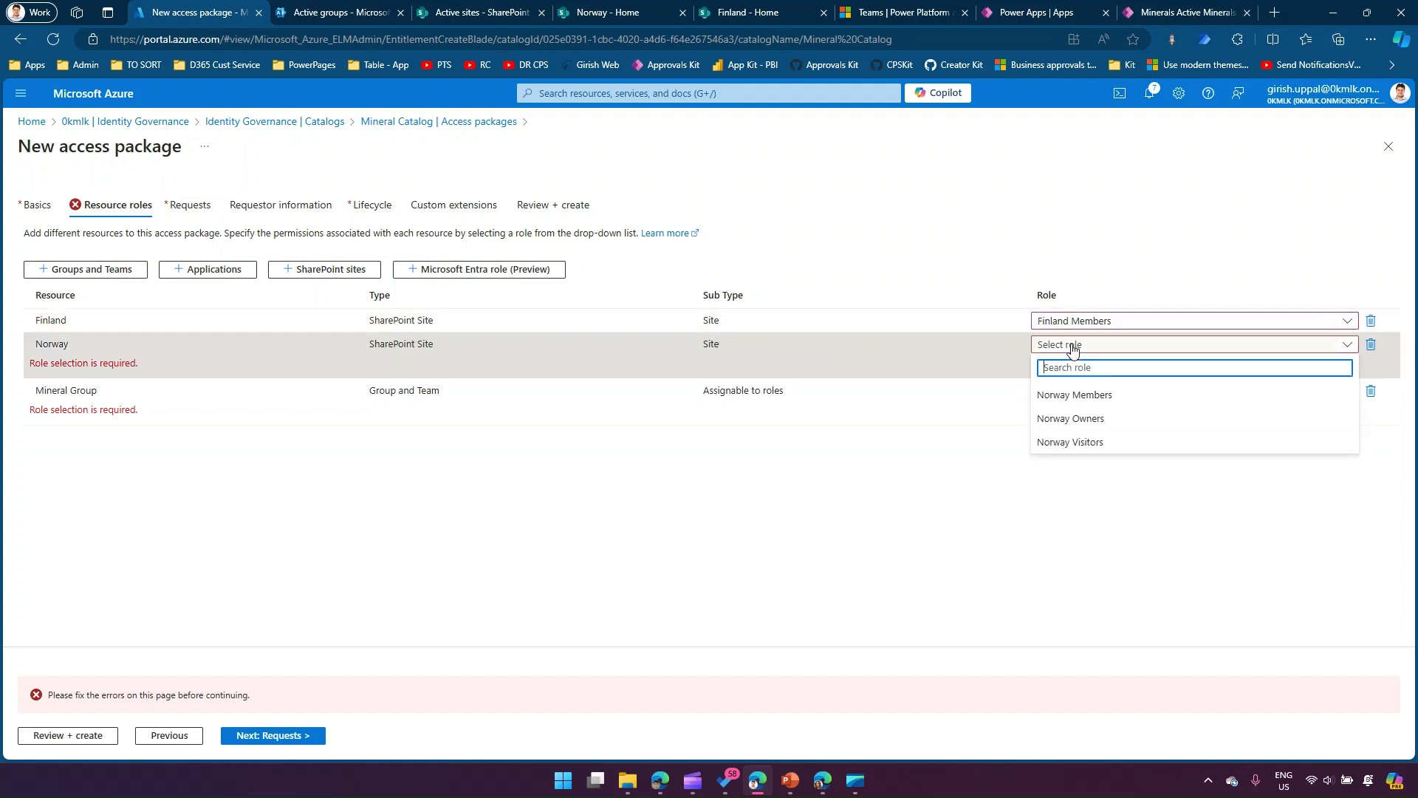
click(1076, 402)
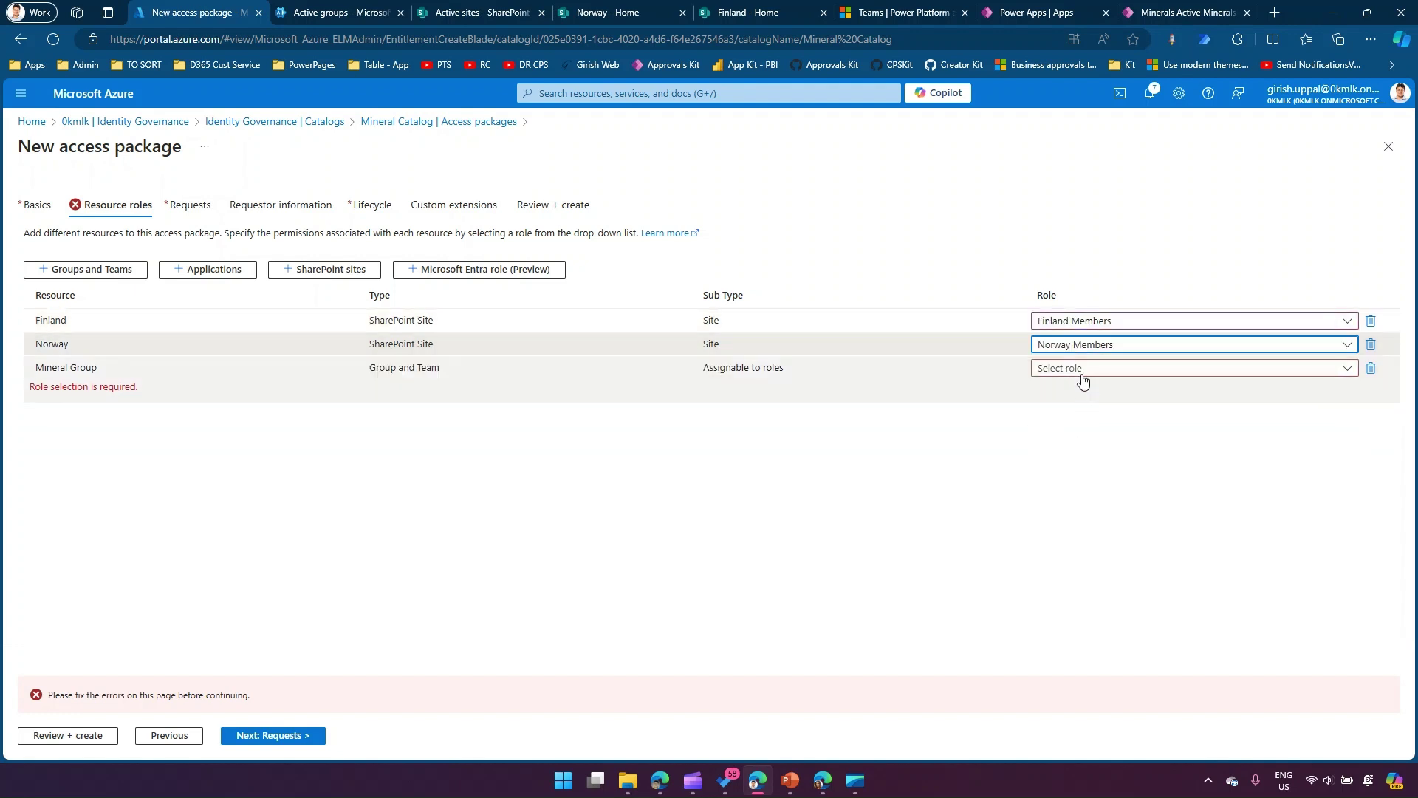
click(1080, 368)
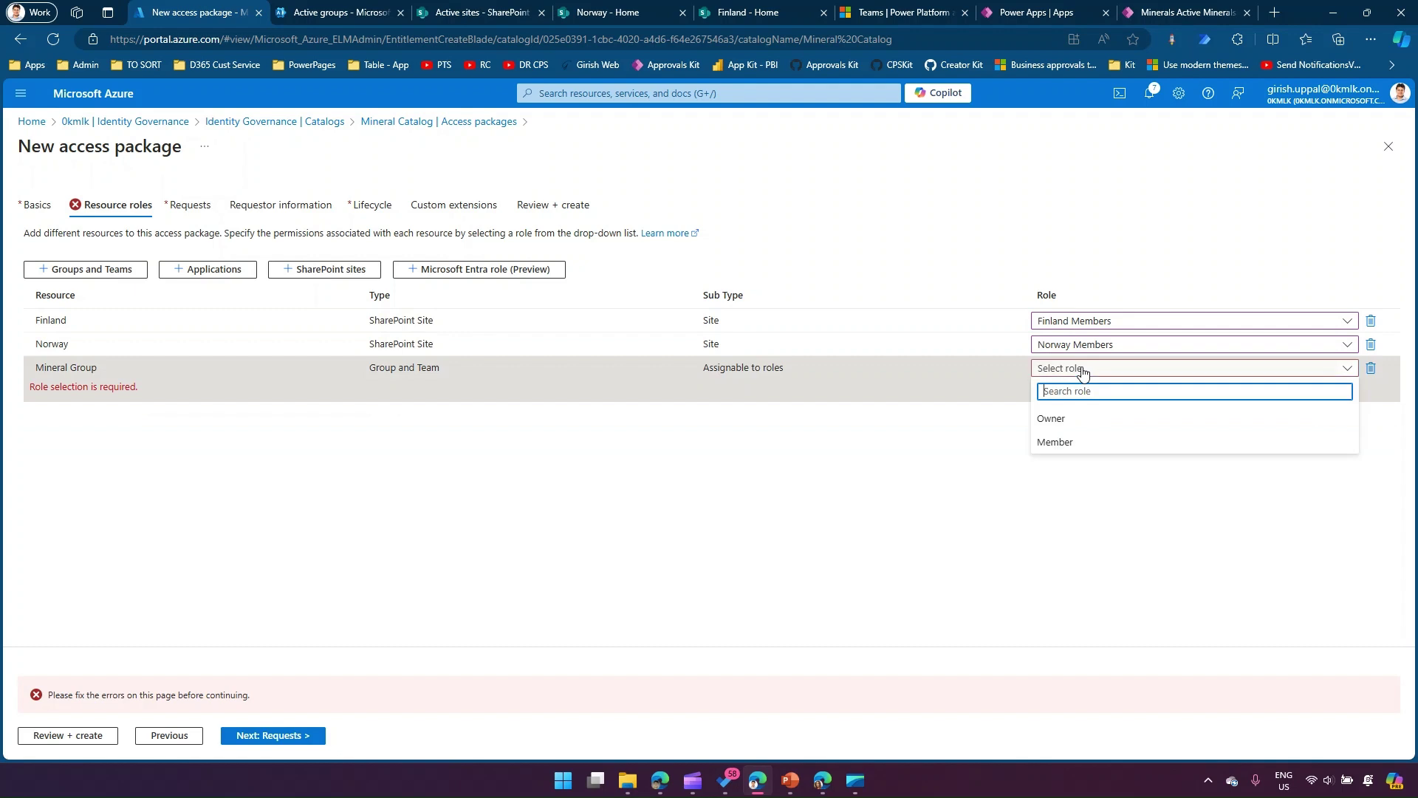
click(1057, 441)
Proceed through the remaining access package settings without changes and create the package.
click(282, 736)
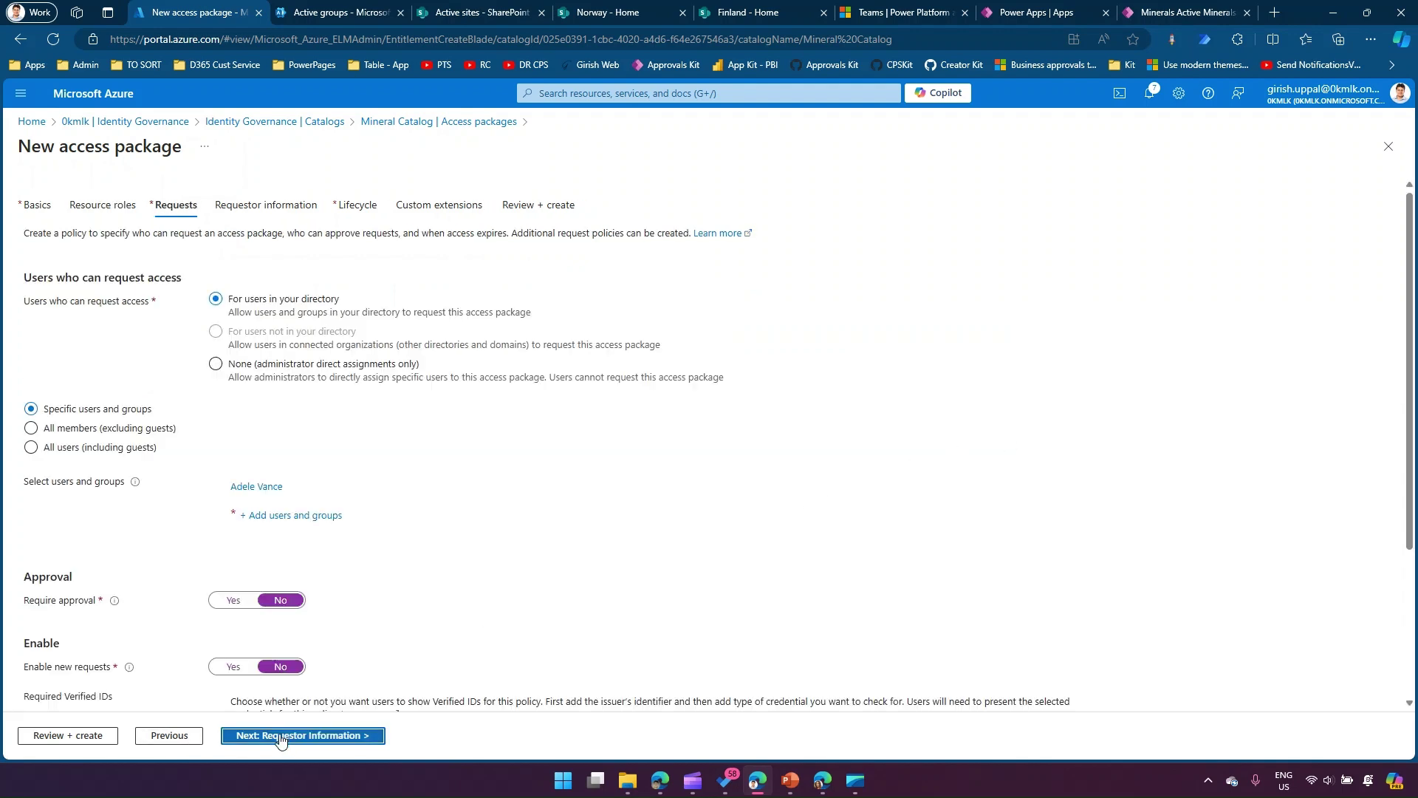
click(283, 736)
click(284, 736)
click(283, 736)
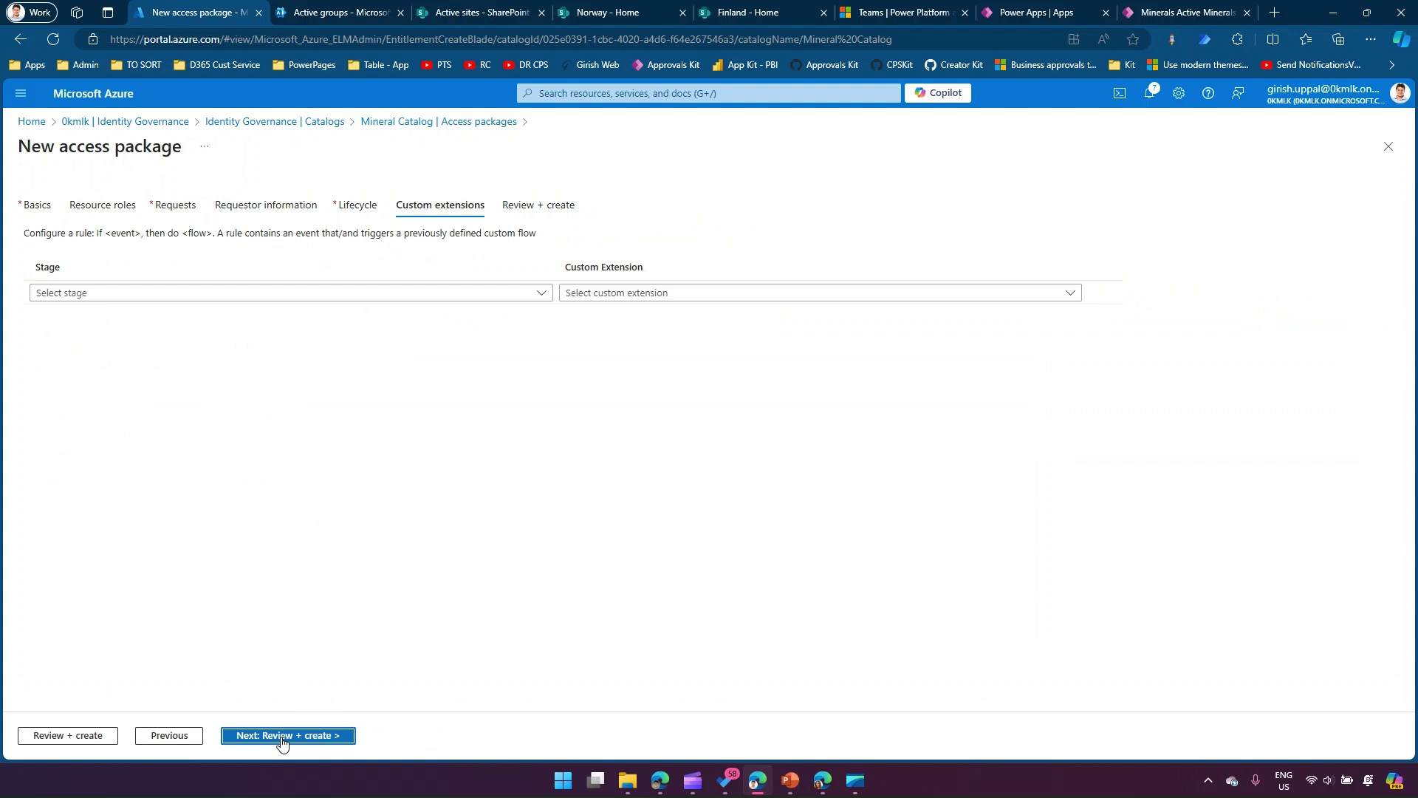
click(283, 737)
click(157, 740)
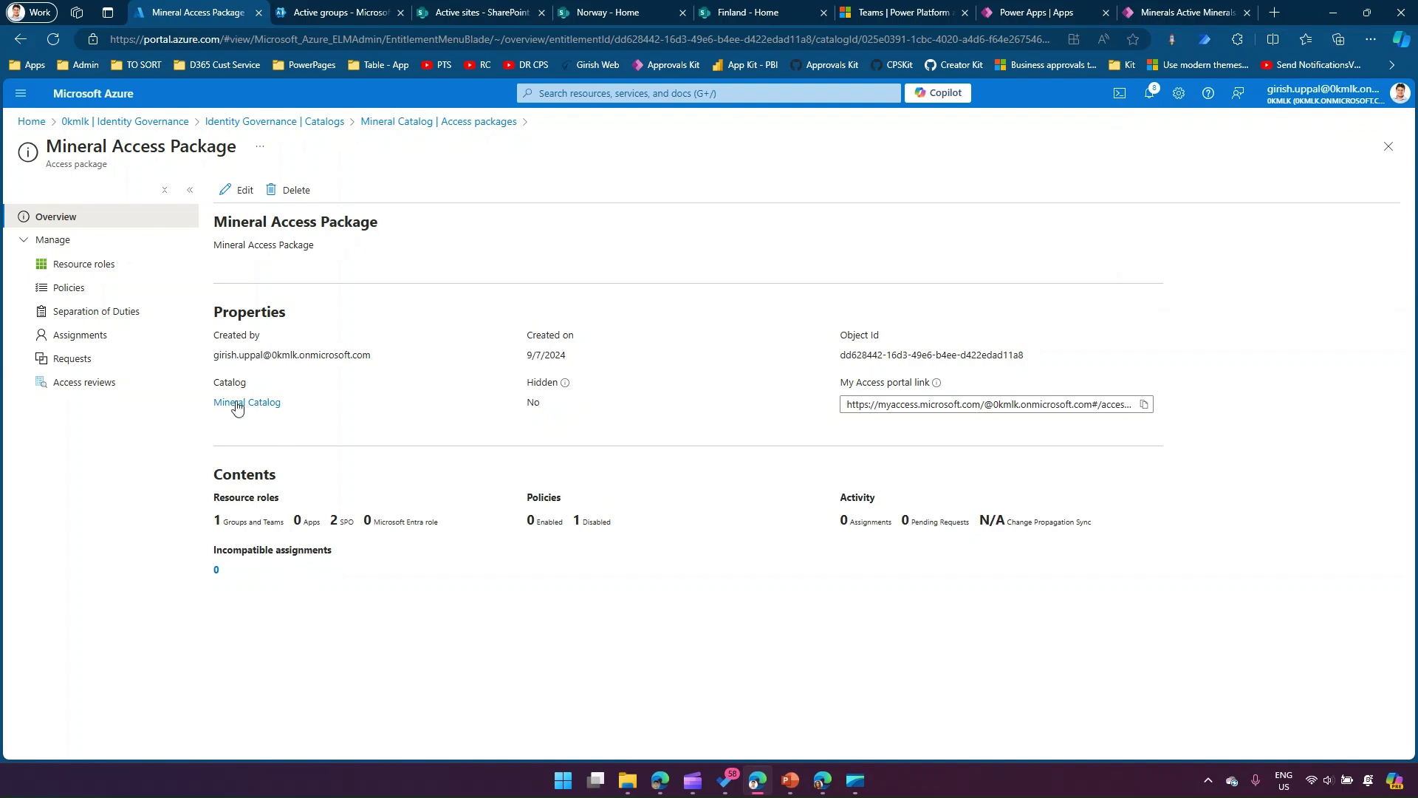
Enable the Initial Policy of Mineral Access Package and refresh the policy list.
click(99, 294)
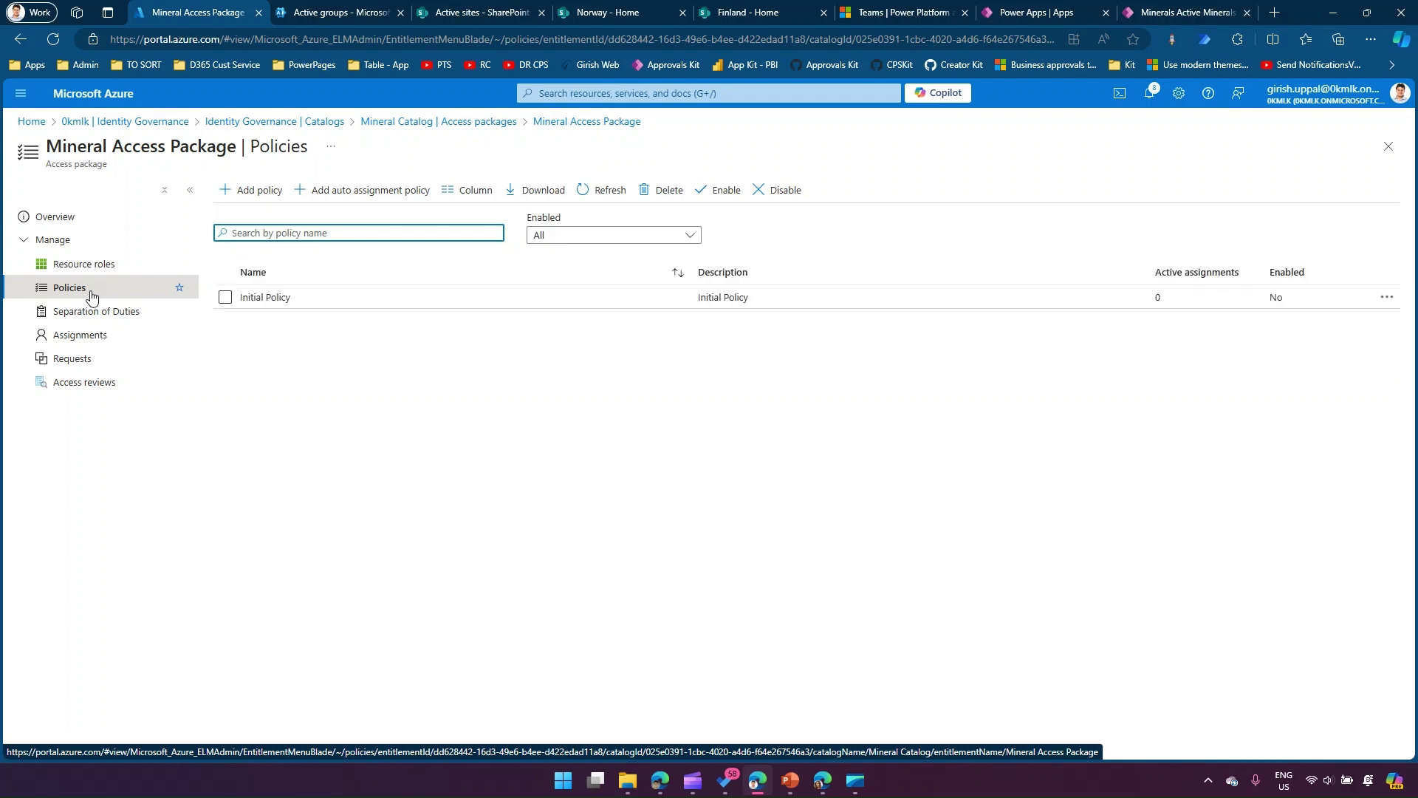
click(225, 298)
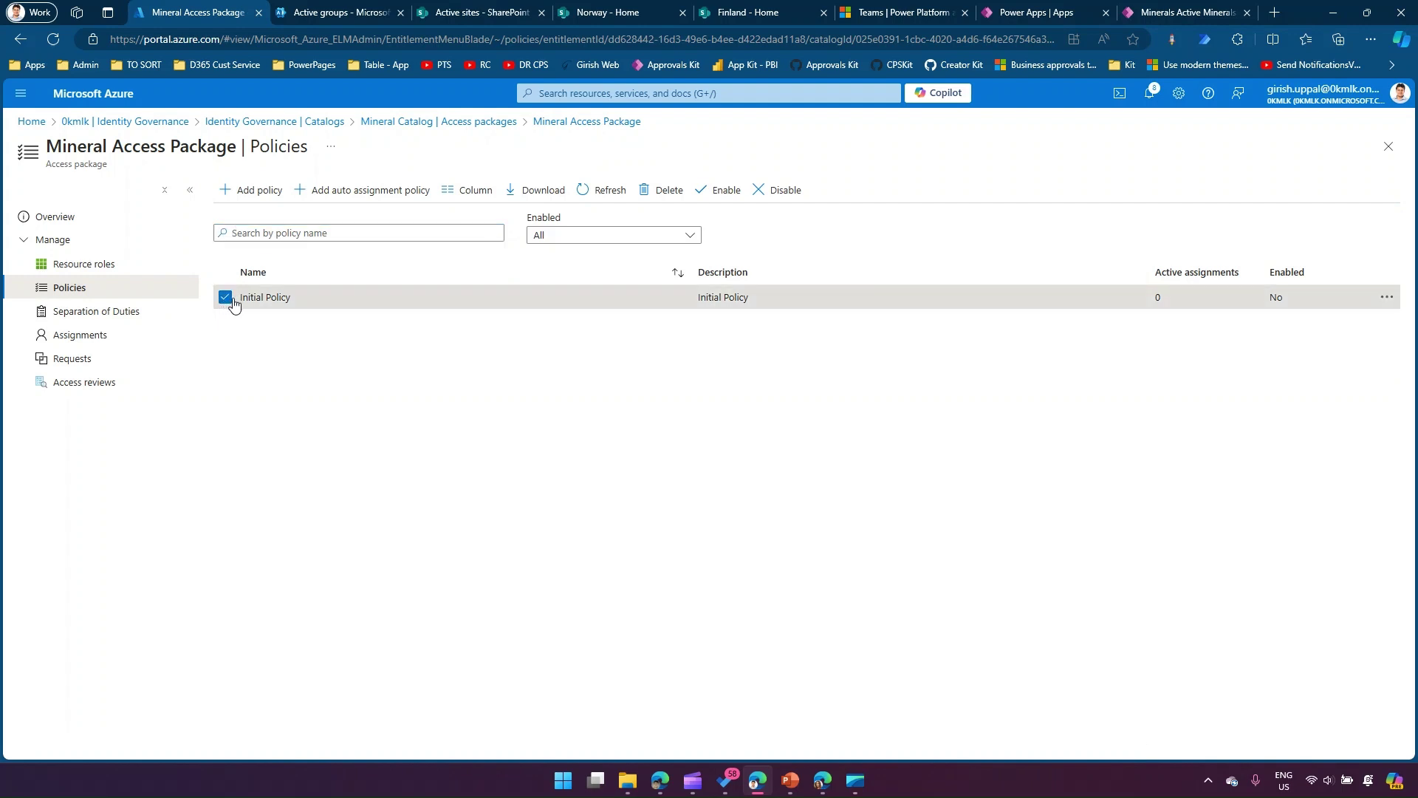
click(1388, 301)
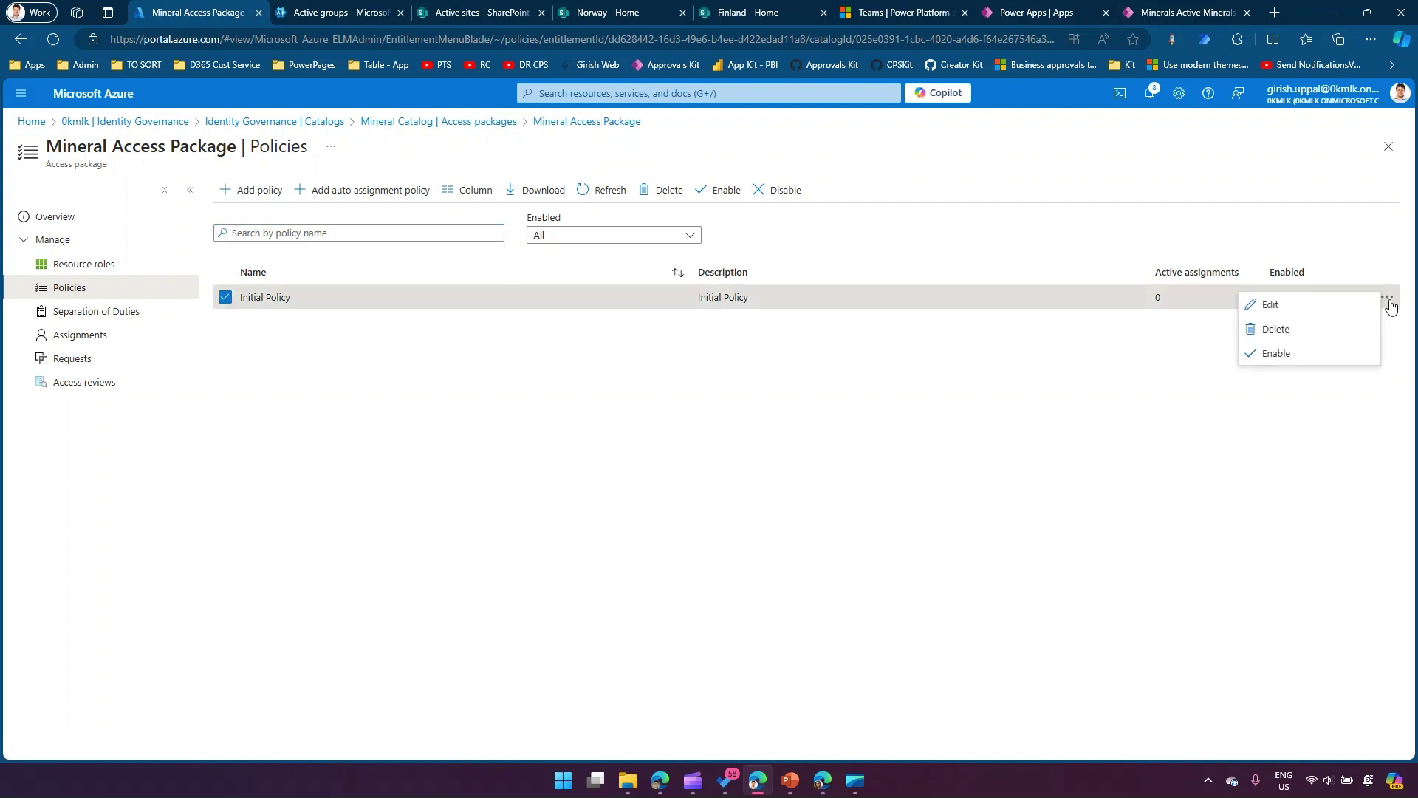
click(1276, 353)
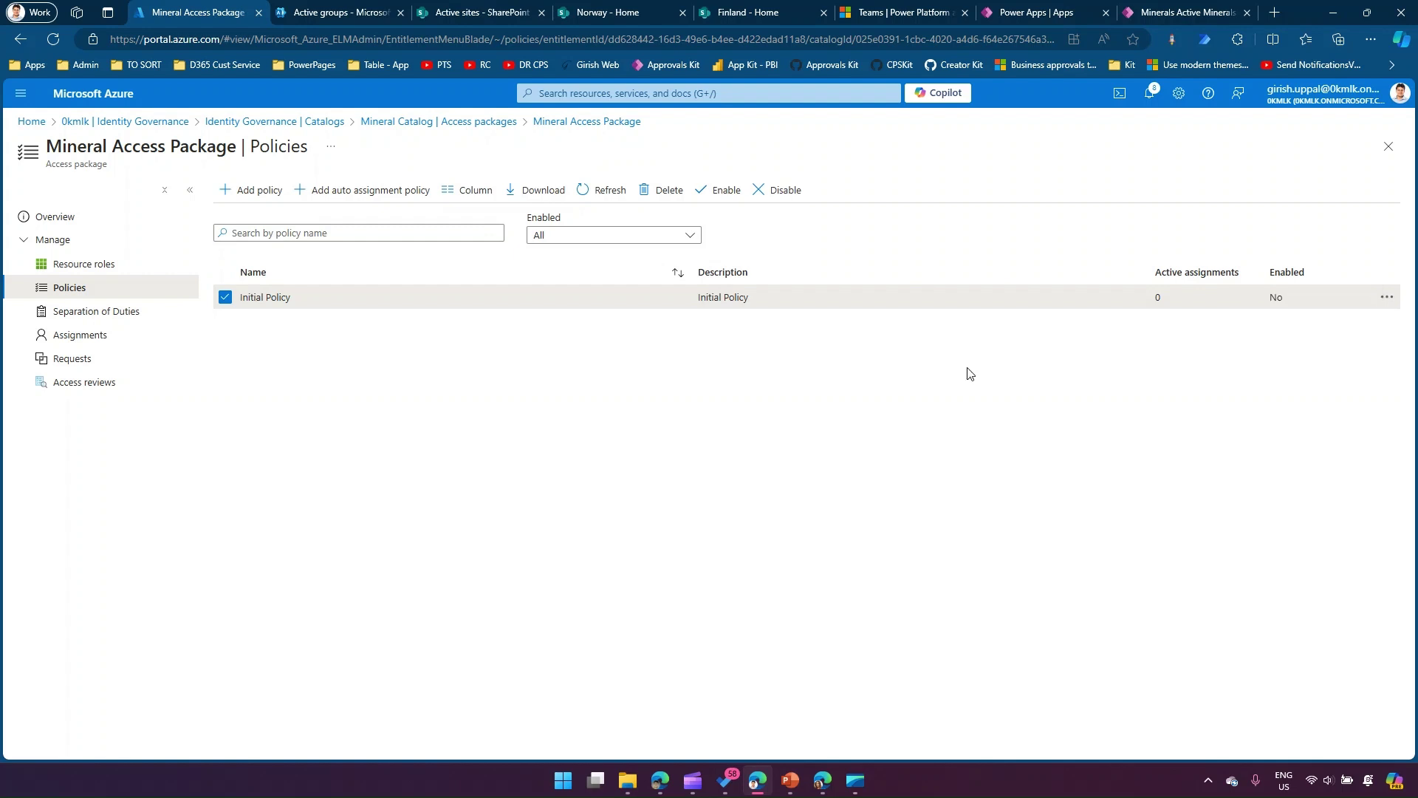
click(724, 191)
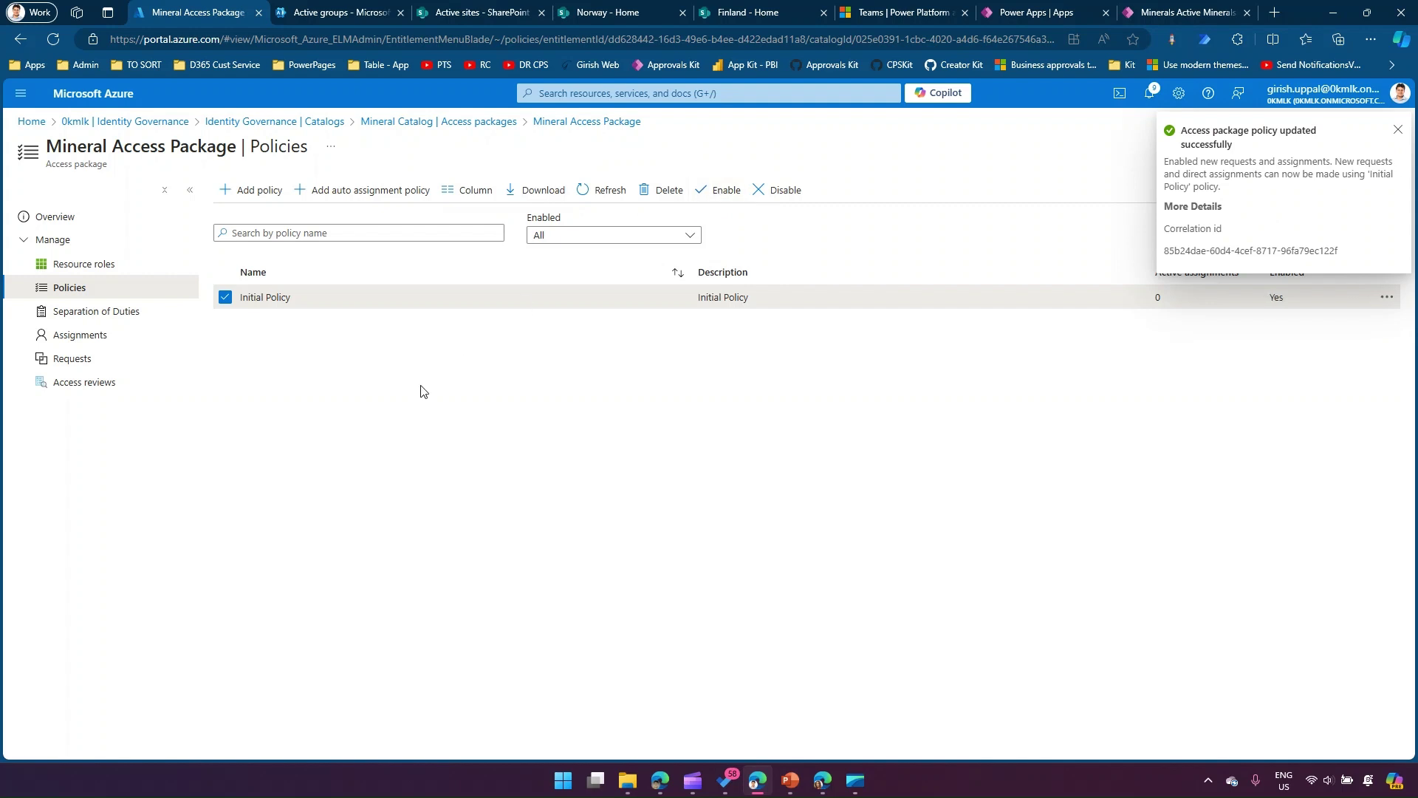
click(598, 190)
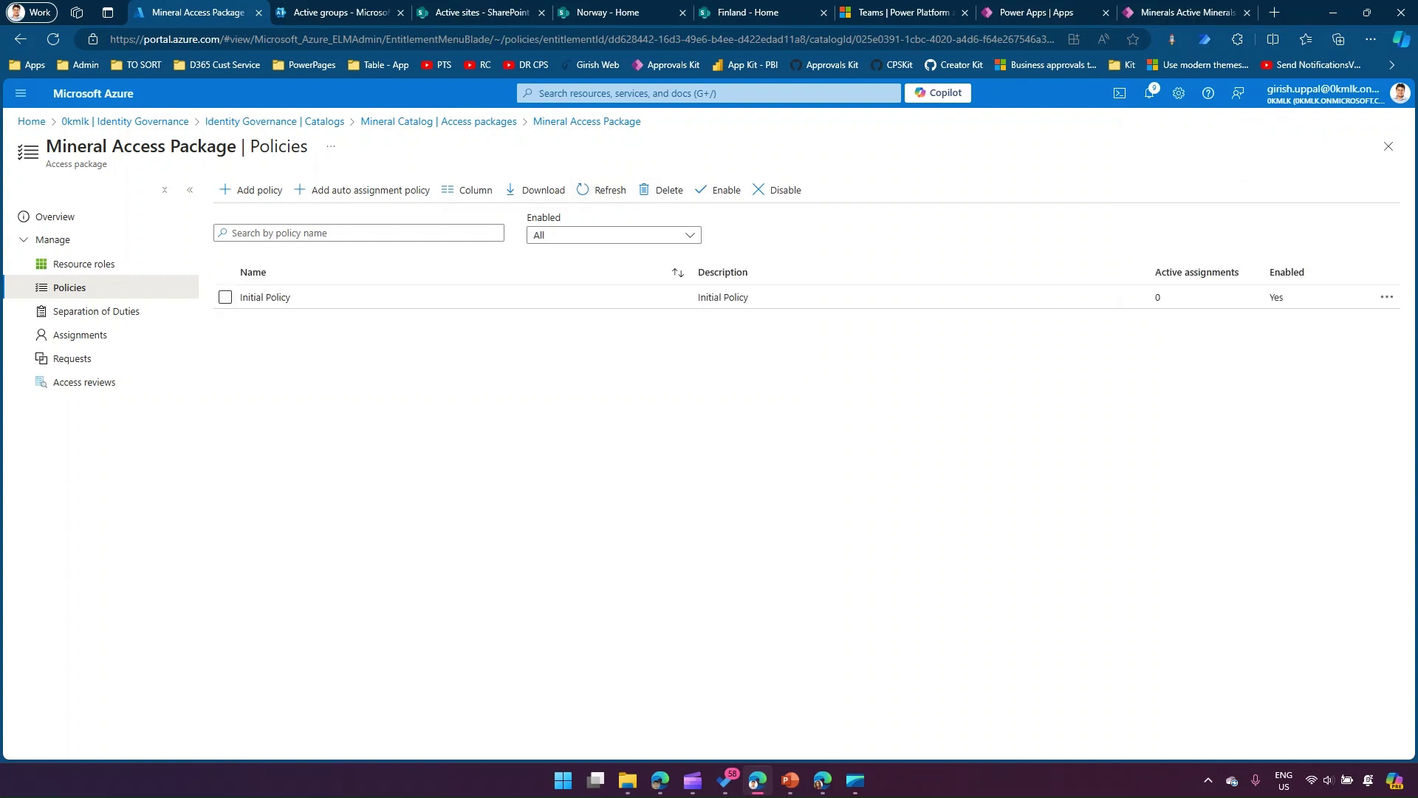
Switch to the requesting user's browser window and reload the Active Minerals view to check that user's access.
key(alt+Tab)
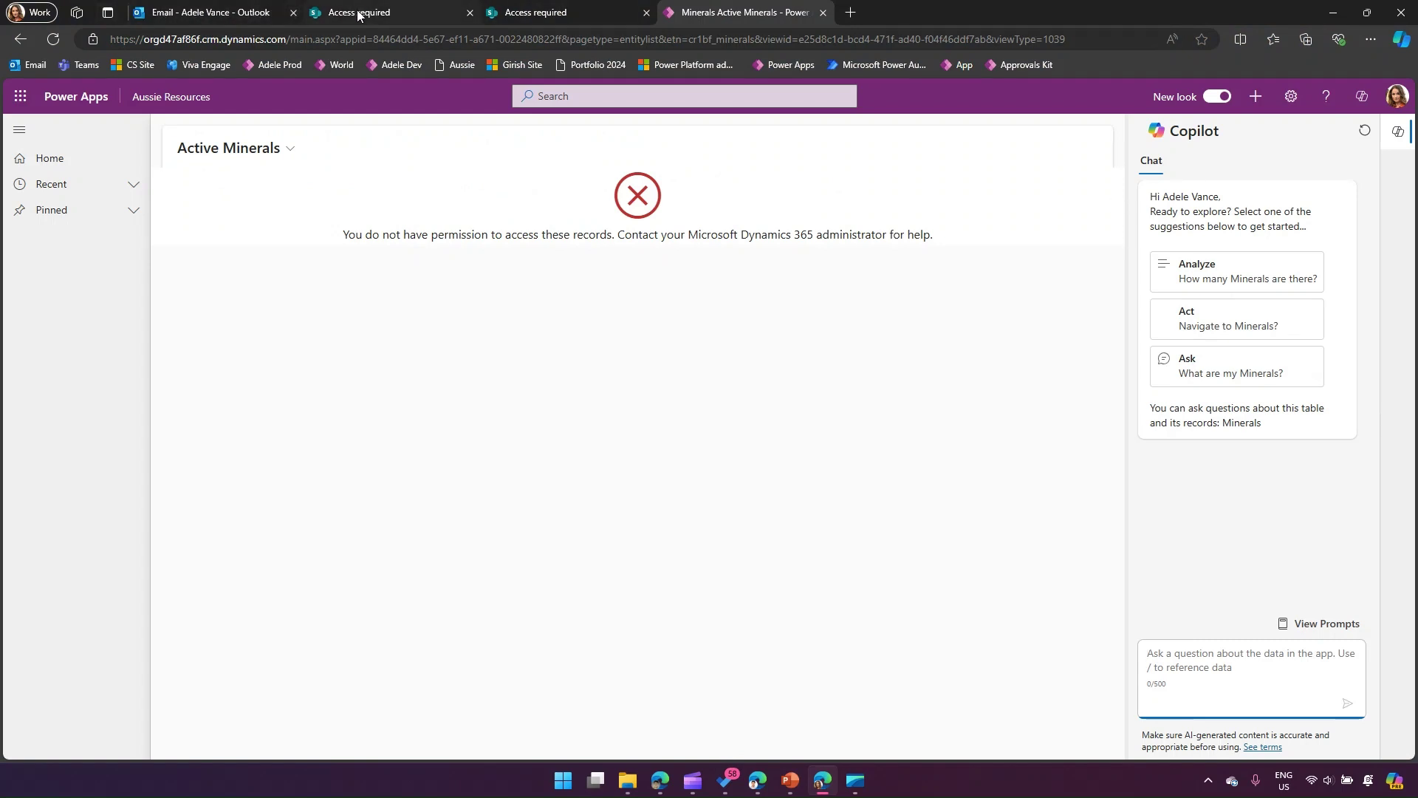
click(535, 37)
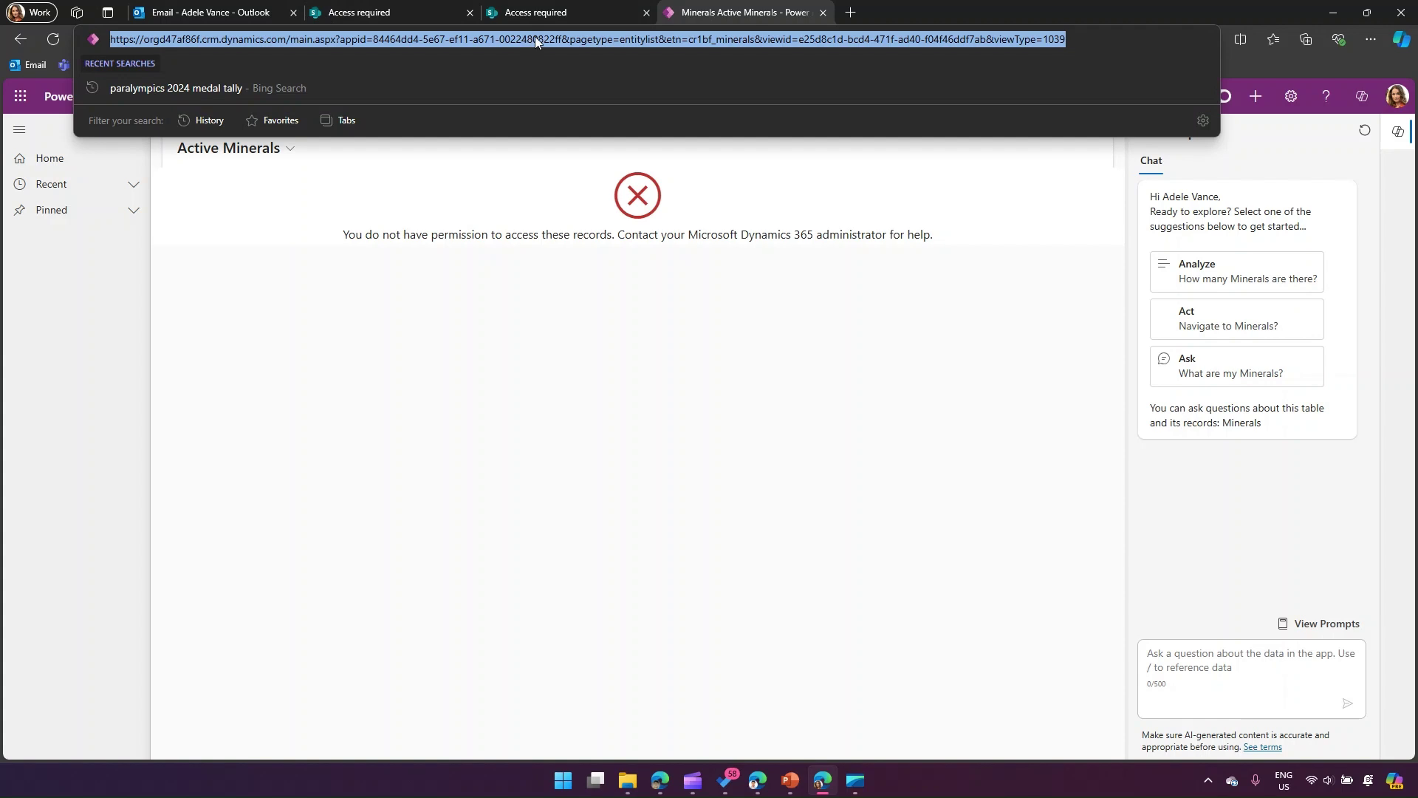
key(Return)
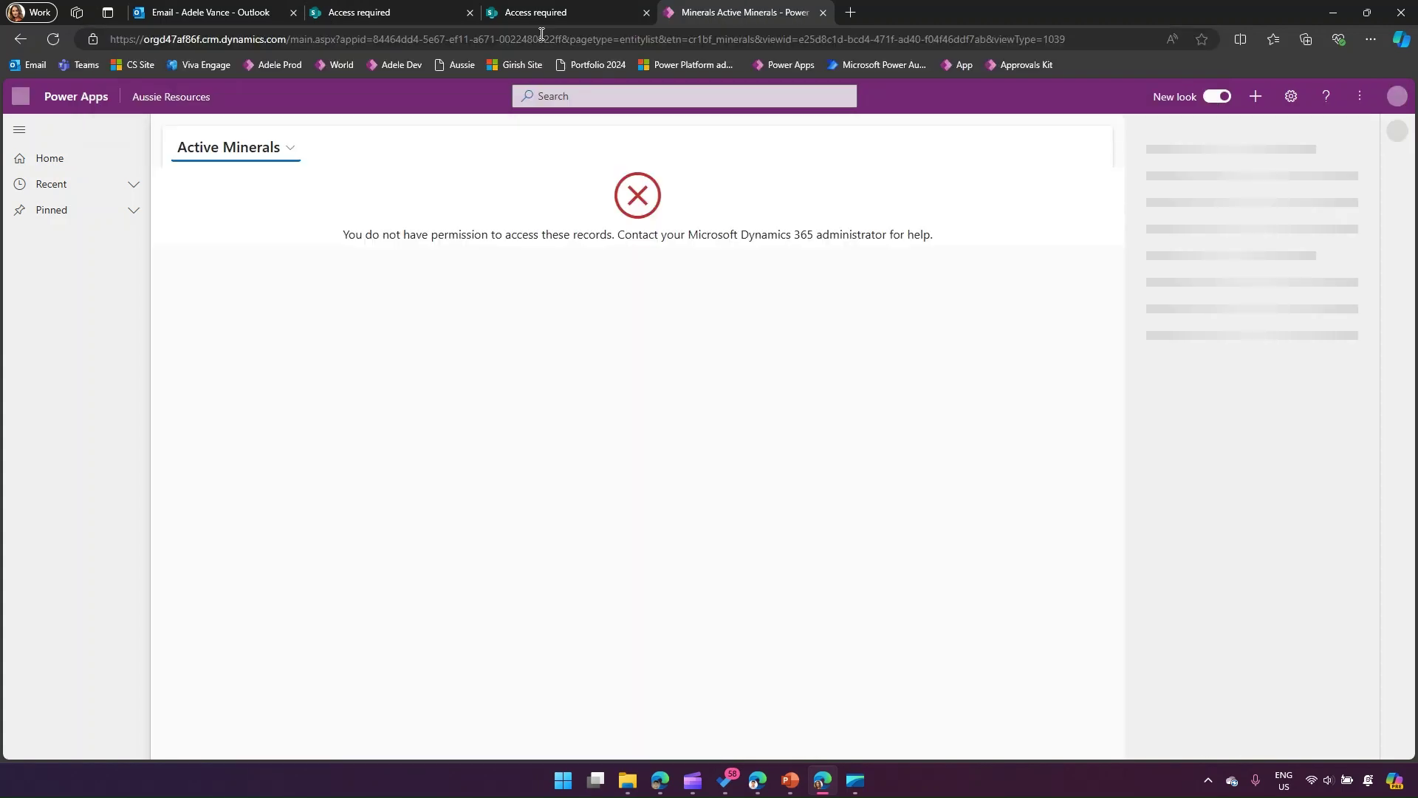
click(565, 13)
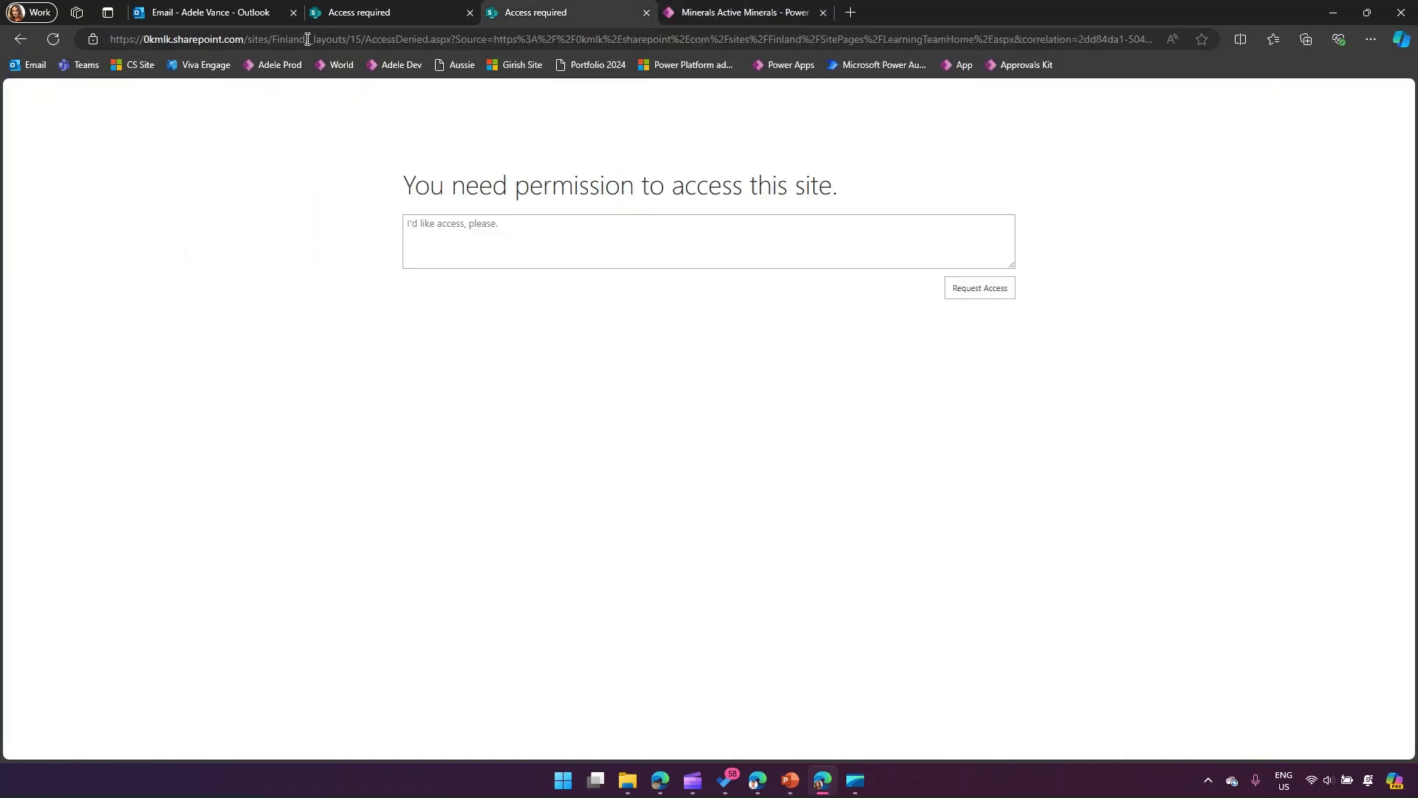
drag(311, 40, 83, 28)
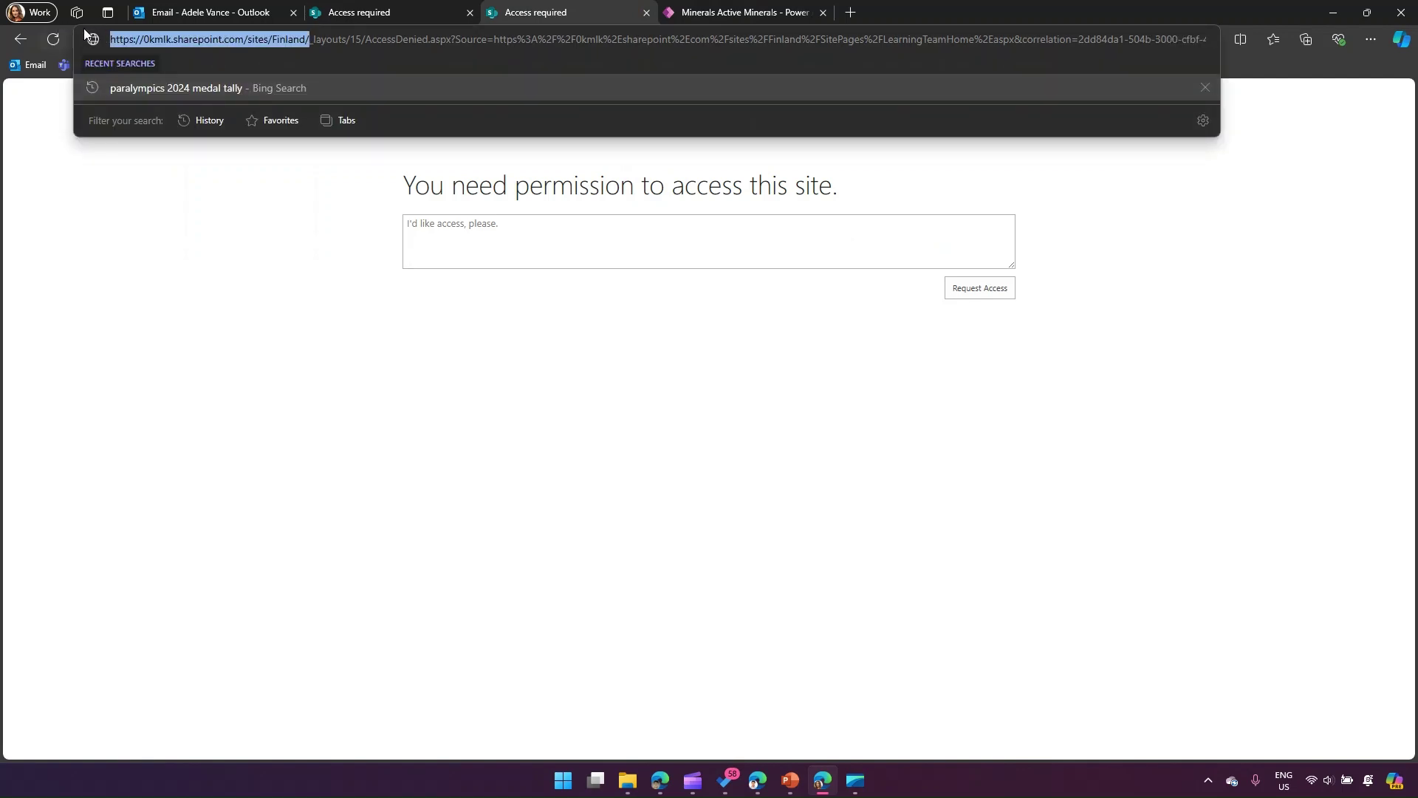
key(ctrl+c)
key(ctrl+a)
key(ctrl+v)
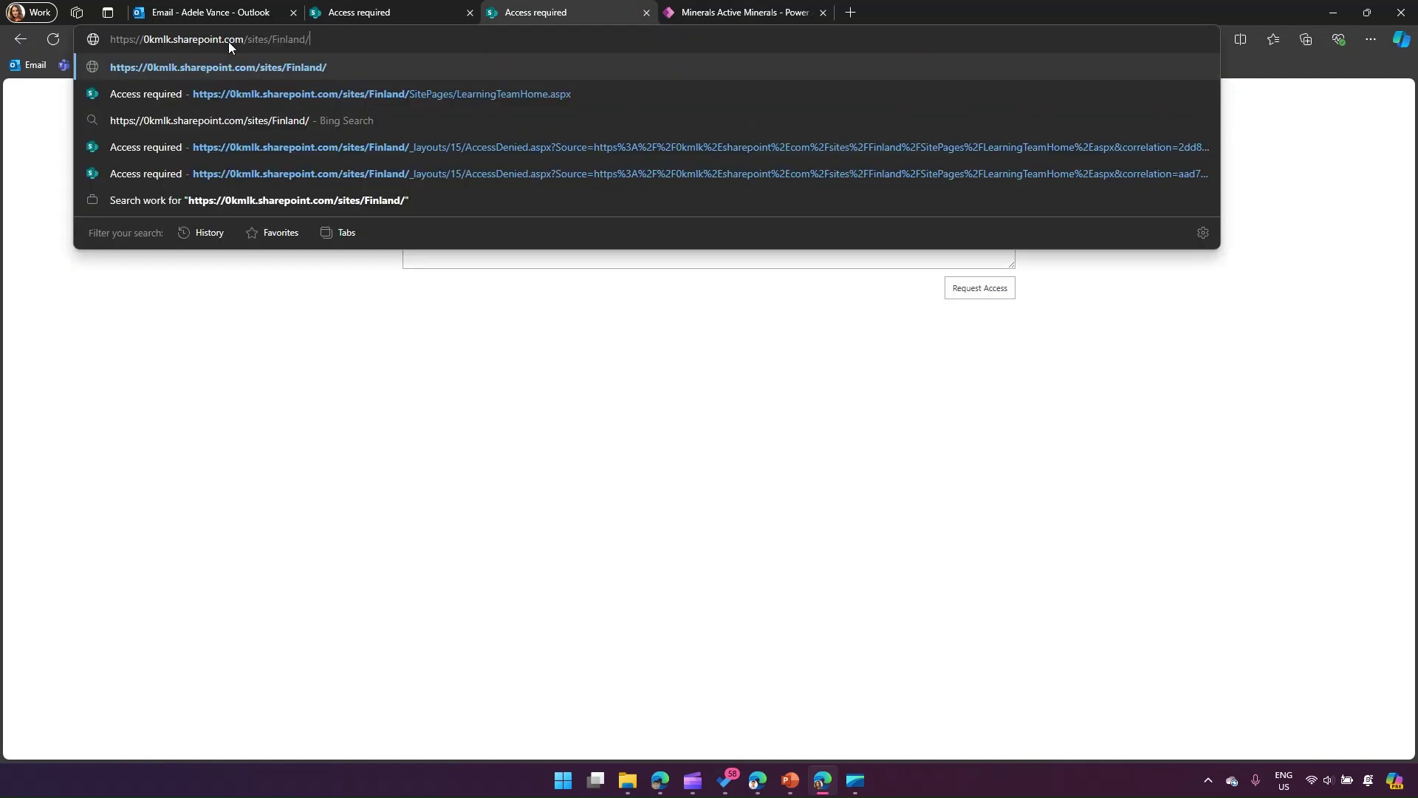
key(Return)
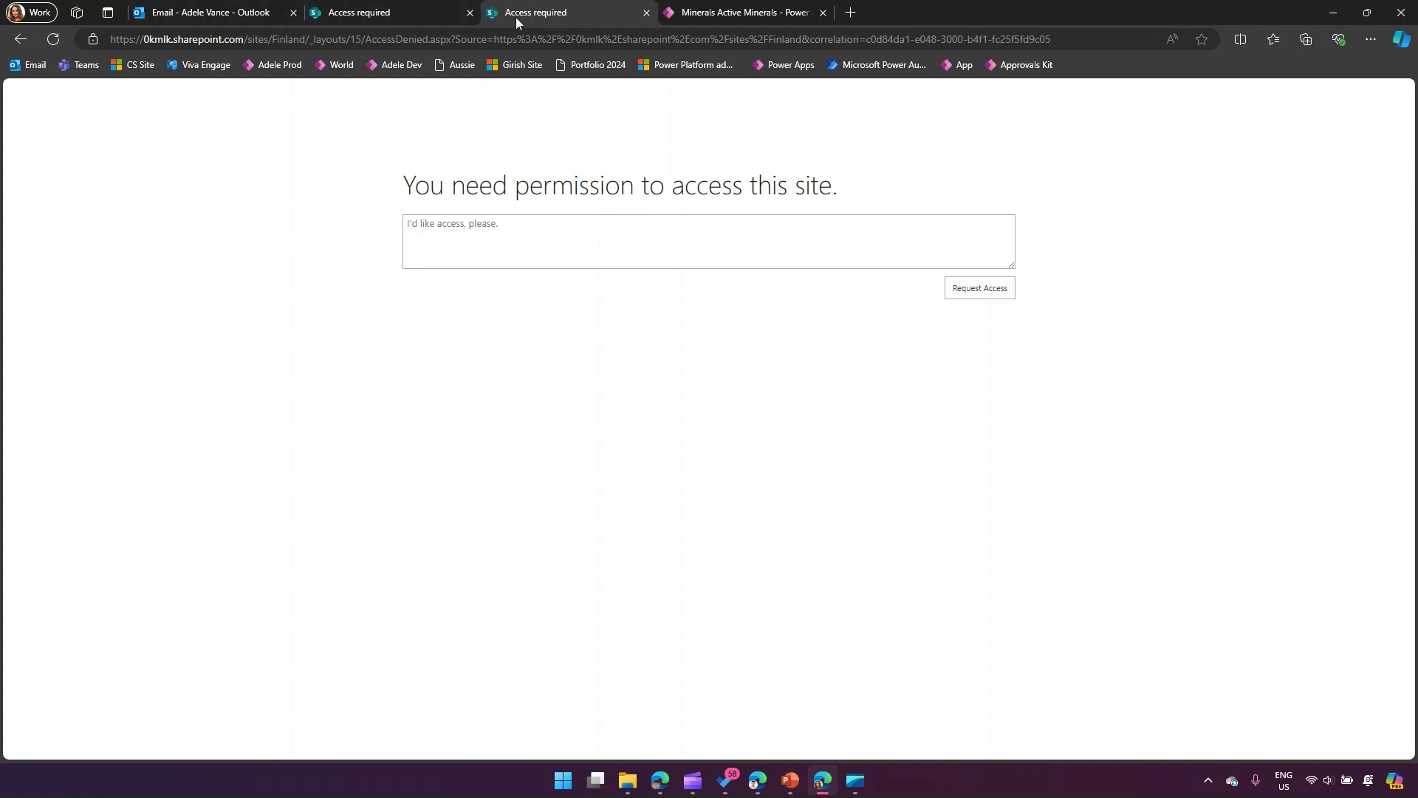
Open myaccess.microsoft.com in a new tab, dismiss the feedback prompt, and show the available access packages.
click(850, 13)
text(myac)
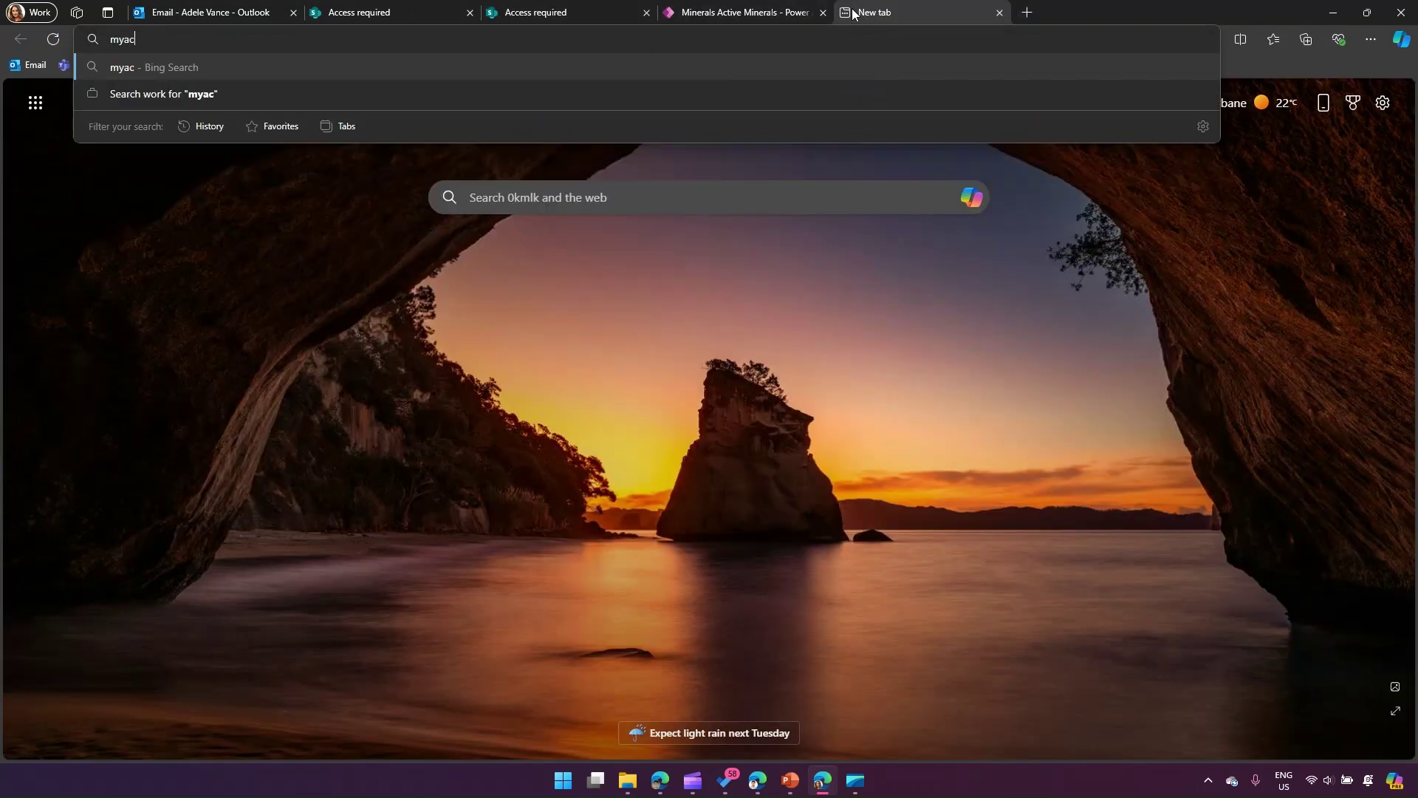
text(cess)
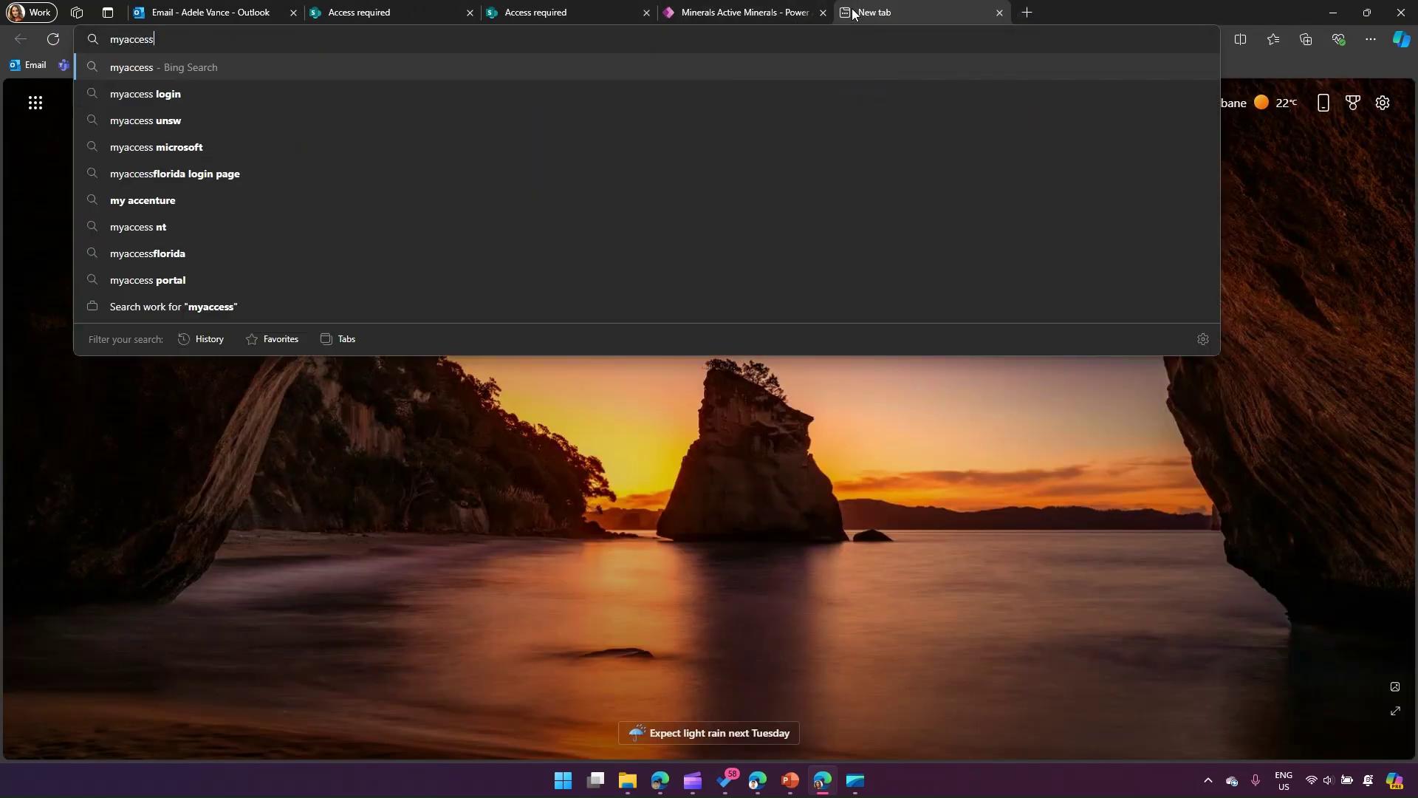
text(.microso)
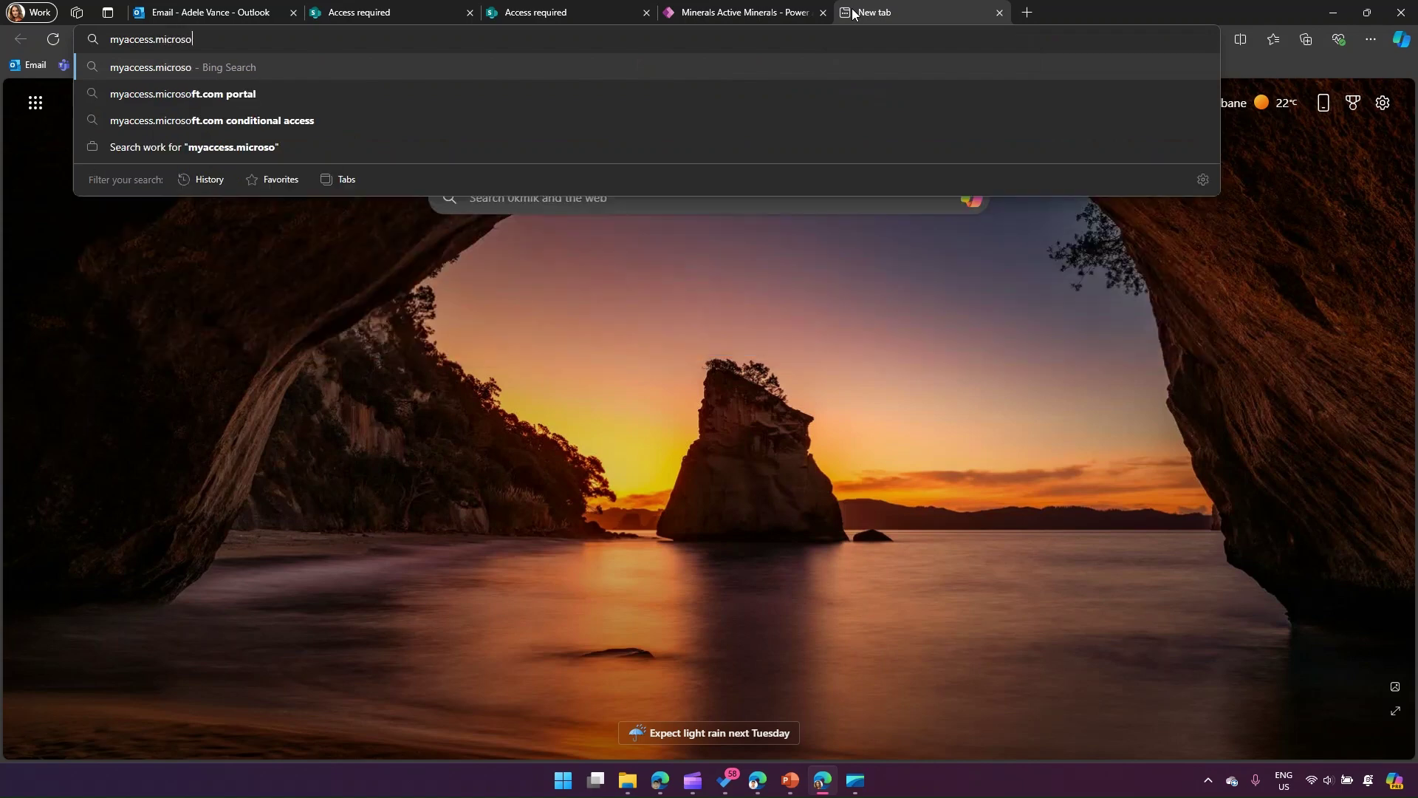
text(ft.com)
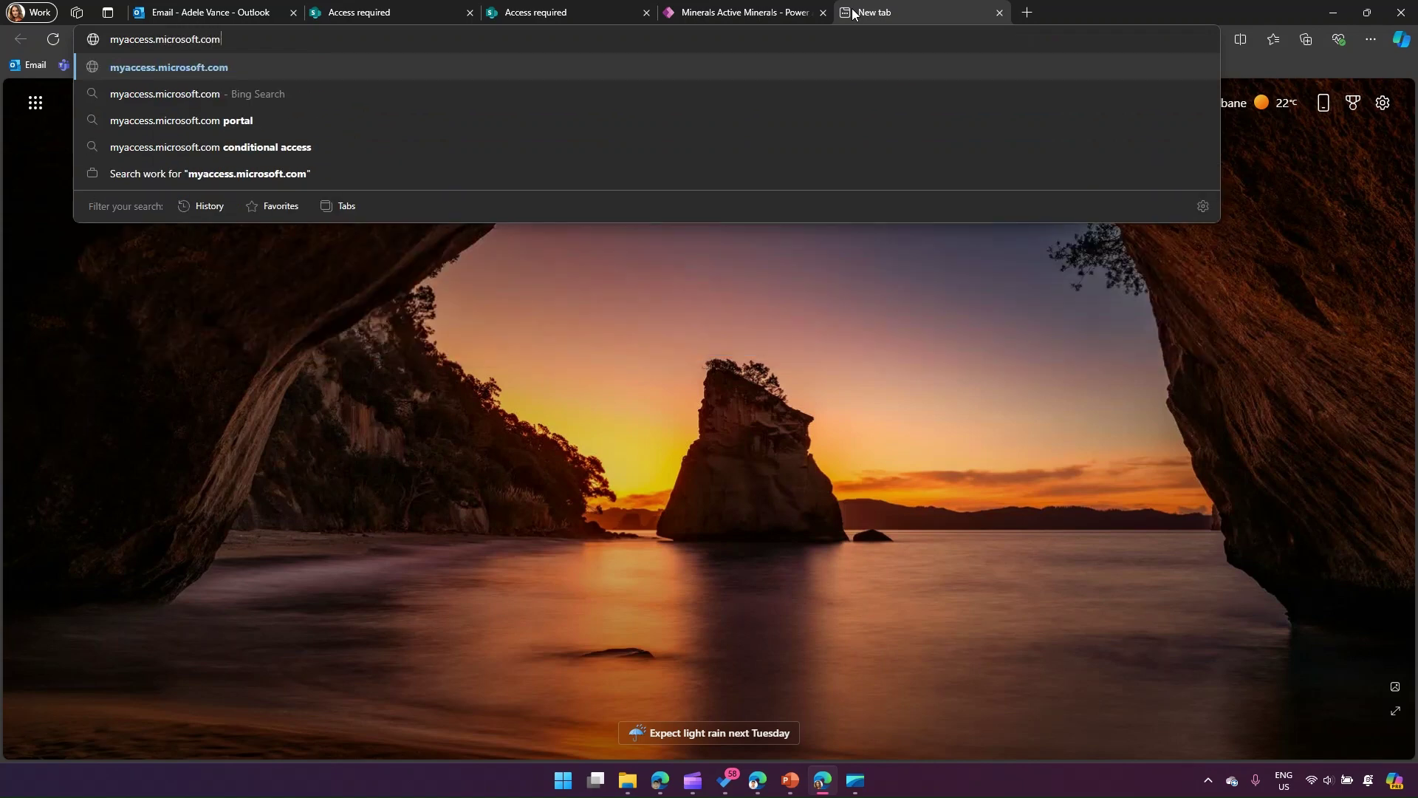
key(Return)
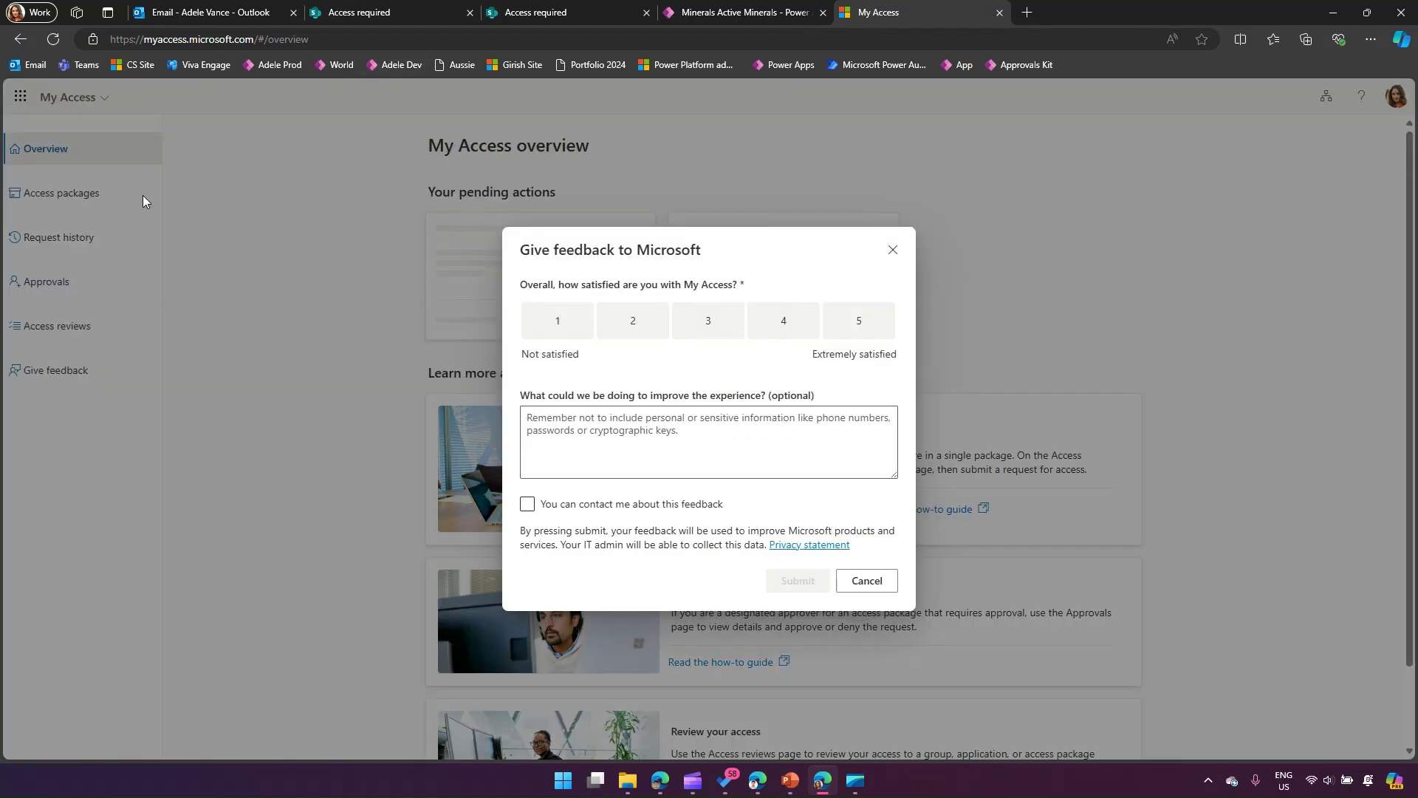
click(896, 251)
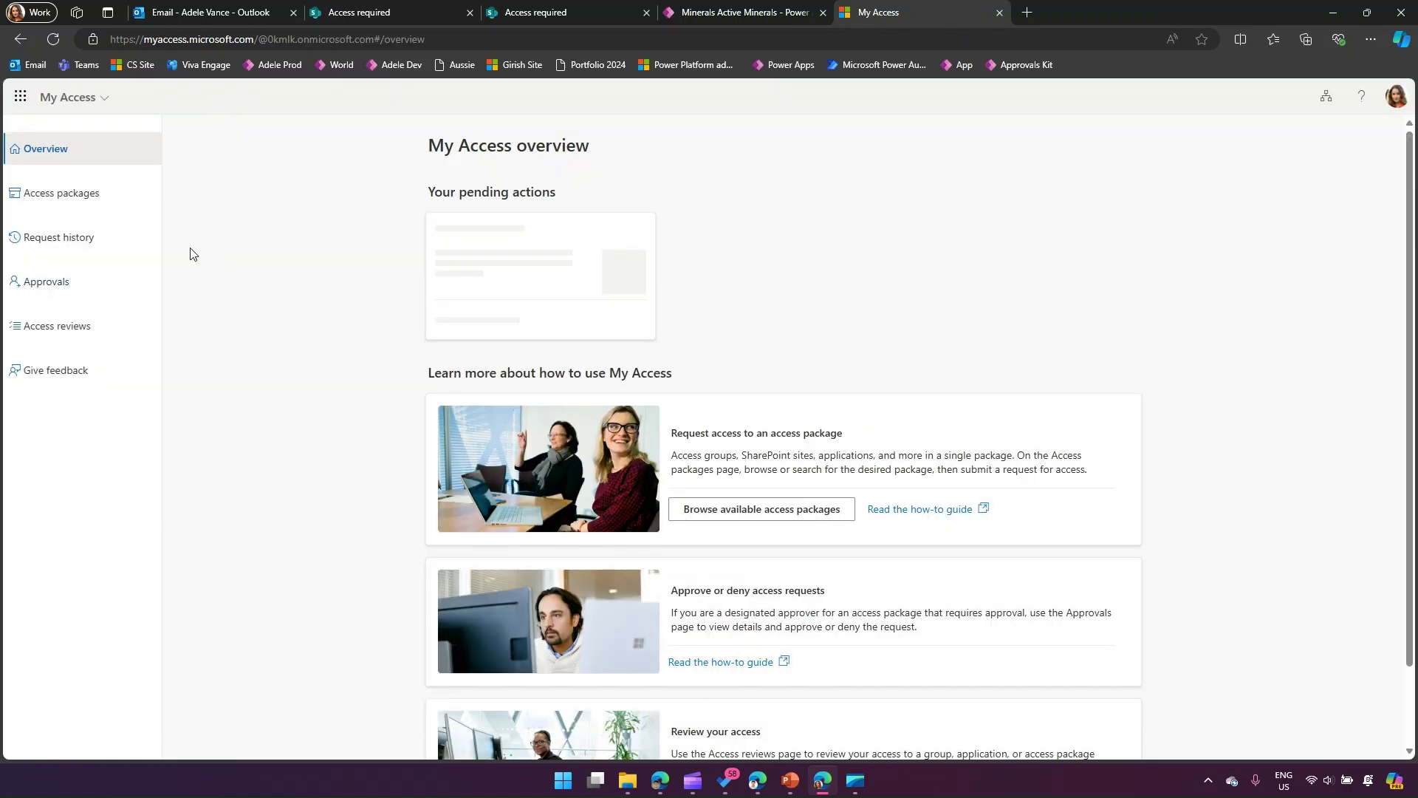
click(90, 196)
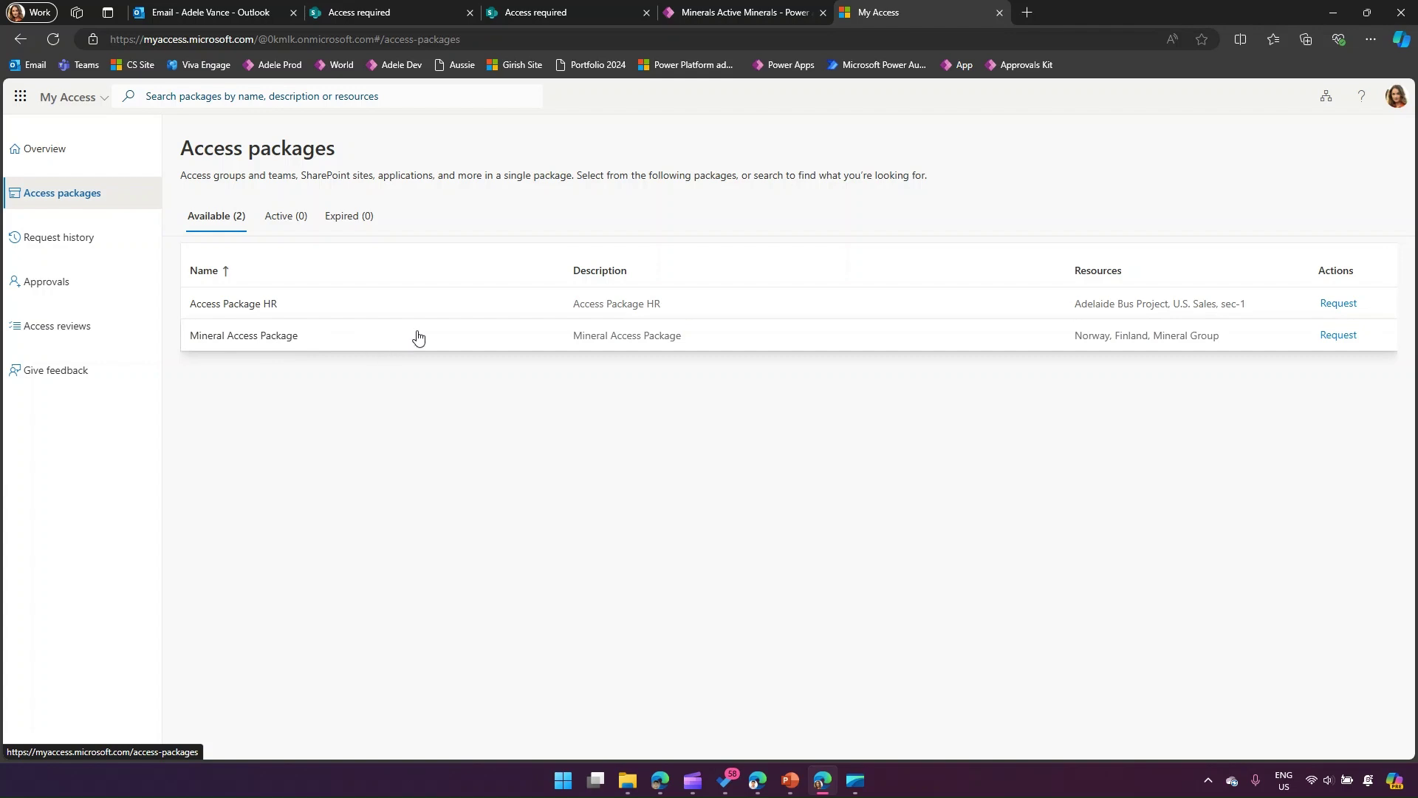
Request the Mineral Access Package with the business justification "for a project" and submit the request.
click(1337, 336)
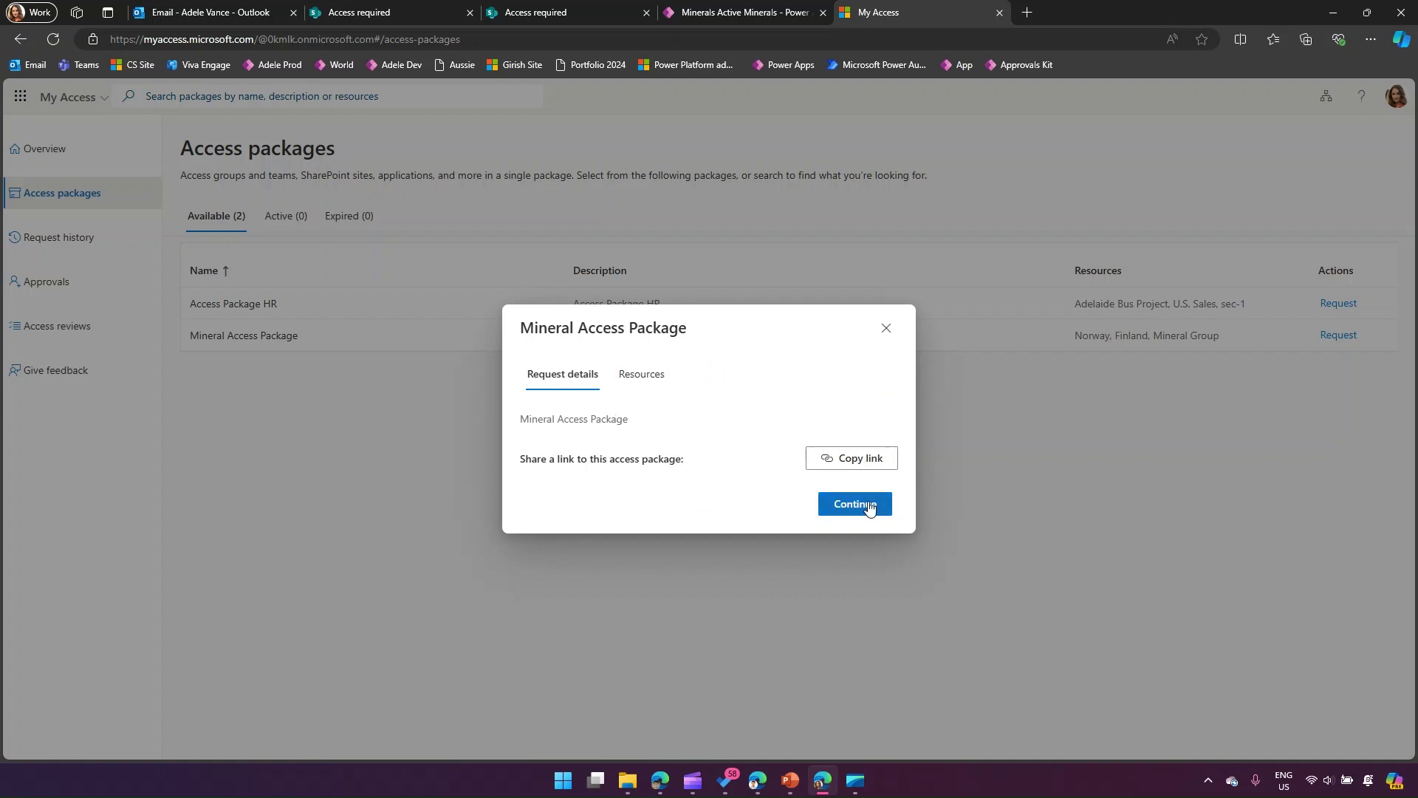
click(855, 504)
click(597, 412)
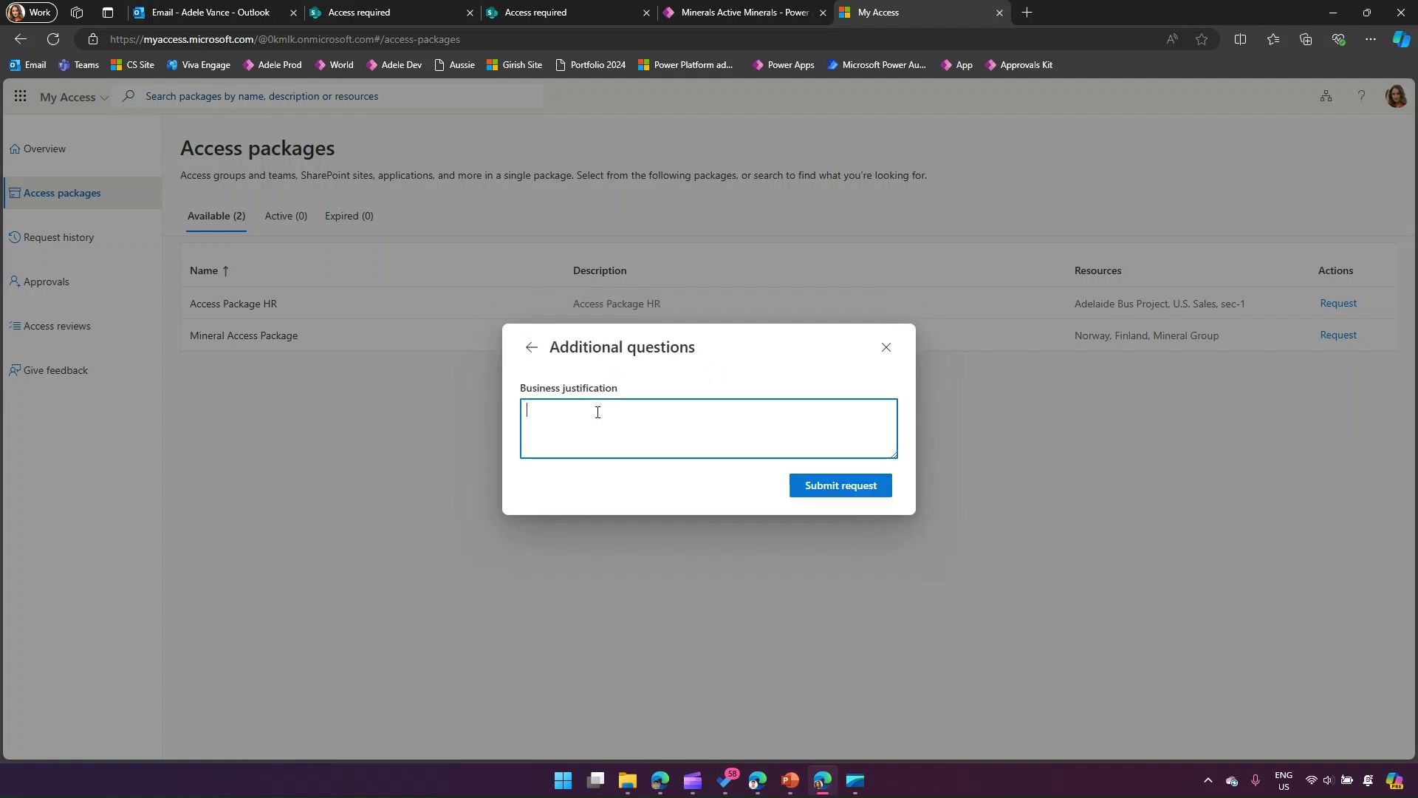
text(for a project)
click(813, 491)
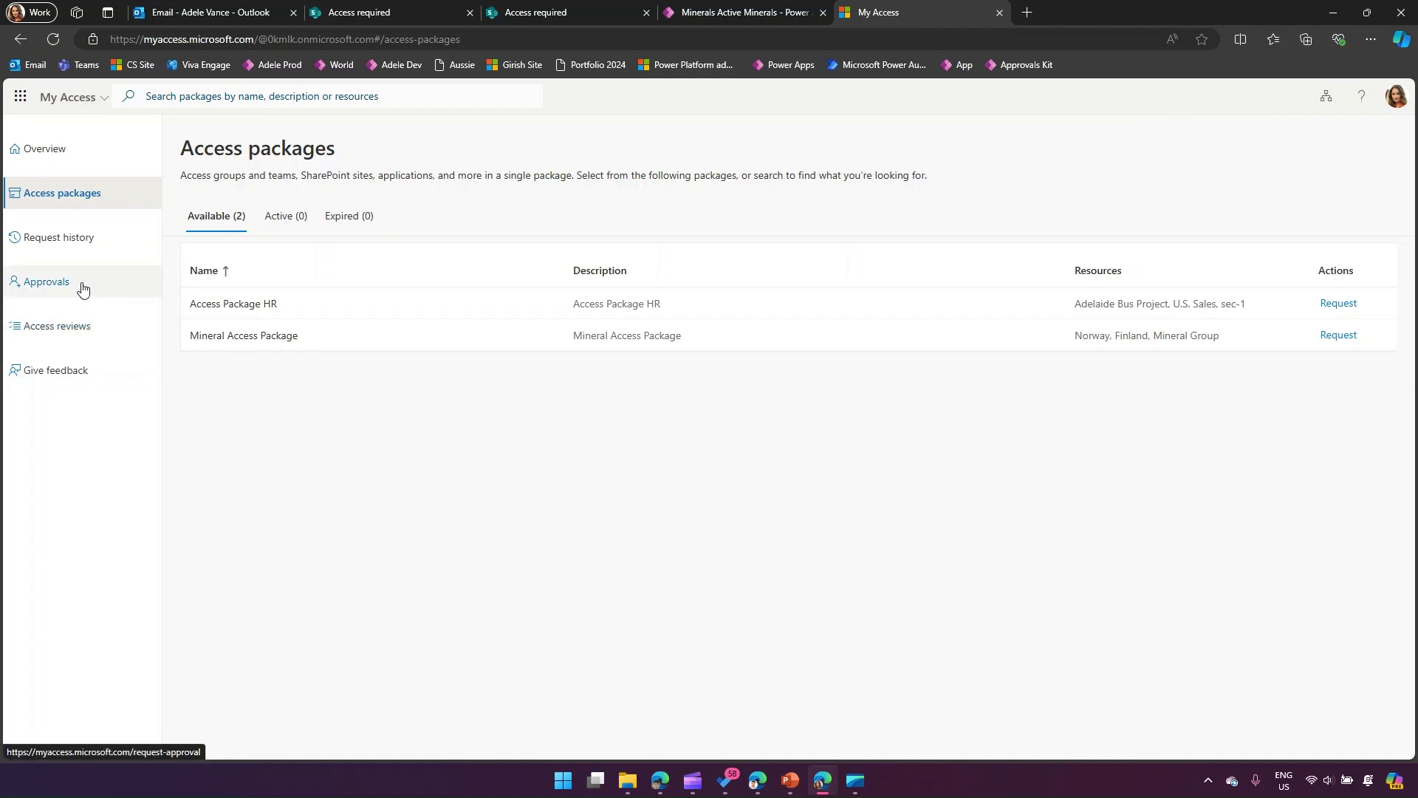
Check the Mineral Access Package request's status in the request history and look through the pending approvals.
click(76, 246)
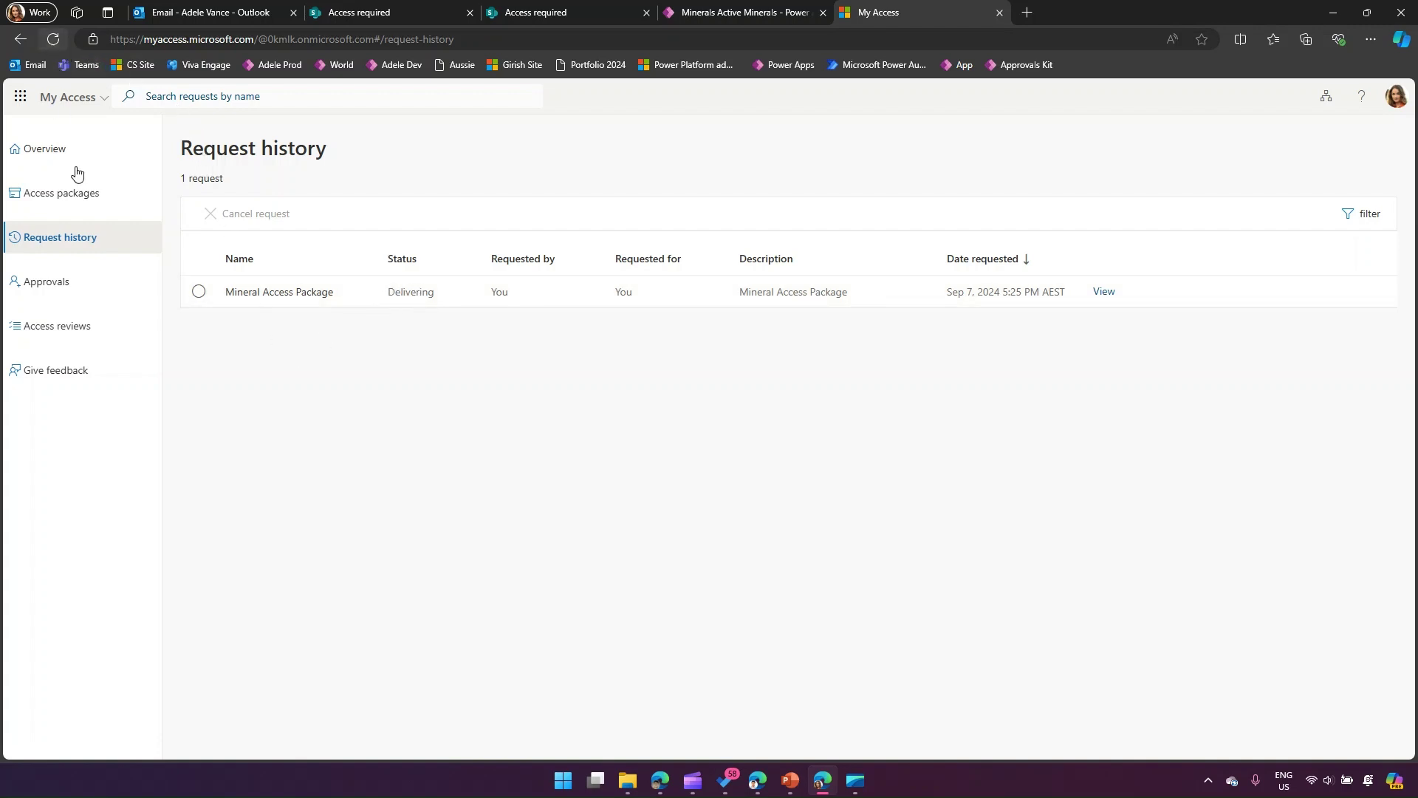
click(47, 281)
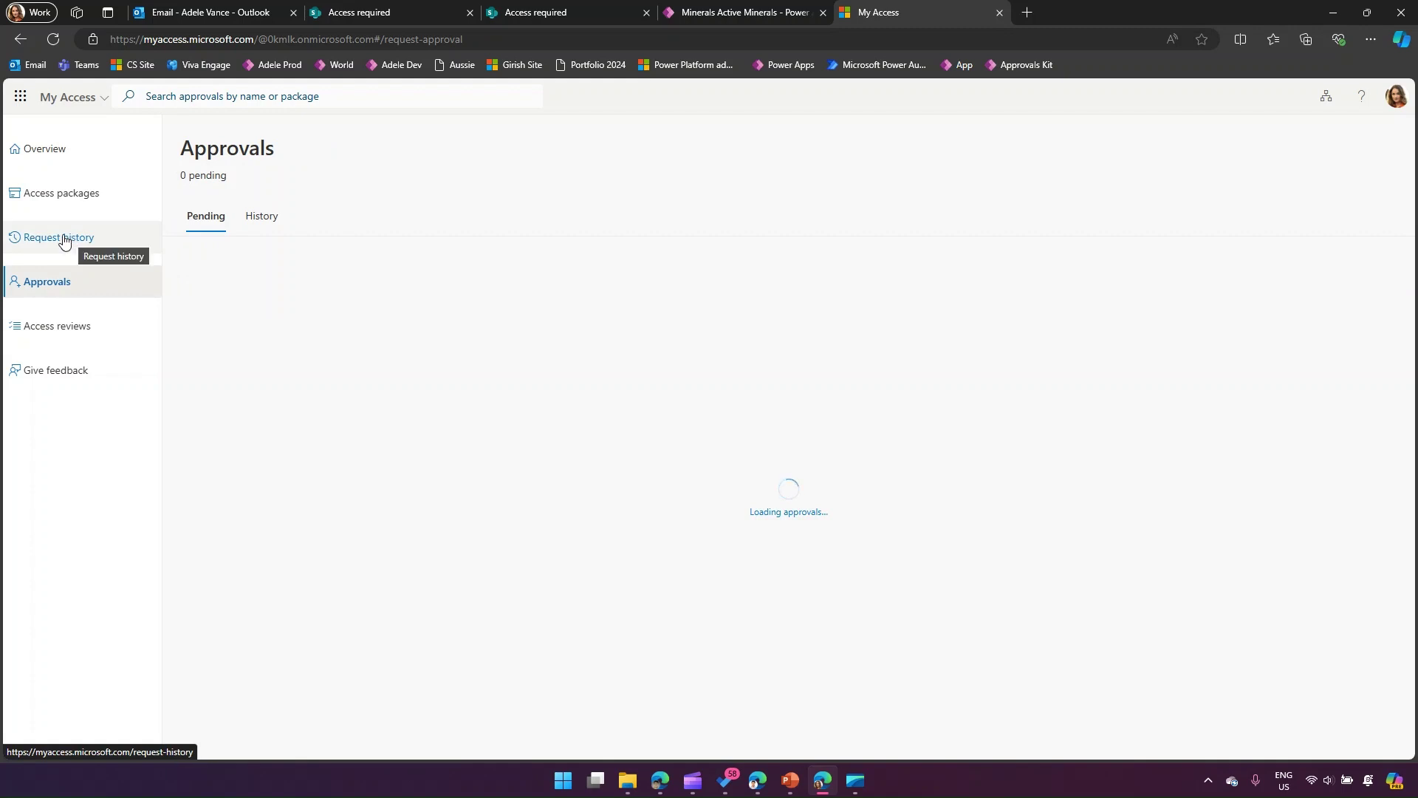
click(62, 239)
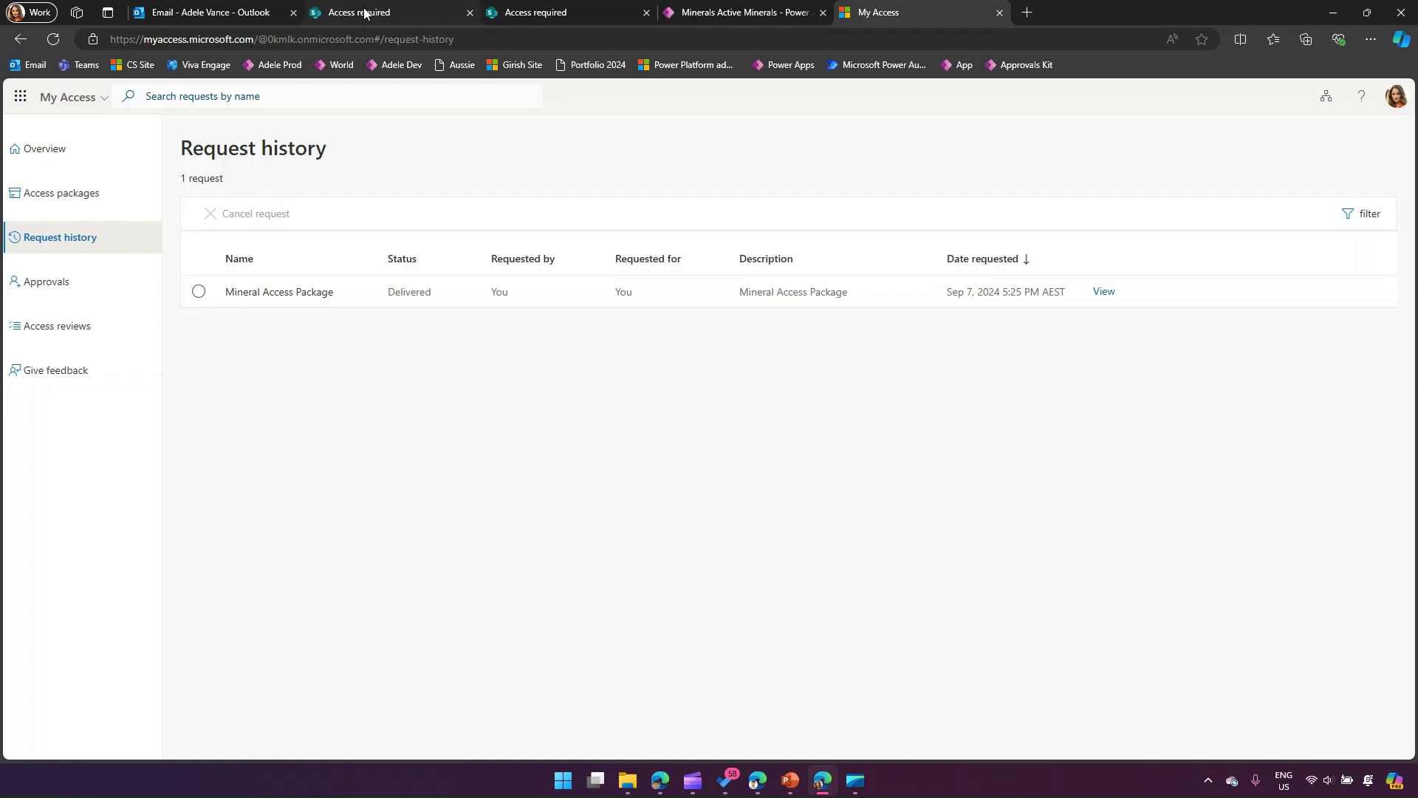
click(704, 15)
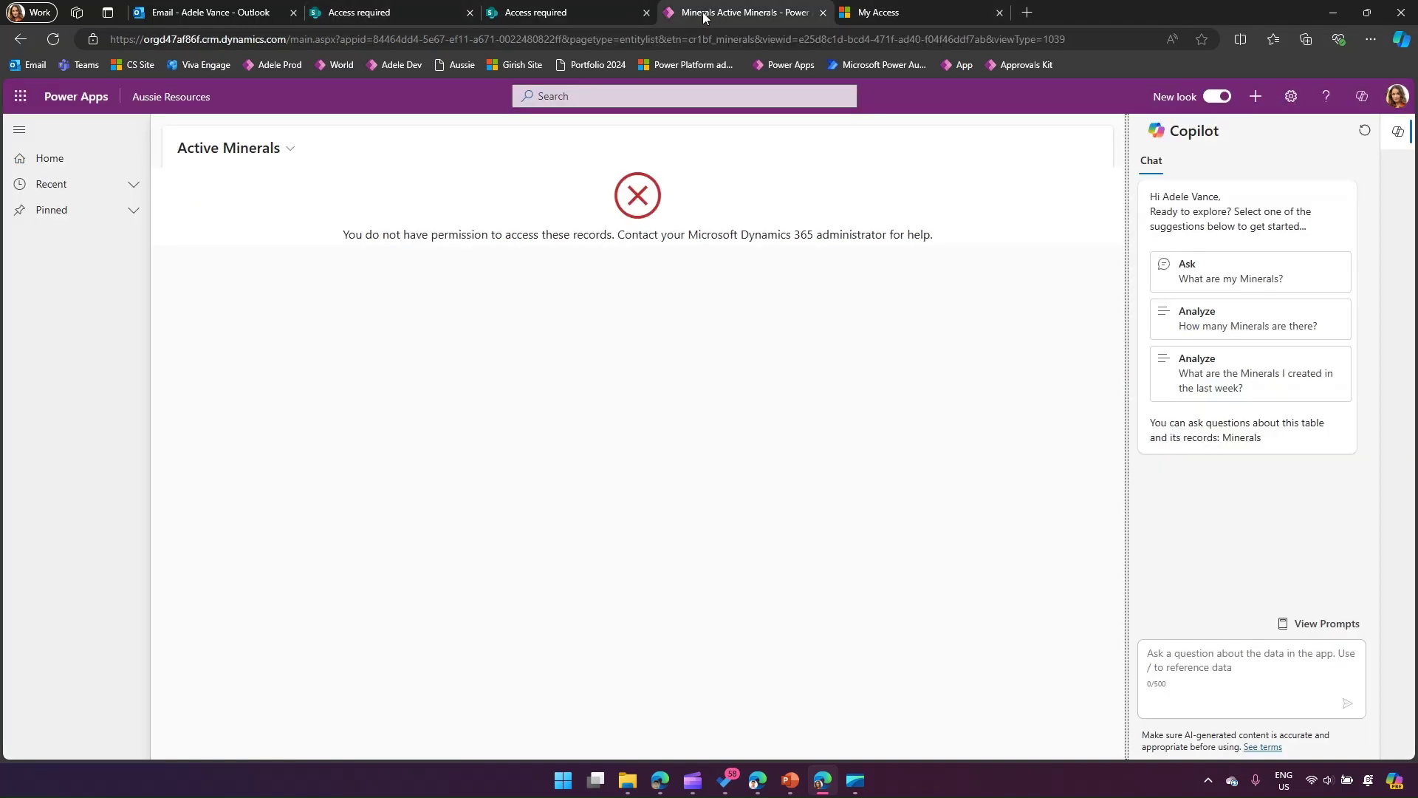
click(54, 39)
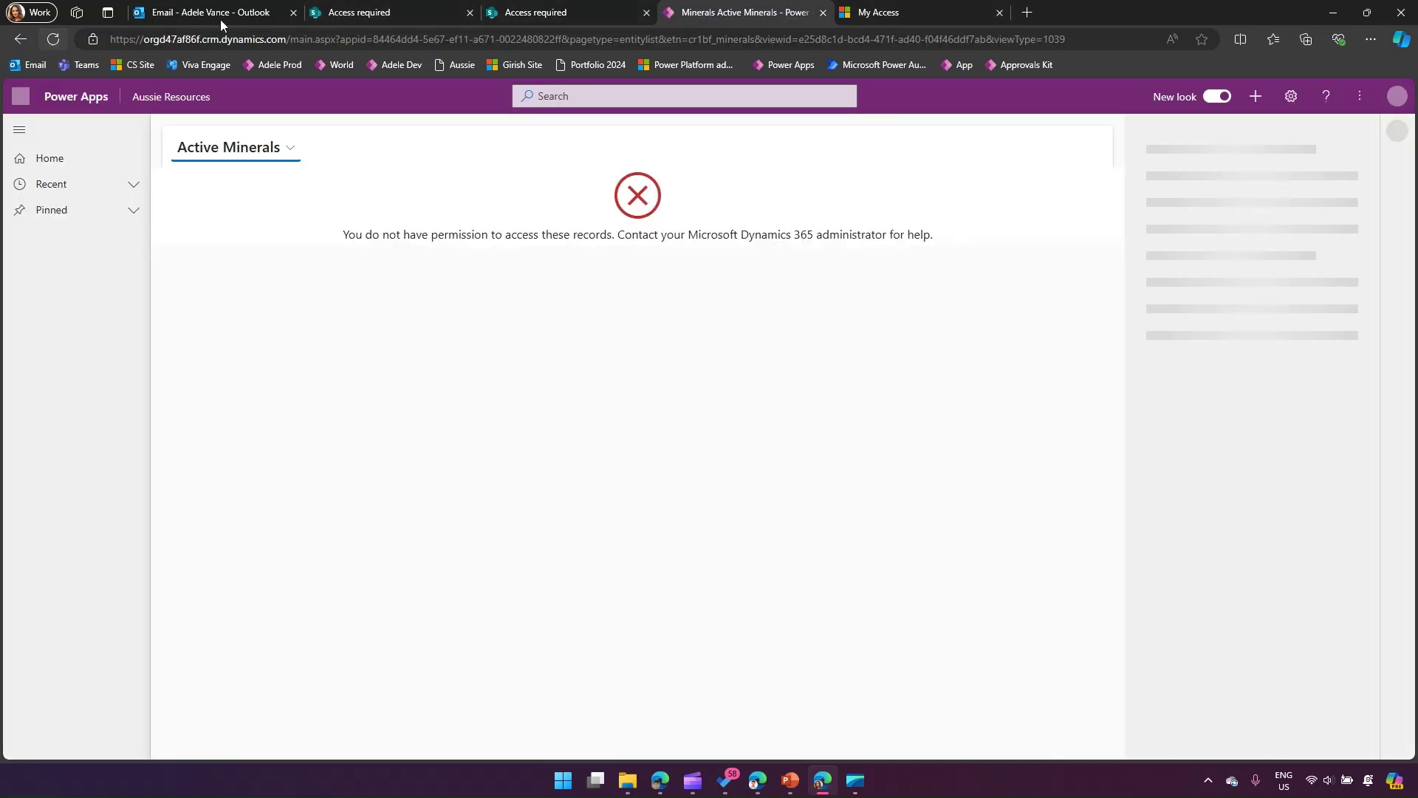
click(370, 13)
drag(307, 37, 109, 37)
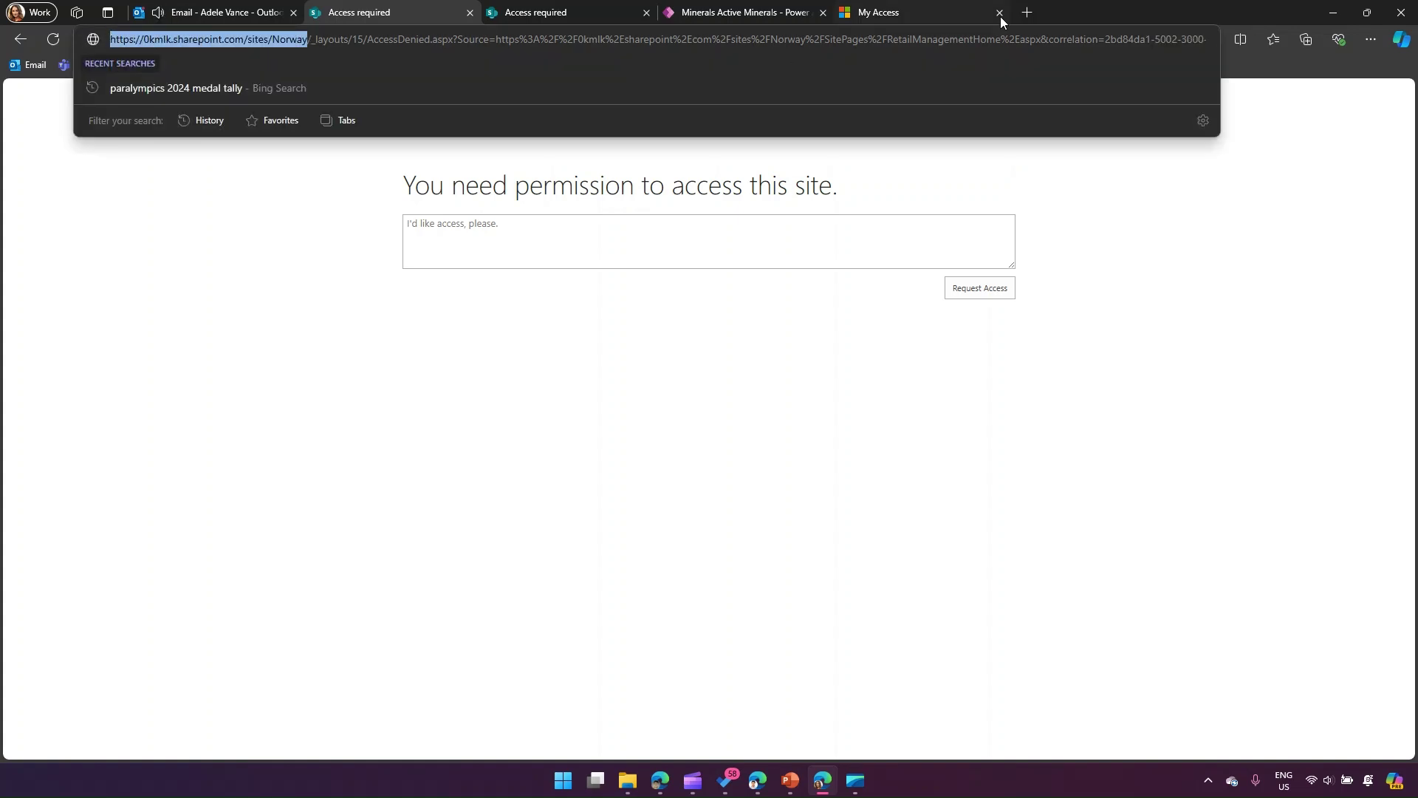
key(ctrl+c)
key(ctrl+t)
key(ctrl+v)
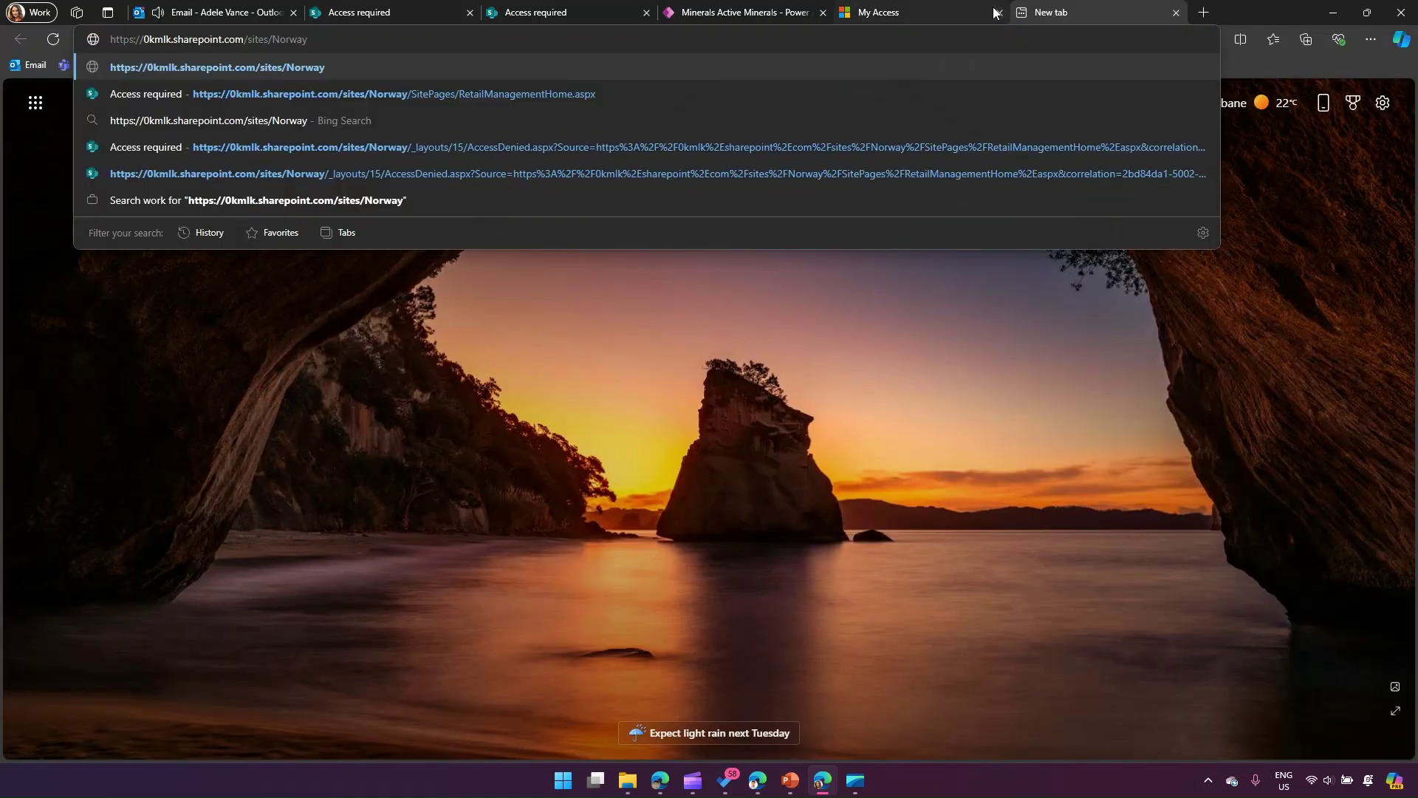
key(Return)
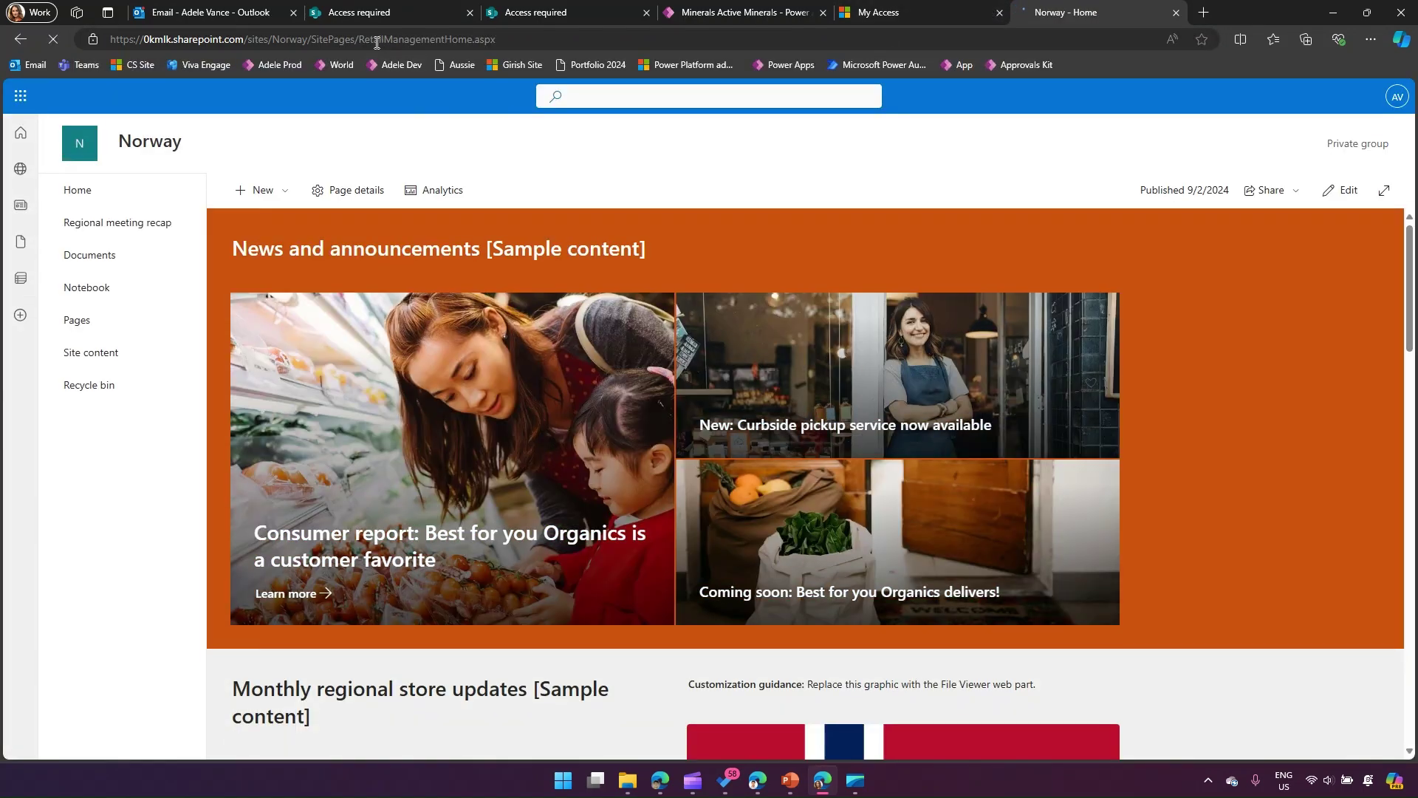
Copy the Finland site's base address from its access-denied page and load it in a new tab.
click(573, 9)
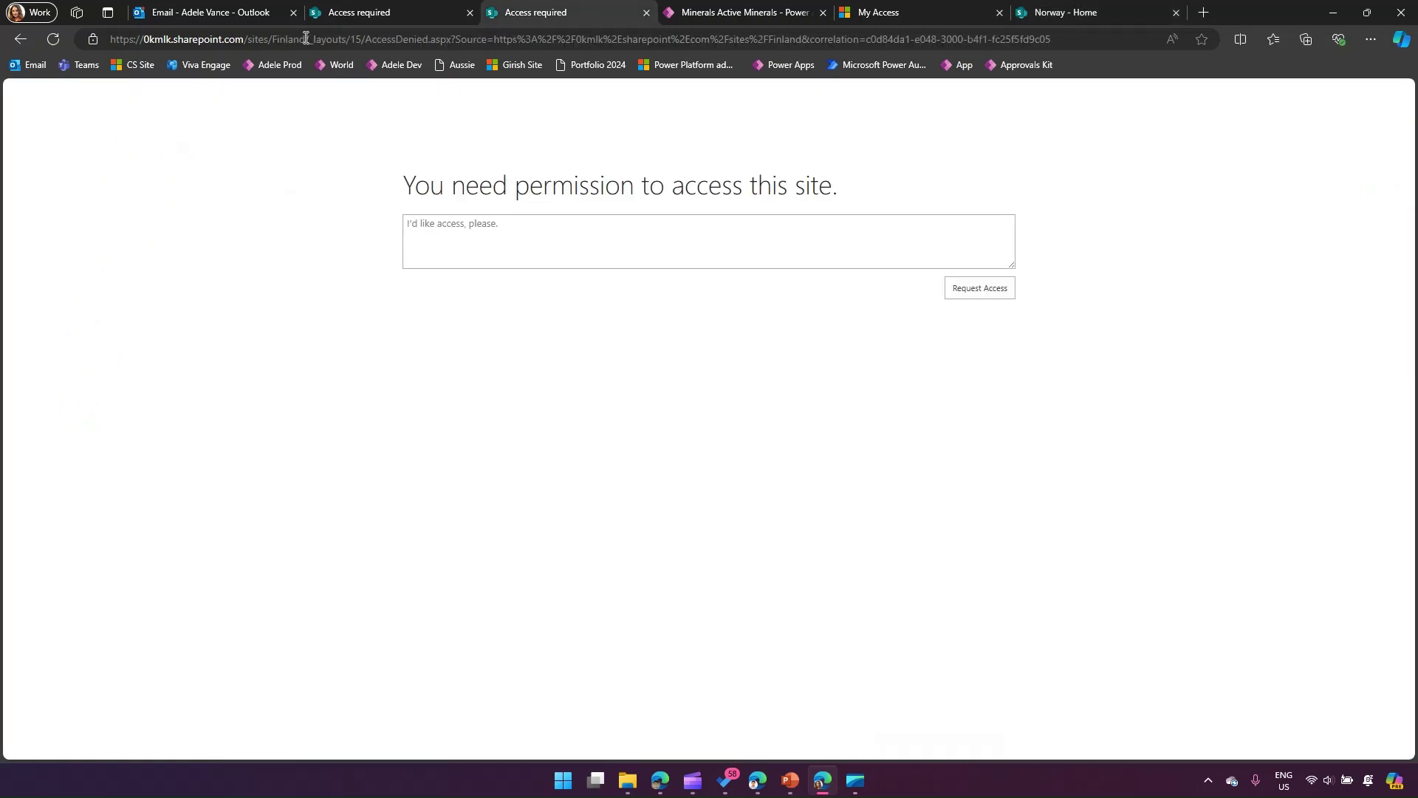
drag(306, 38, 99, 34)
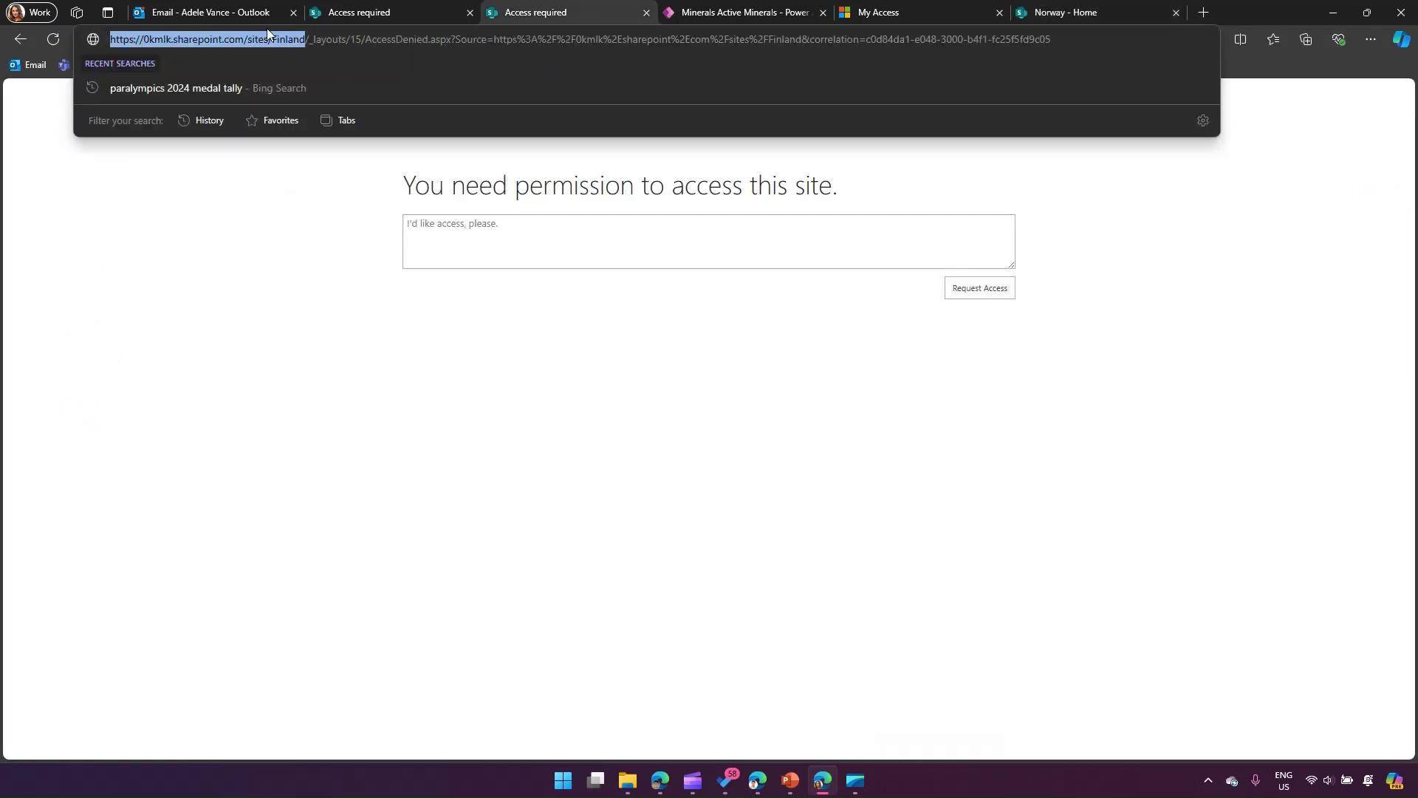
click(1203, 13)
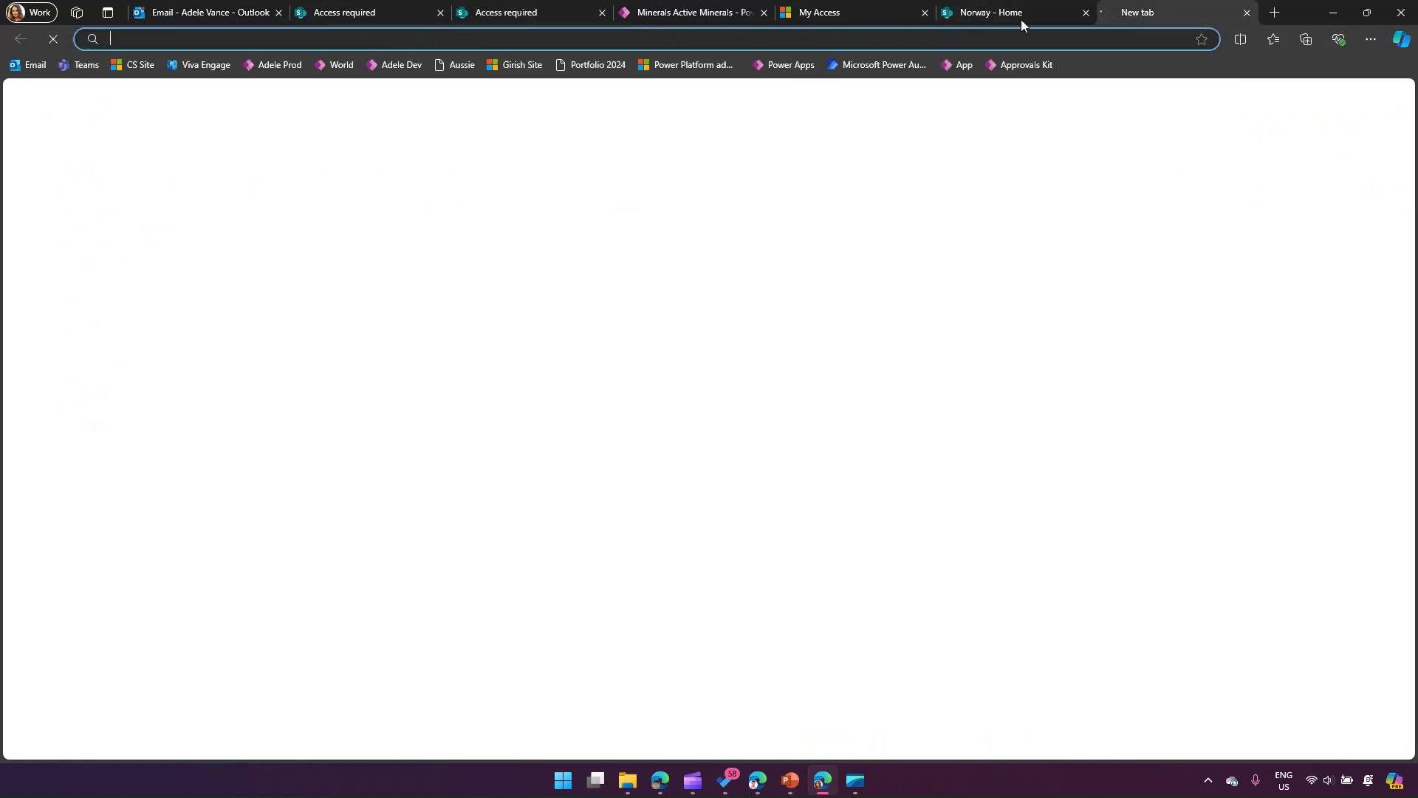
key(ctrl+v)
key(Return)
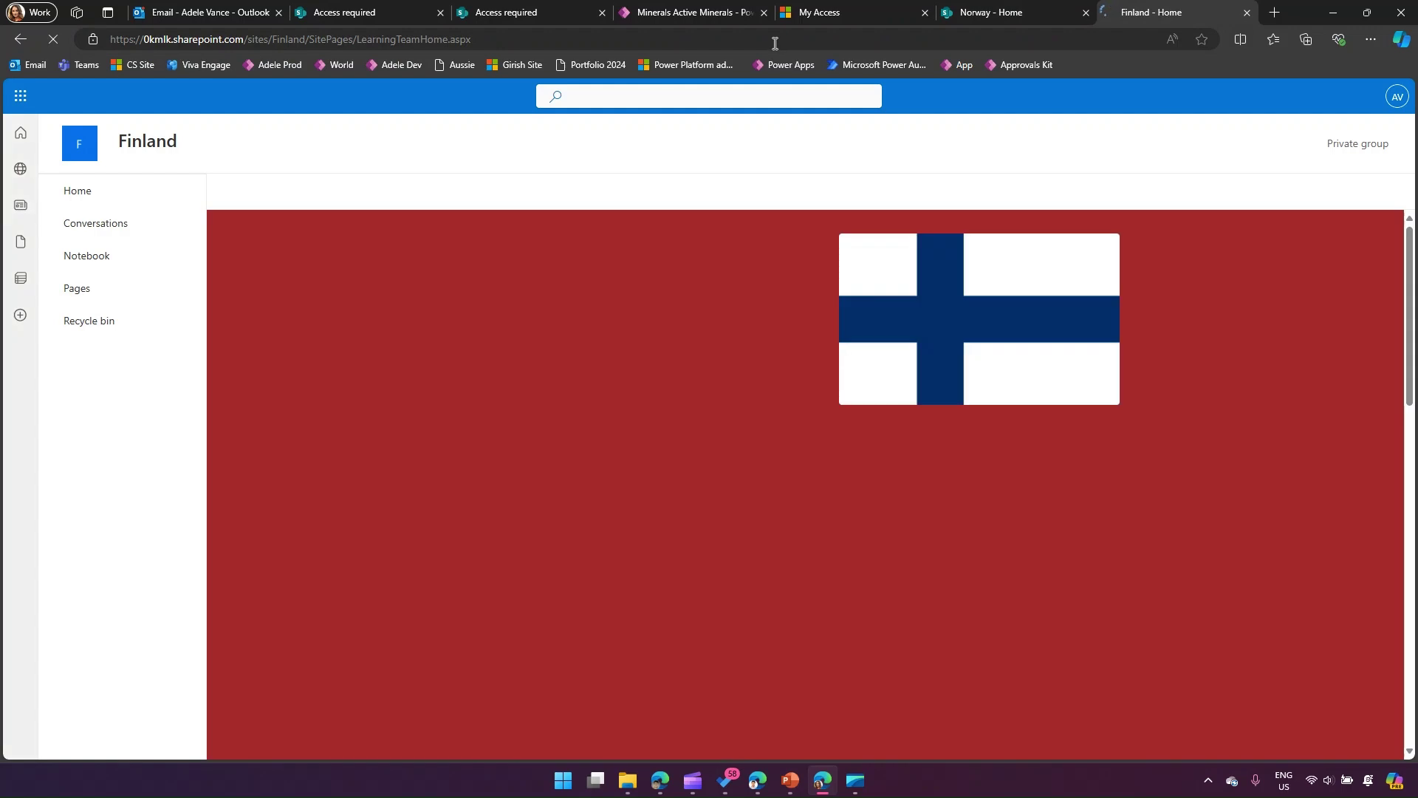
Reload the Active Minerals view repeatedly from its own address to recheck the user's permission.
click(675, 12)
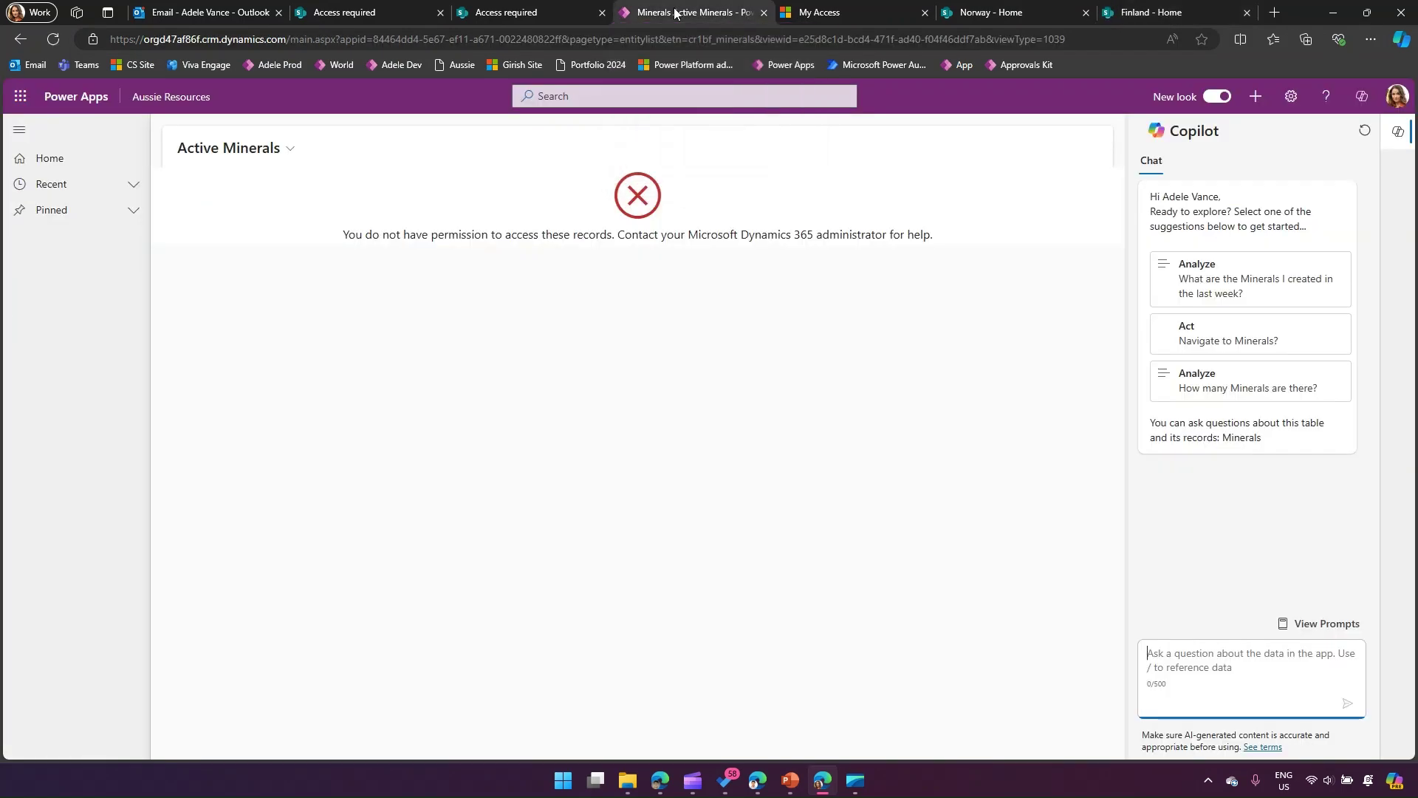
click(566, 39)
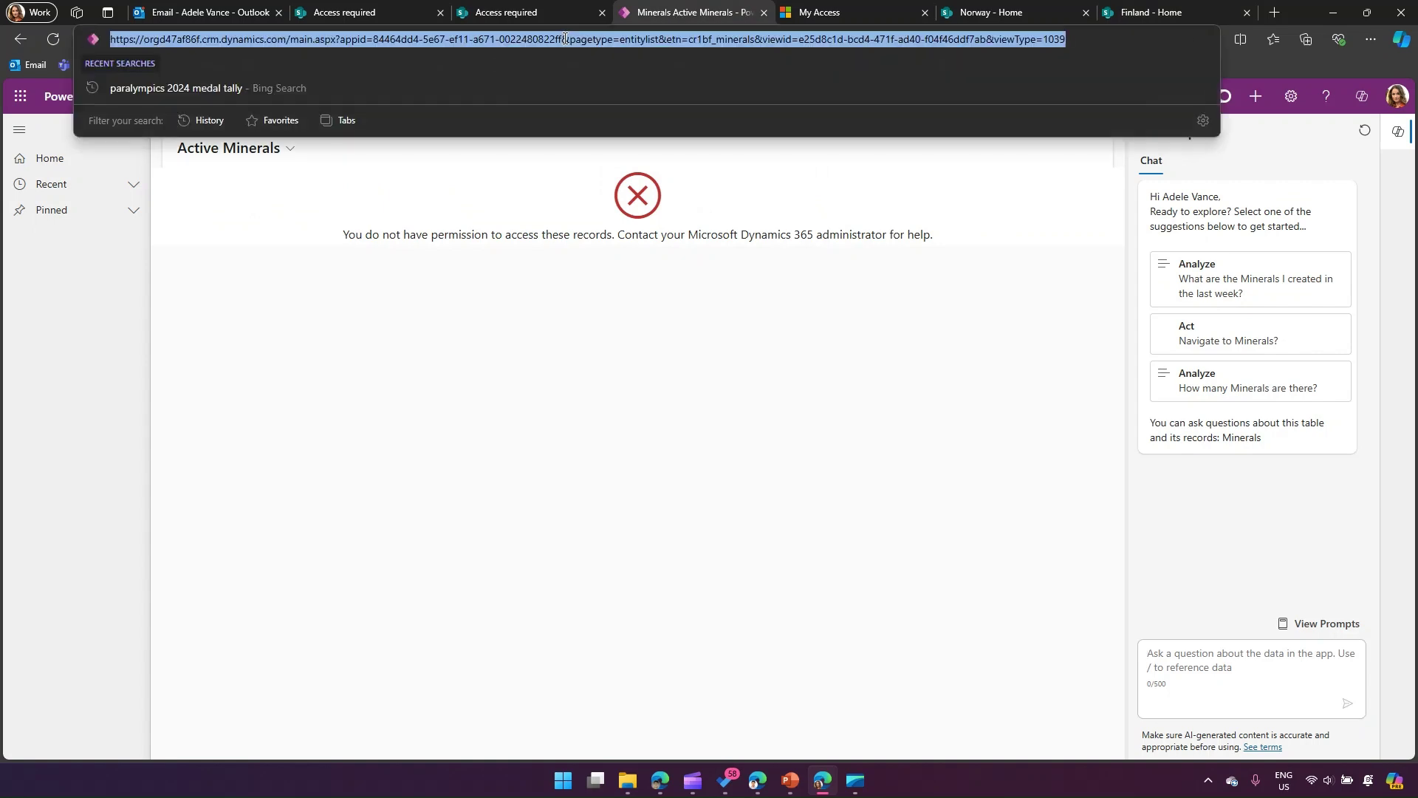
key(Return)
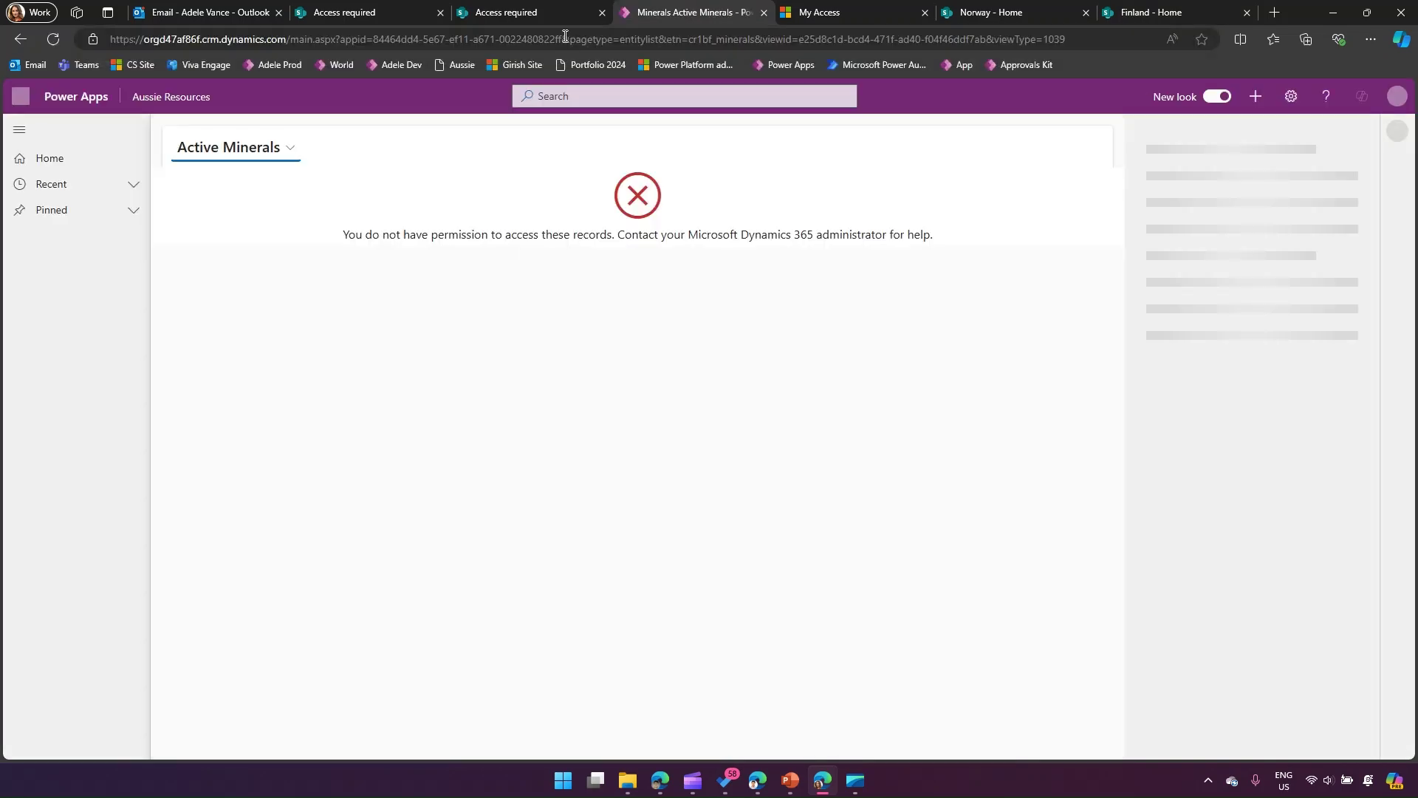
click(565, 37)
key(Return)
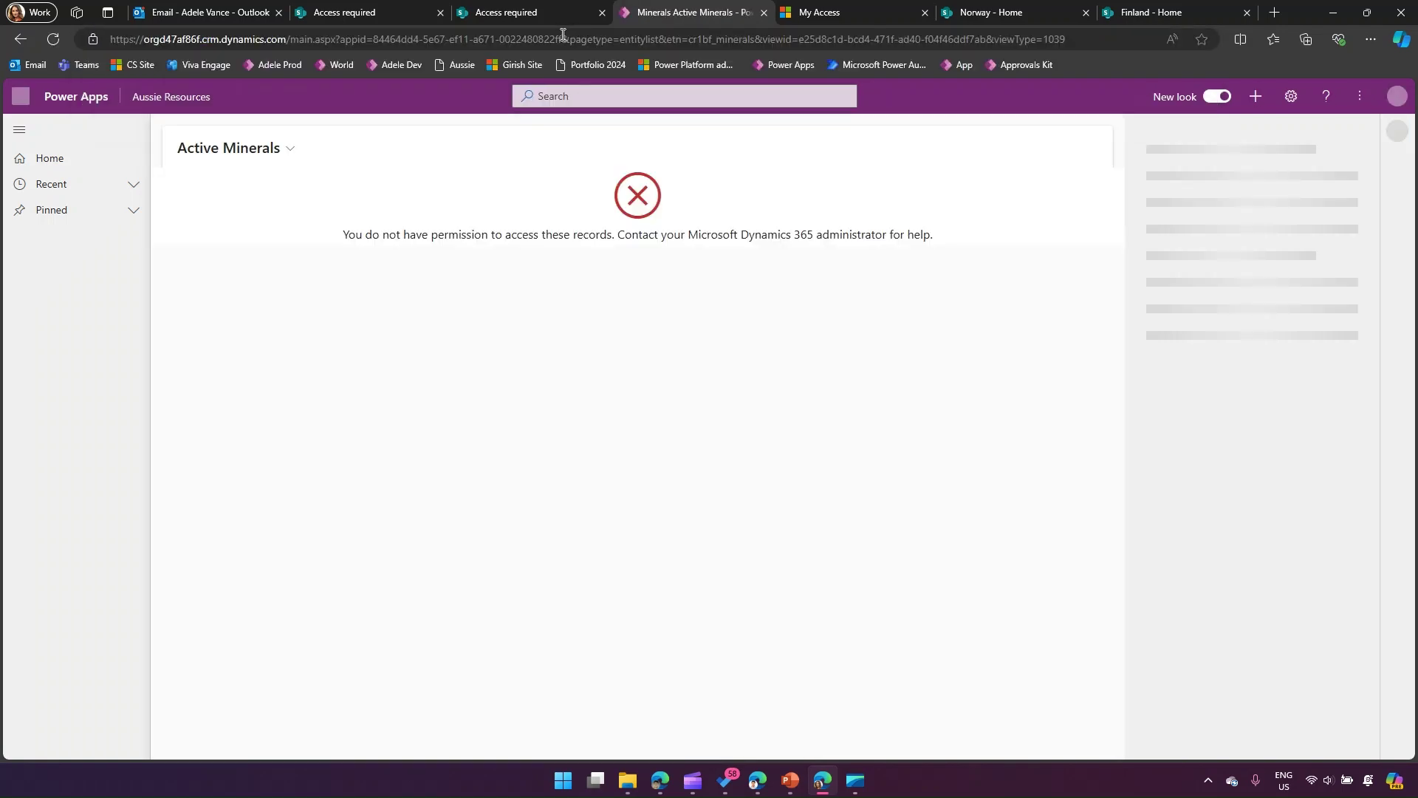
click(563, 36)
key(Return)
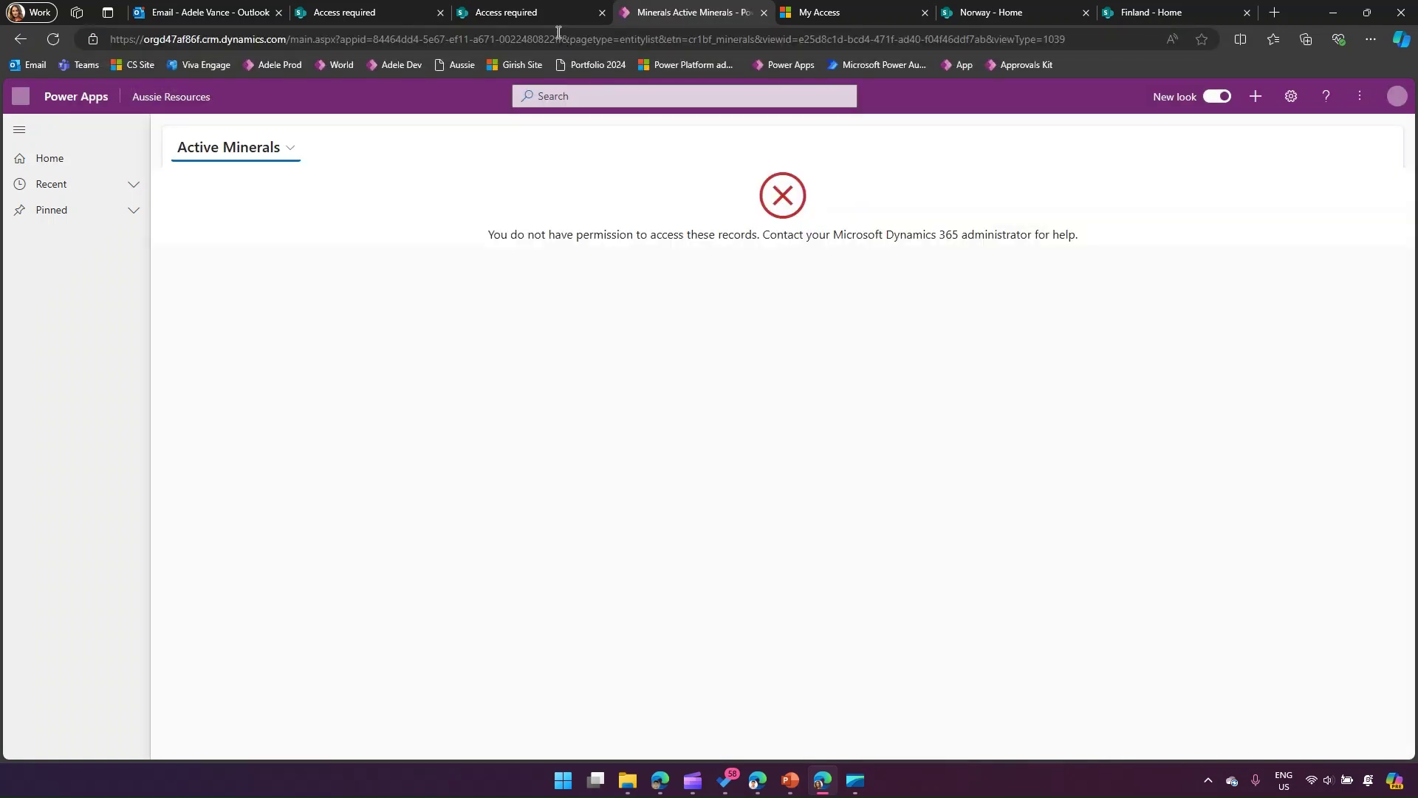
click(556, 40)
key(Return)
Close the two outdated Access required tabs and view the Norway and Finland home pages.
click(602, 12)
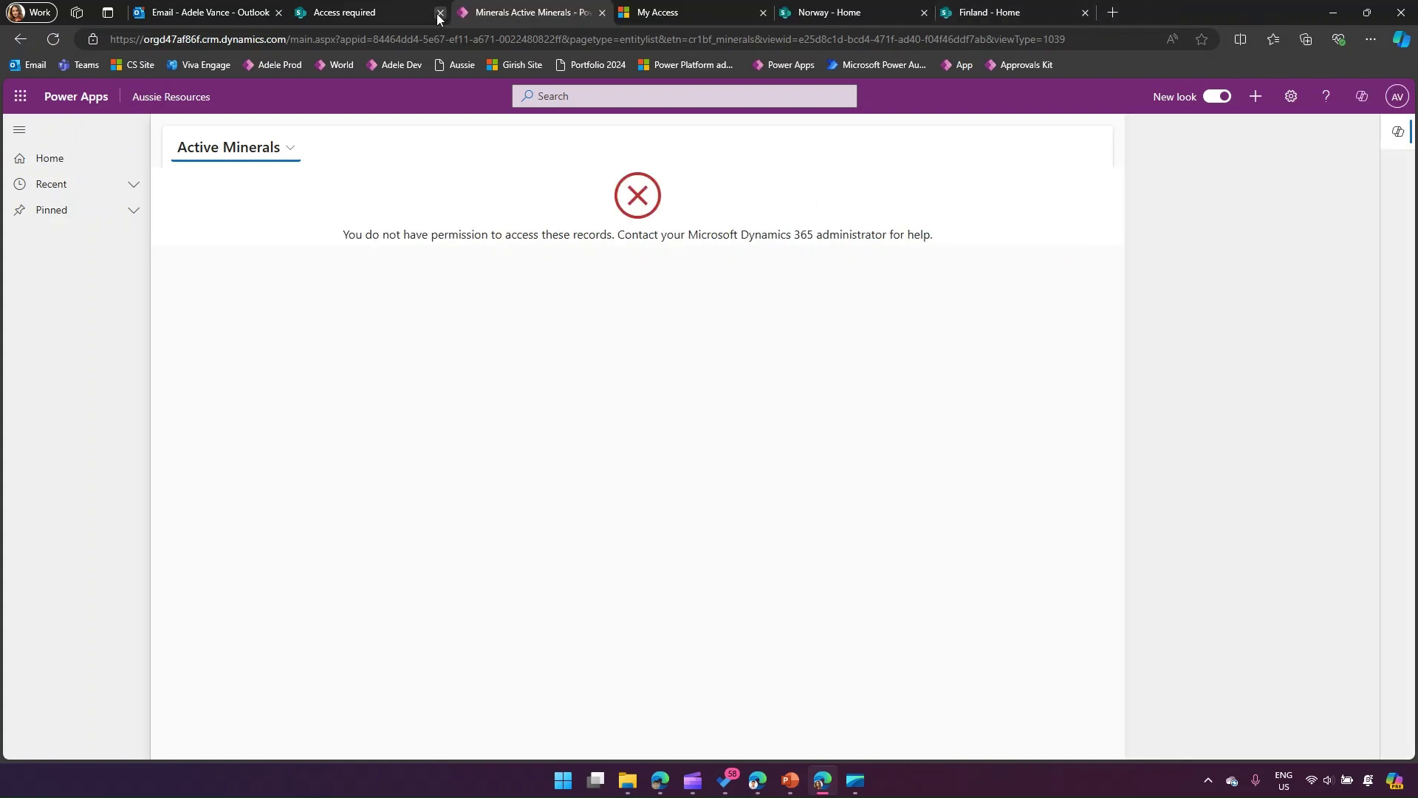
click(441, 12)
click(666, 13)
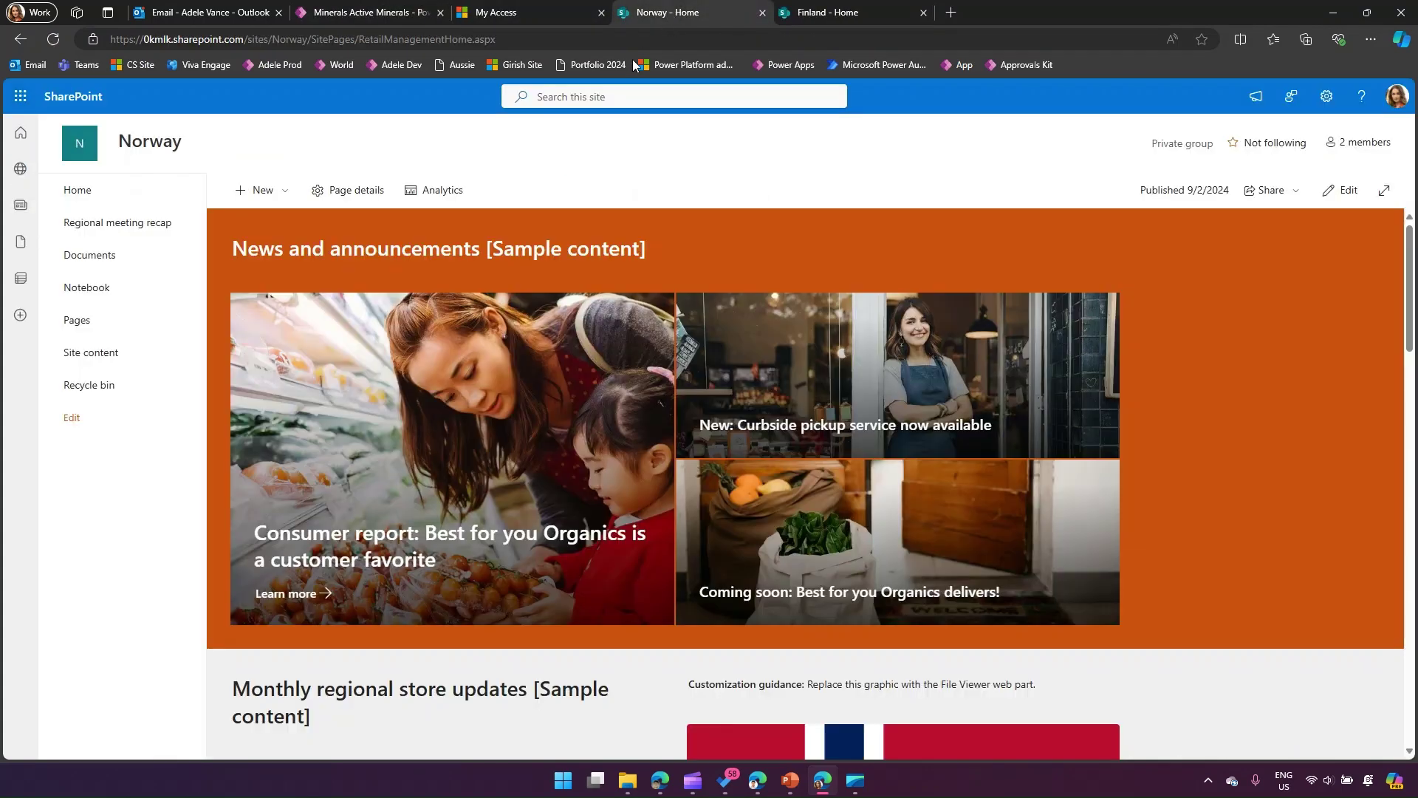
click(850, 13)
click(686, 14)
Open the Microsoft Security email about access to Mineral Access Package in Outlook and read its access details.
click(213, 15)
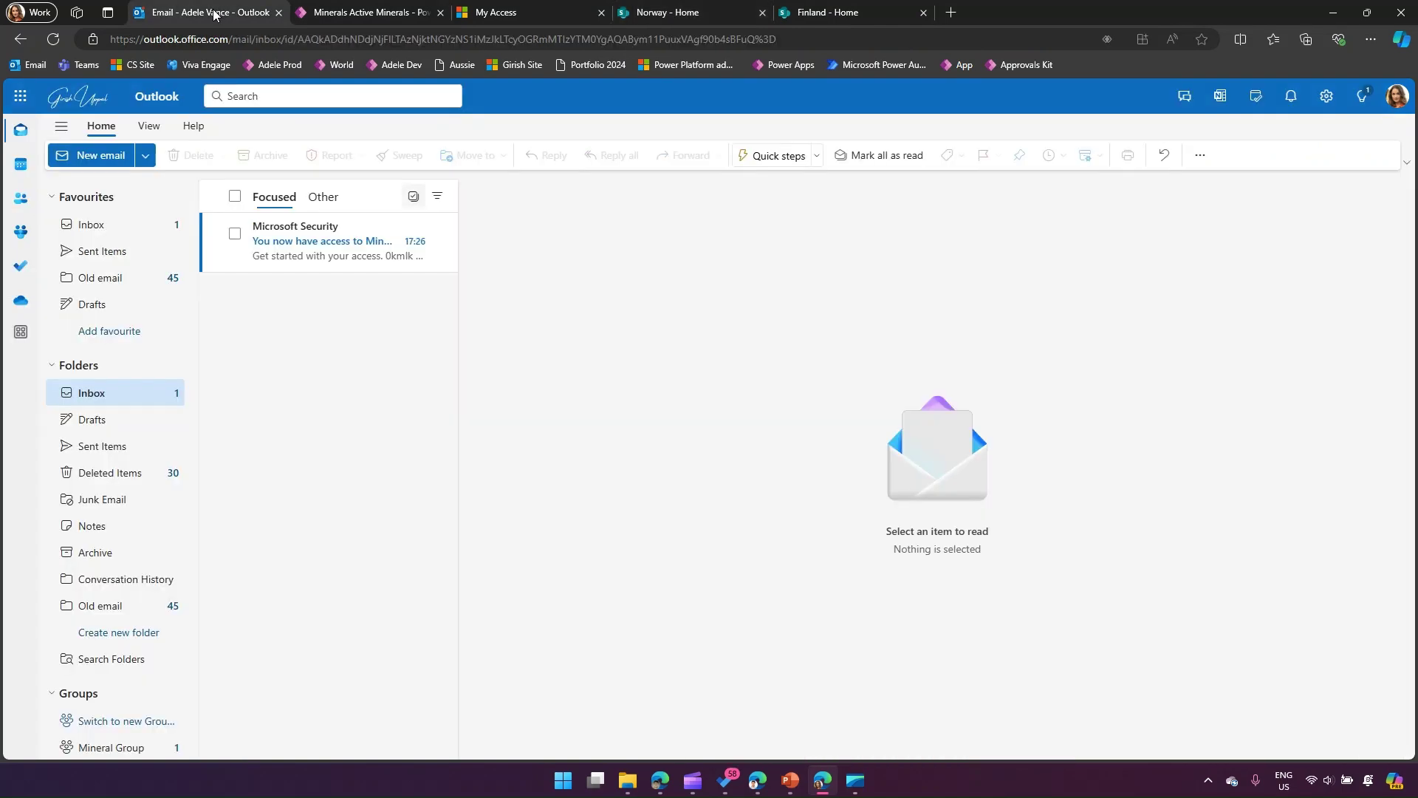
click(288, 247)
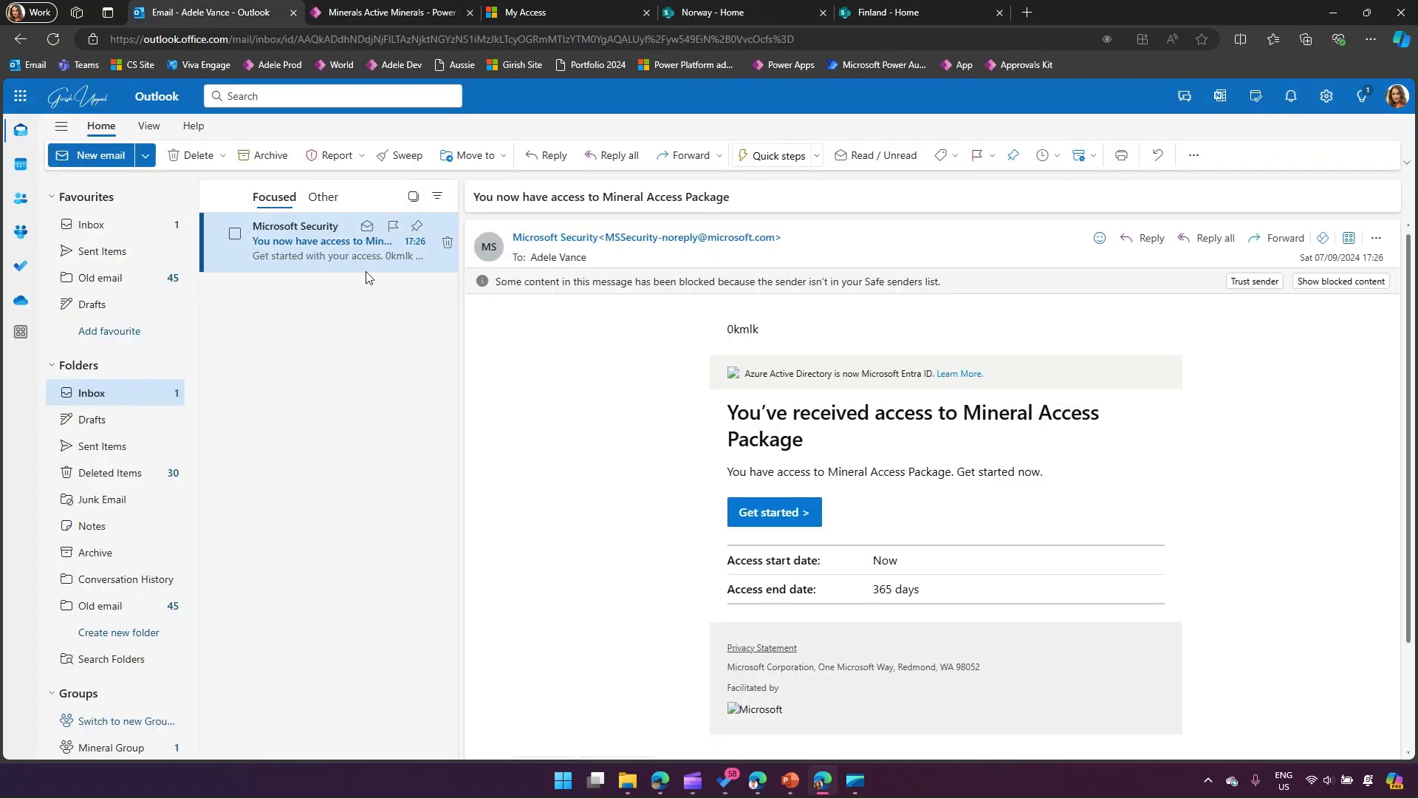
drag(780, 416, 1059, 414)
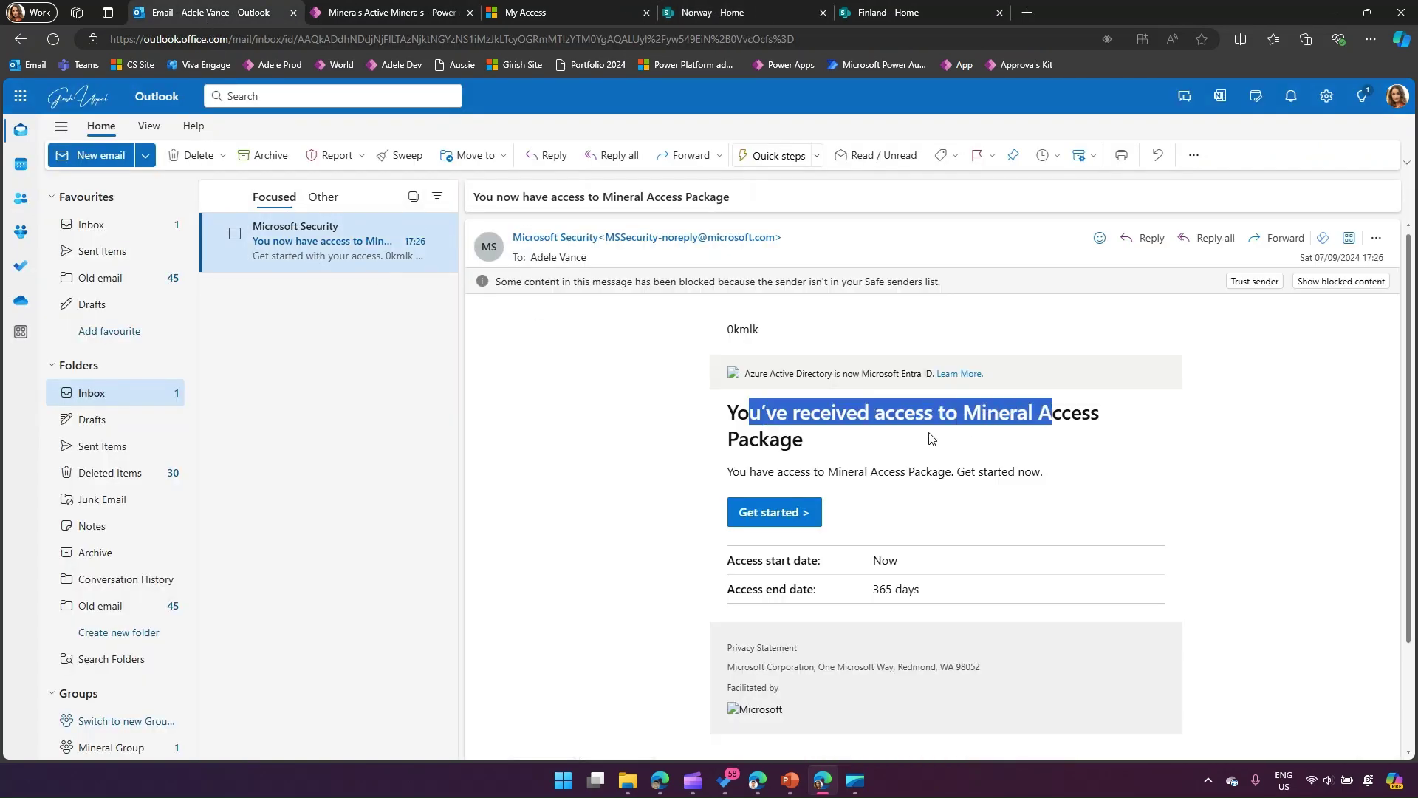
drag(760, 439, 805, 442)
scroll(805, 547, down, 3)
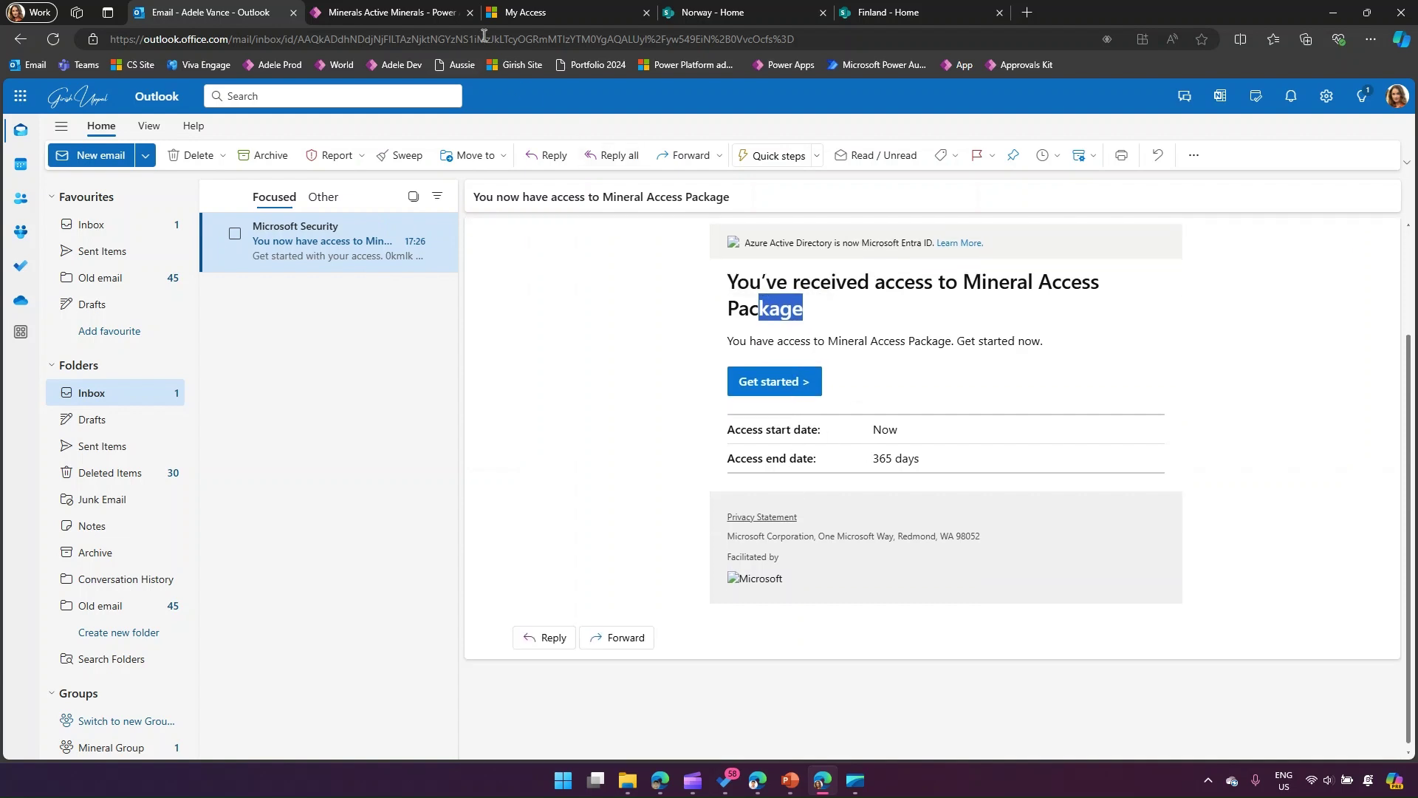
Recheck the request history and access packages in My Access, and return to the administrator's browser window.
click(525, 13)
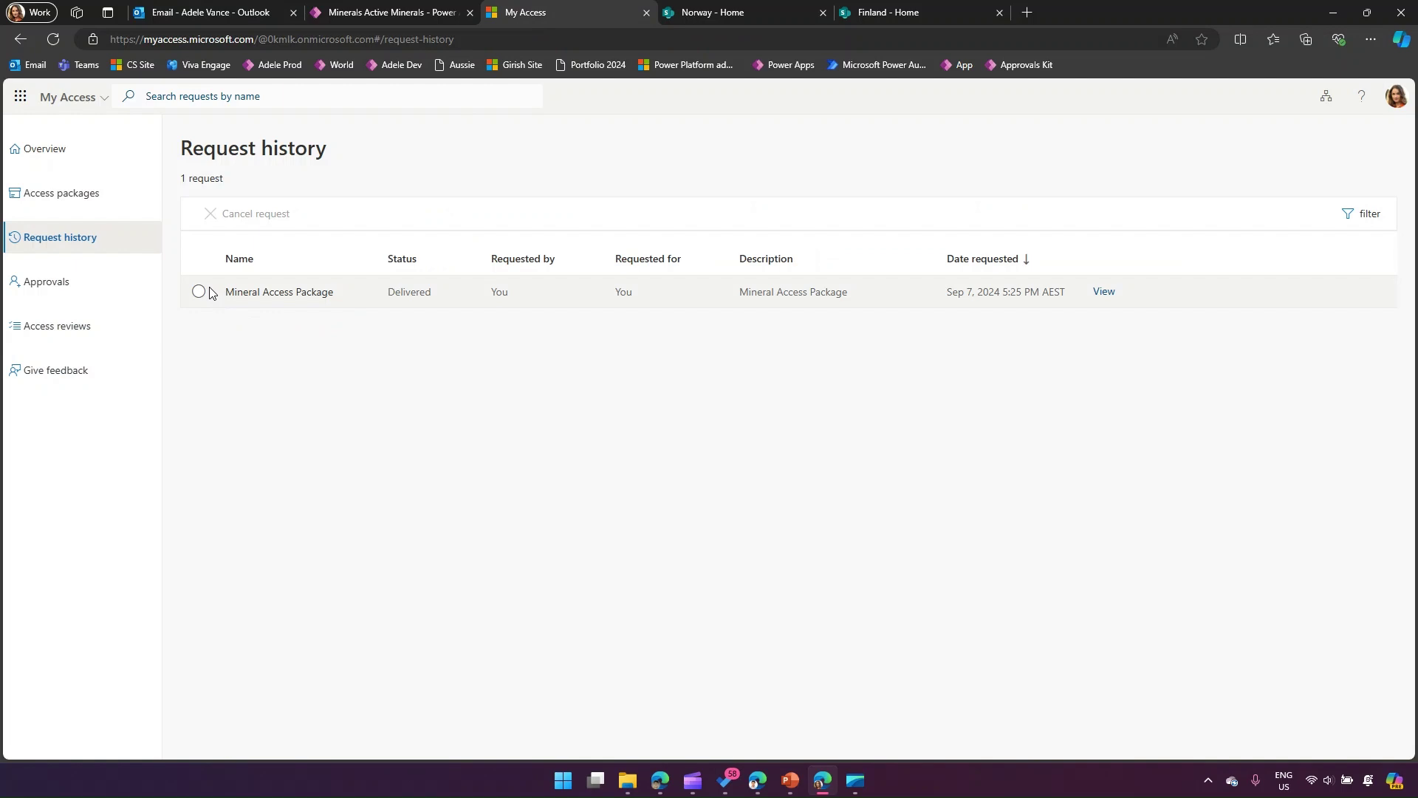
click(116, 208)
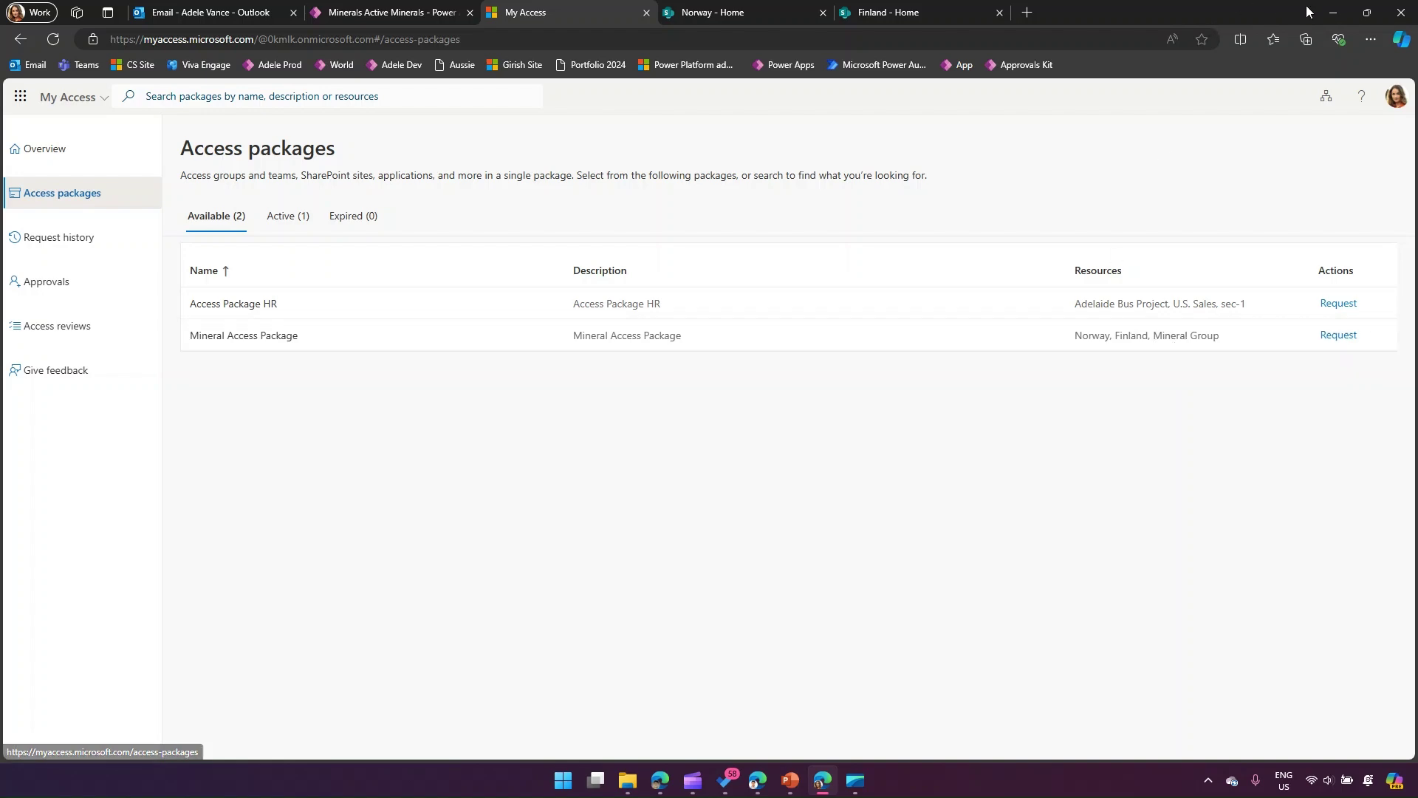
click(1336, 12)
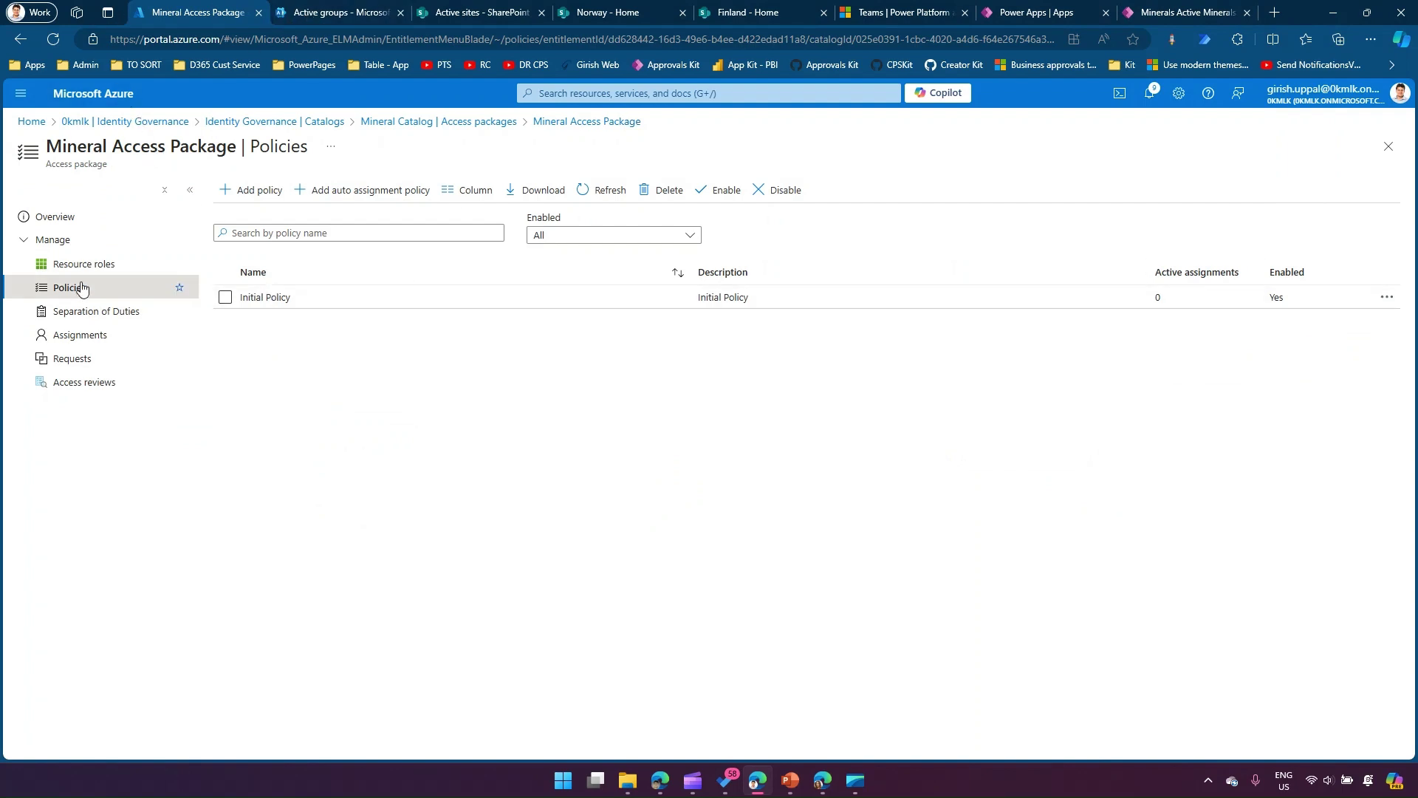
Open all groups of Microsoft Entra ID in the Azure portal and search them for "mineral".
click(32, 121)
click(21, 93)
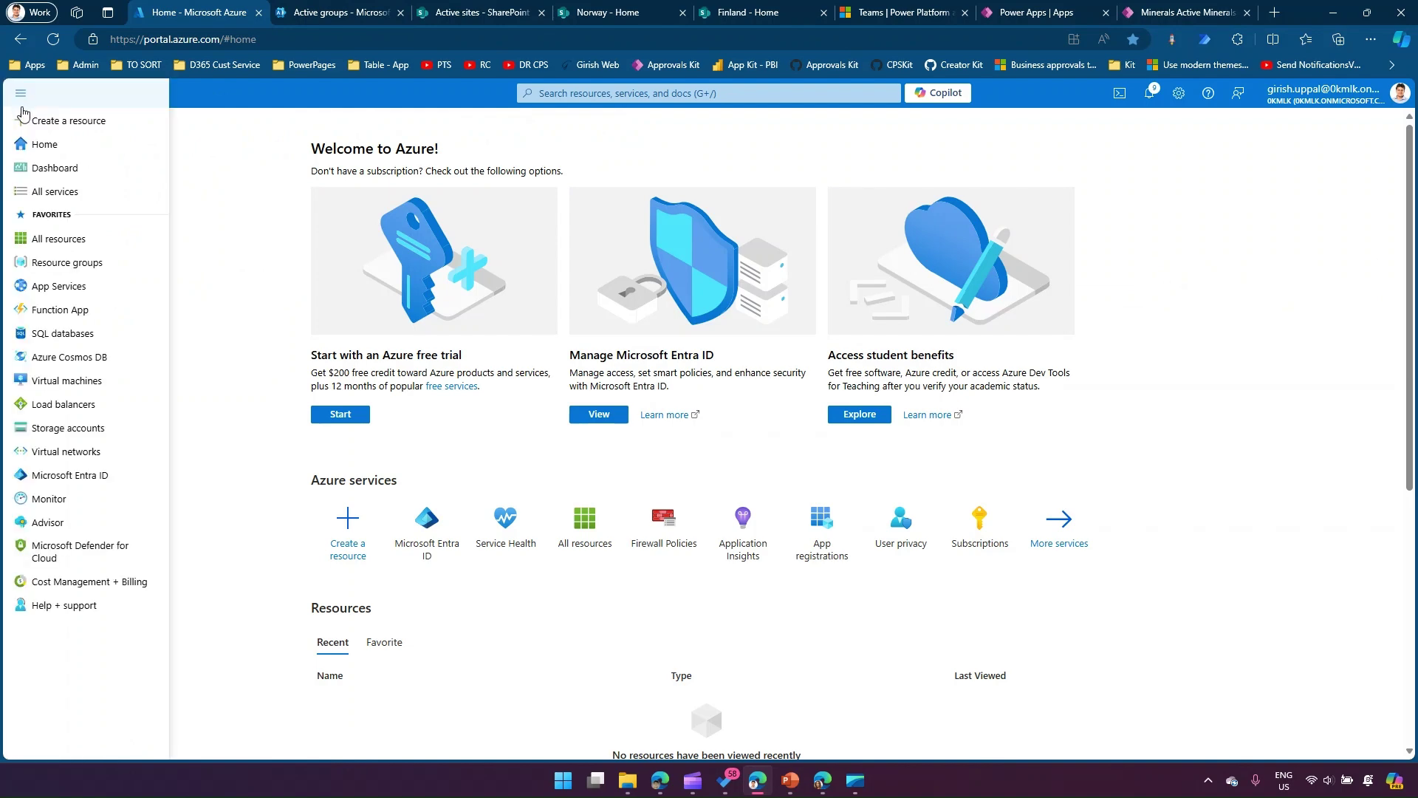
click(81, 476)
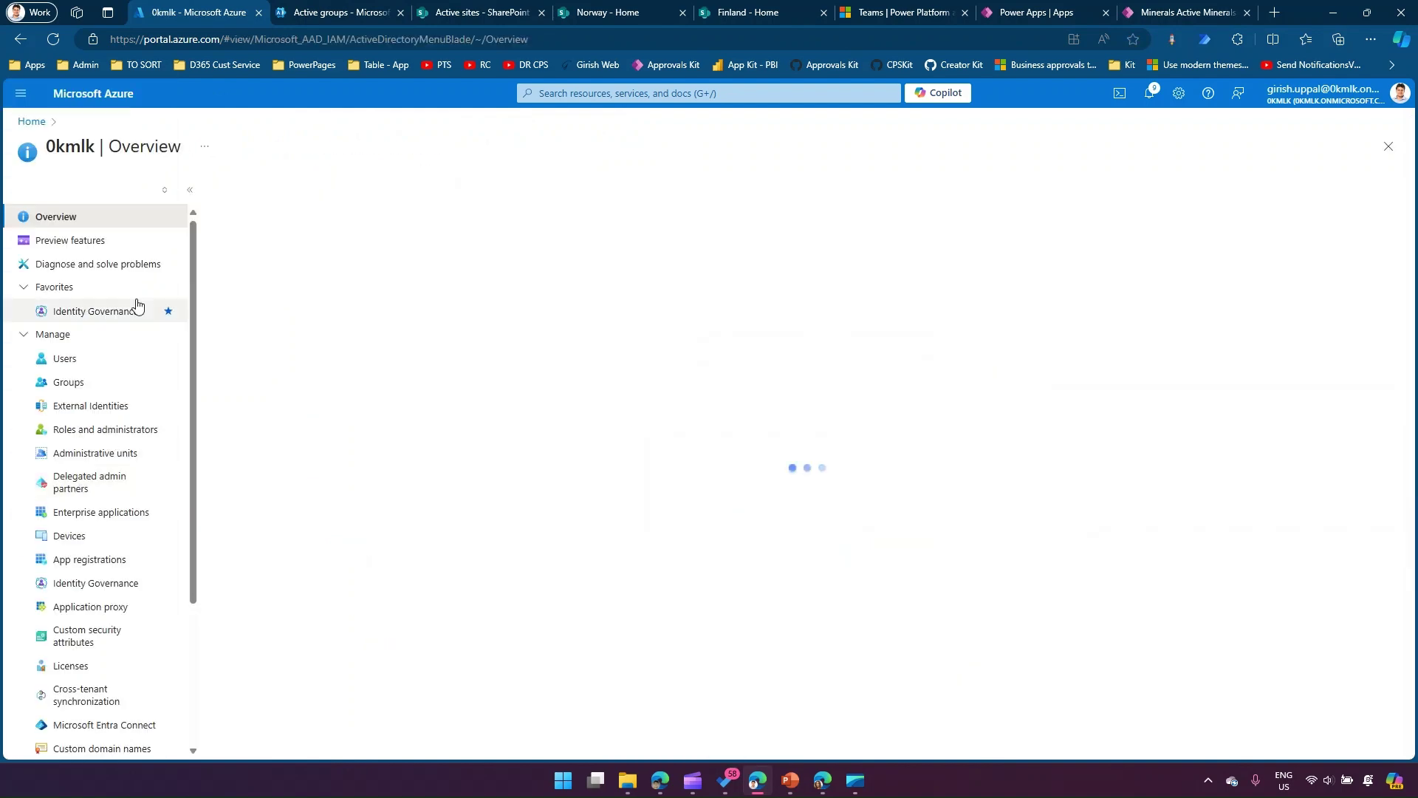
click(127, 381)
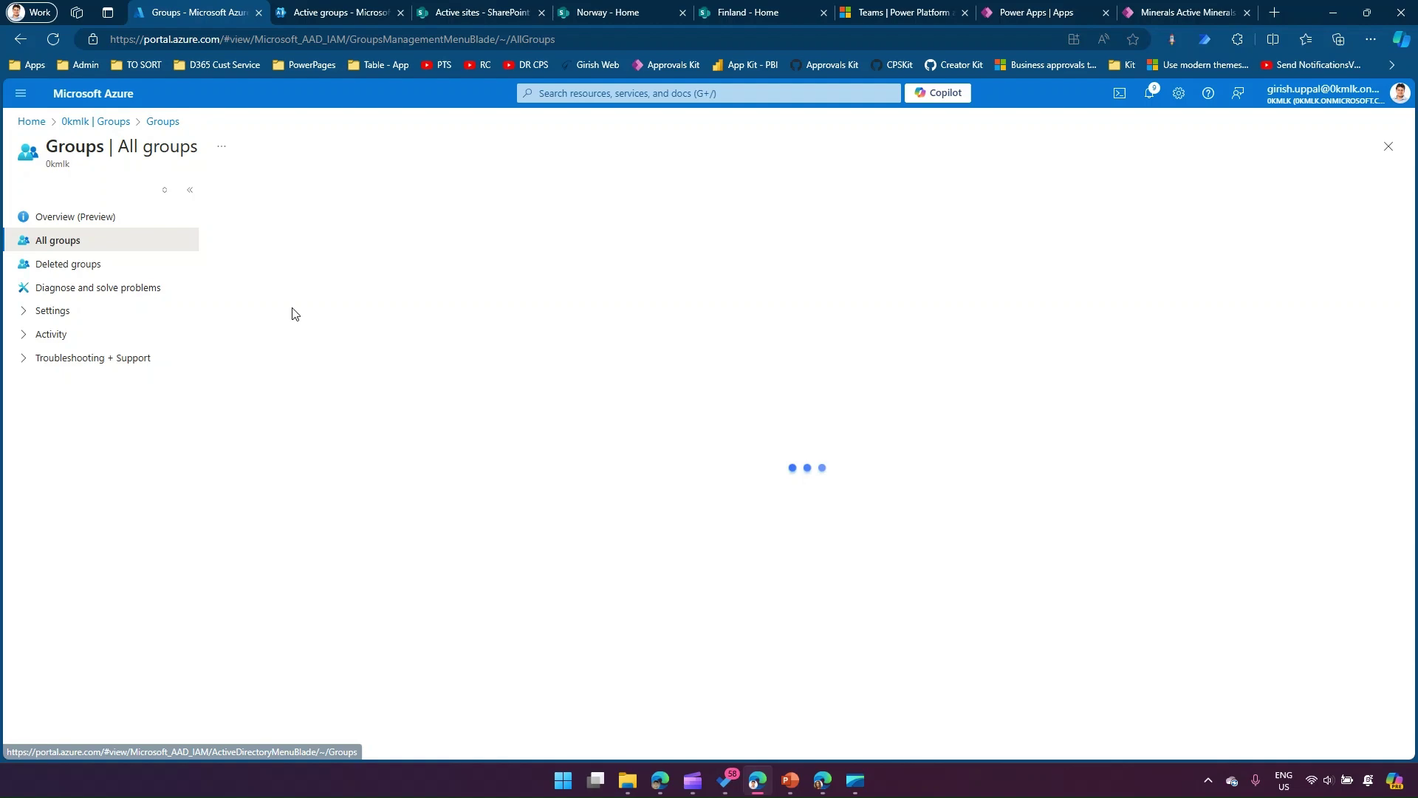
click(401, 259)
text(mi)
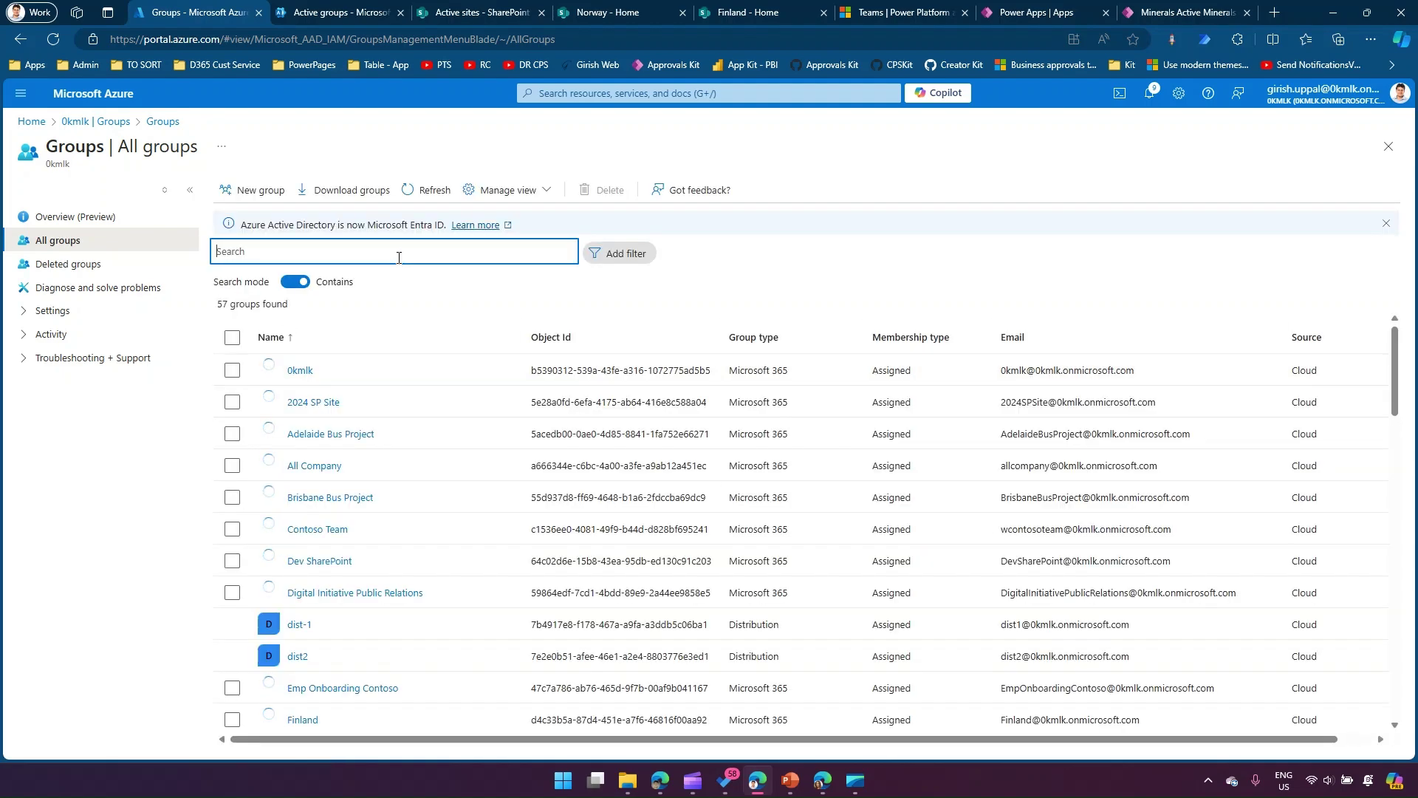
text(neral)
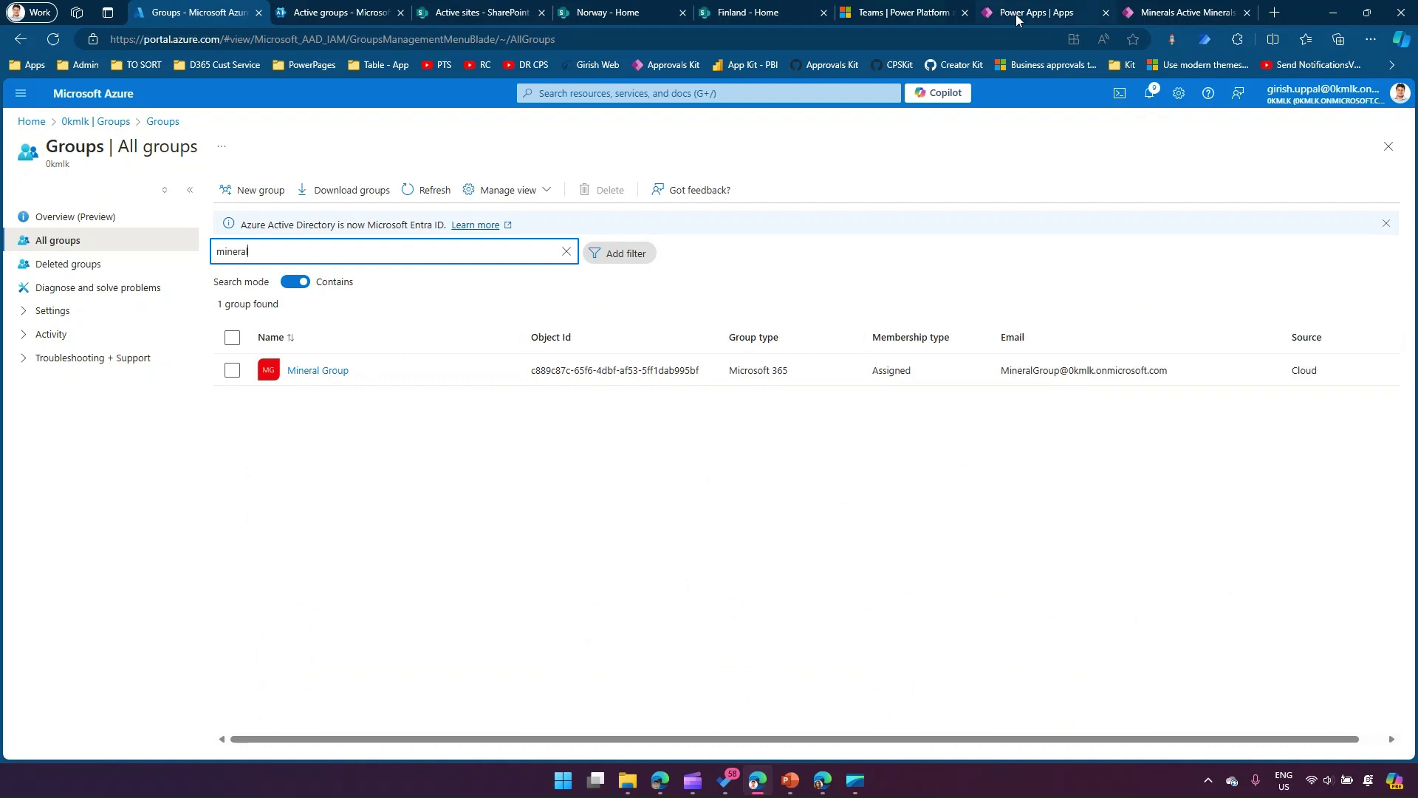
Review the edit details of Mineral Team Linked M365 Group in the Power Platform admin center, close them unchanged and open its team record.
click(912, 10)
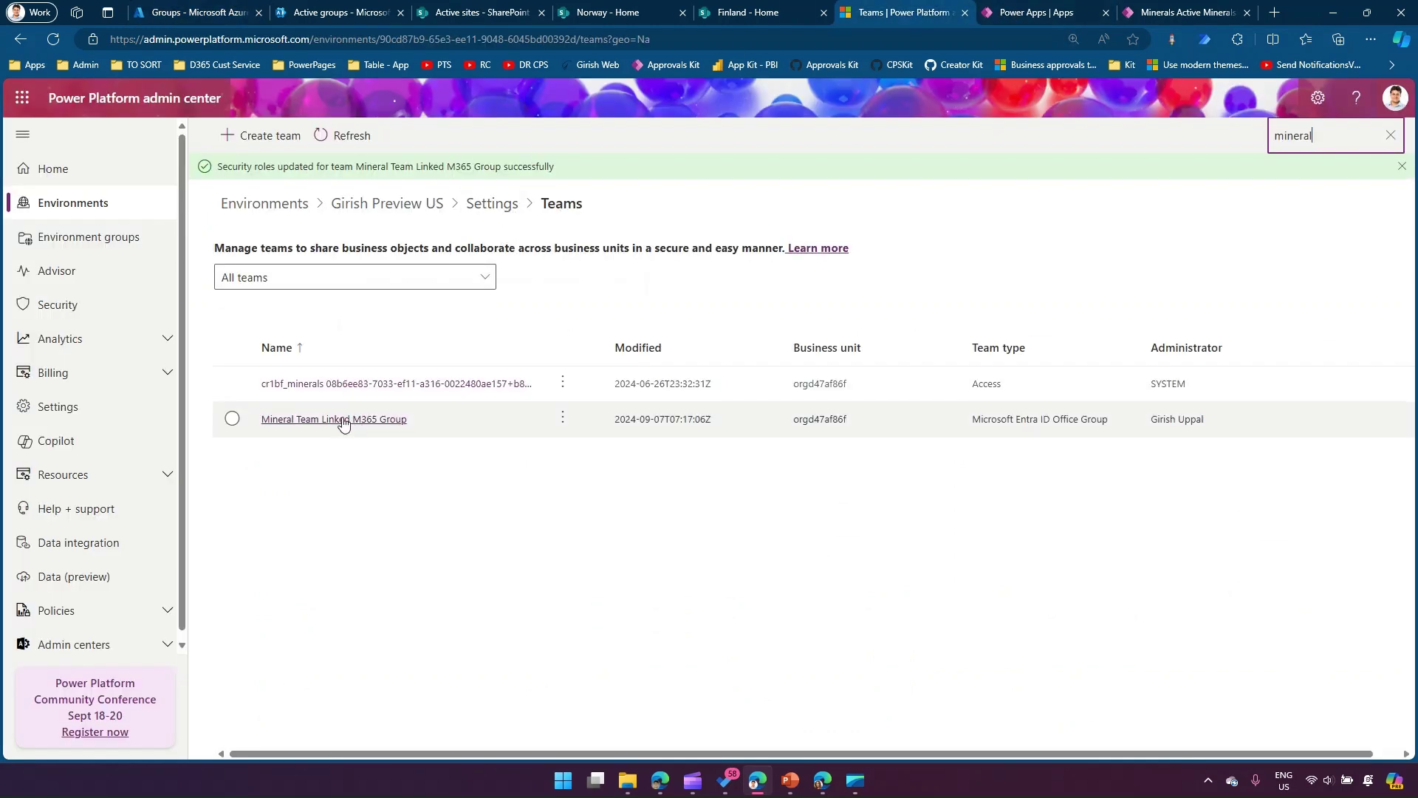
click(564, 419)
click(584, 441)
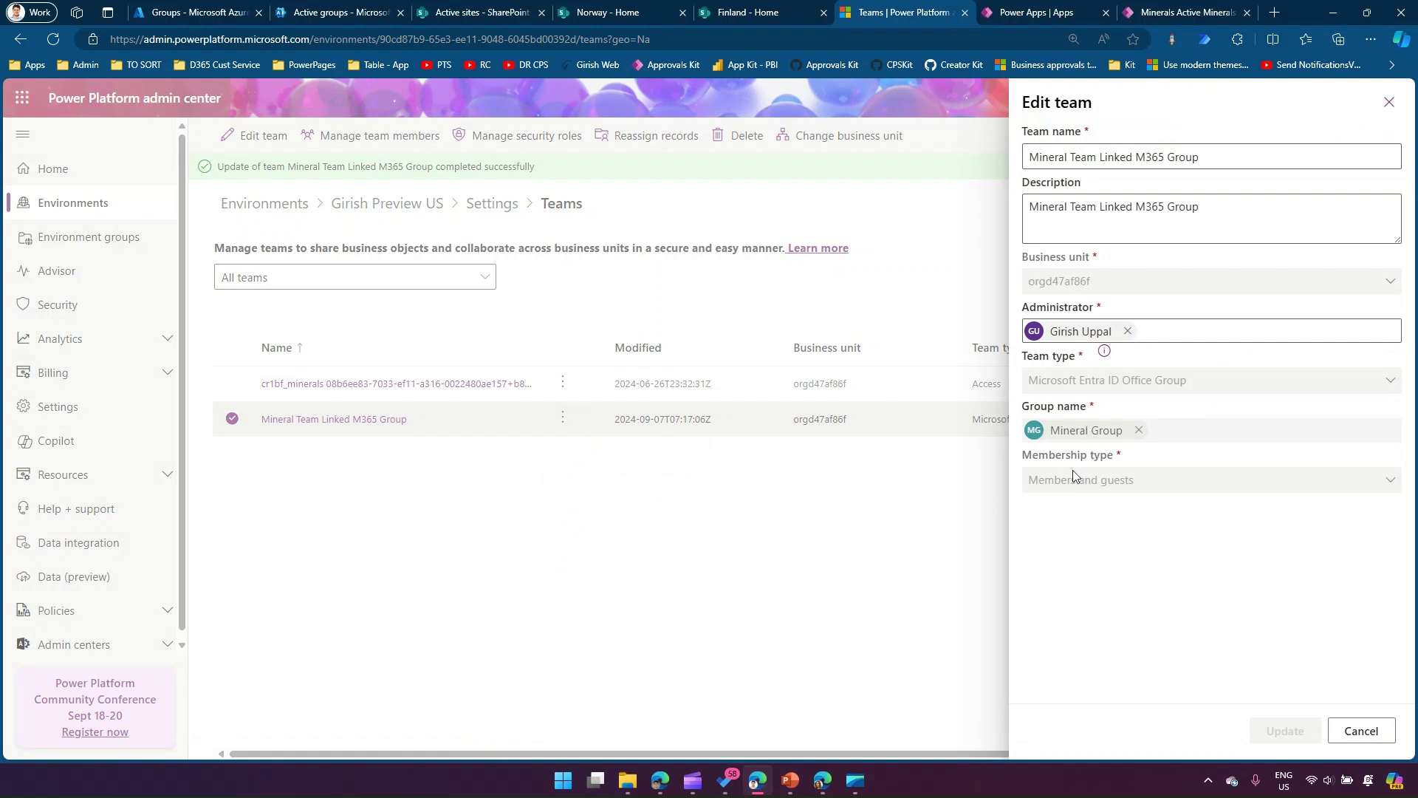
click(1360, 730)
mouse_move(818, 787)
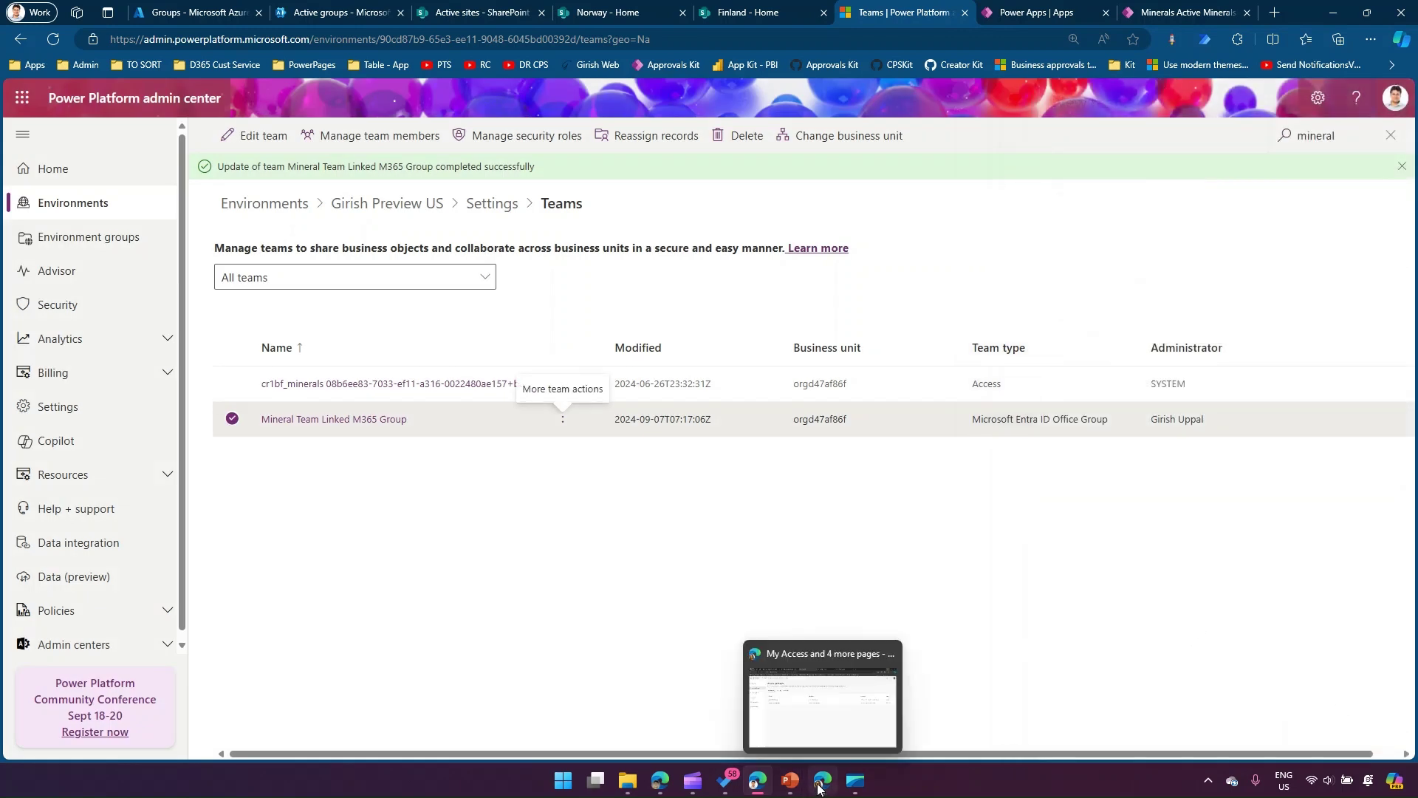
click(379, 419)
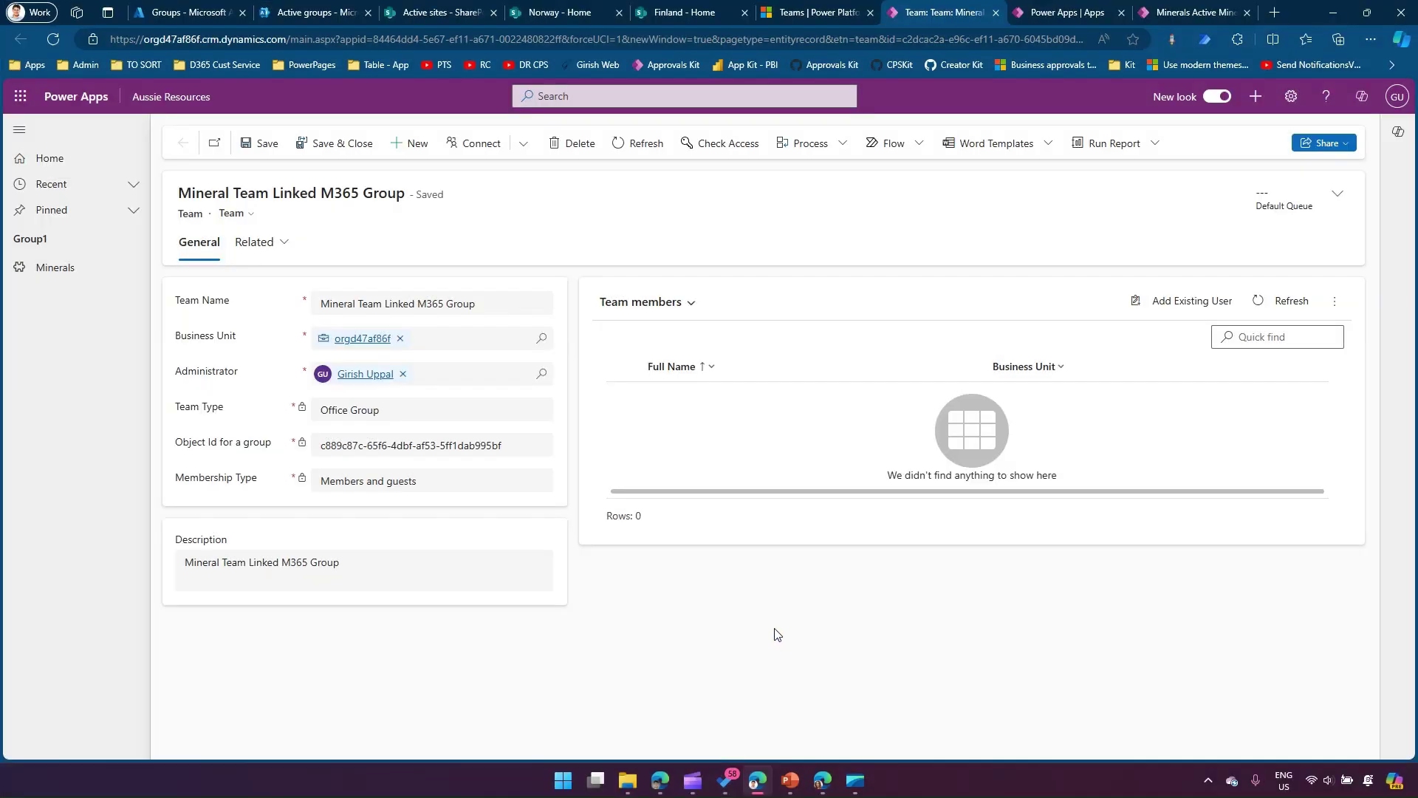
Switch to the requesting user's browser window and sign that user out of the Minerals app.
click(797, 701)
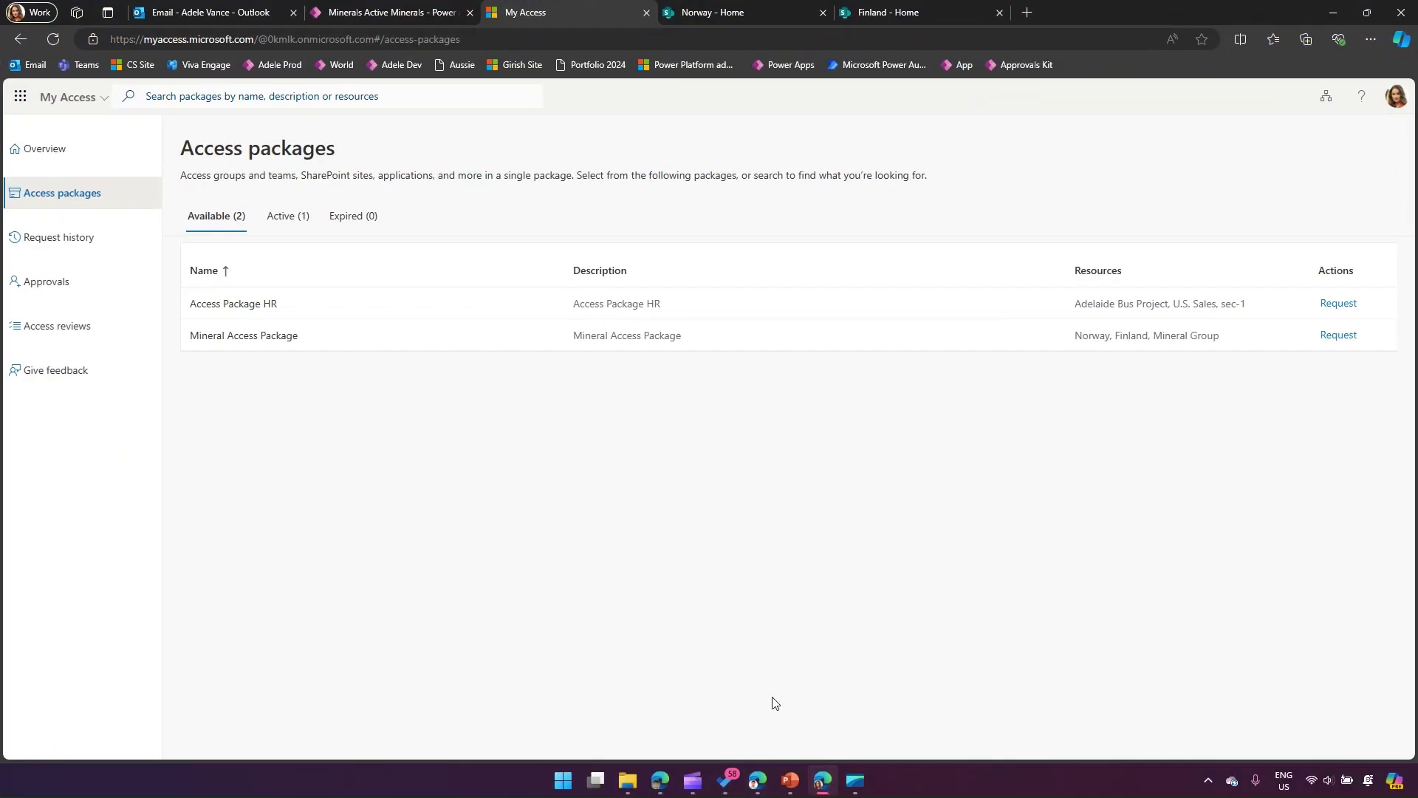
click(383, 11)
click(1396, 96)
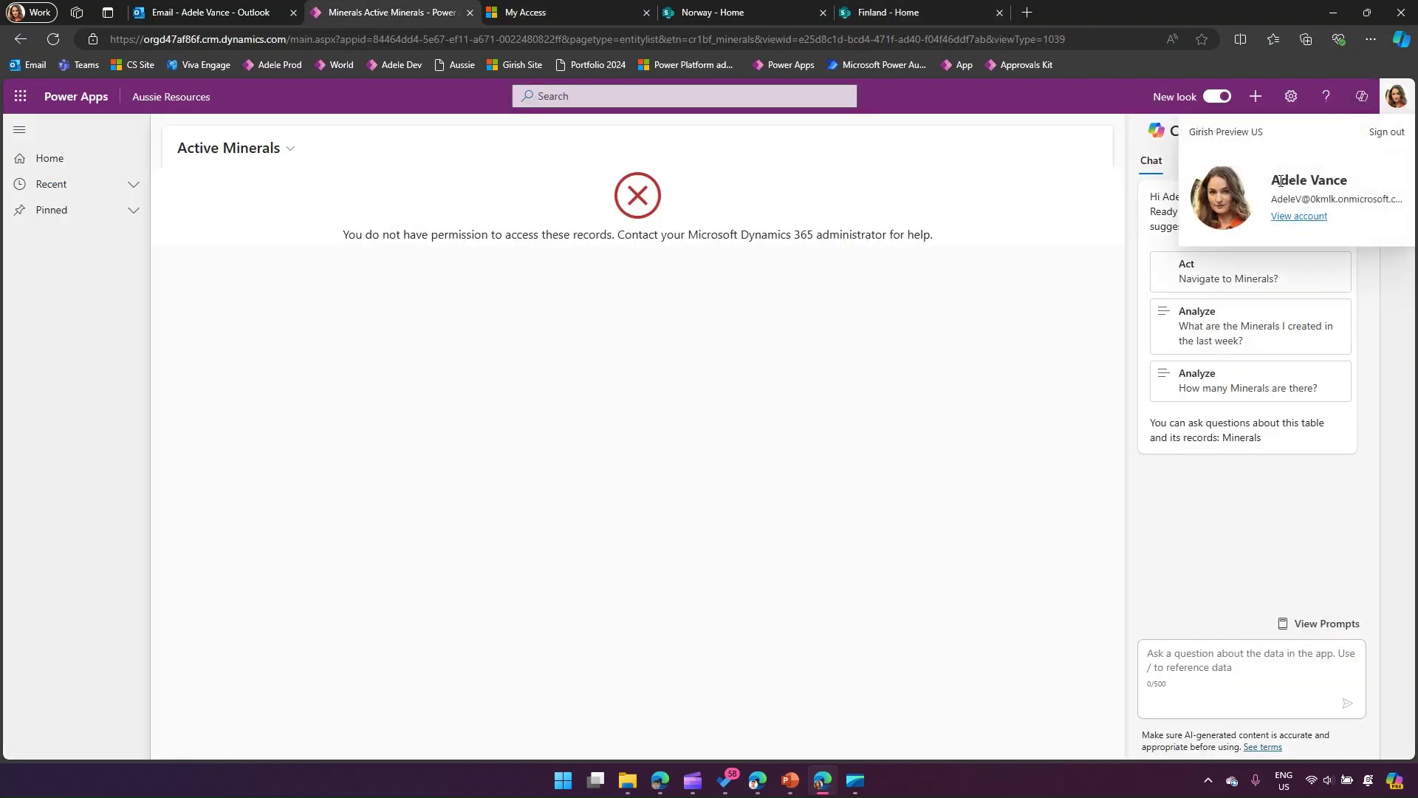
click(1386, 132)
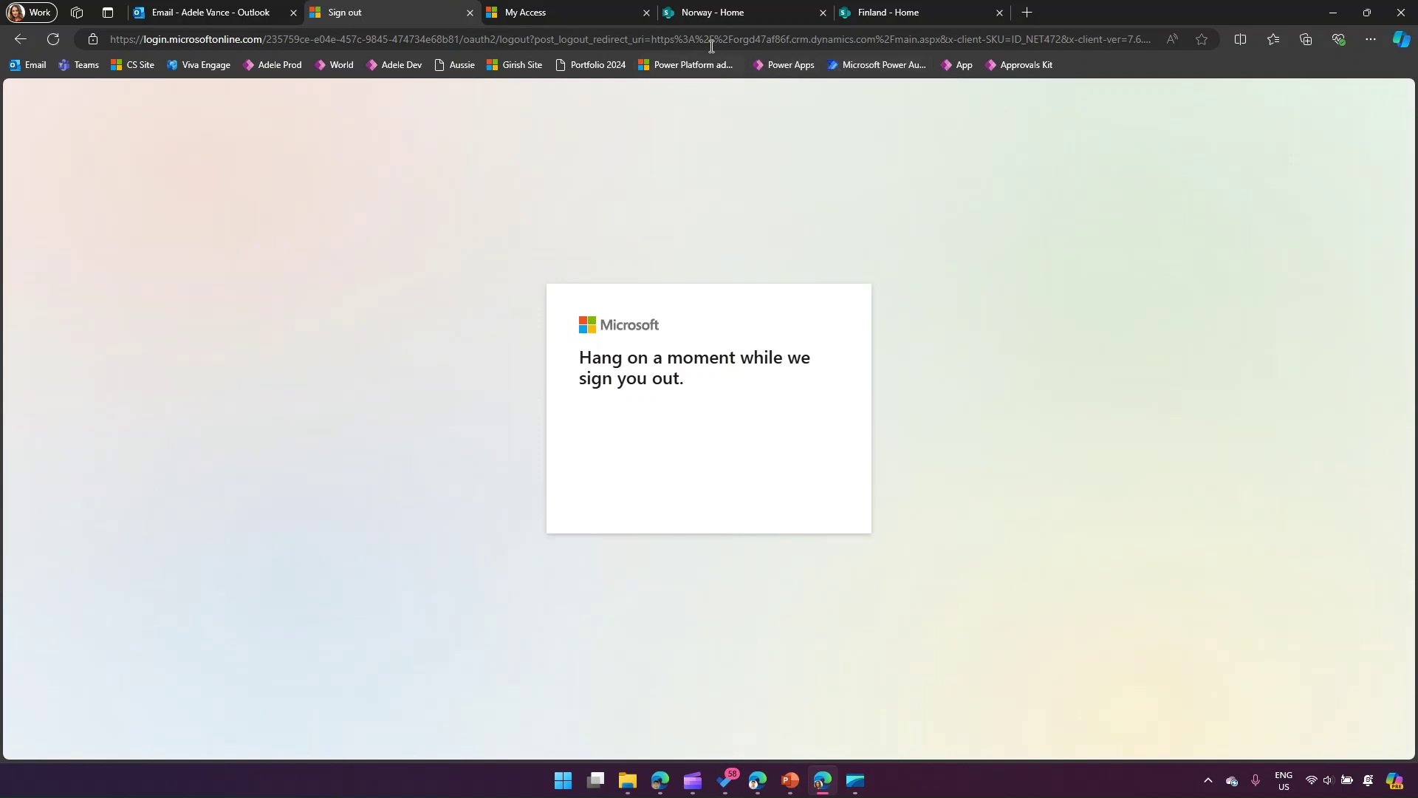
Copy the Active Minerals page address from the administrator's window and open it in the requesting user's browser window.
click(1333, 11)
click(1178, 11)
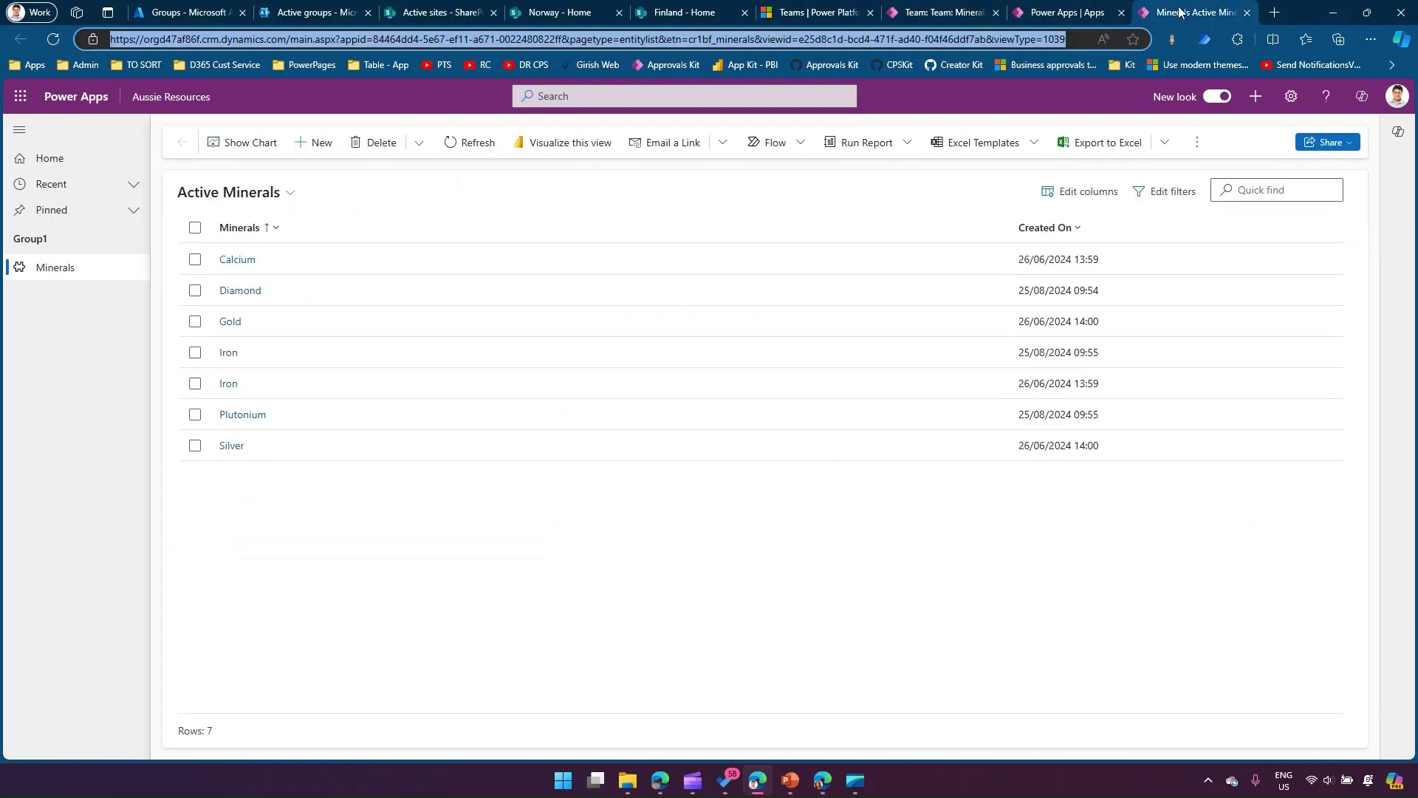
click(293, 37)
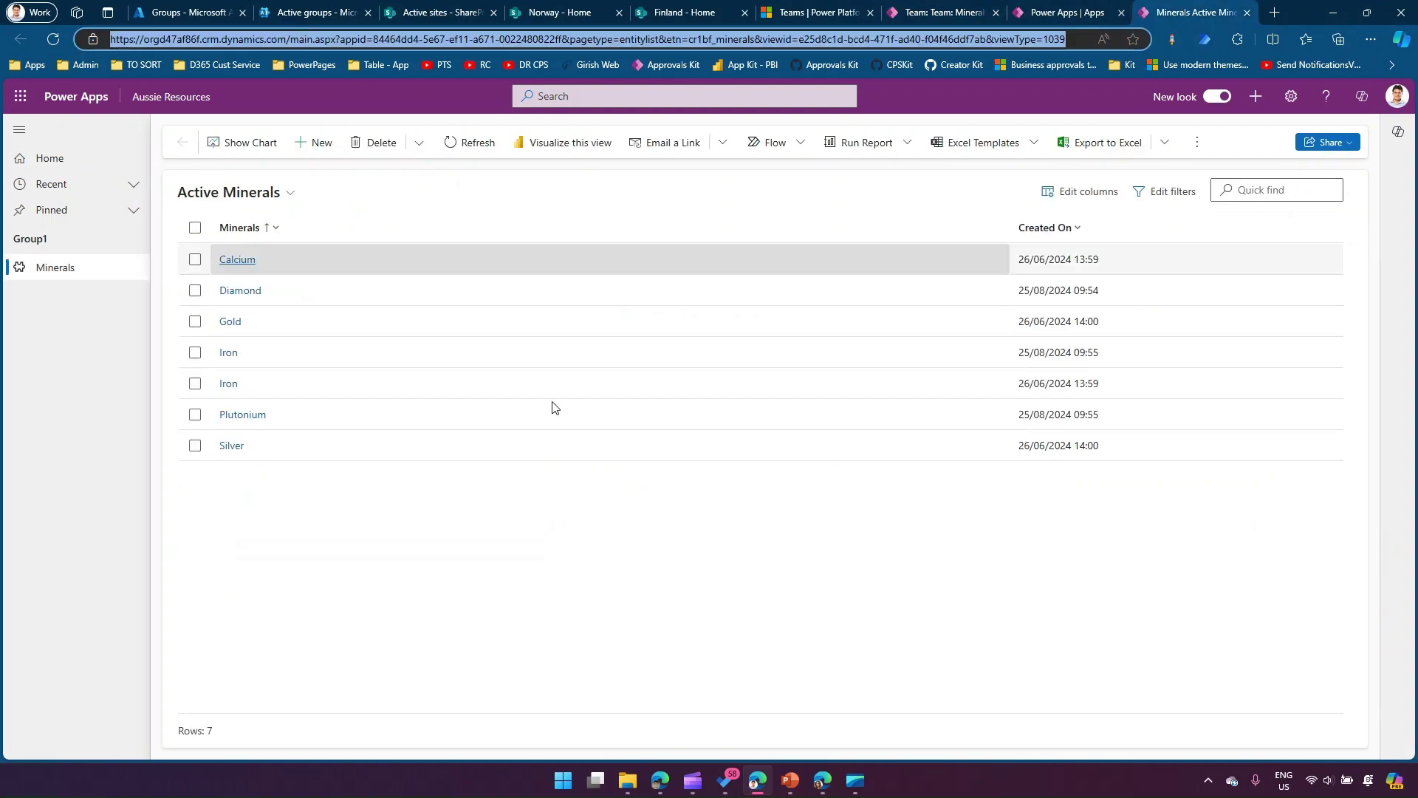
click(822, 779)
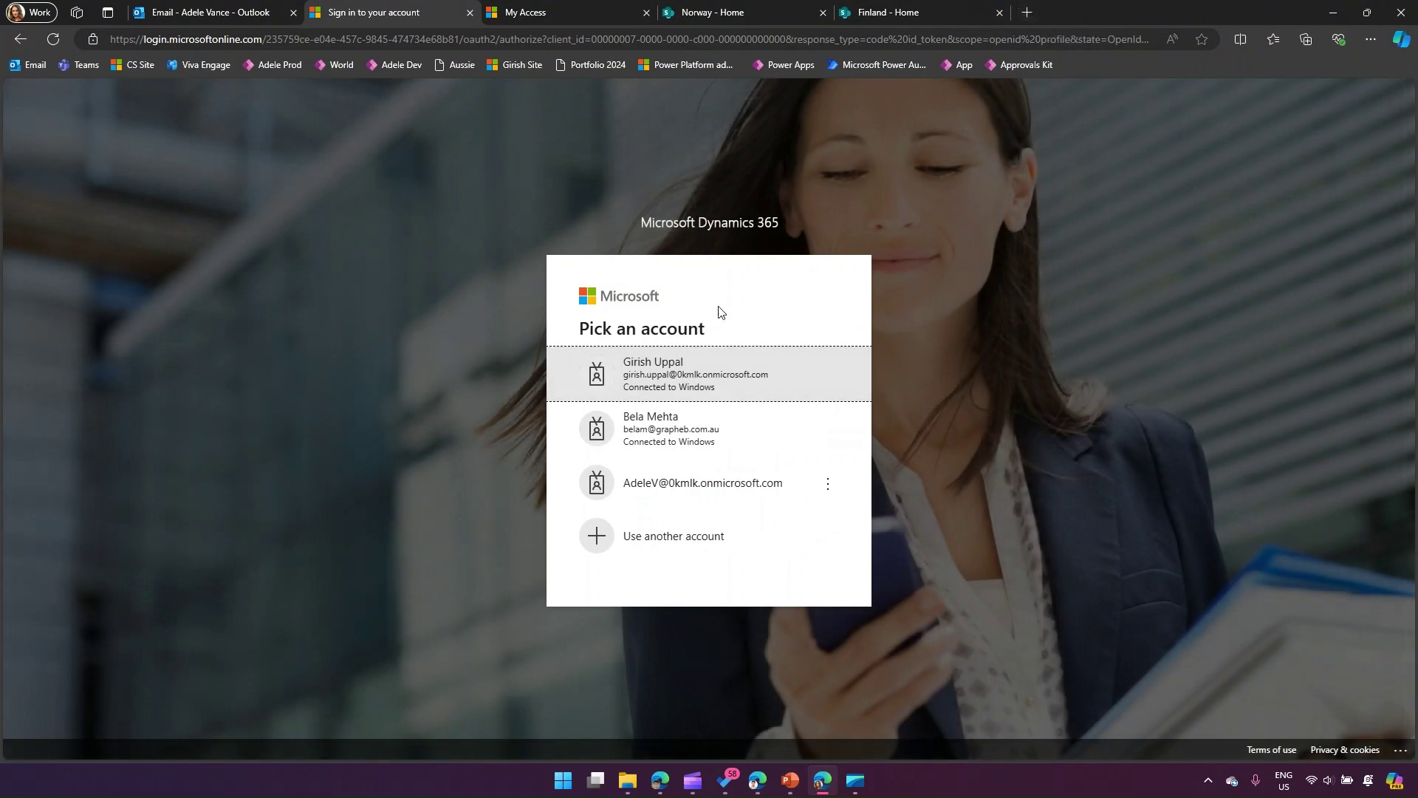
Sign in to the Minerals app with the requesting user's account and password, and choose to stay signed in.
click(689, 483)
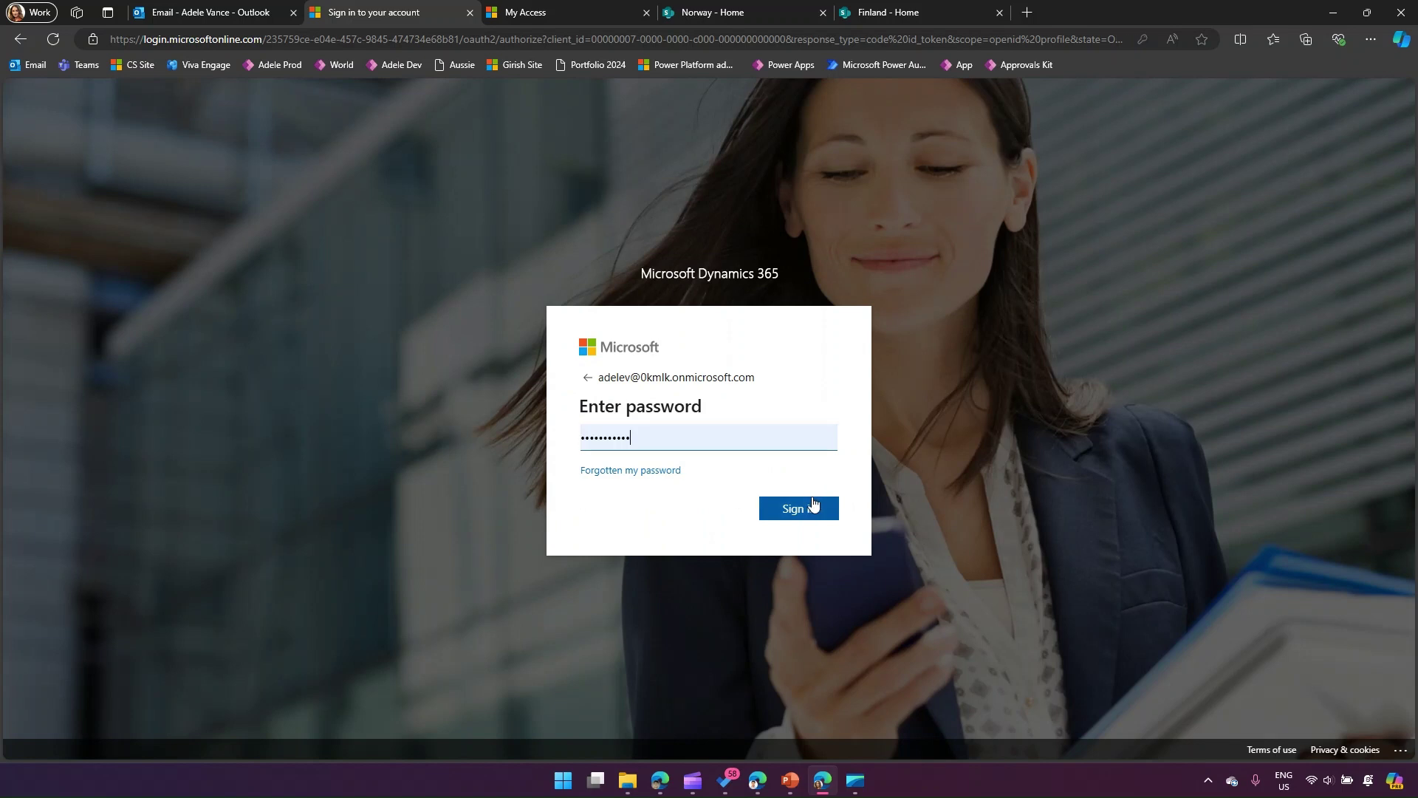
click(816, 508)
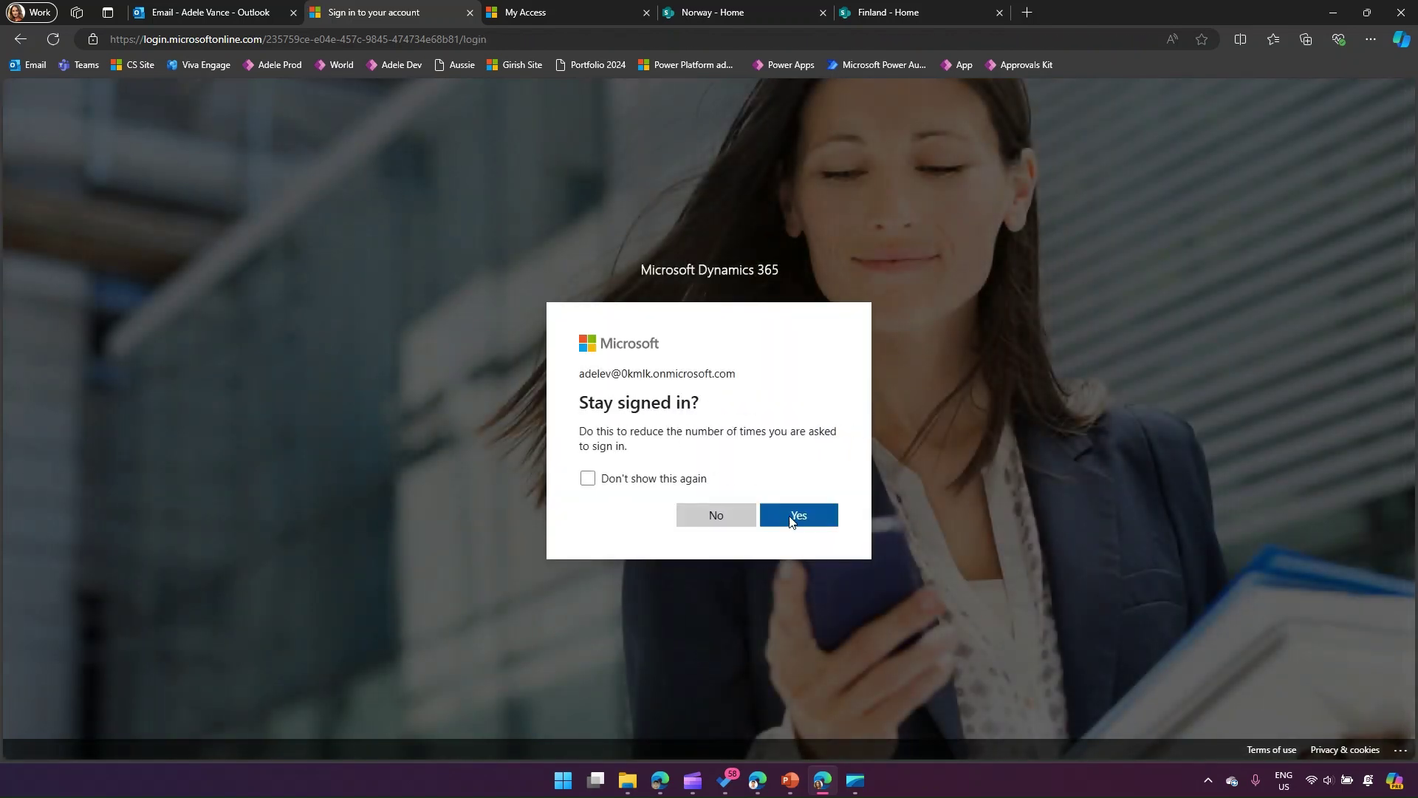
click(790, 515)
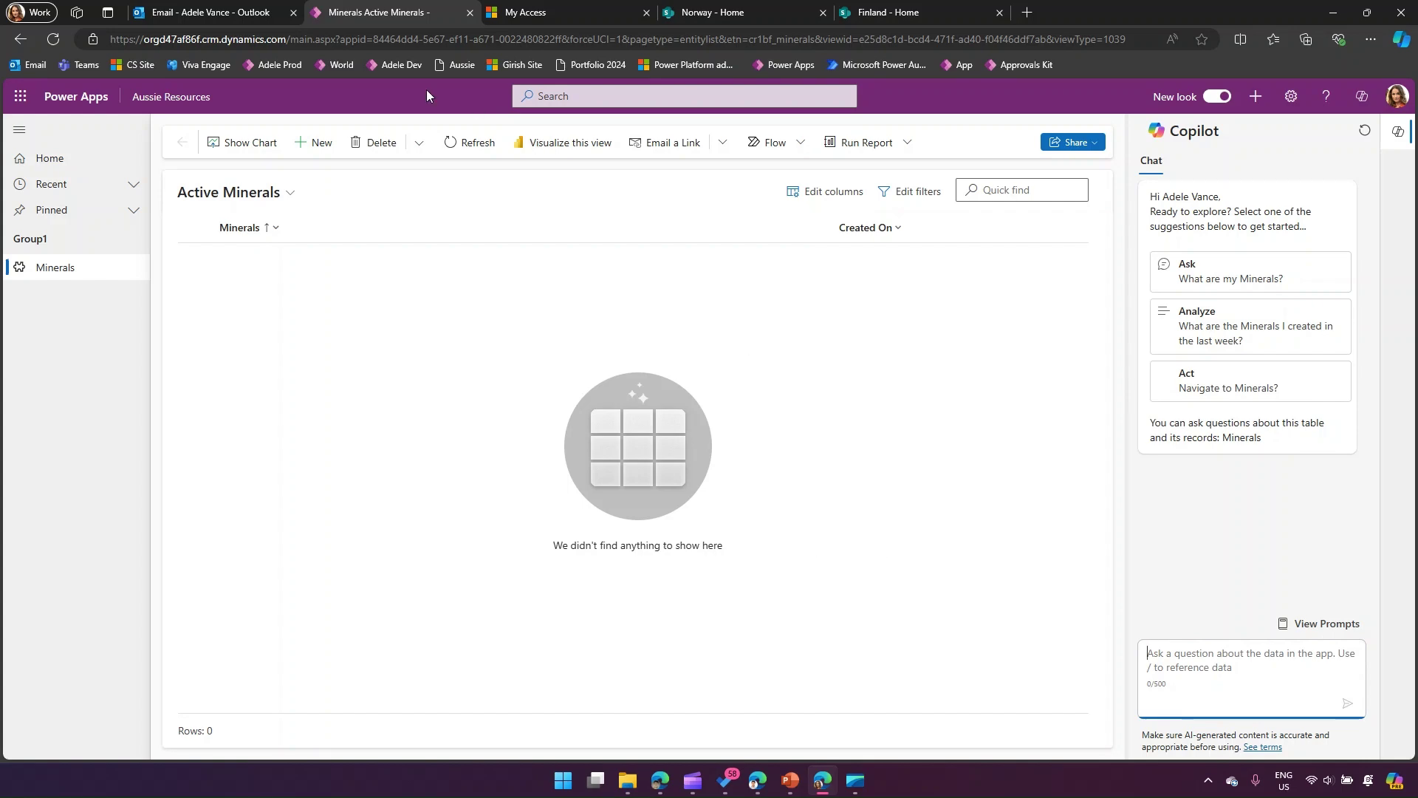
Return to the administrator's window, open the member list of Mineral Team Linked M365 Group and read its notice about security group users.
click(1332, 13)
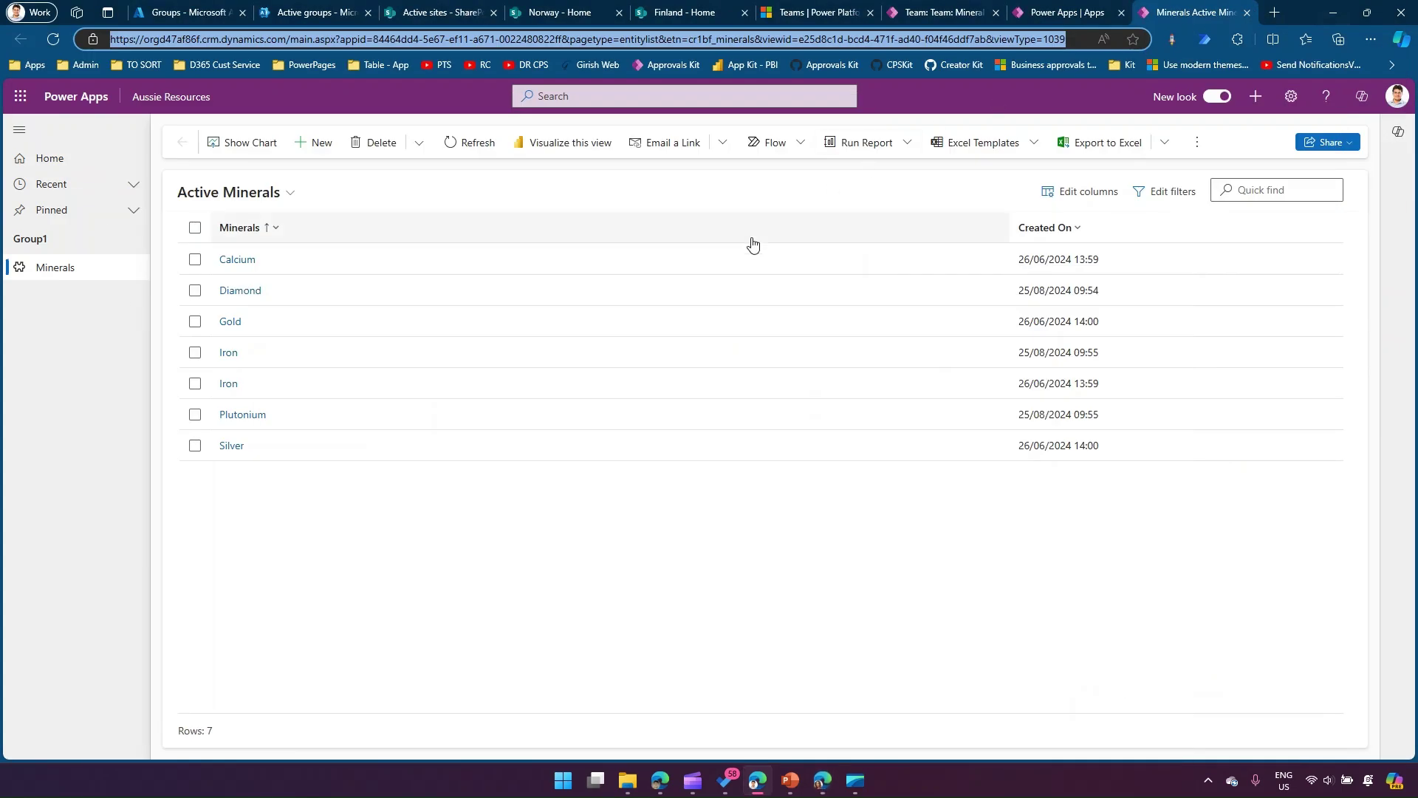
click(926, 7)
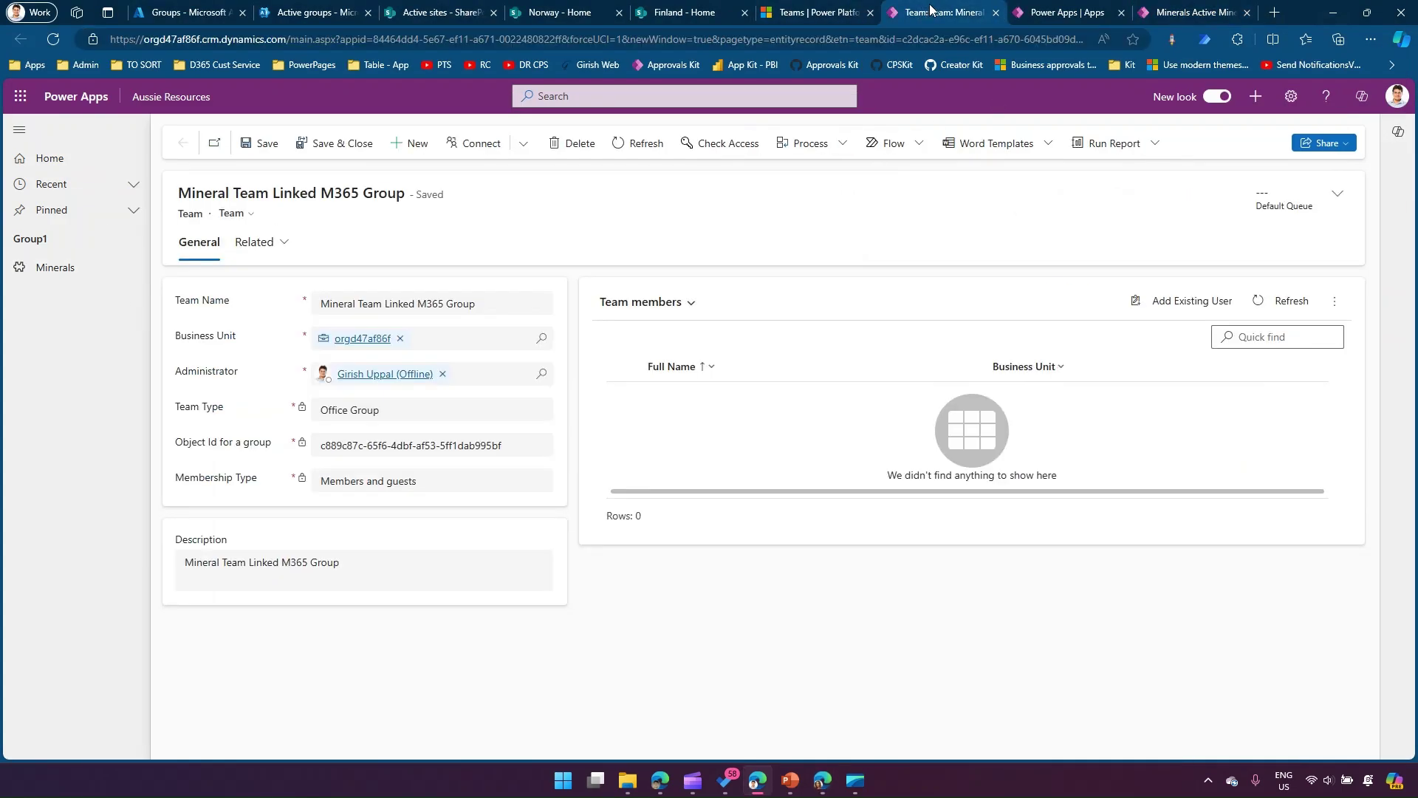
click(1069, 11)
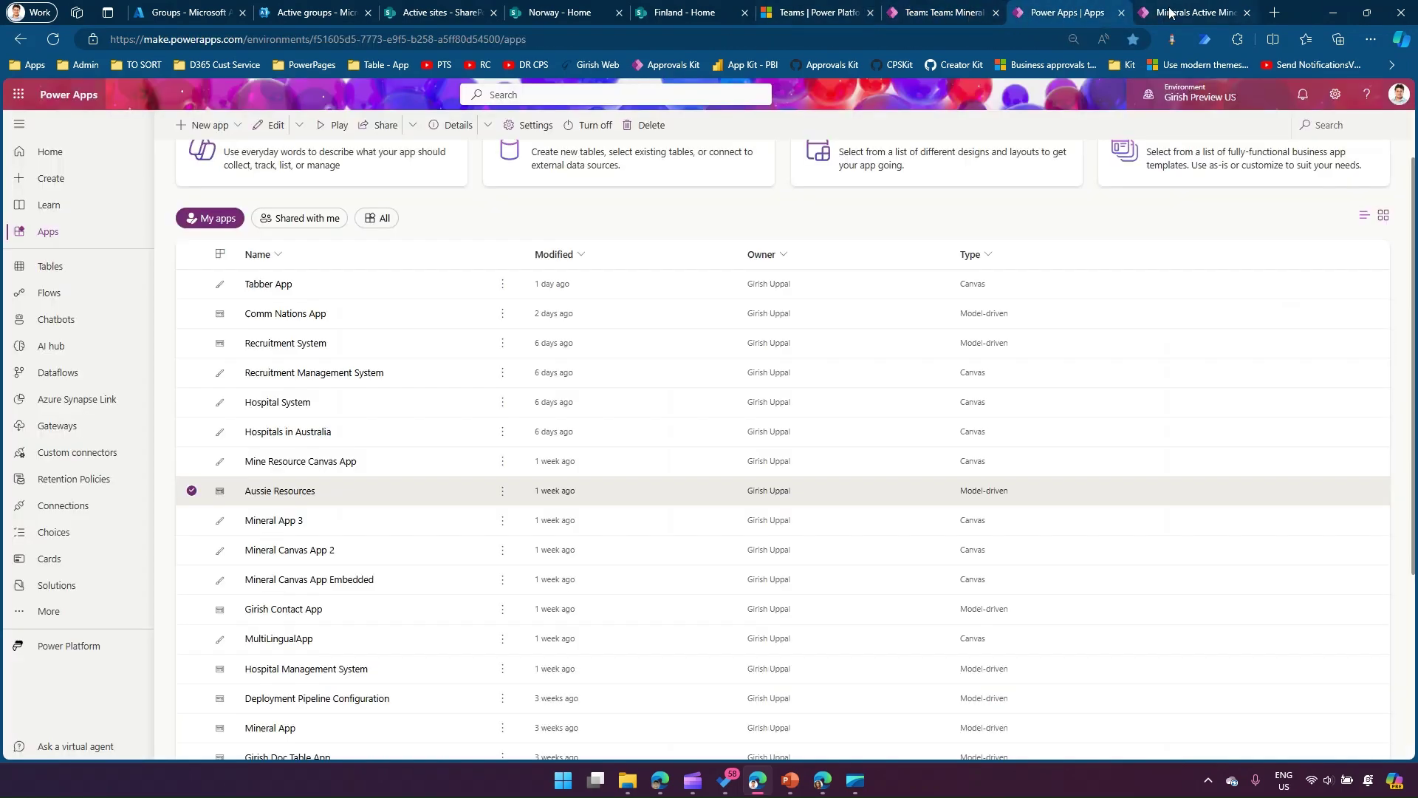
click(823, 13)
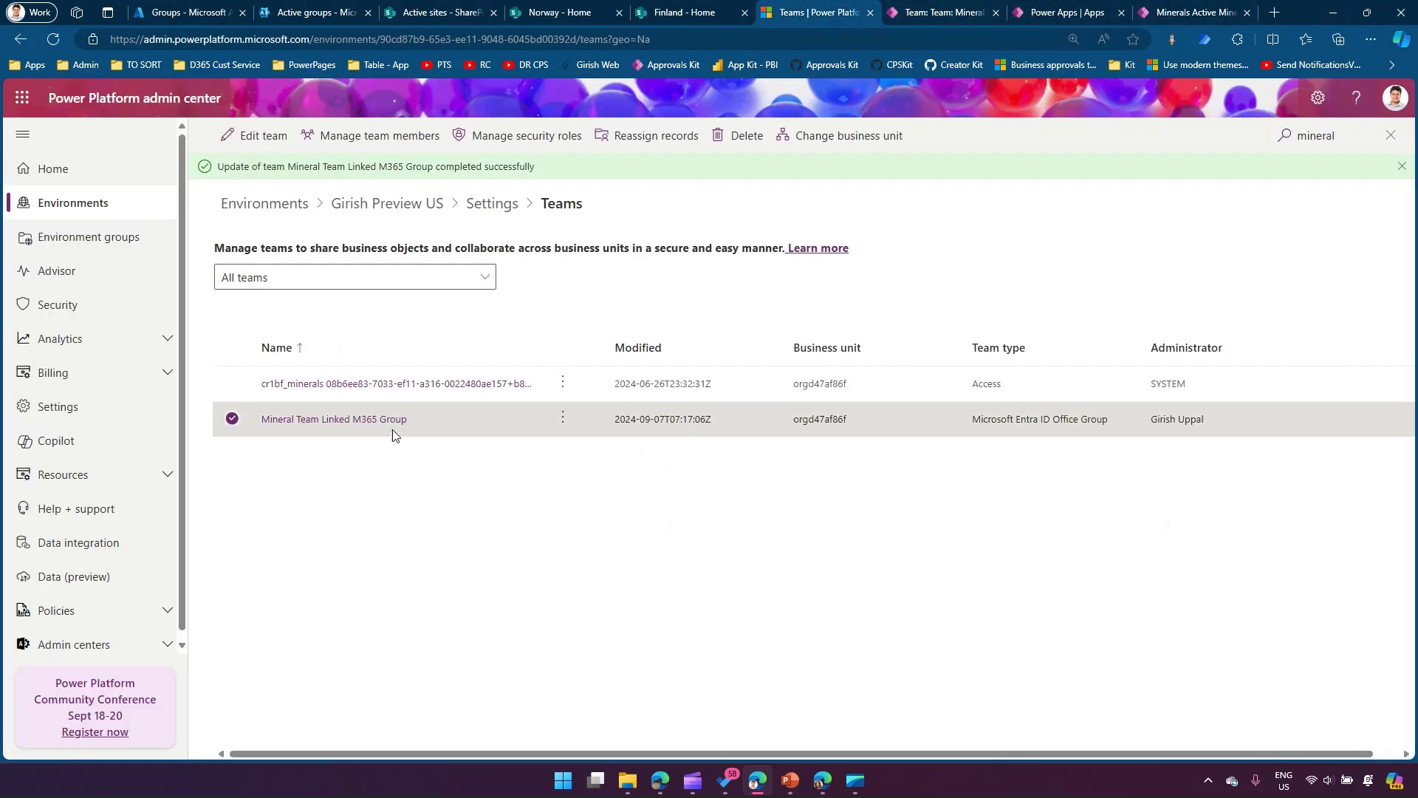
click(567, 419)
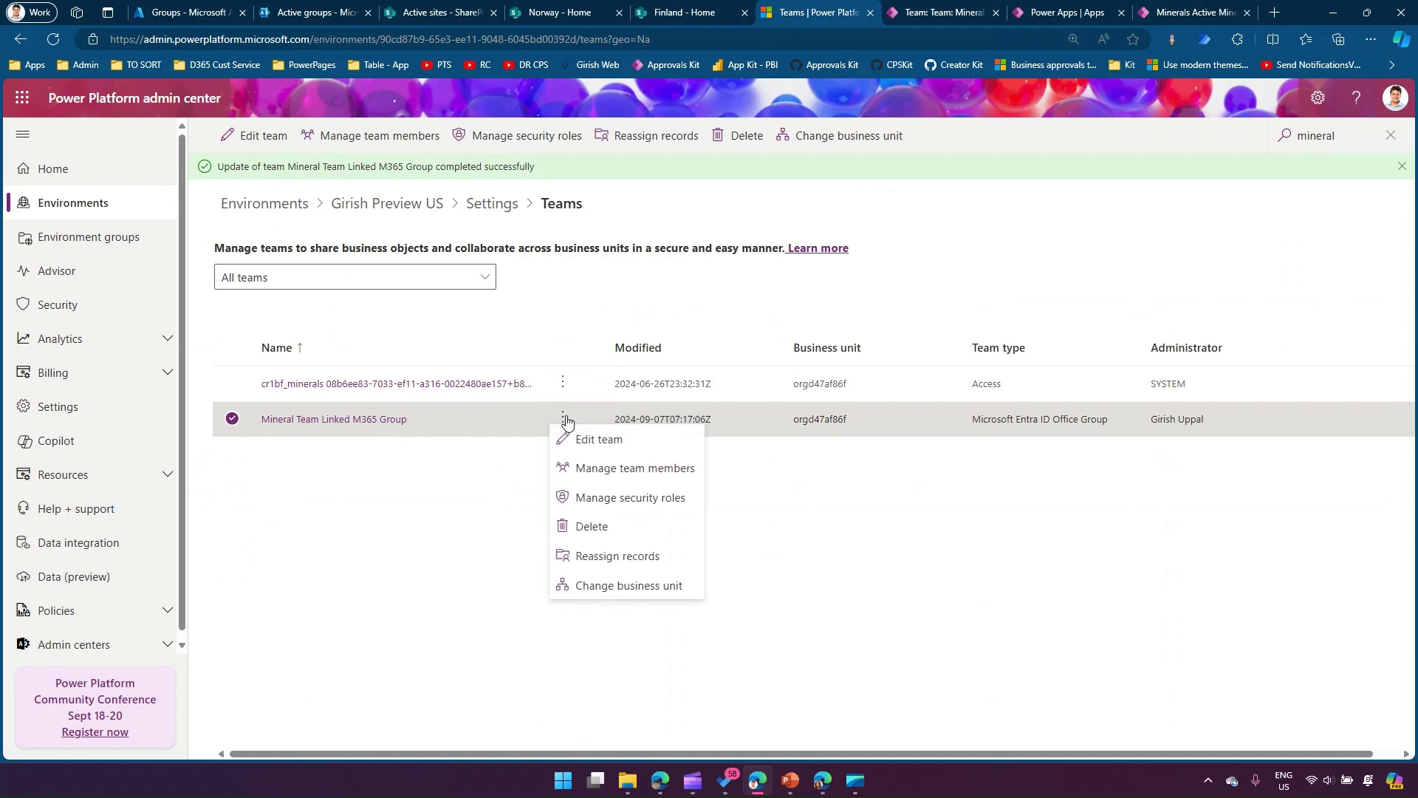
click(613, 469)
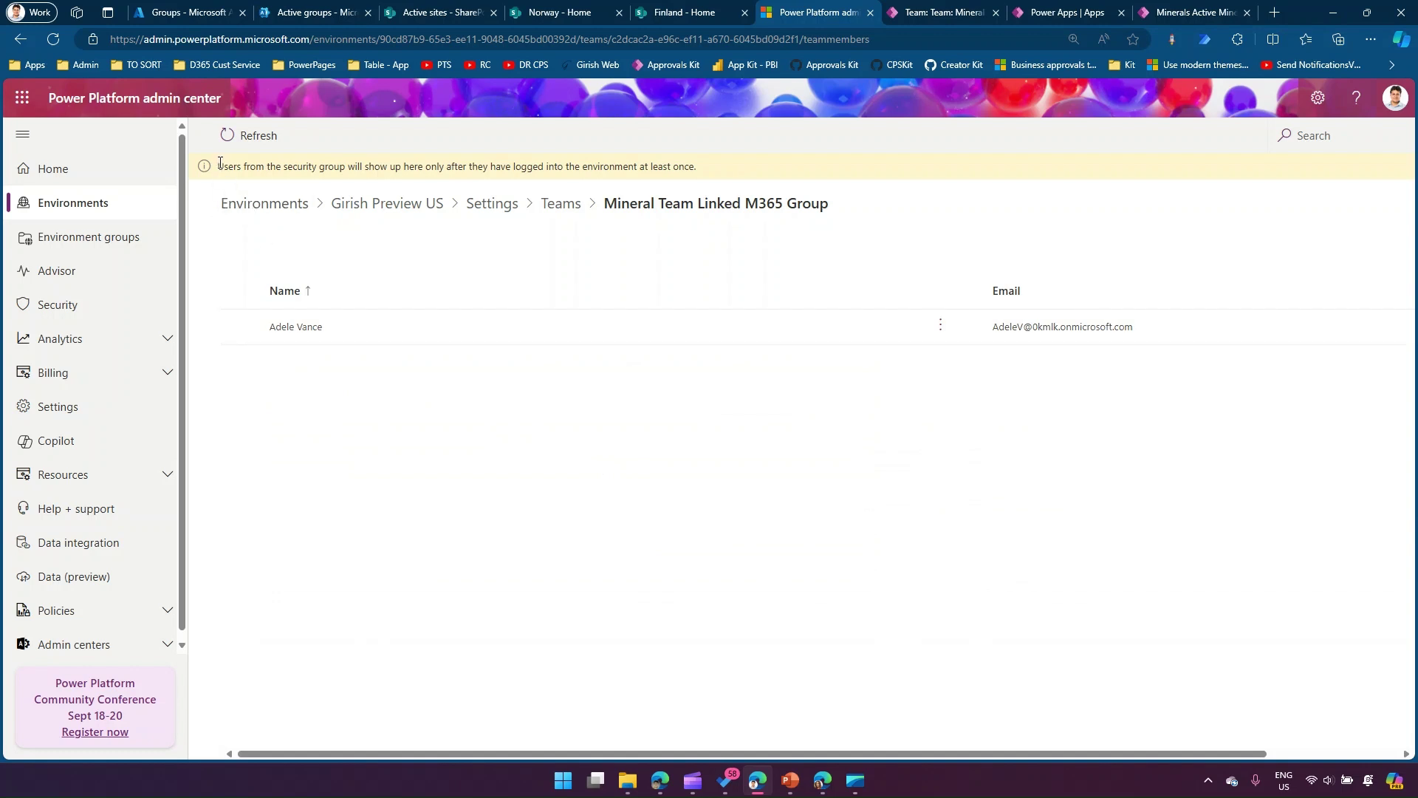
drag(219, 164, 702, 179)
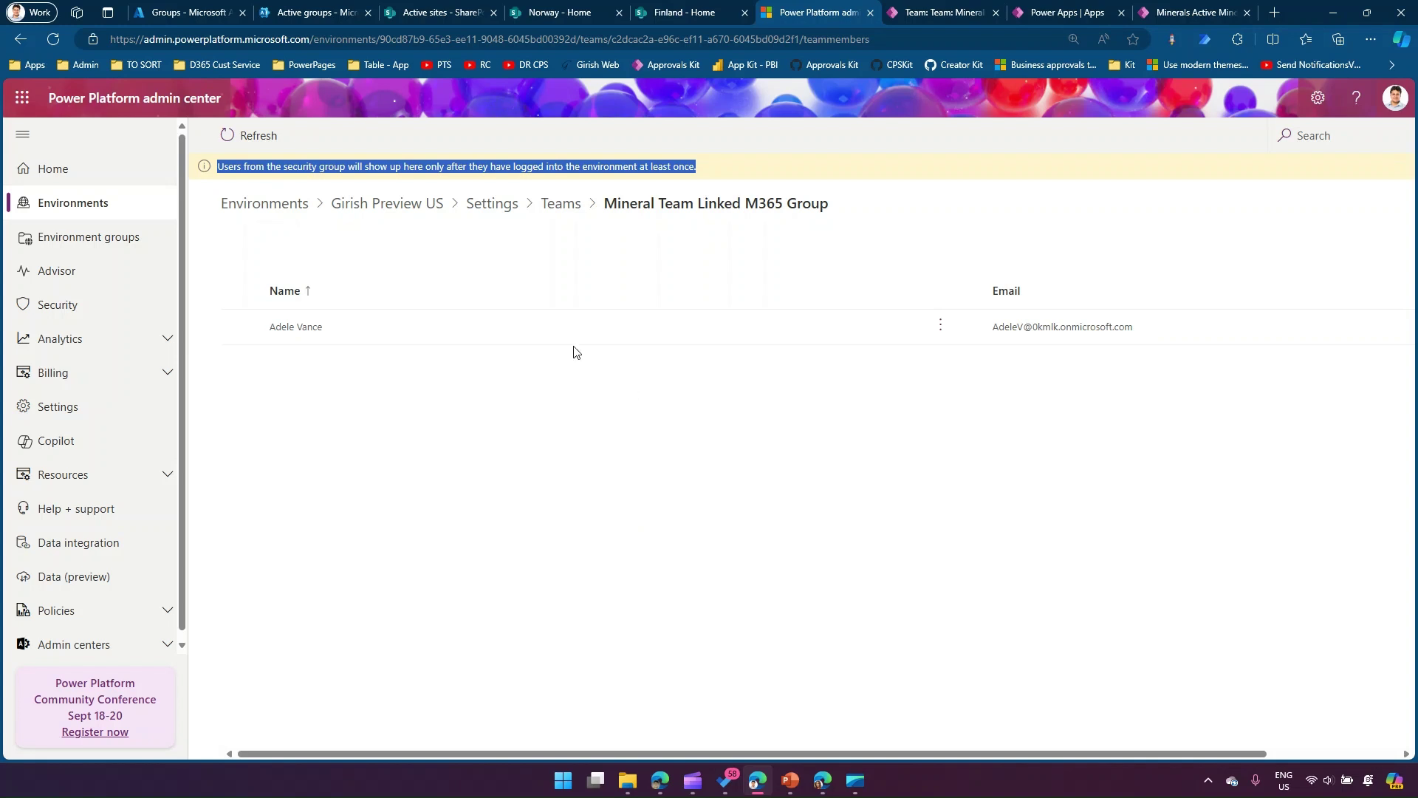
Open Mineral Catalog from the Identity Governance catalogs of Microsoft Entra ID in the Azure portal.
click(169, 13)
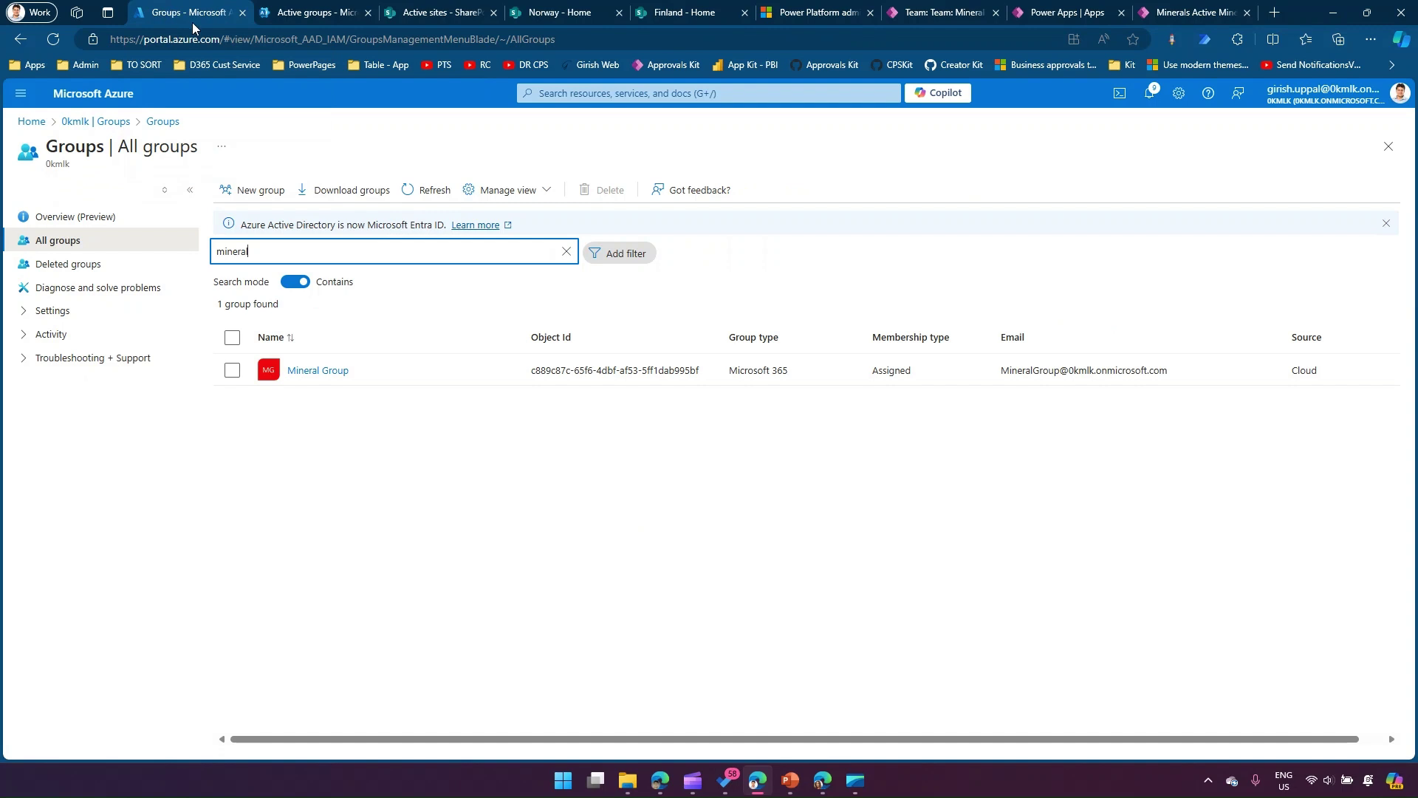
click(29, 123)
click(21, 93)
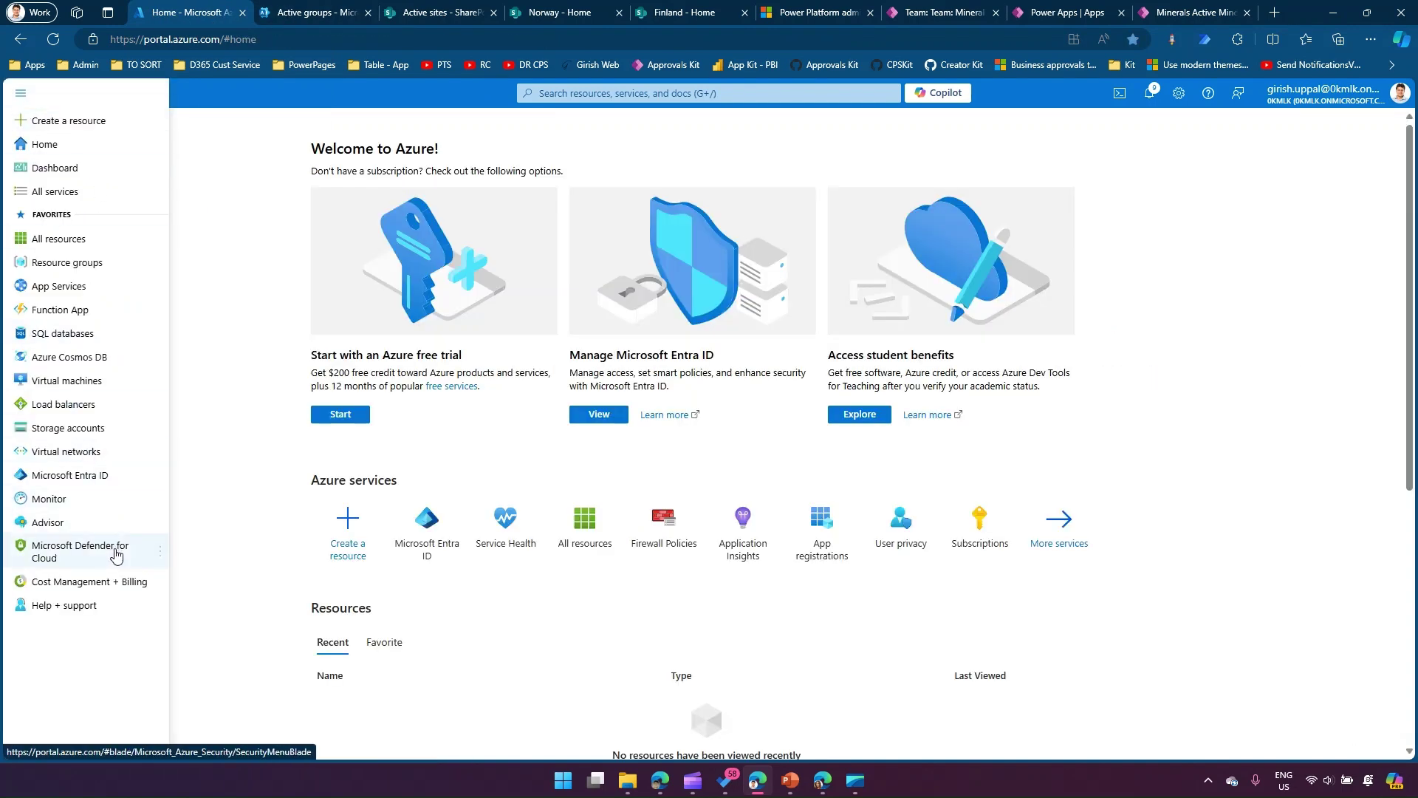
click(94, 476)
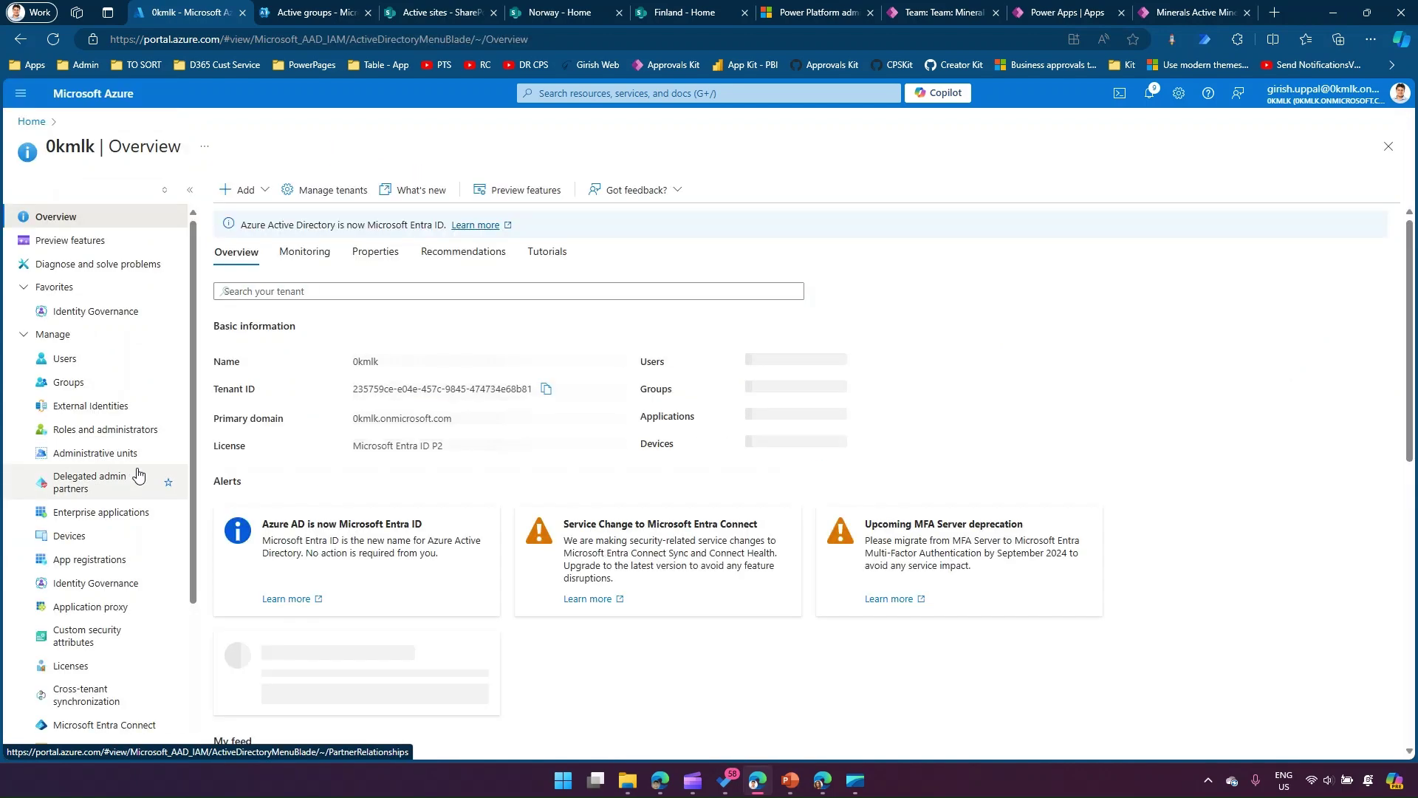
click(104, 582)
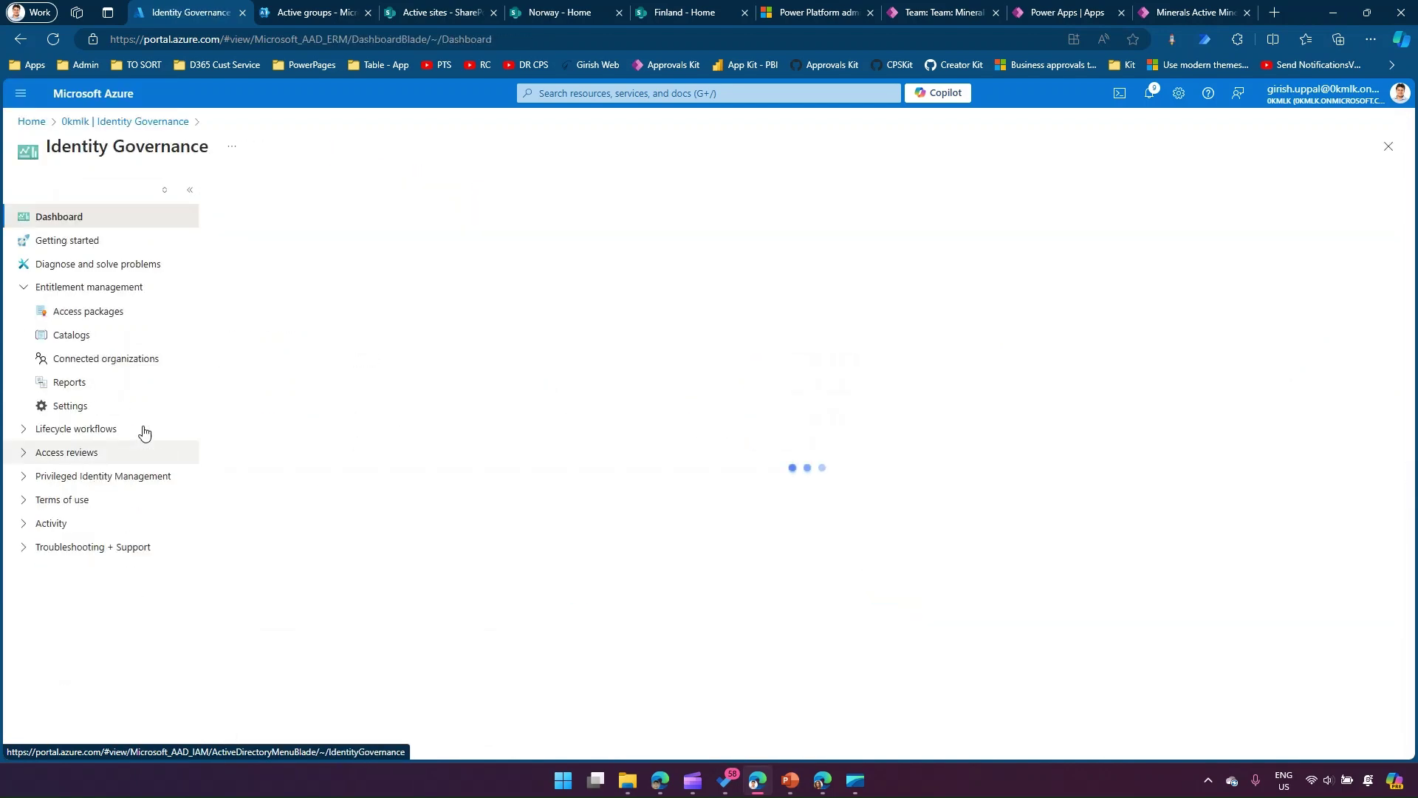
click(96, 339)
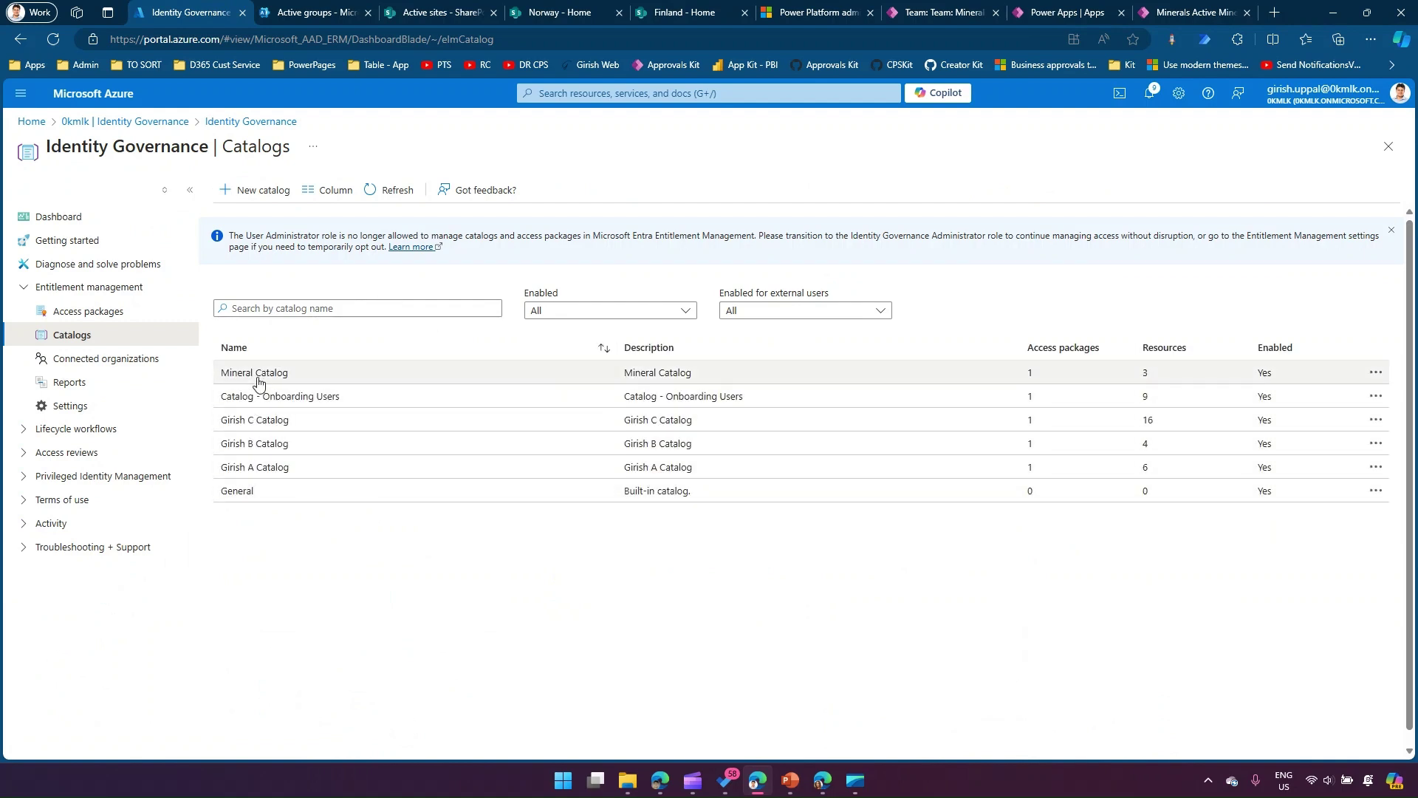
click(256, 374)
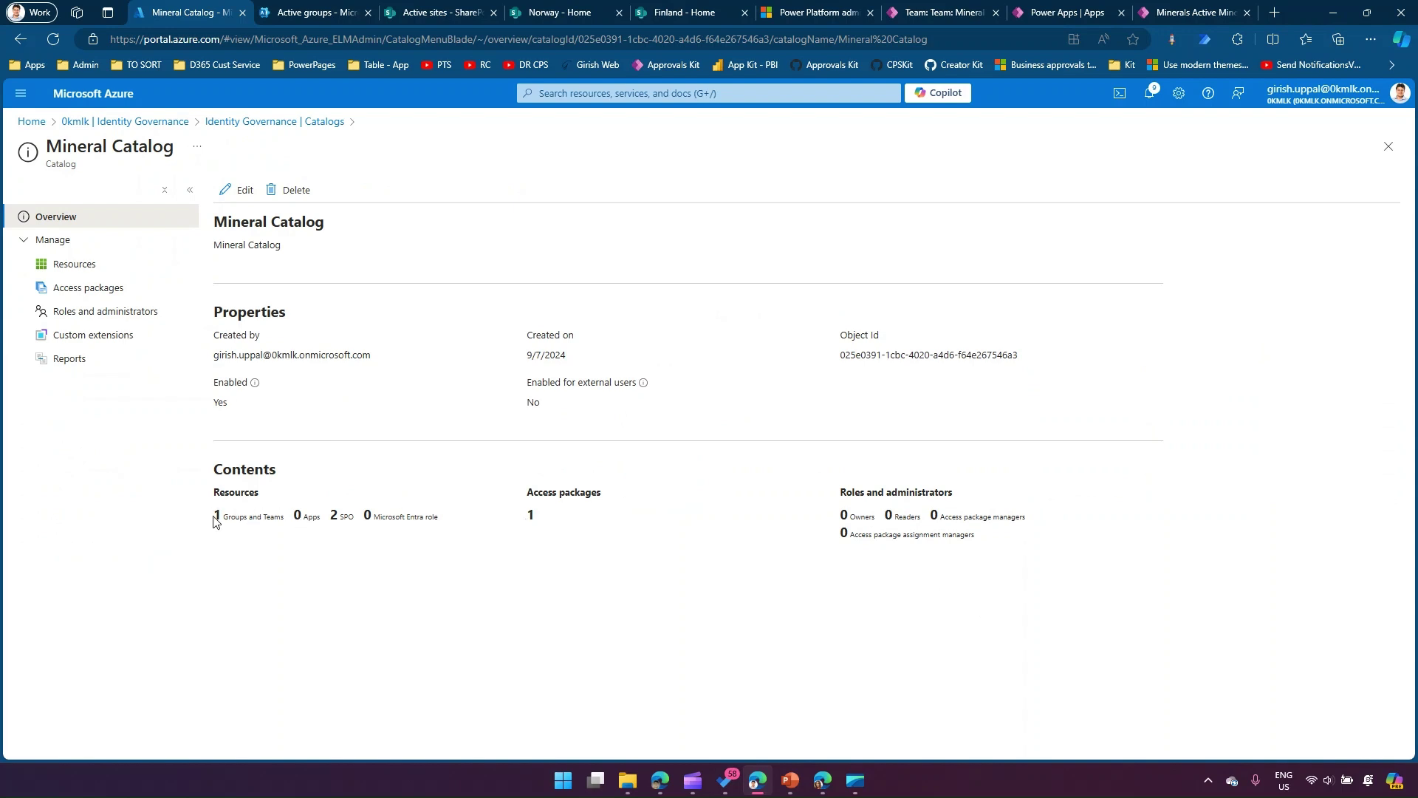
Examine the resource summary of Mineral Catalog and its full resource list.
drag(214, 519, 299, 515)
click(329, 513)
click(79, 275)
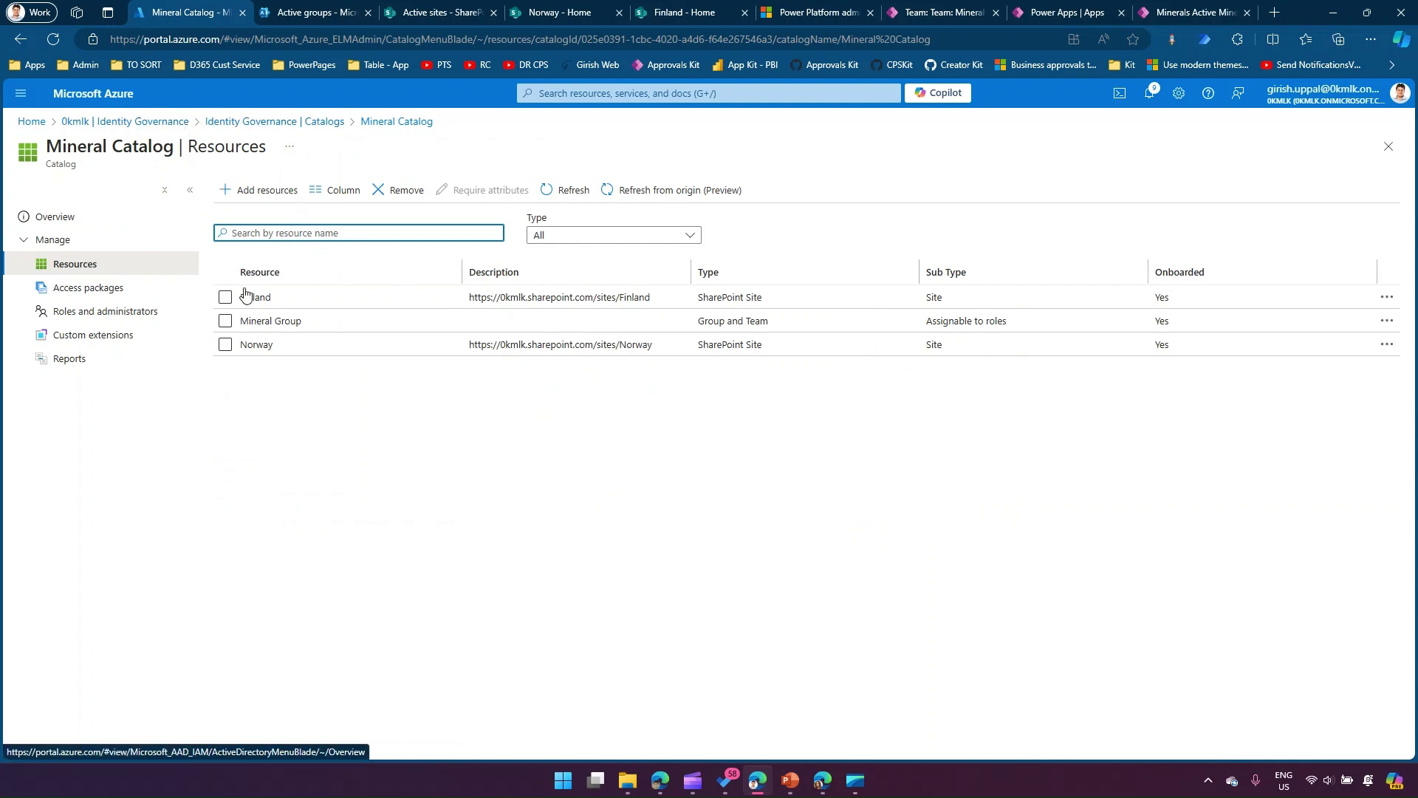
Open Mineral Access Package from the catalog's access packages and view its assignments.
click(130, 288)
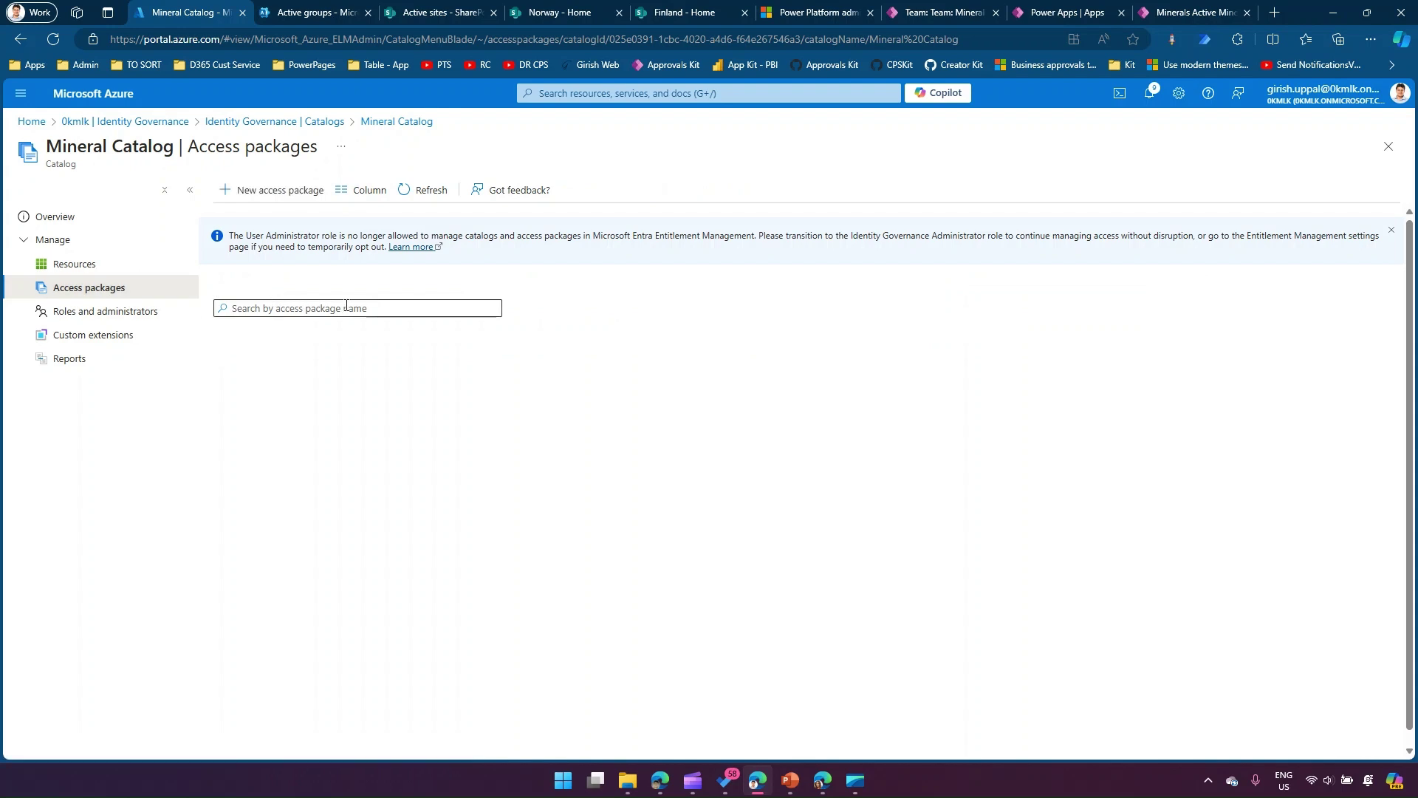
click(310, 370)
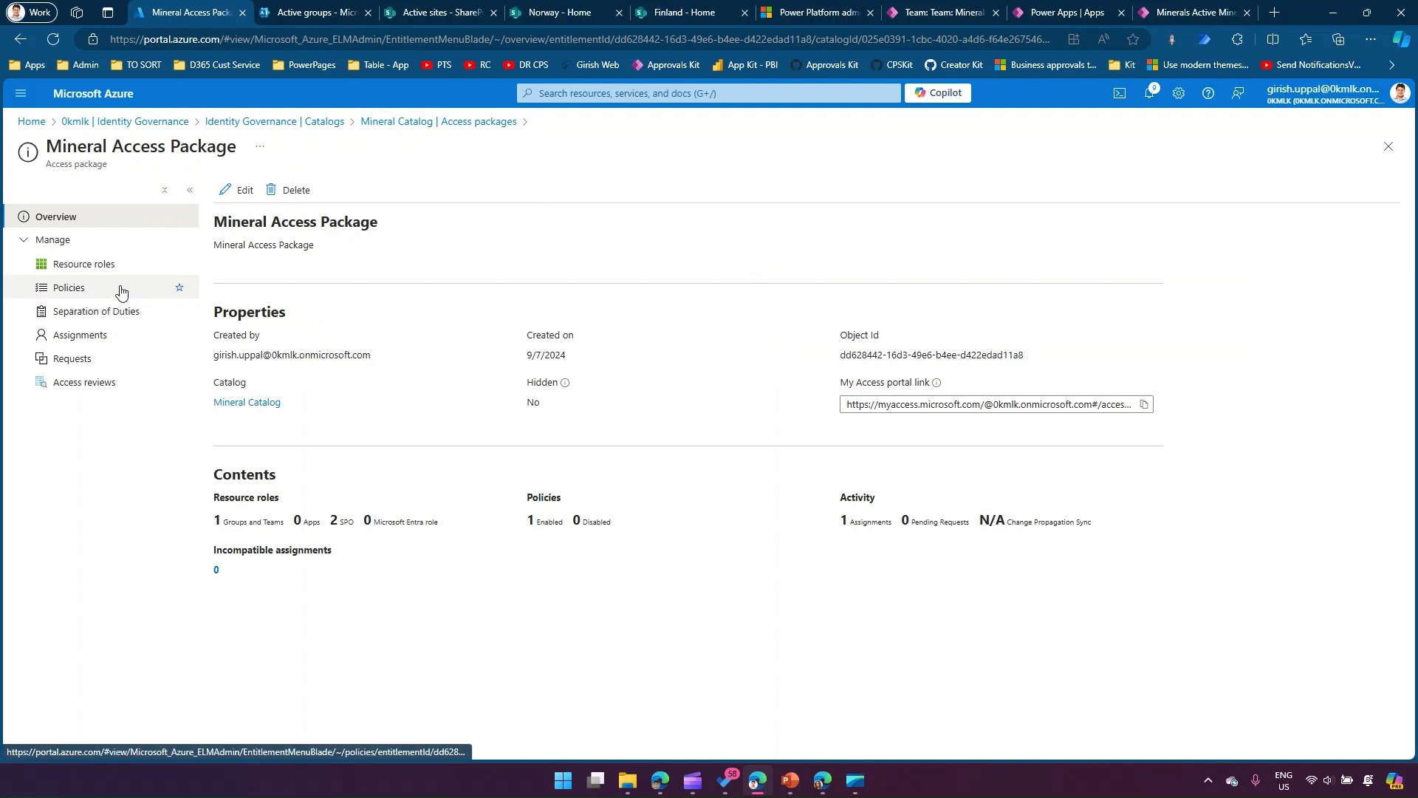
click(110, 336)
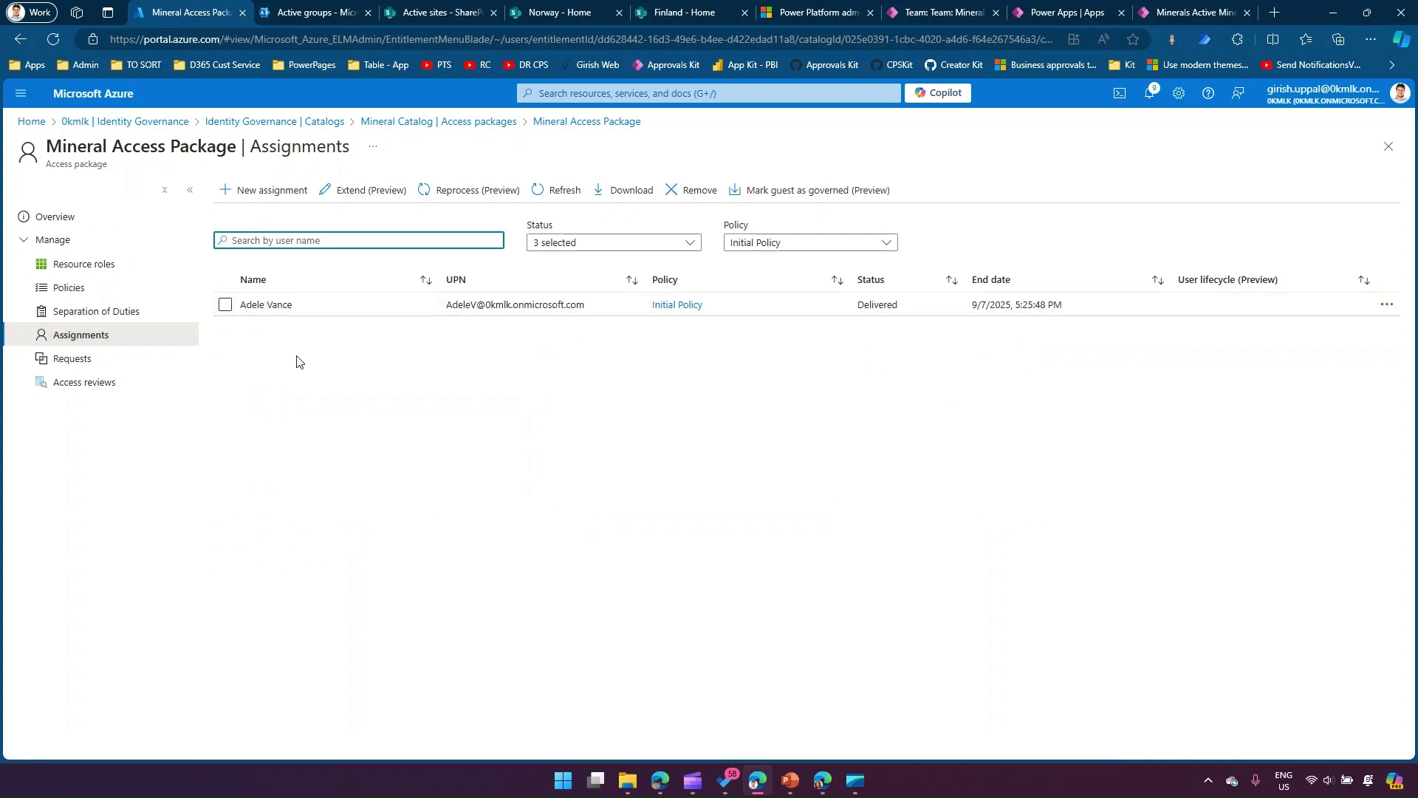
Switch to the requesting user's window and review the My Access packages, access email, Norway site and Minerals app.
click(822, 779)
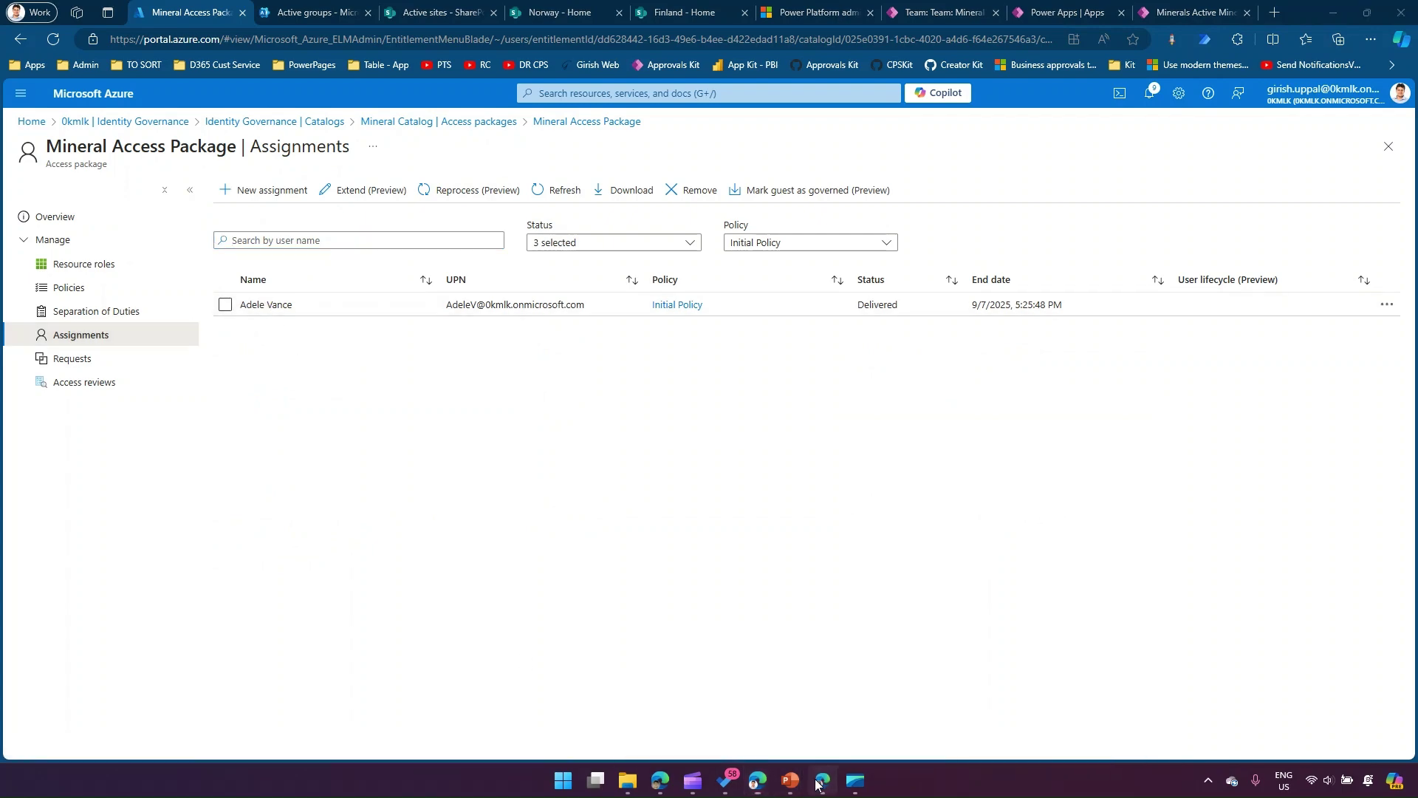
click(521, 13)
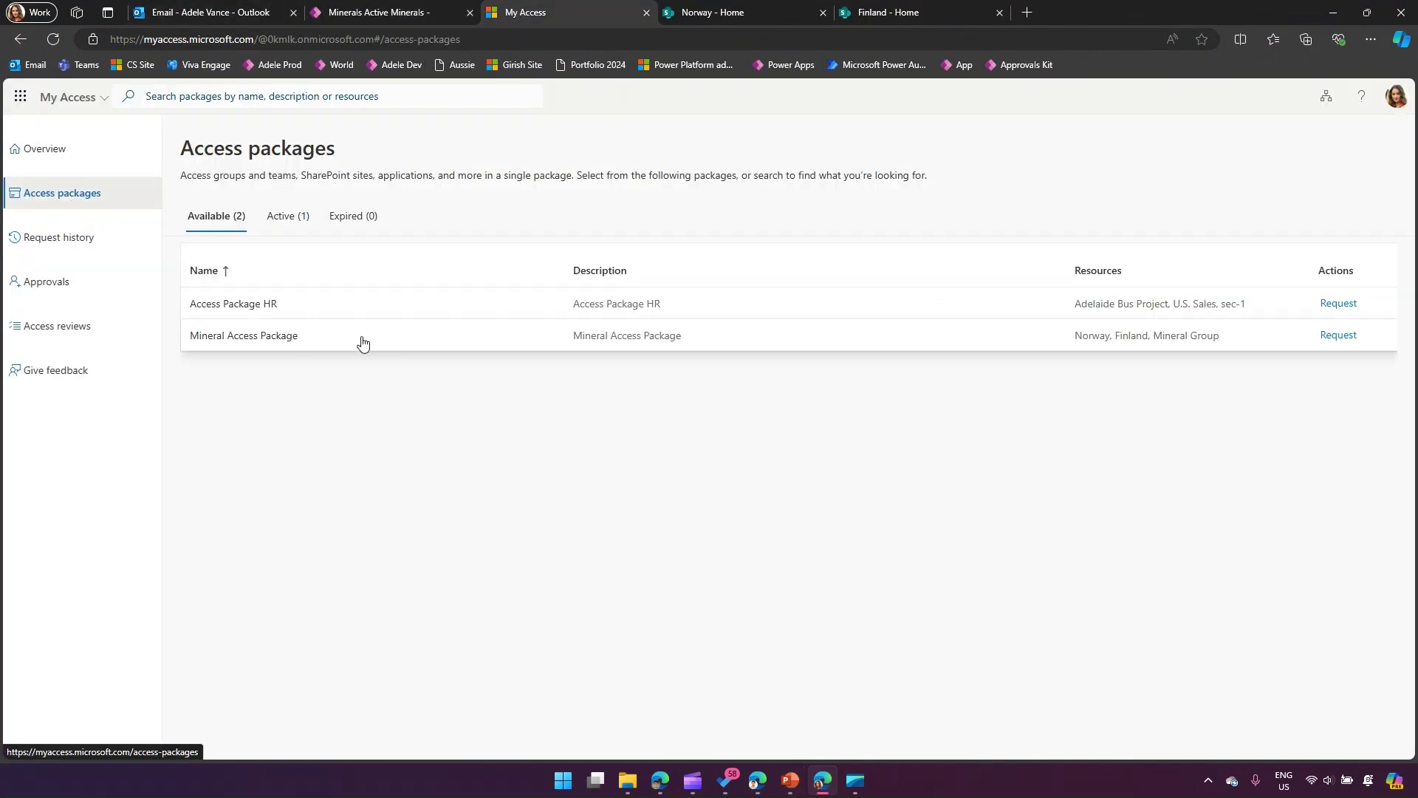
click(229, 10)
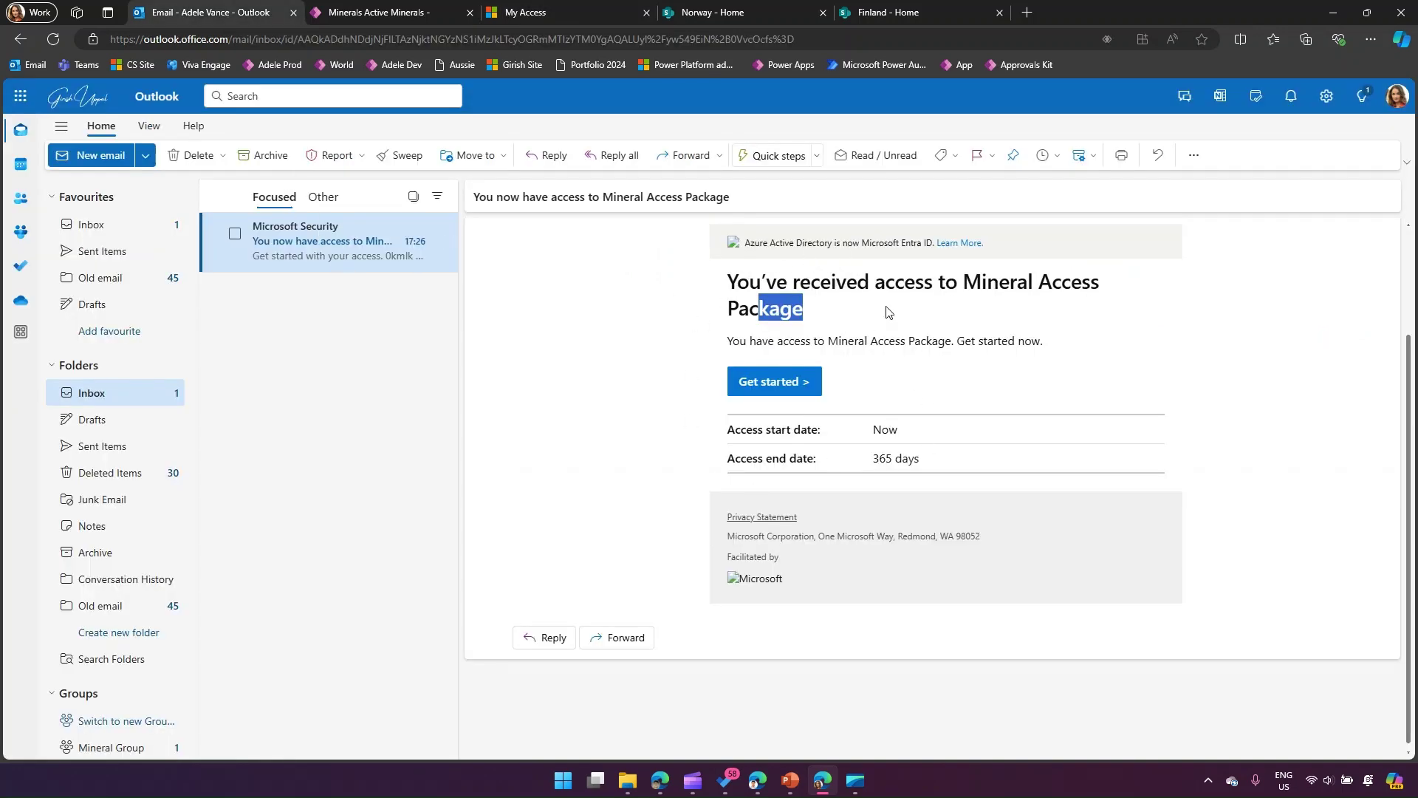
click(574, 7)
click(734, 8)
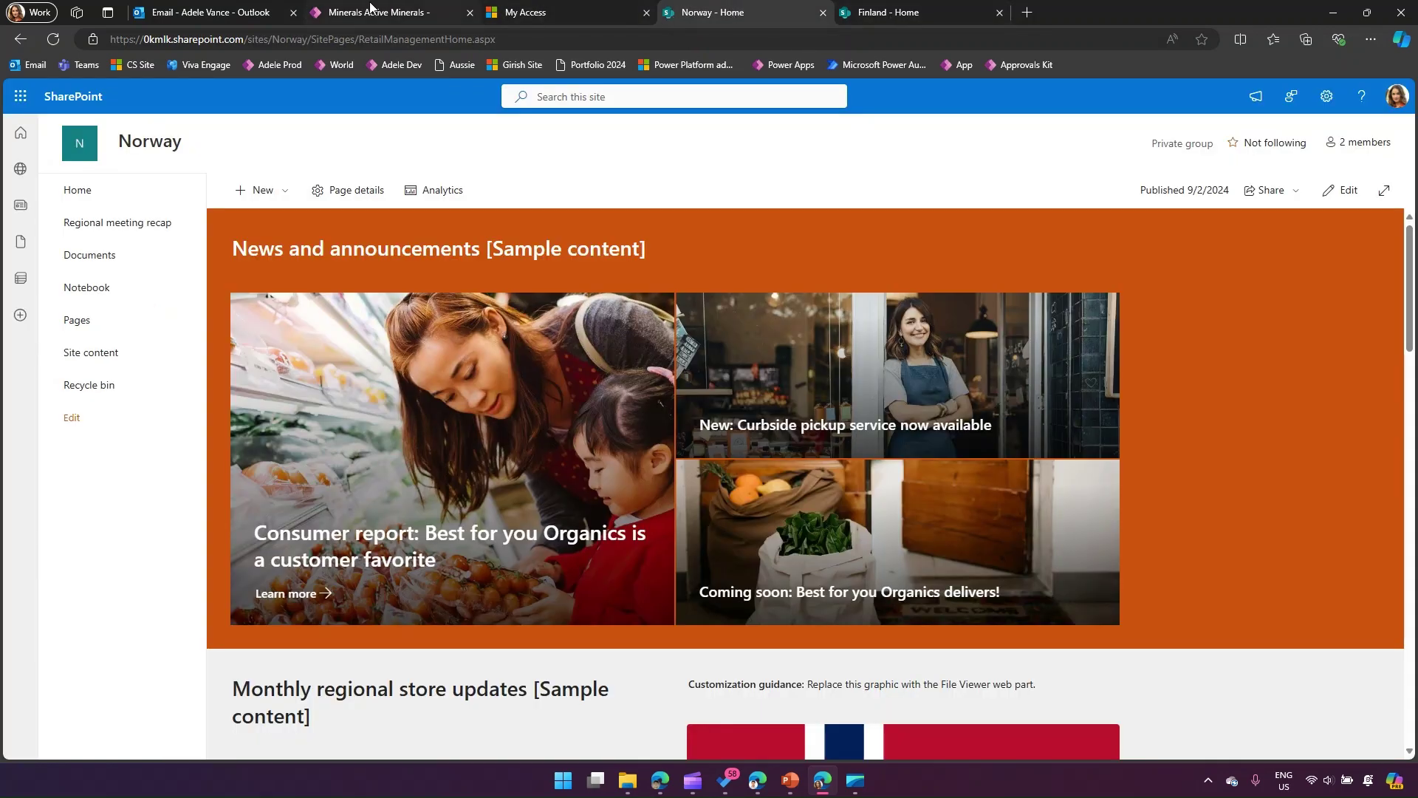
click(369, 14)
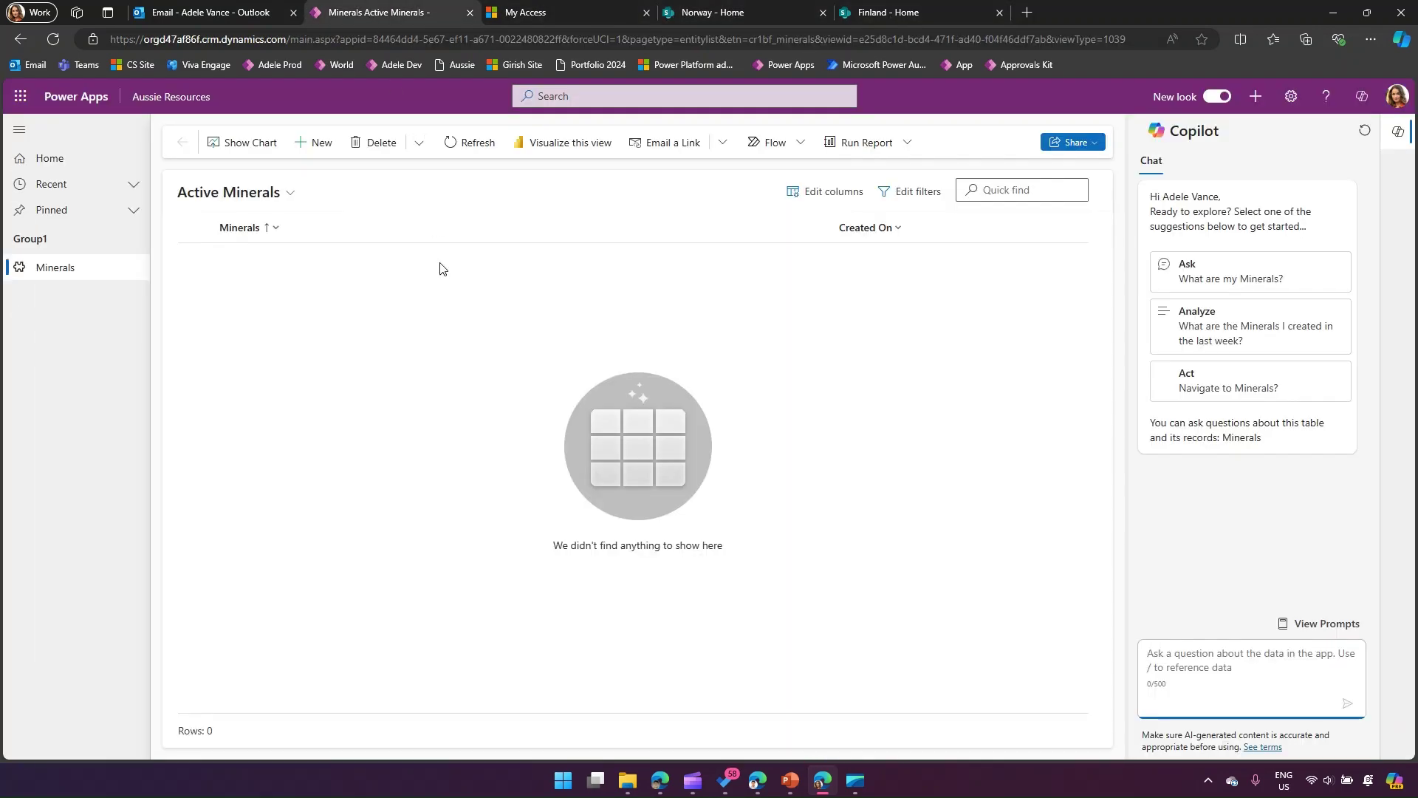